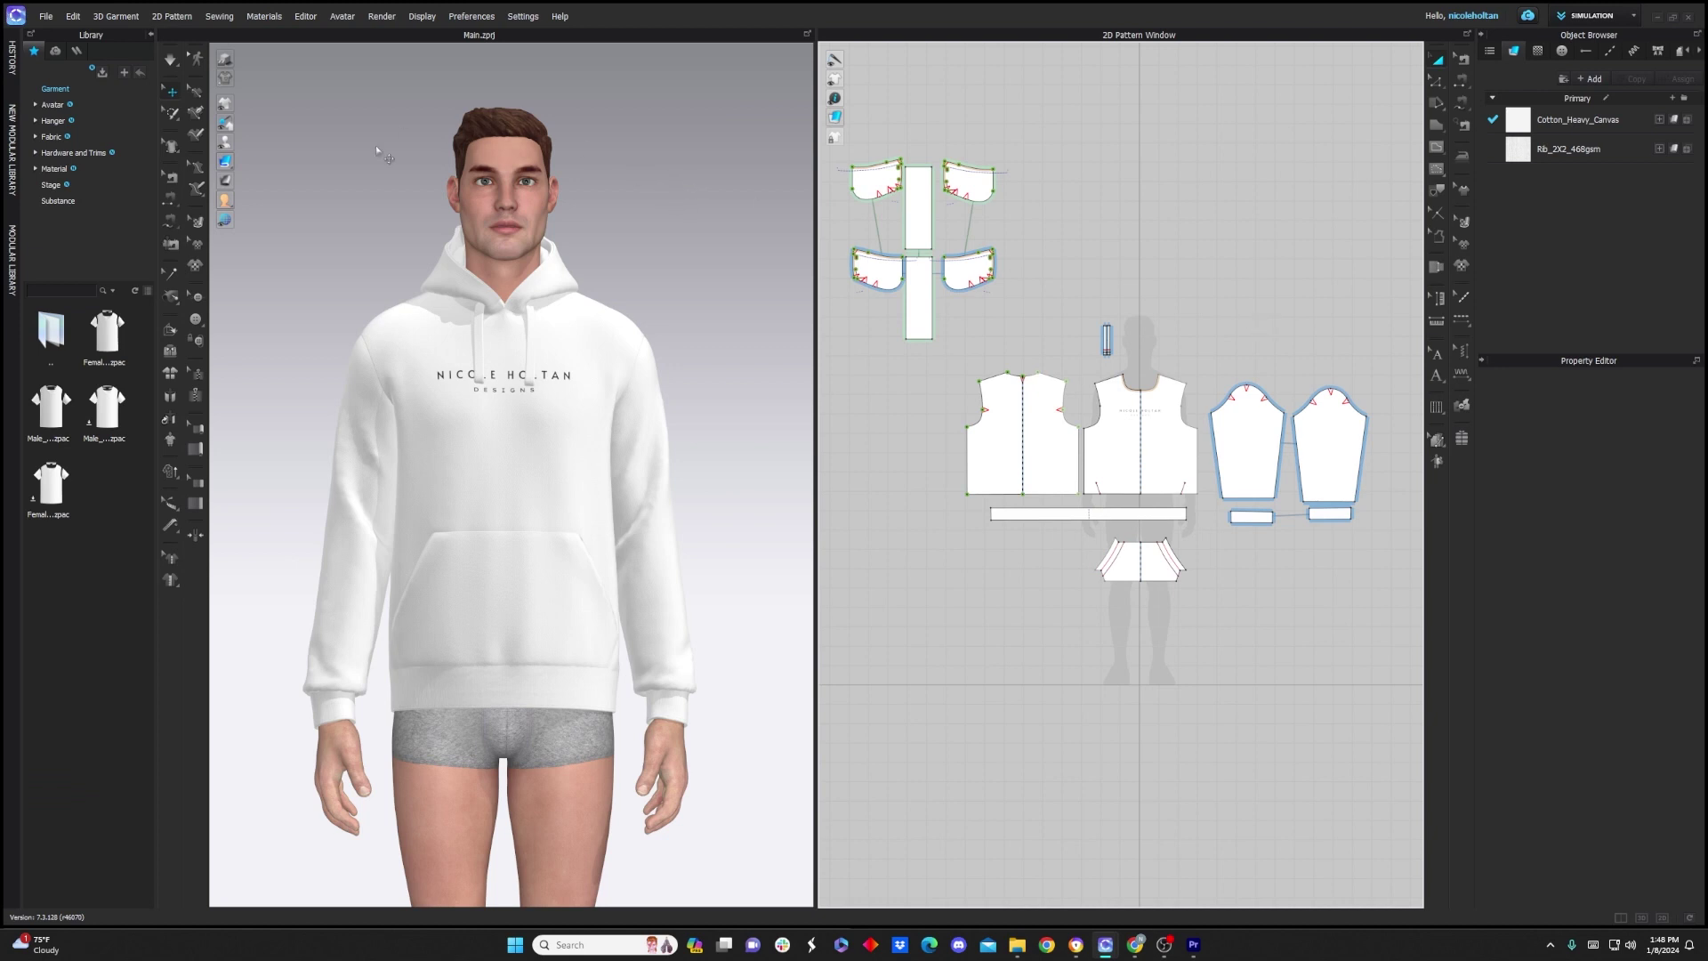
Orbit and zoom the 3D view to inspect the hoodie on the avatar from the side
mouse_move(681, 247)
right_mouse_down()
mouse_move(693, 251)
mouse_move(648, 252)
mouse_move(746, 251)
mouse_move(686, 248)
mouse_move(709, 263)
right_mouse_up()
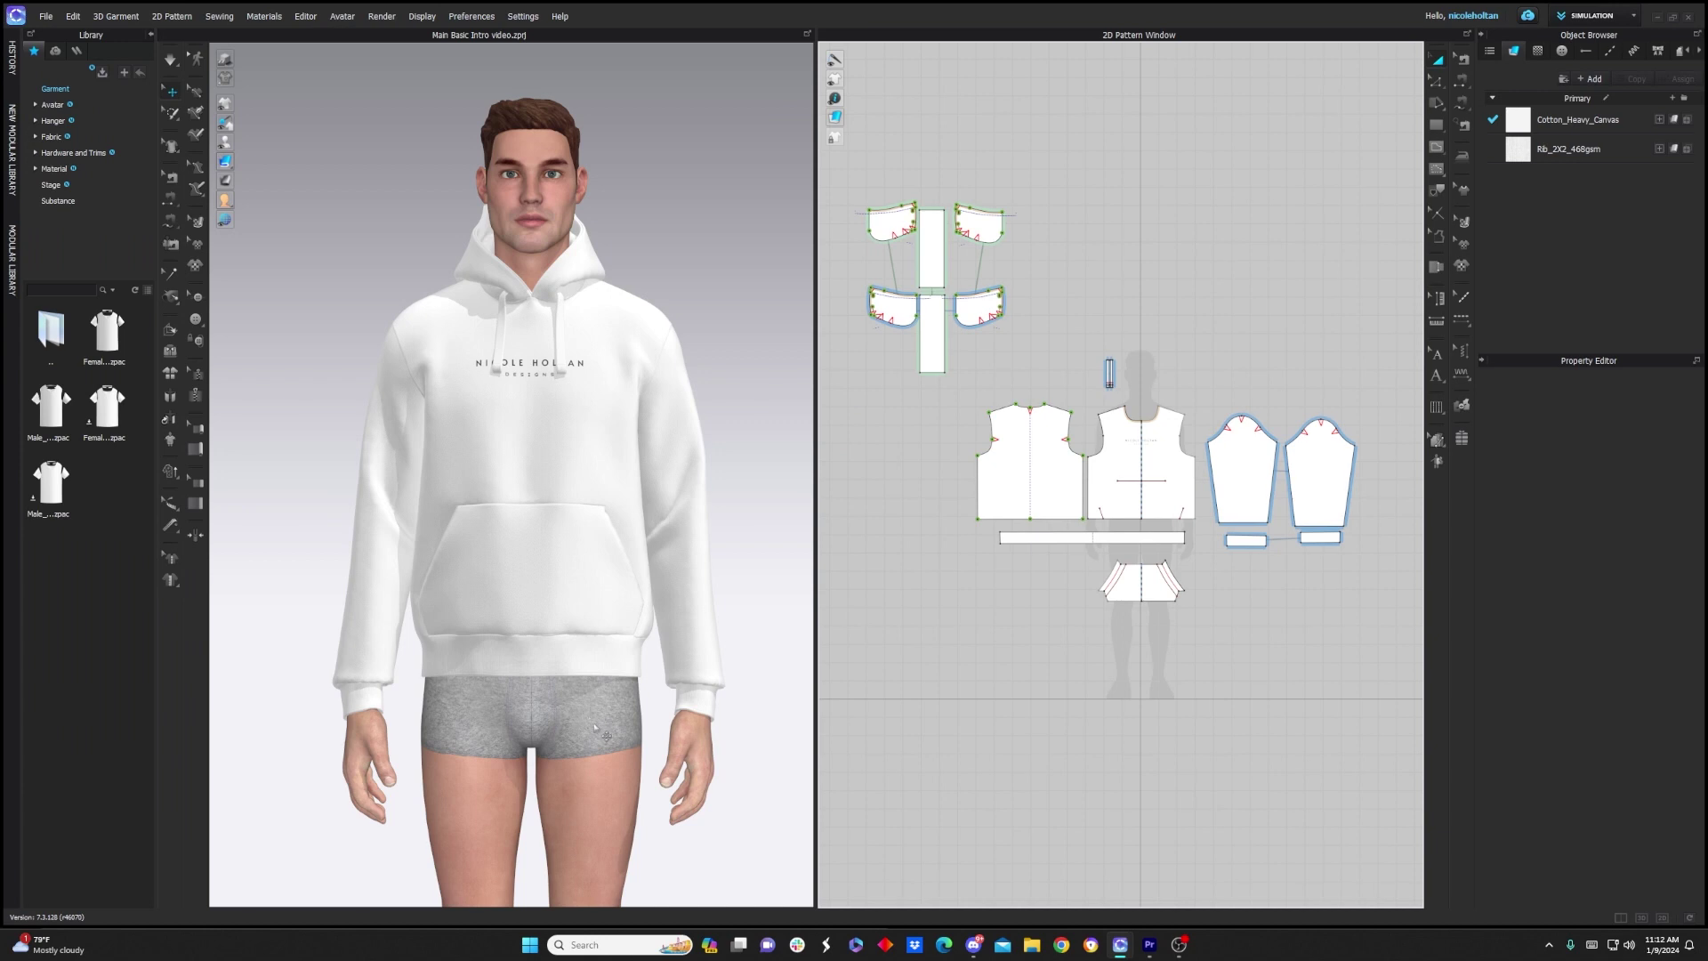
mouse_move(781, 611)
right_mouse_down()
mouse_move(724, 591)
mouse_move(786, 599)
mouse_move(735, 598)
mouse_move(758, 599)
right_mouse_up()
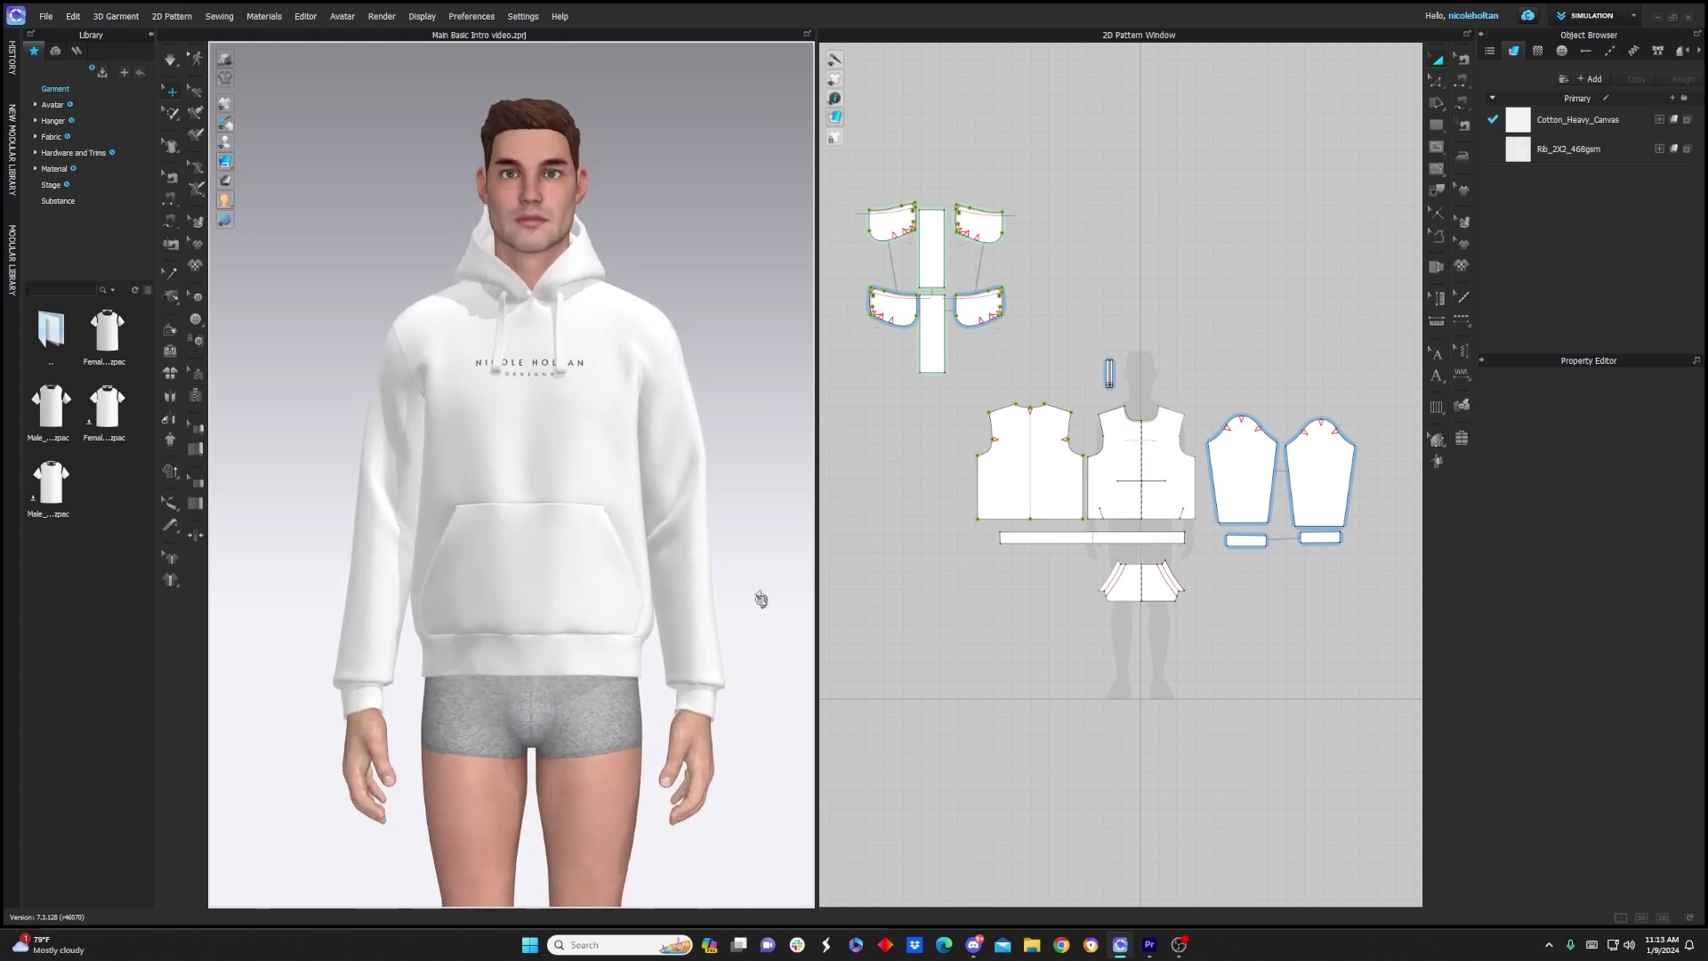
scroll(620, 689, "up", 3)
scroll(629, 703, "down", 2)
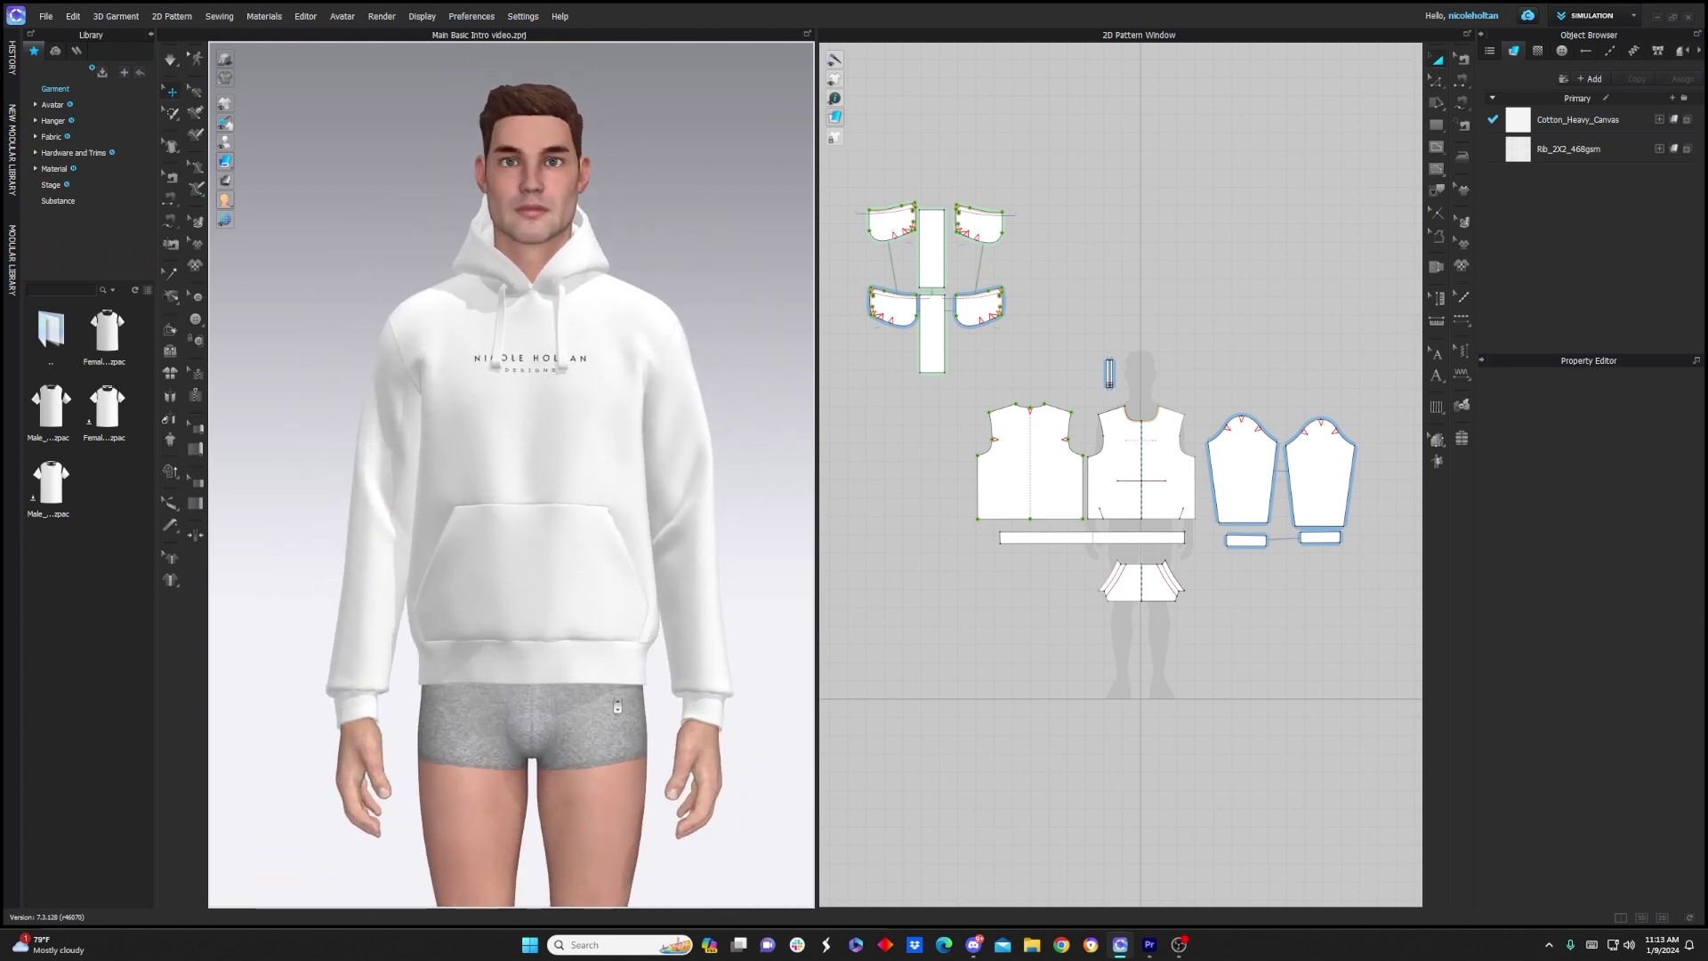
scroll(678, 213, "down", 2)
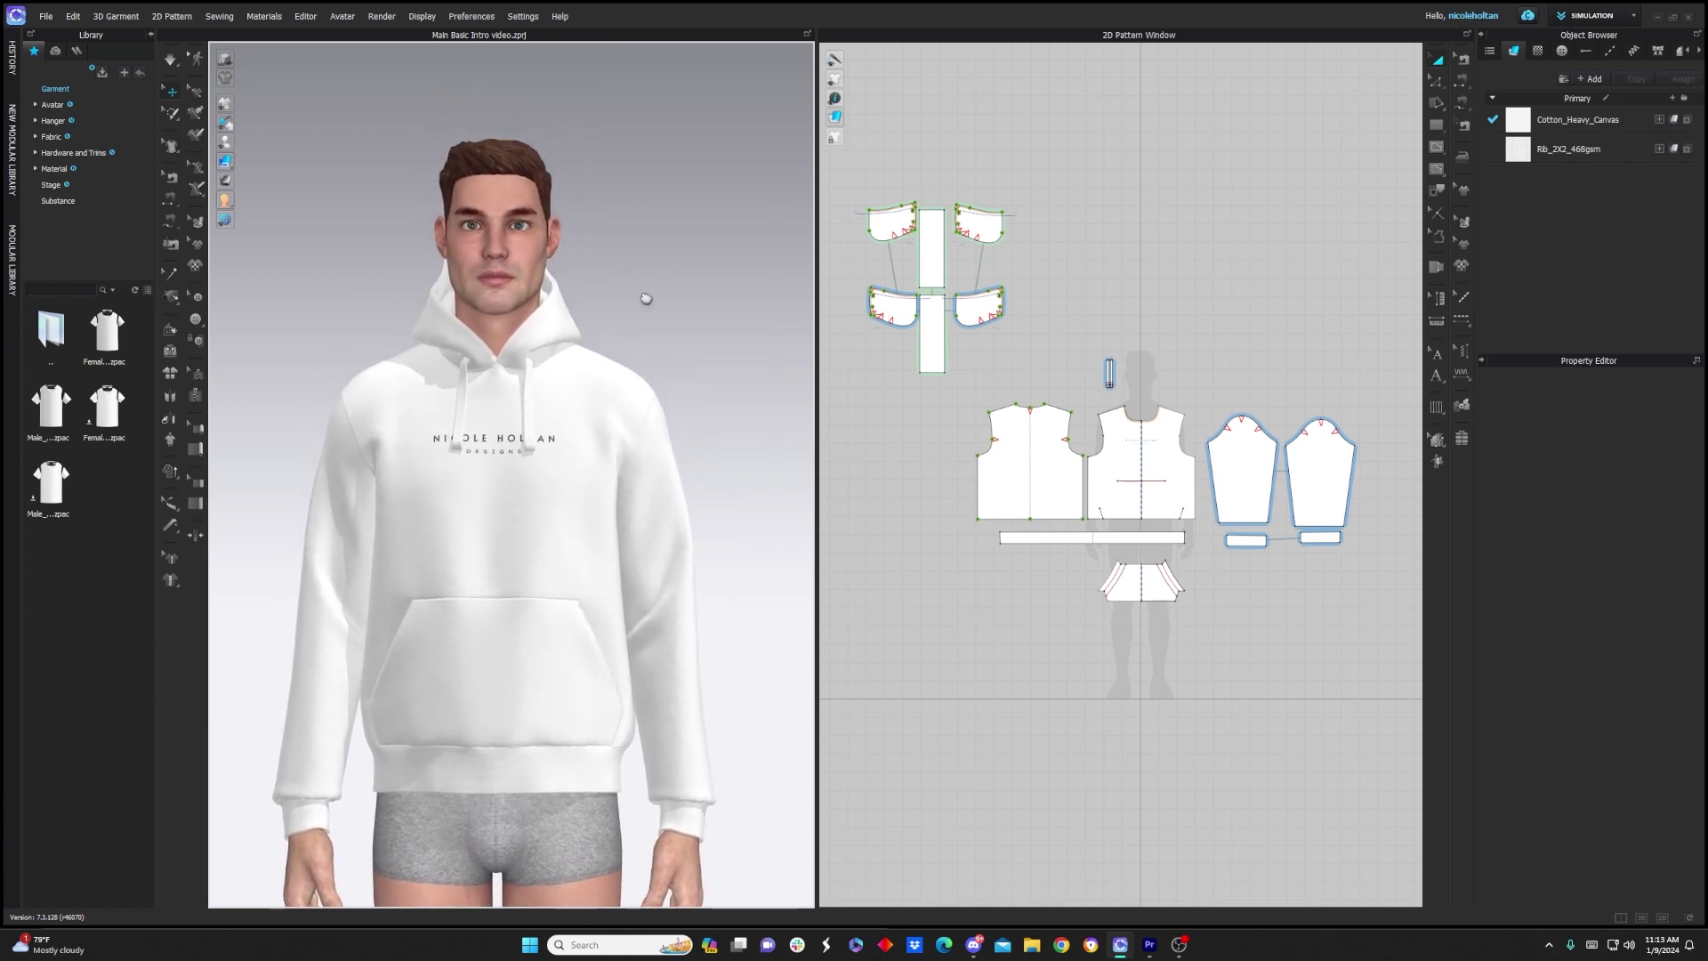
scroll(682, 216, "up", 2)
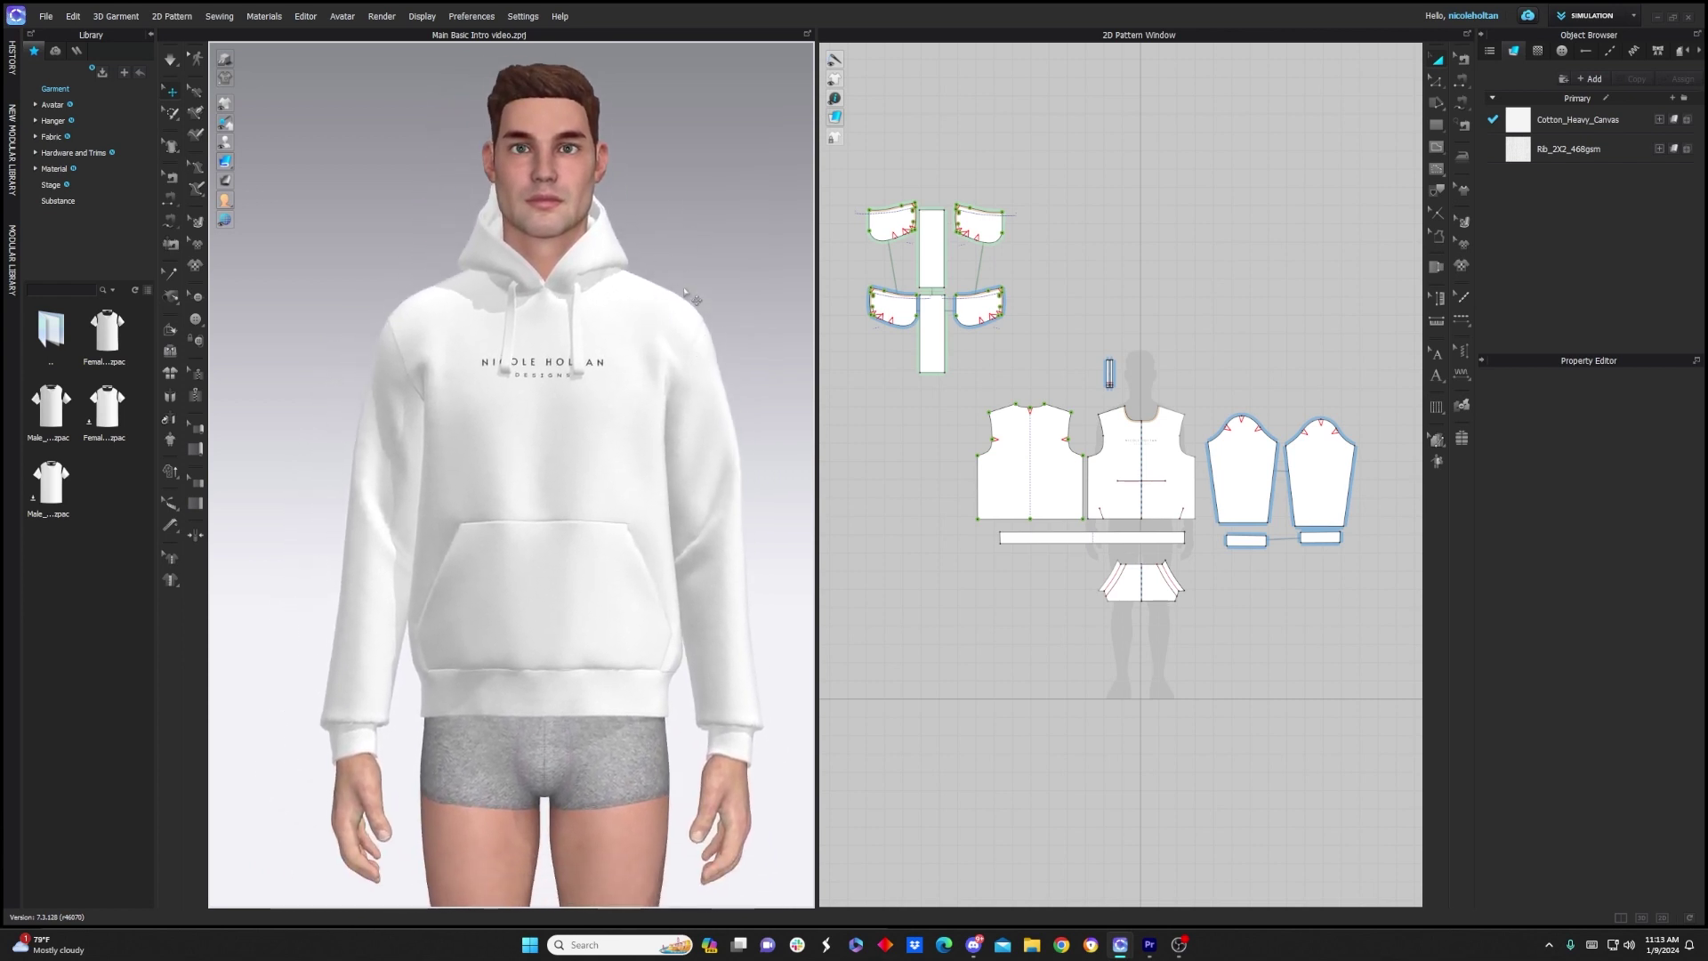
Select the front panel, sleeve, pocket and shorts, then drag the left sleeve away from the body
left_click(544, 434)
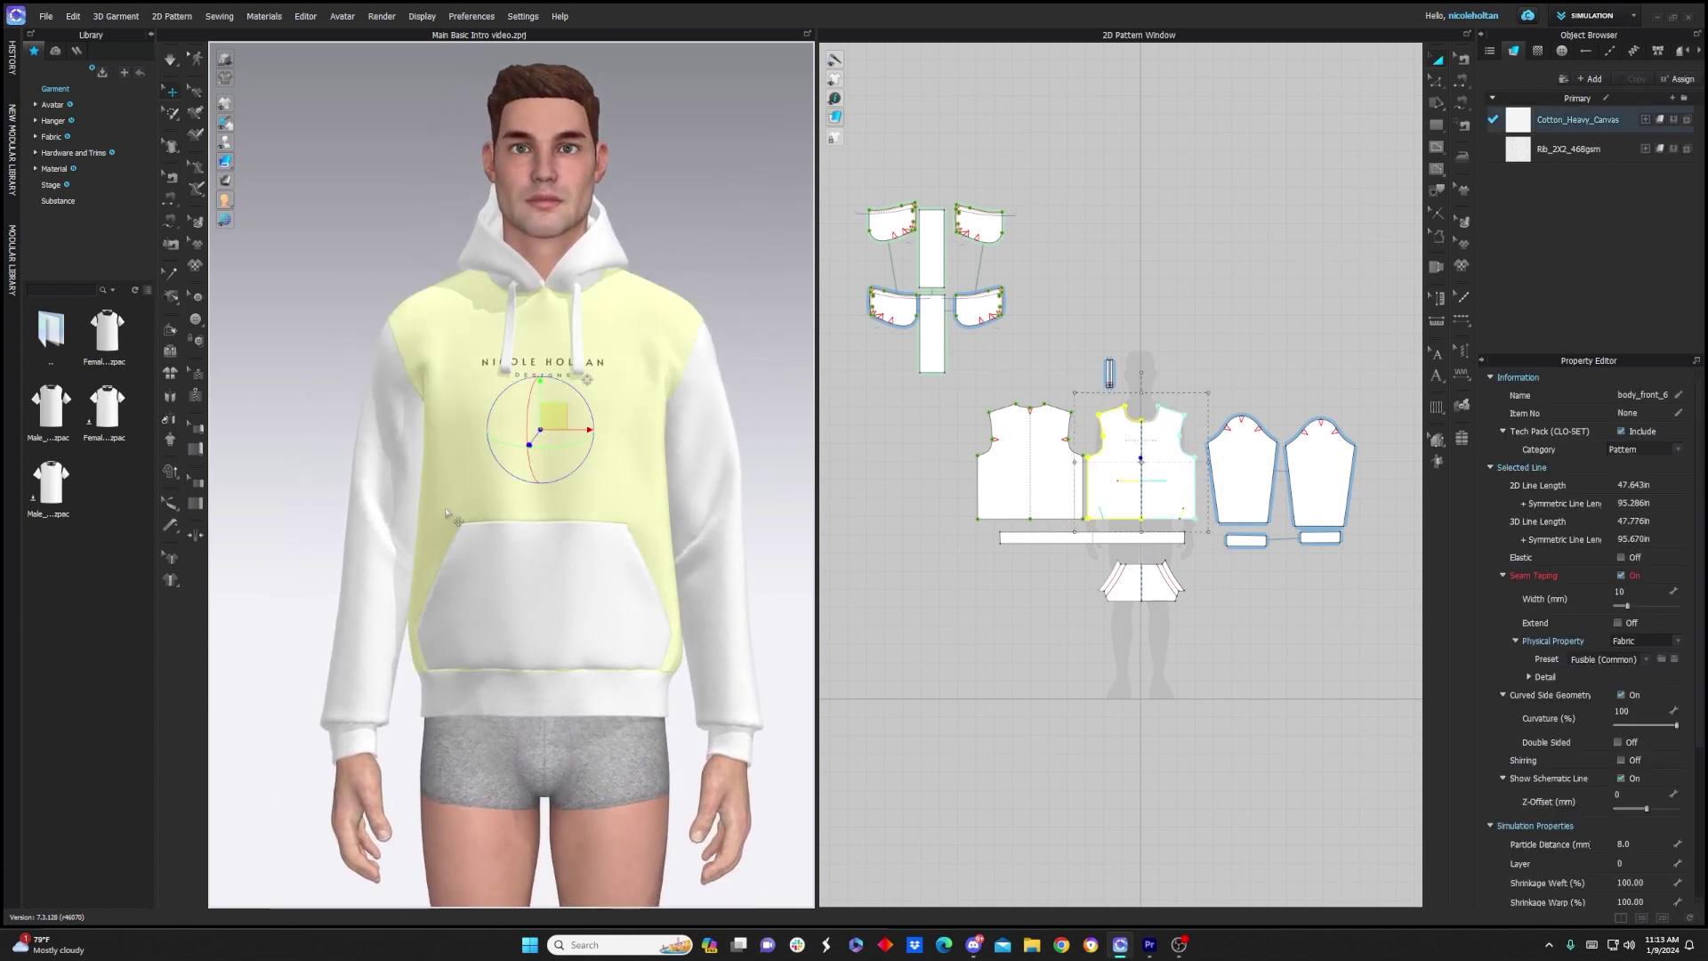
left_click(396, 498)
left_click(477, 590)
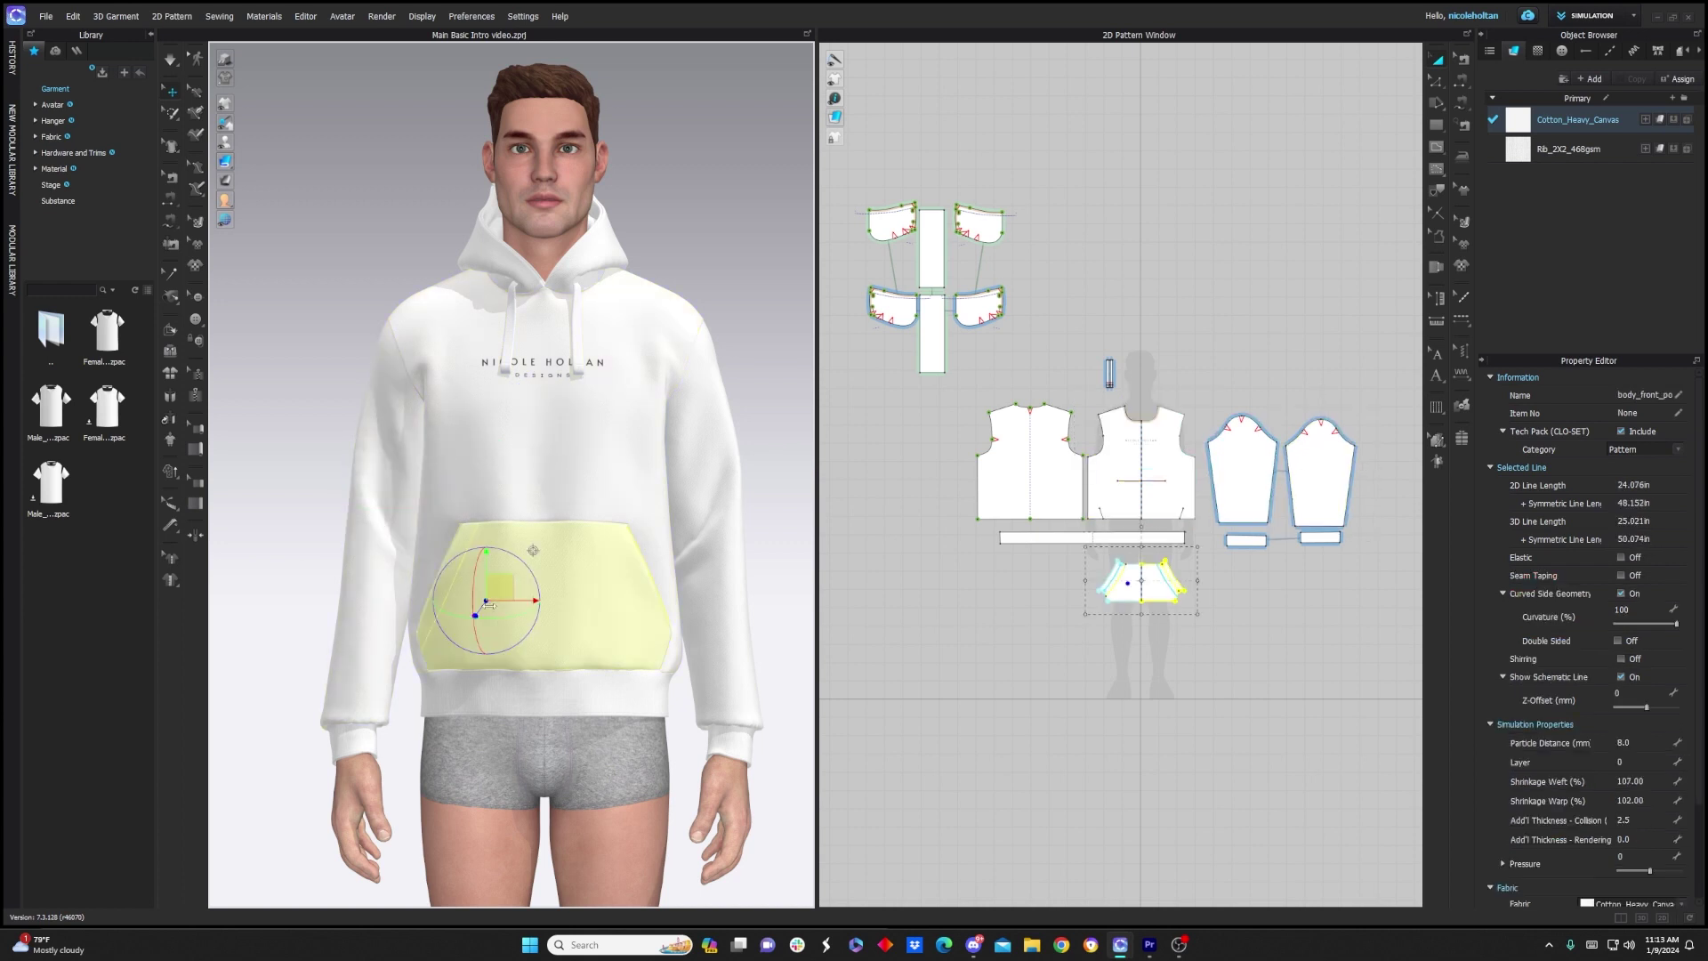
left_click(571, 732)
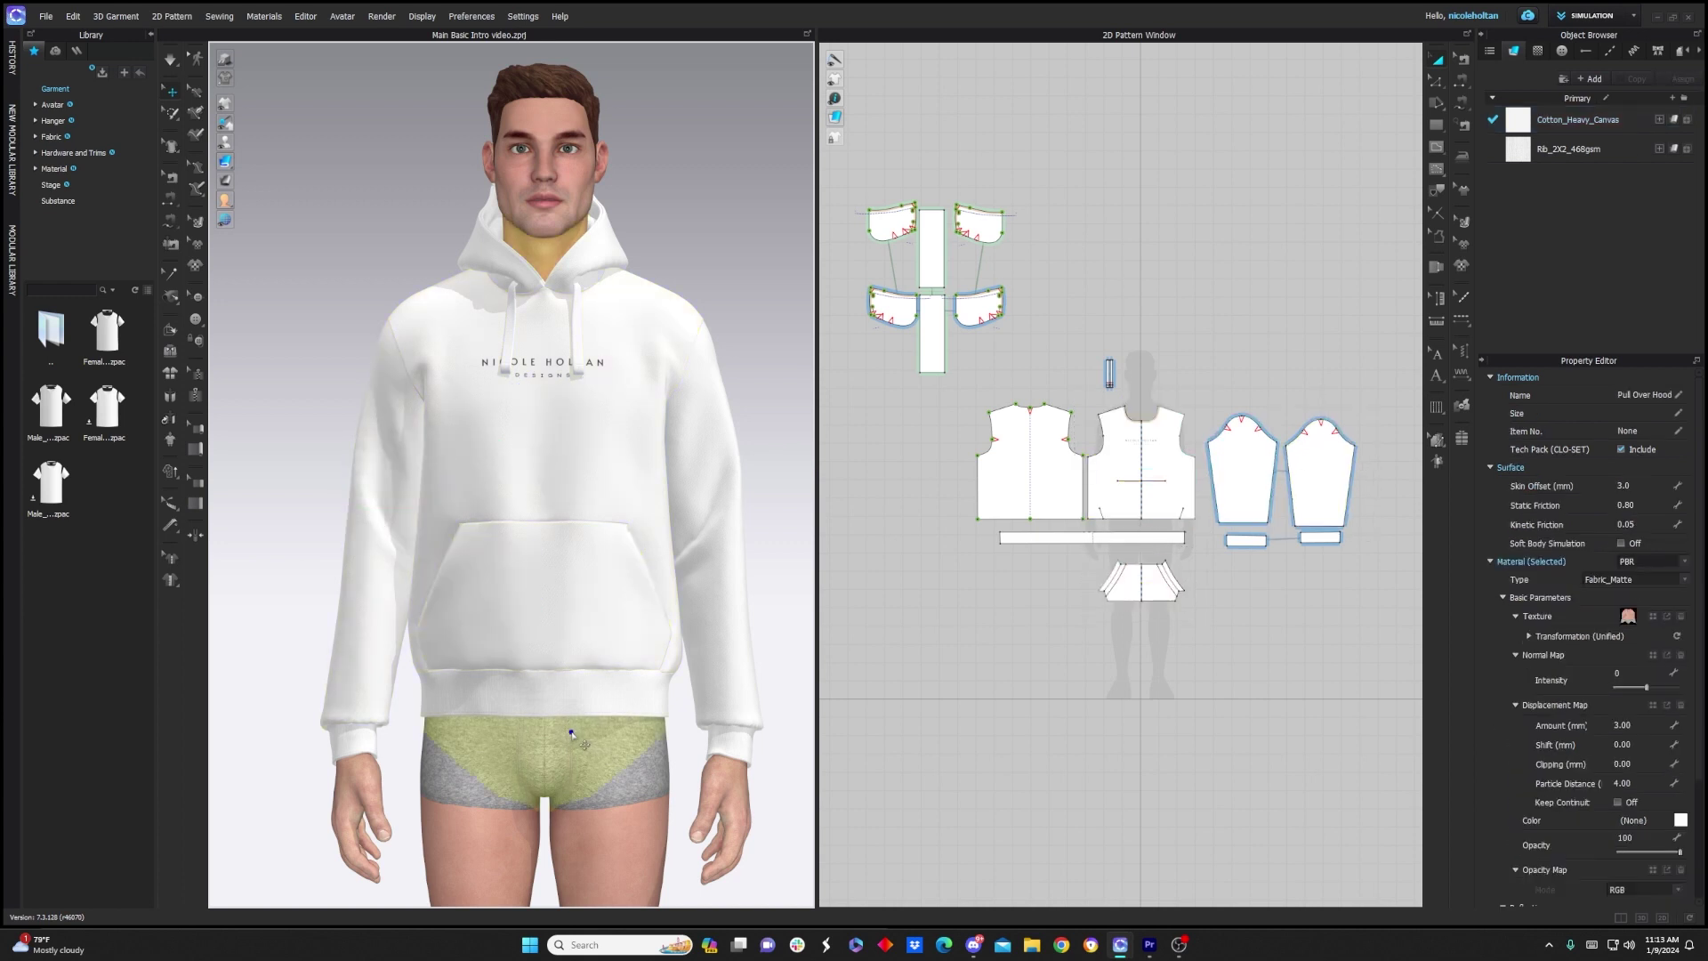
left_click(404, 458)
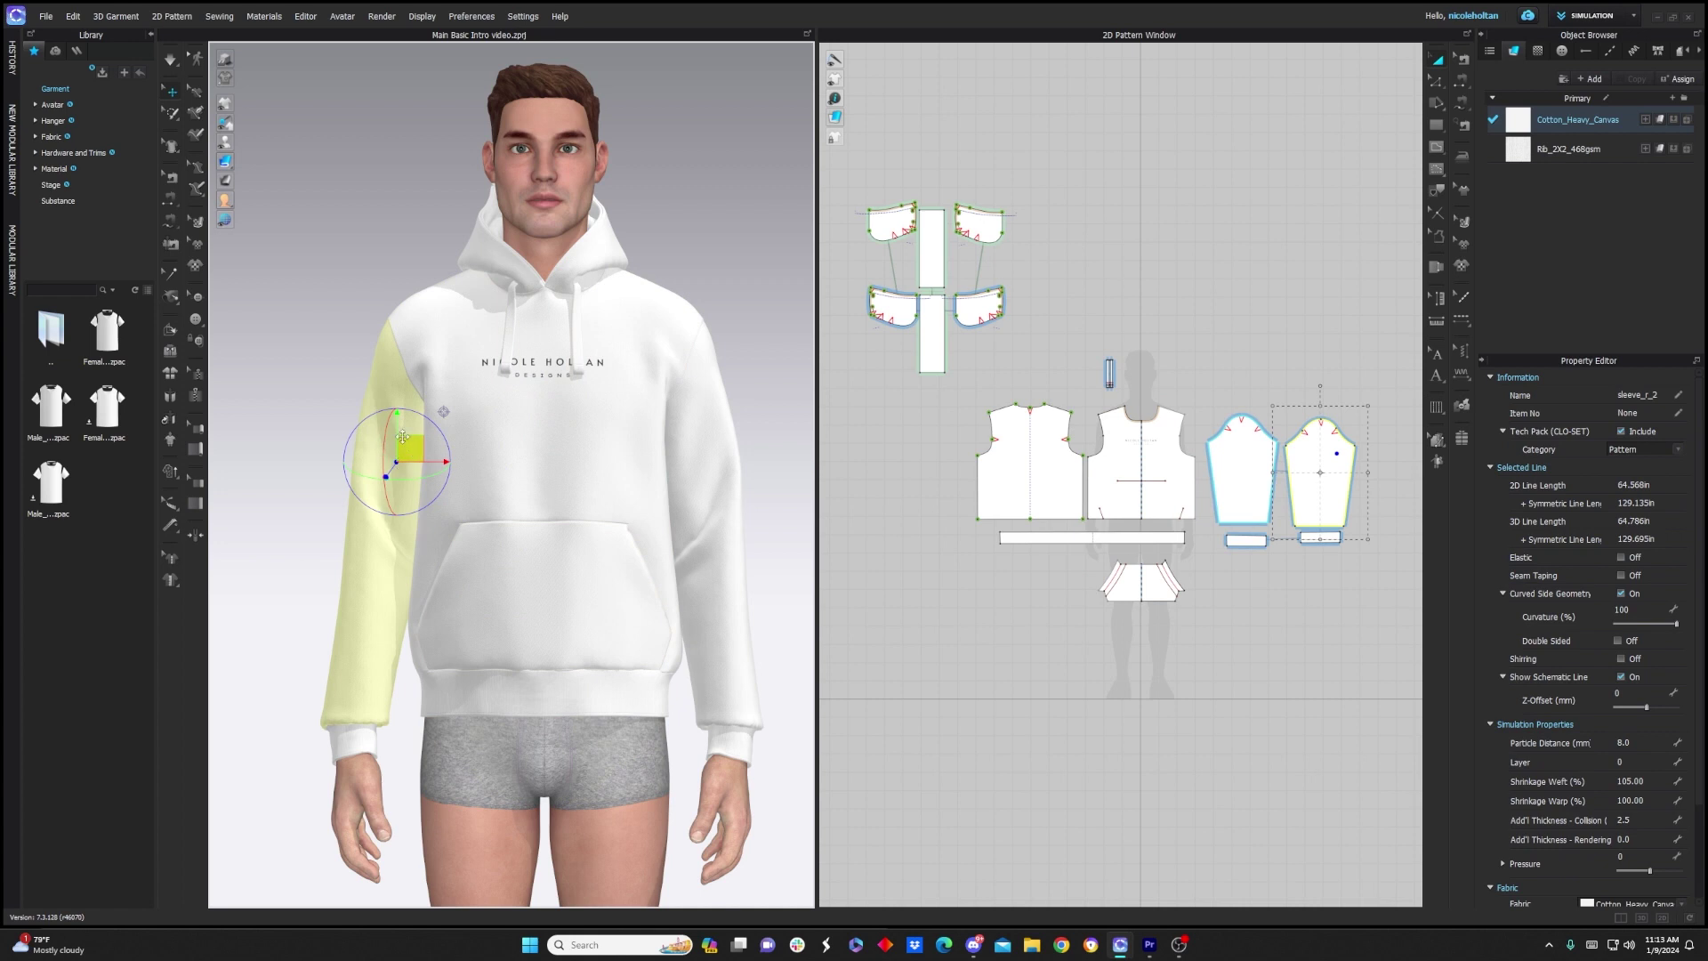
left_click_drag(353, 442, 449, 489)
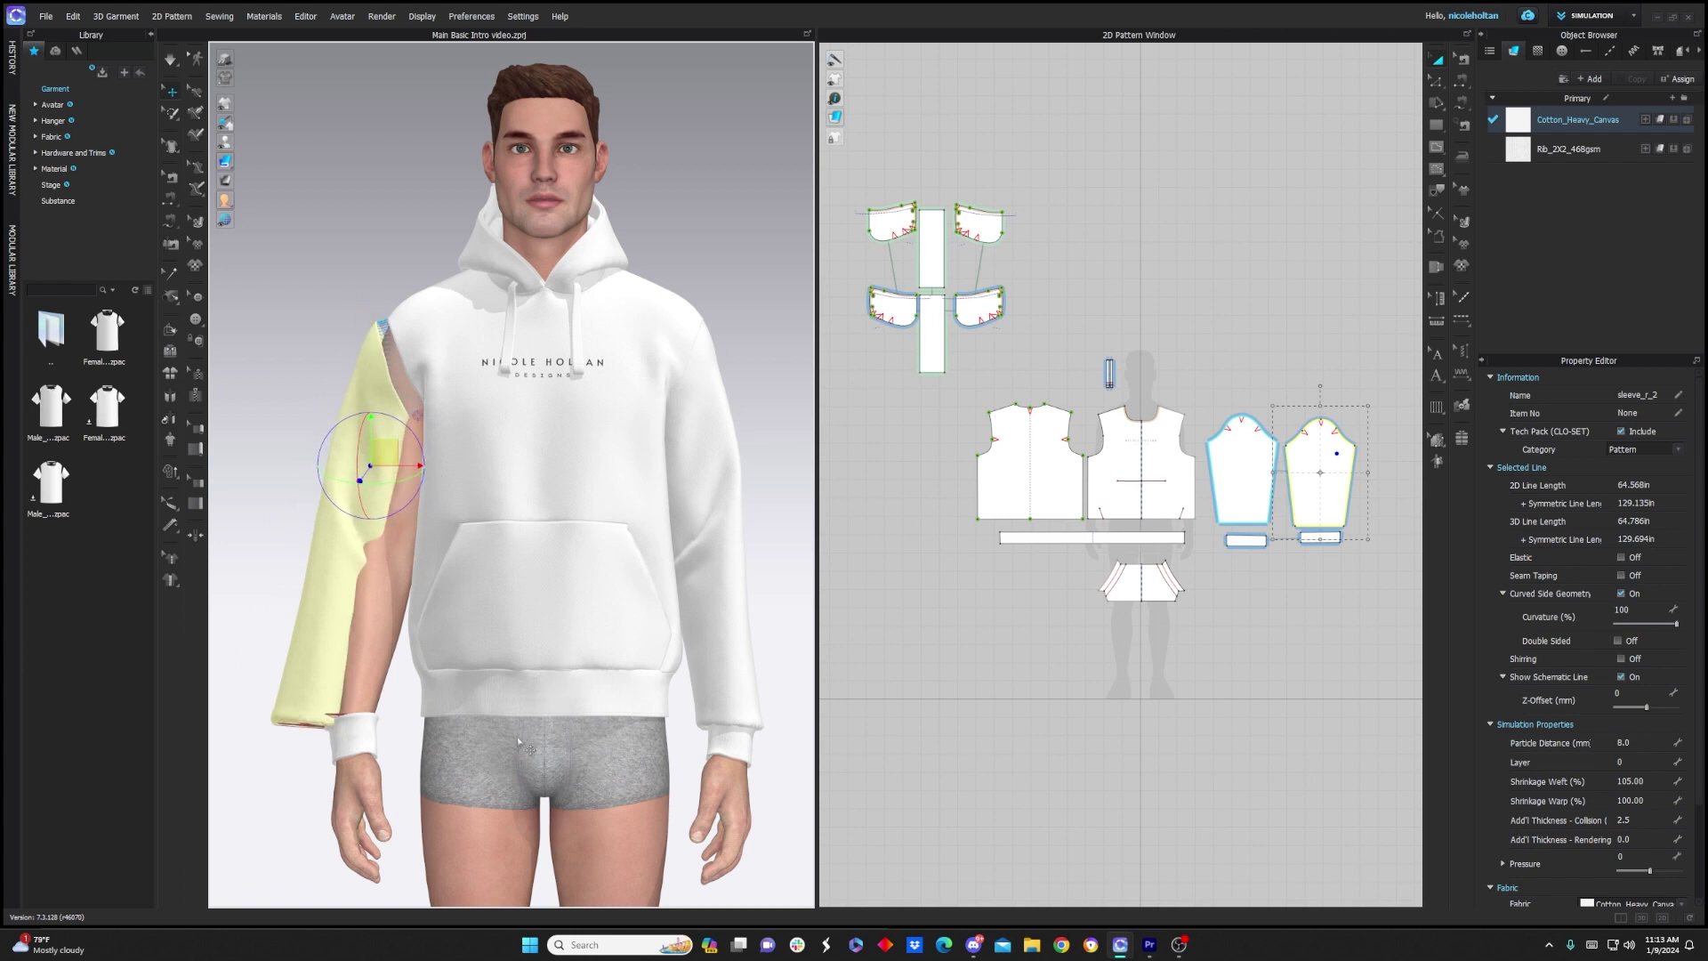
Check the avatar from the front and both side profiles using preset views
key("2")
key("6")
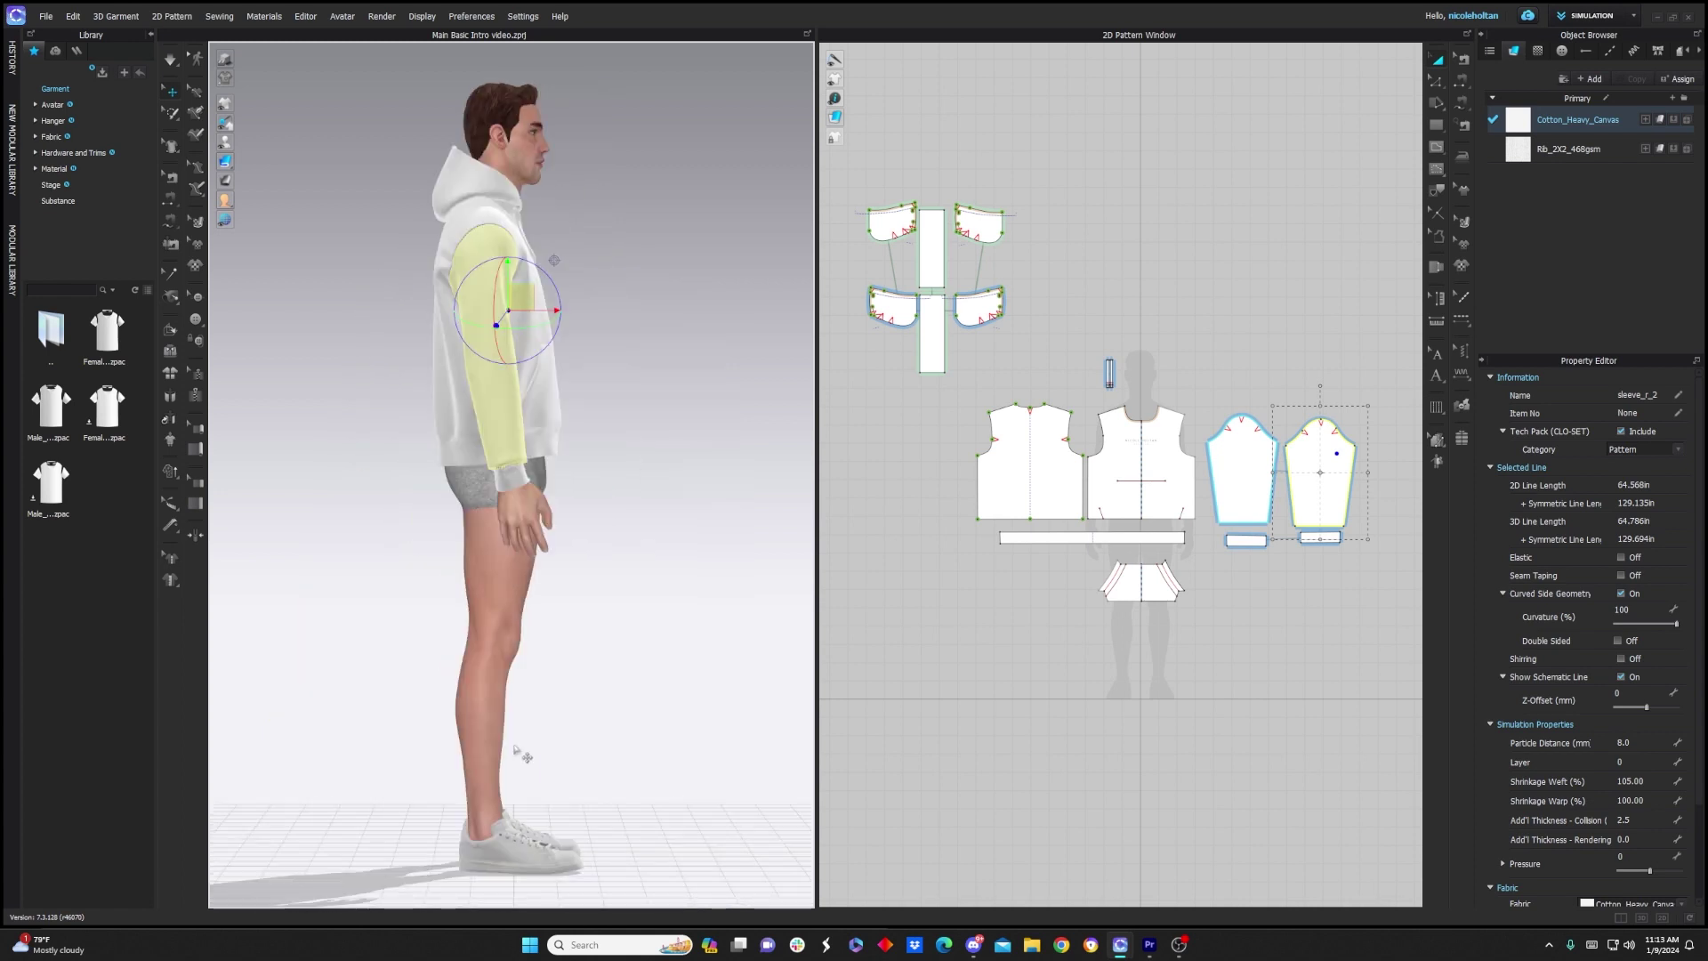
key("4")
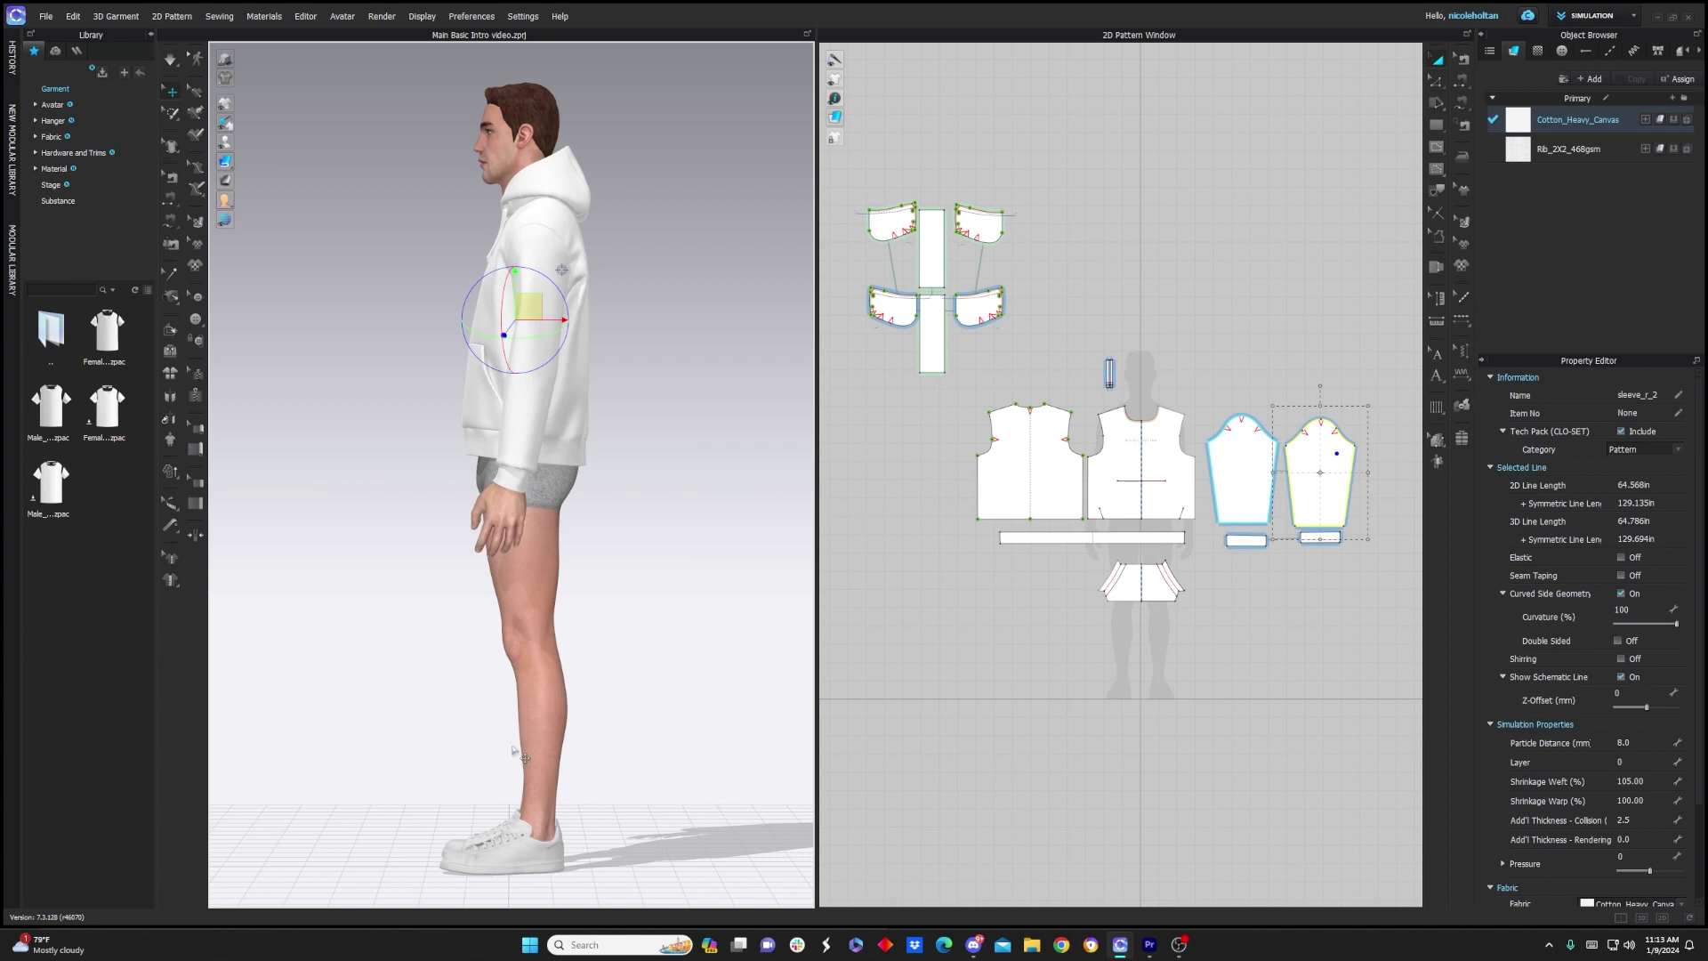
key("2")
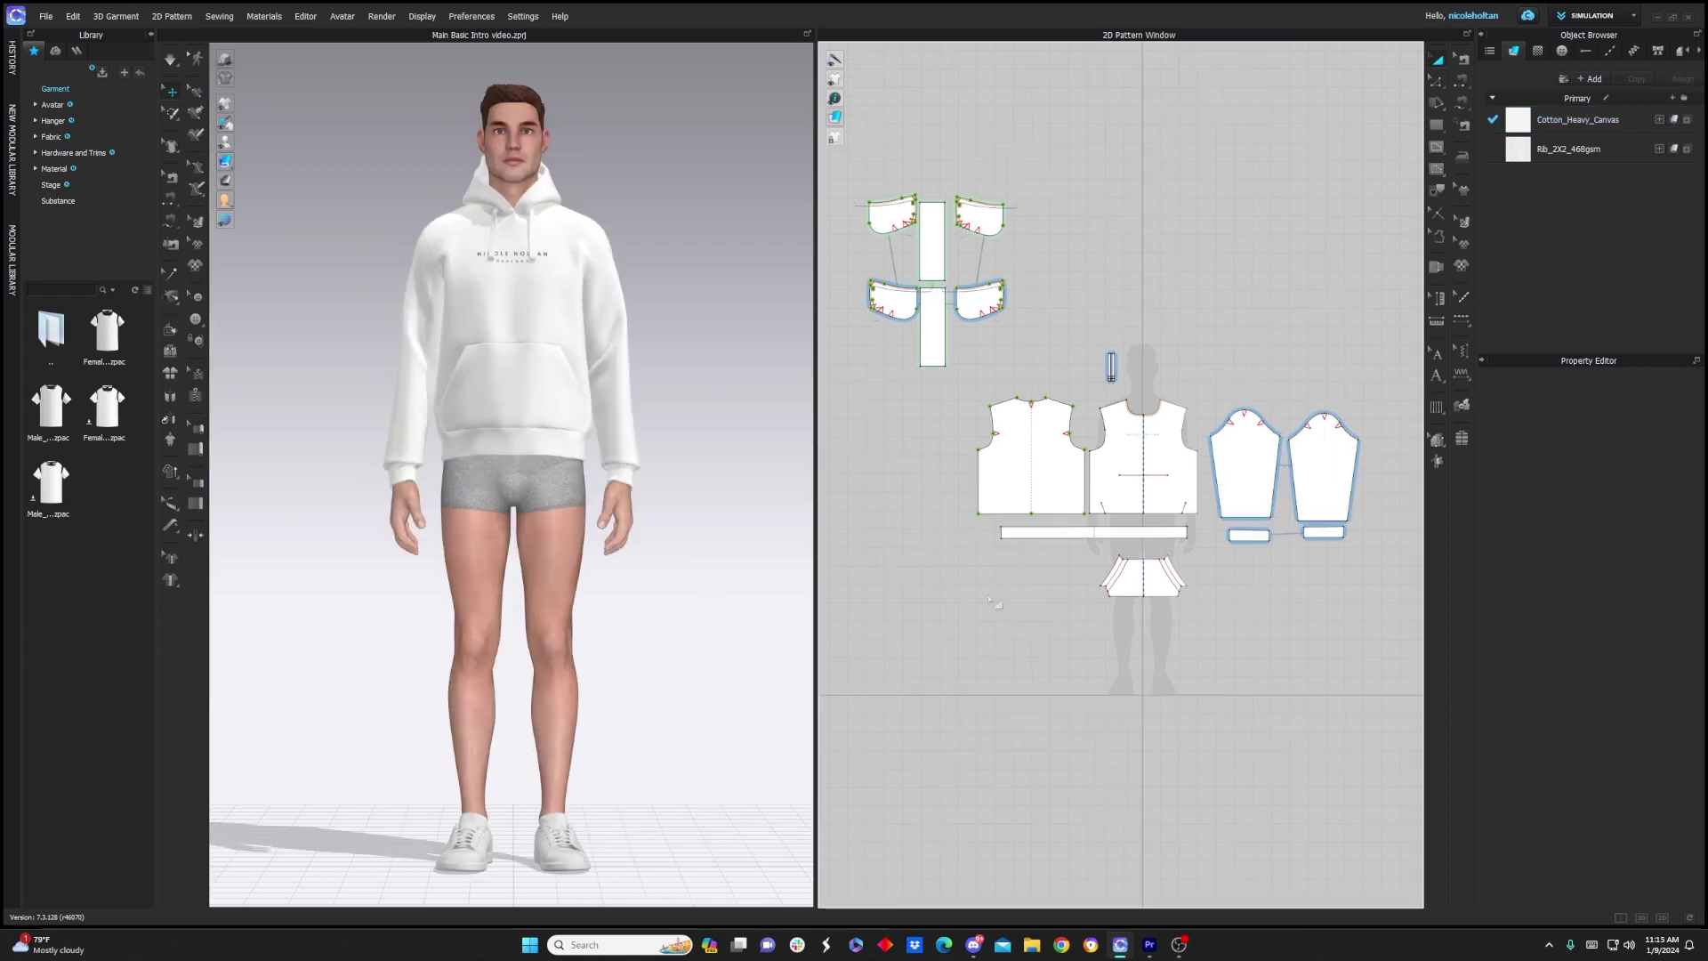
Shift the back body pattern piece slightly right in the 2D pattern layout
scroll(993, 603, "up", 2)
scroll(996, 606, "down", 4)
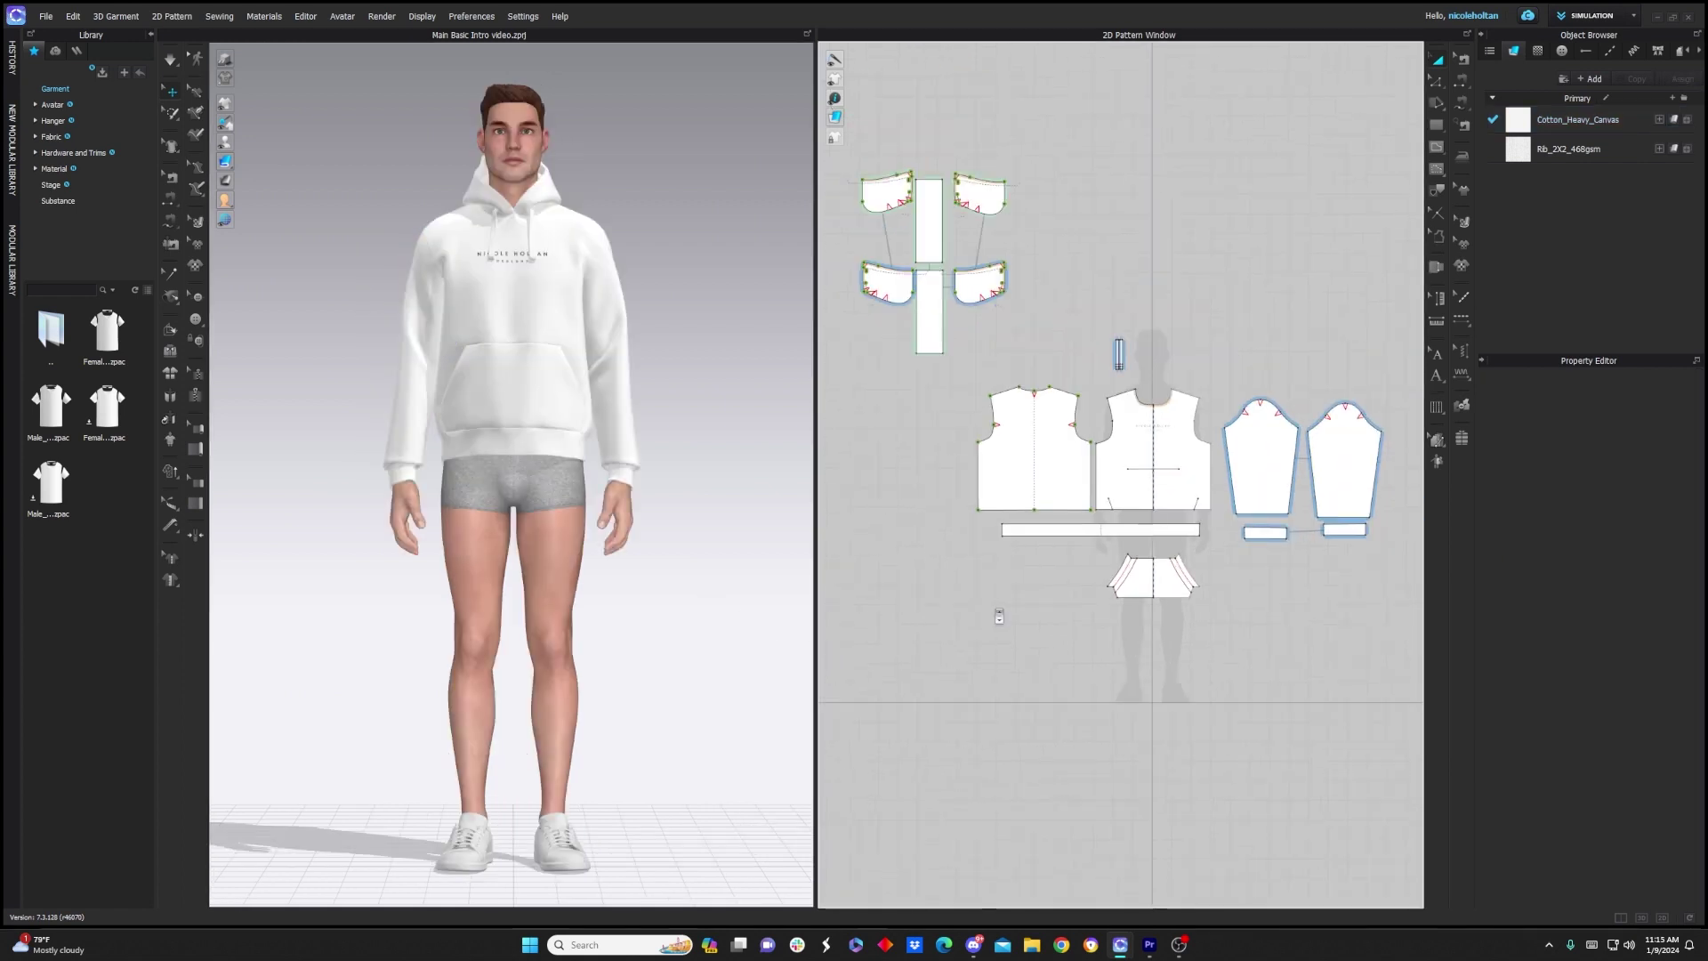
scroll(1004, 611, "up", 5)
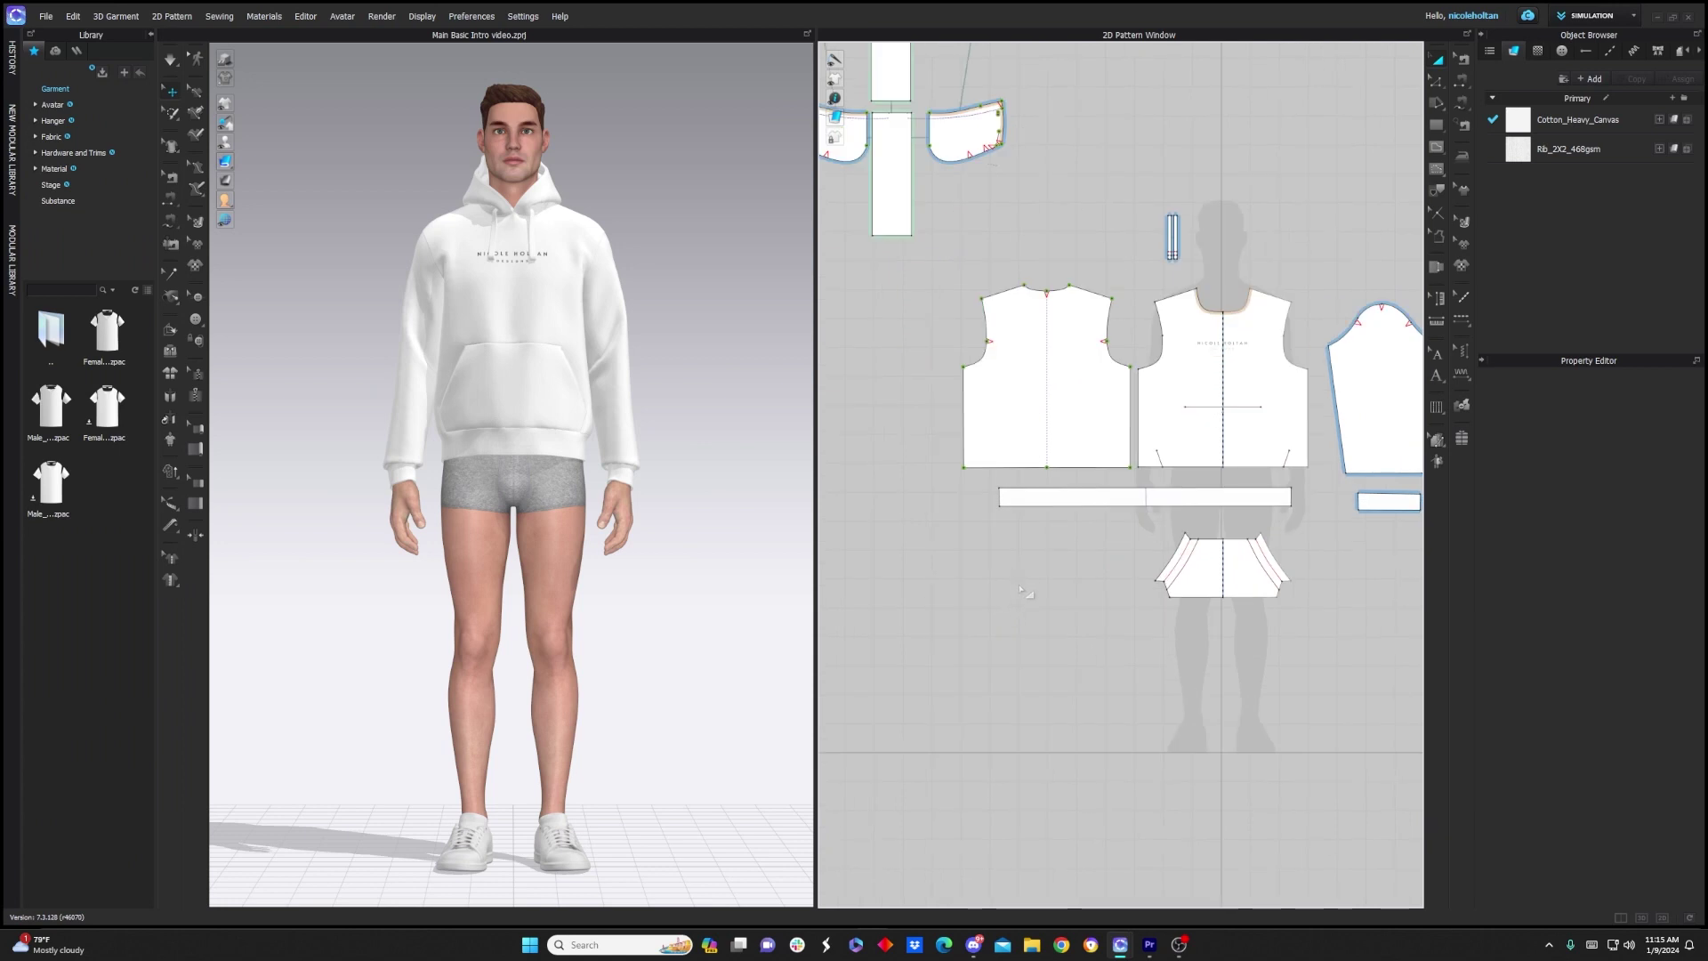
right_click_drag(1035, 529, 1005, 719)
left_click(1002, 551)
left_click_drag(1049, 526, 1044, 573)
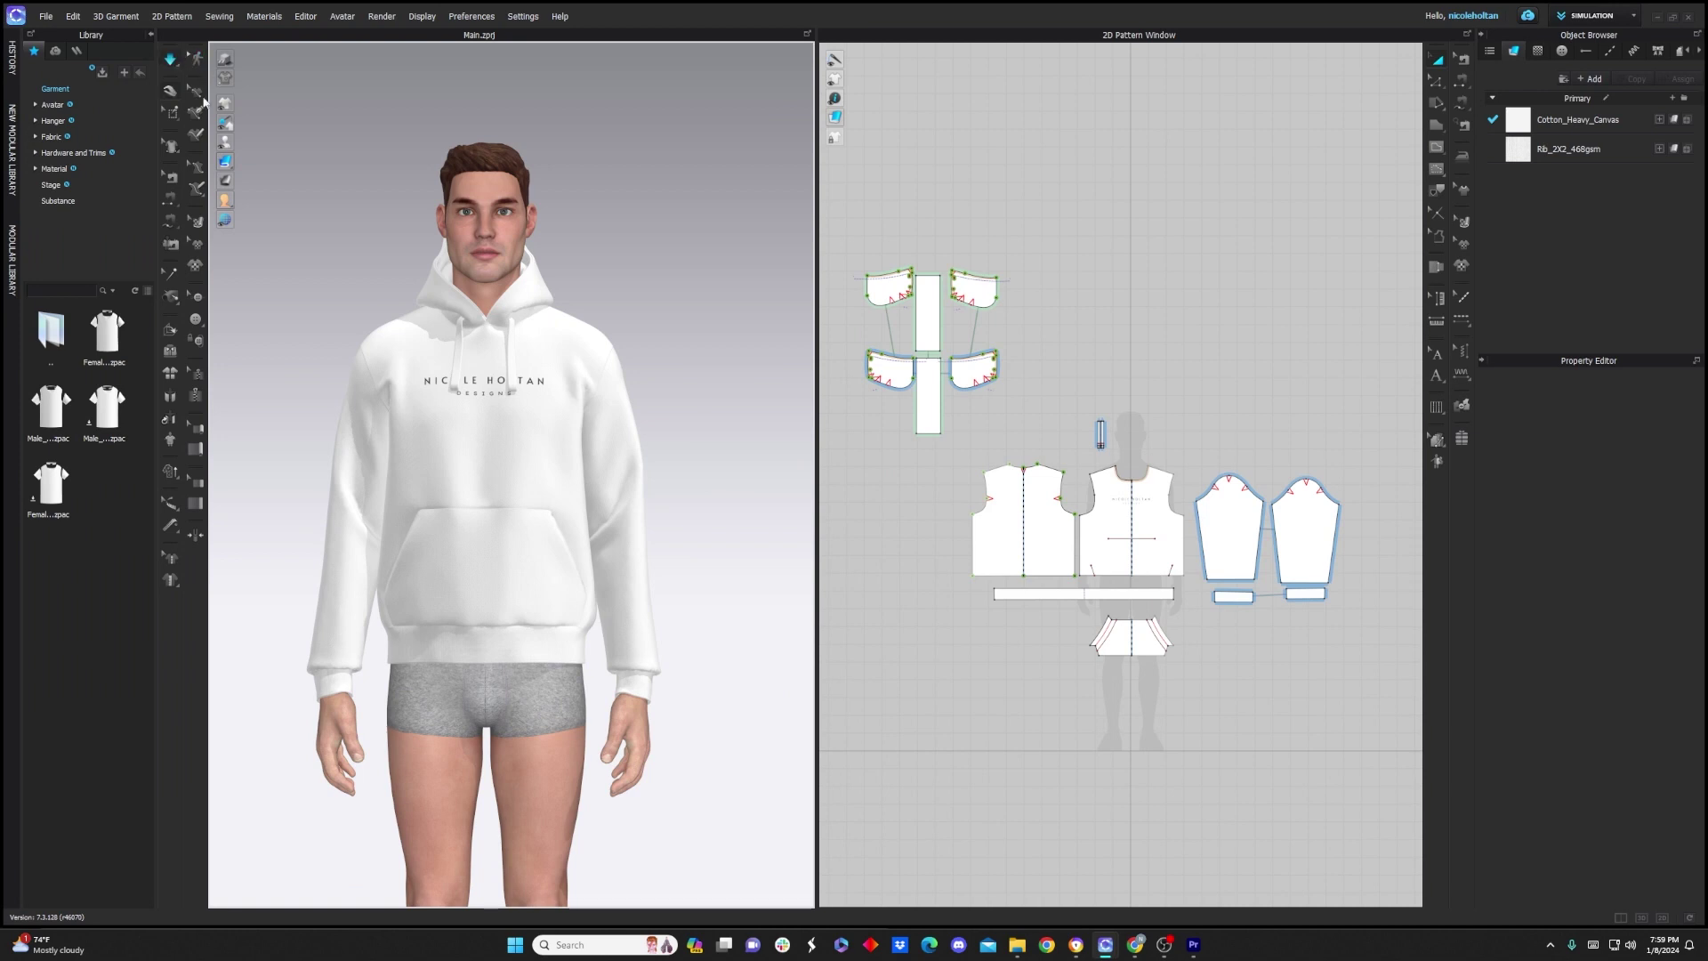
left_click(320, 532)
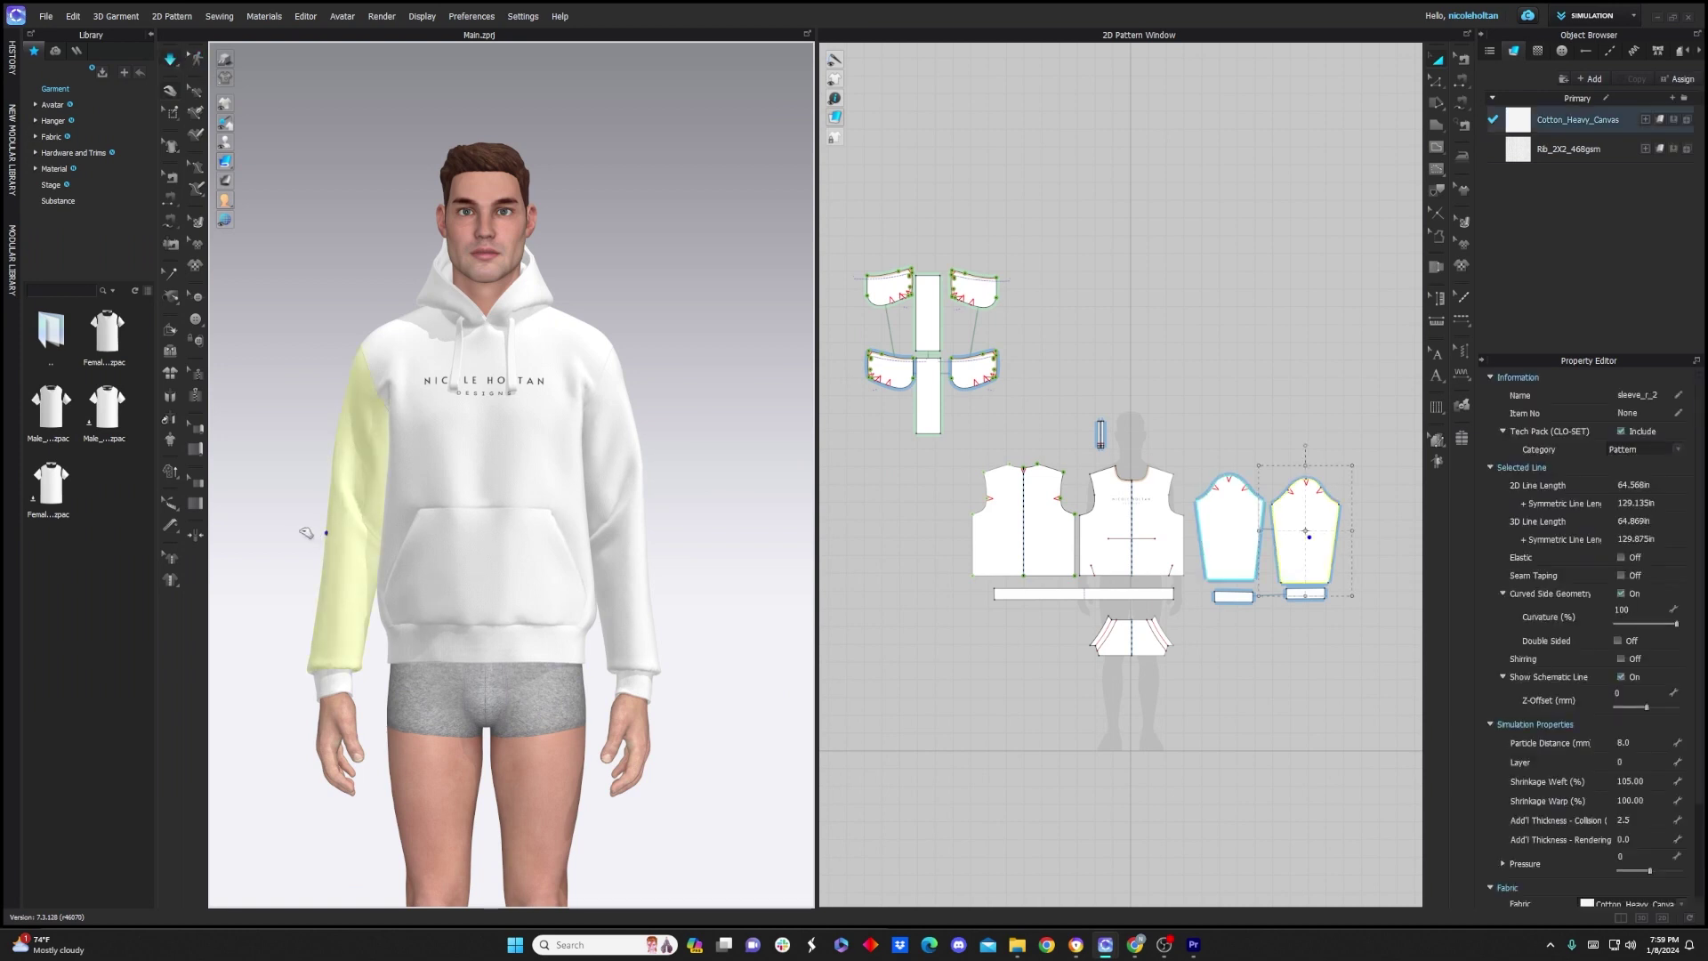
right_click_drag(439, 628, 570, 627)
left_click(376, 573)
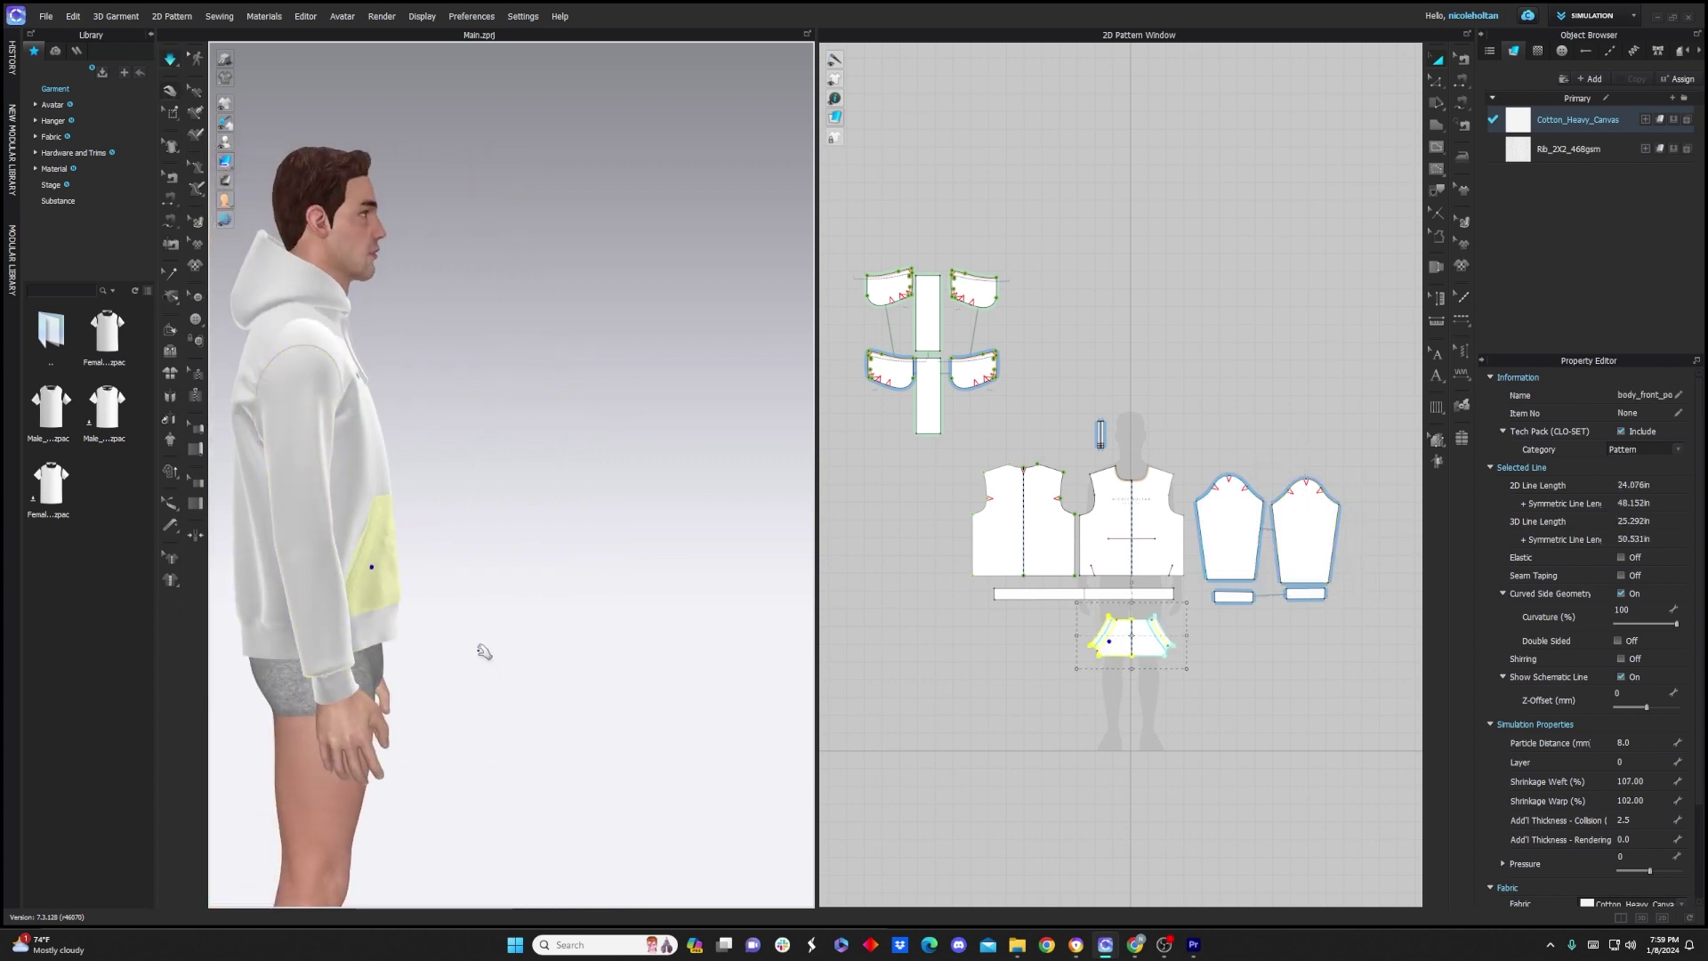
right_click_drag(511, 598, 437, 587)
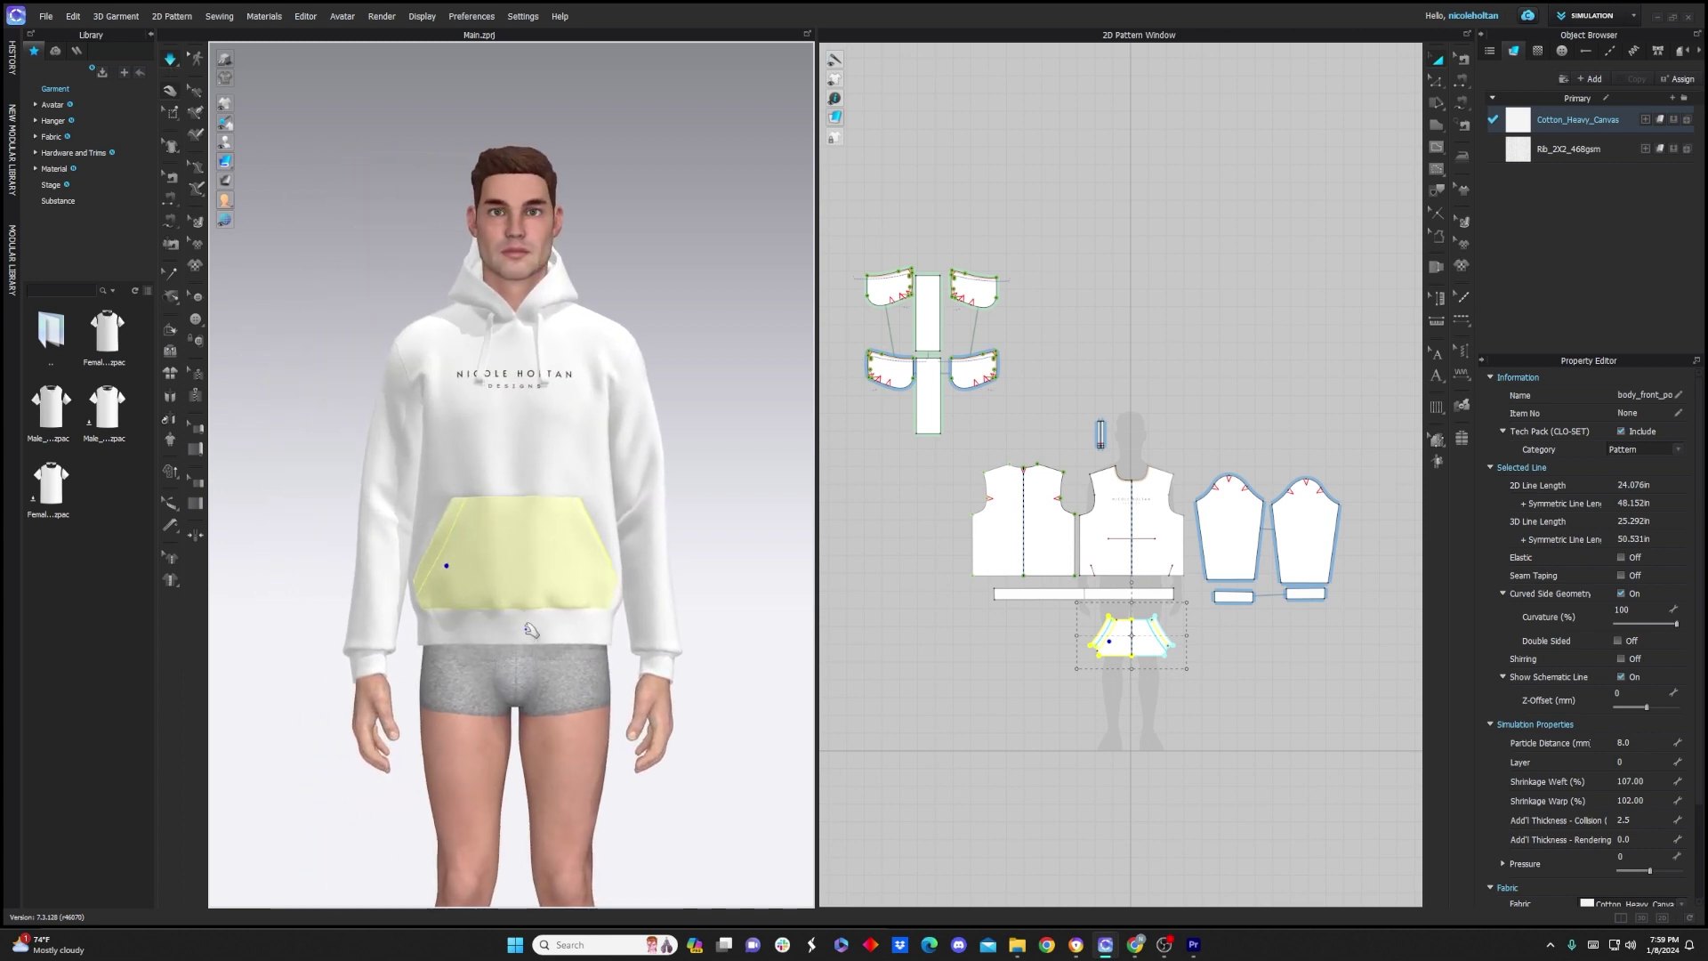
left_click(387, 471)
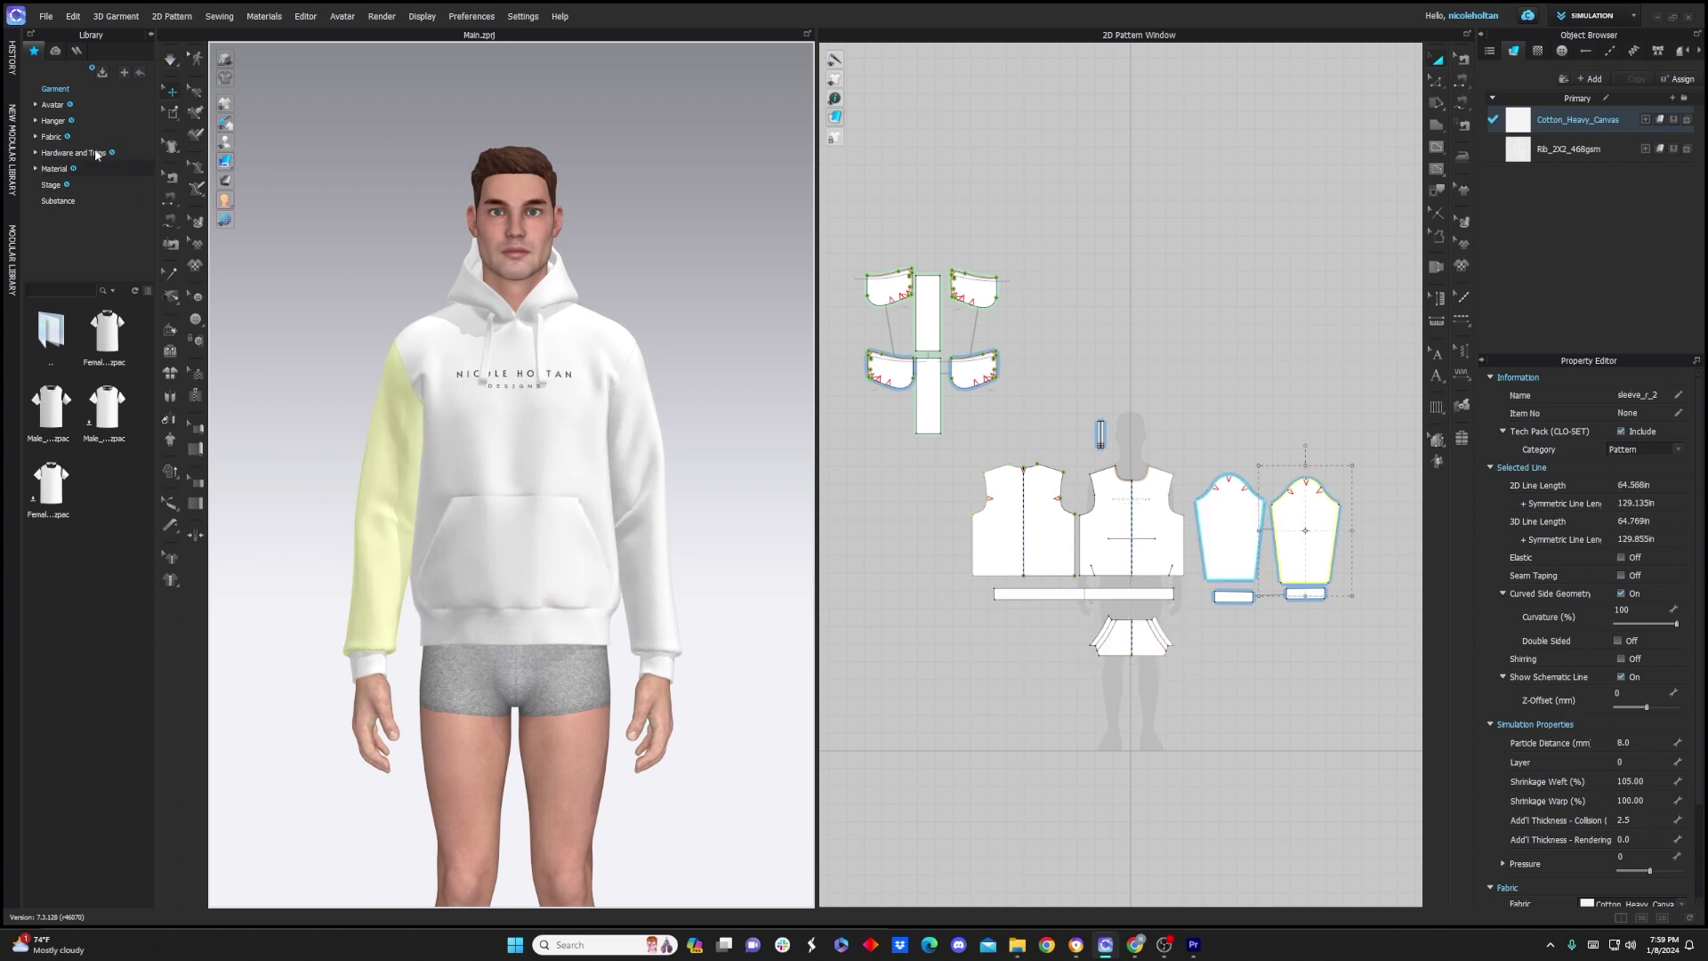
key("Escape")
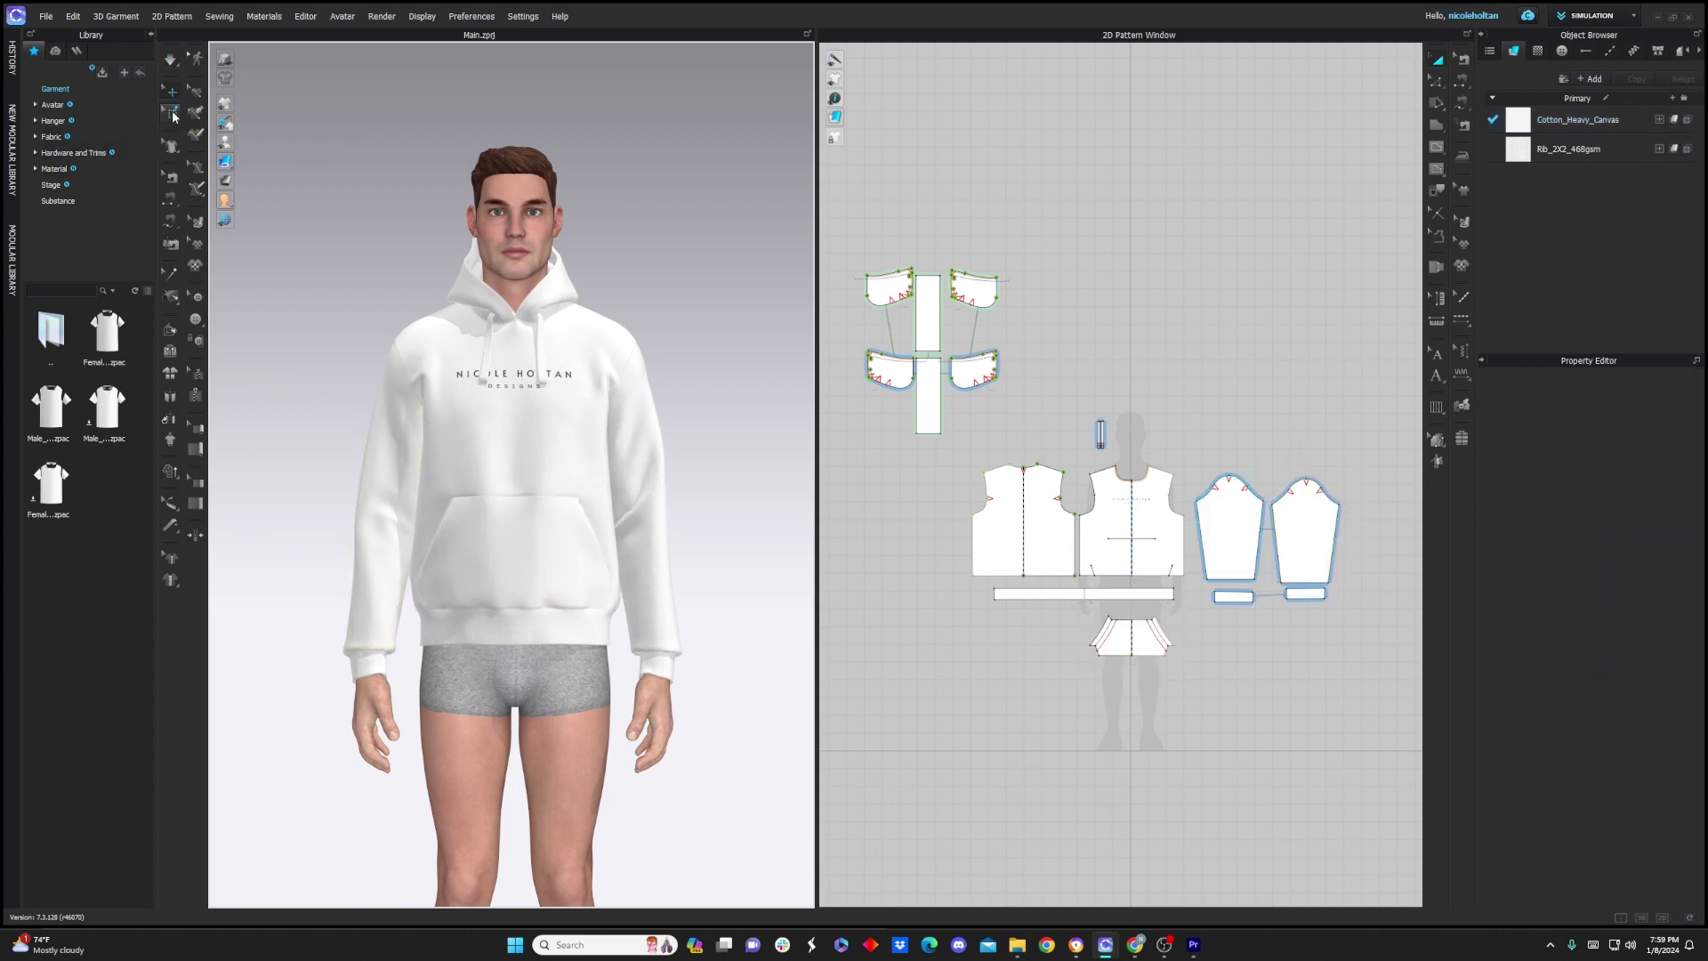
With simulation on, pull the hoodie's shoulder fabric up and left, then stop simulating
left_click(172, 114)
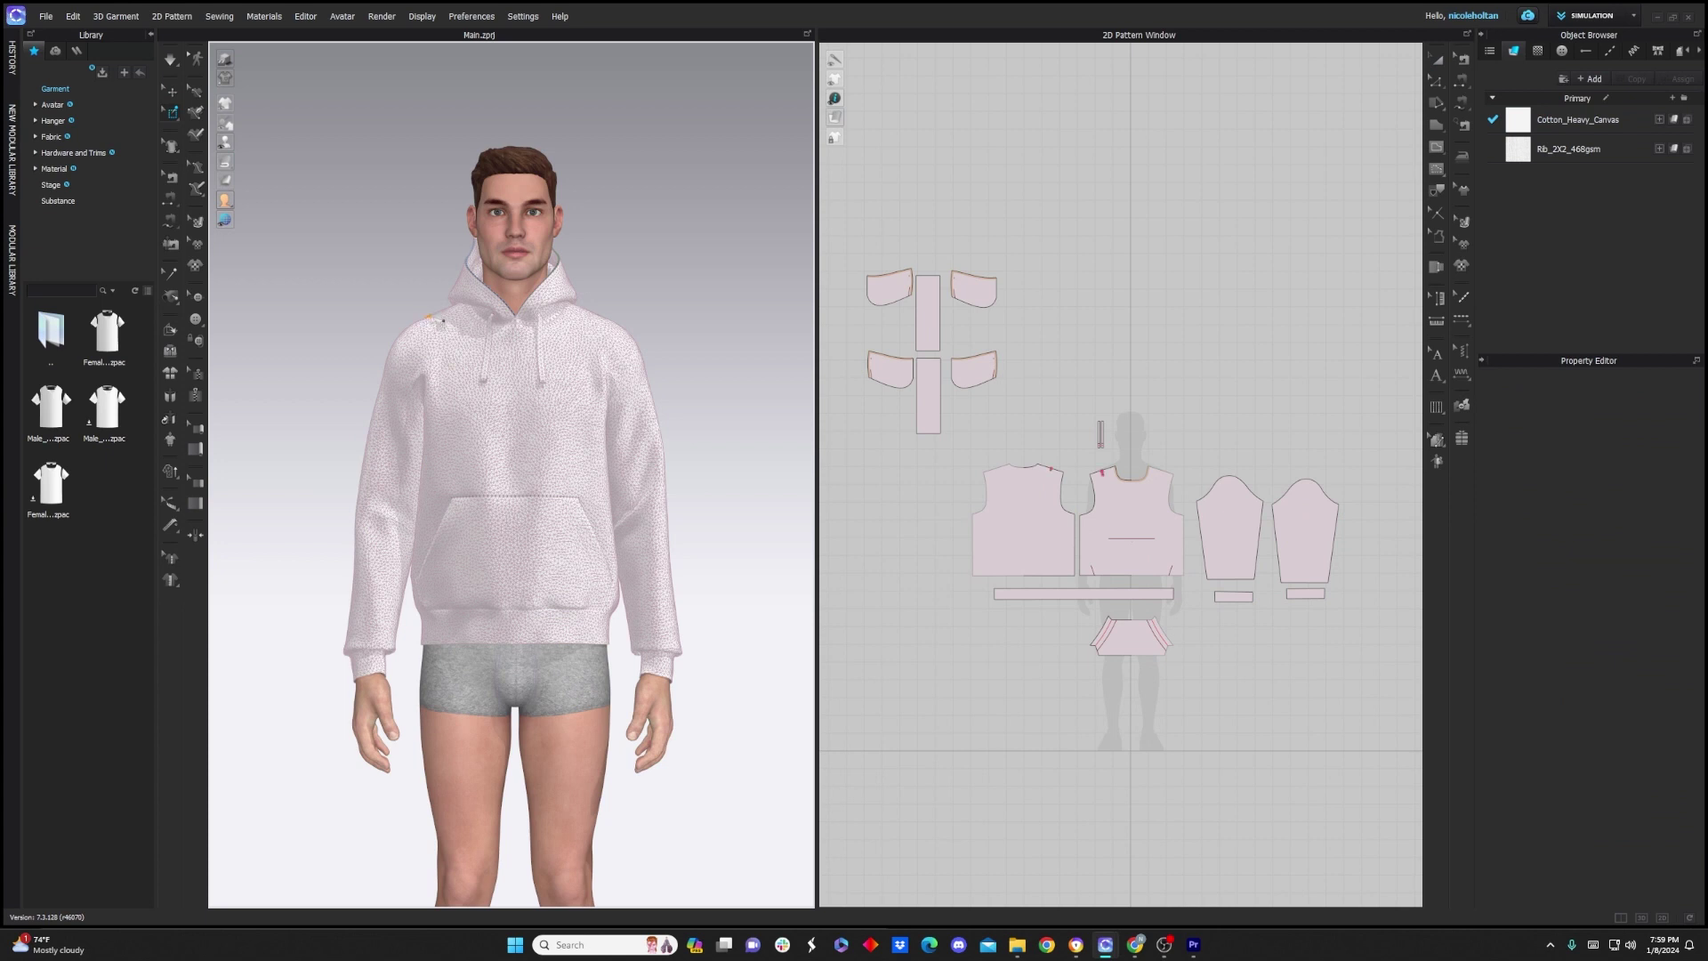
left_click_drag(434, 321, 397, 279)
scroll(399, 279, "up", 3)
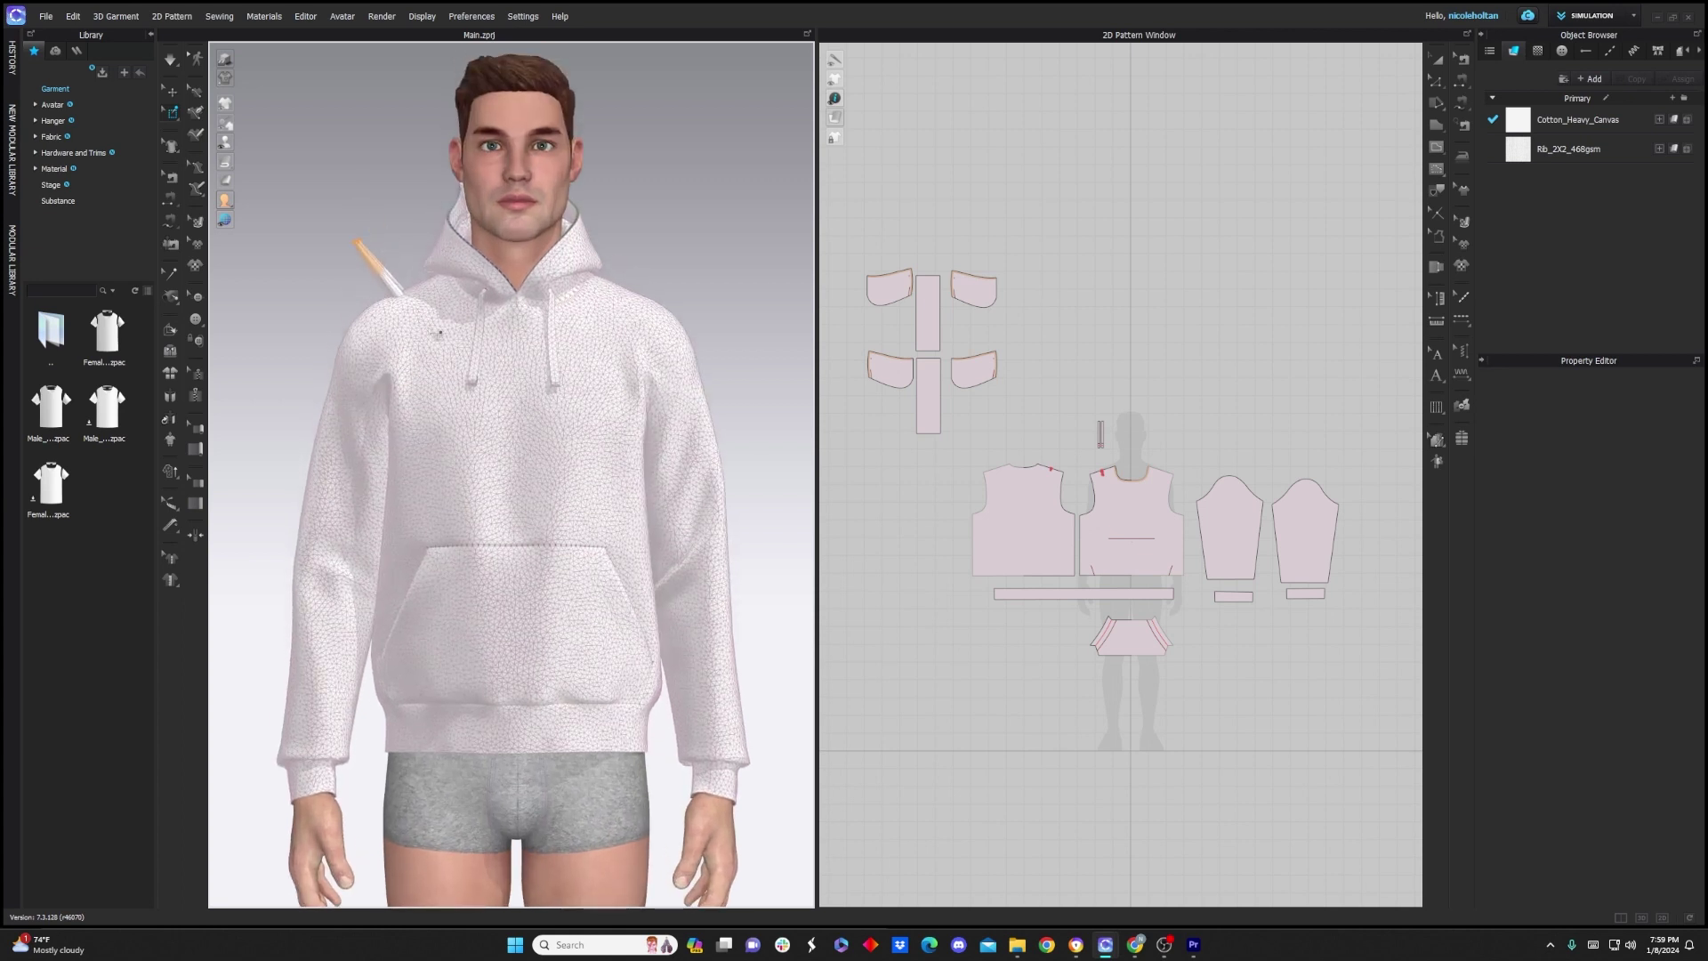
key("space")
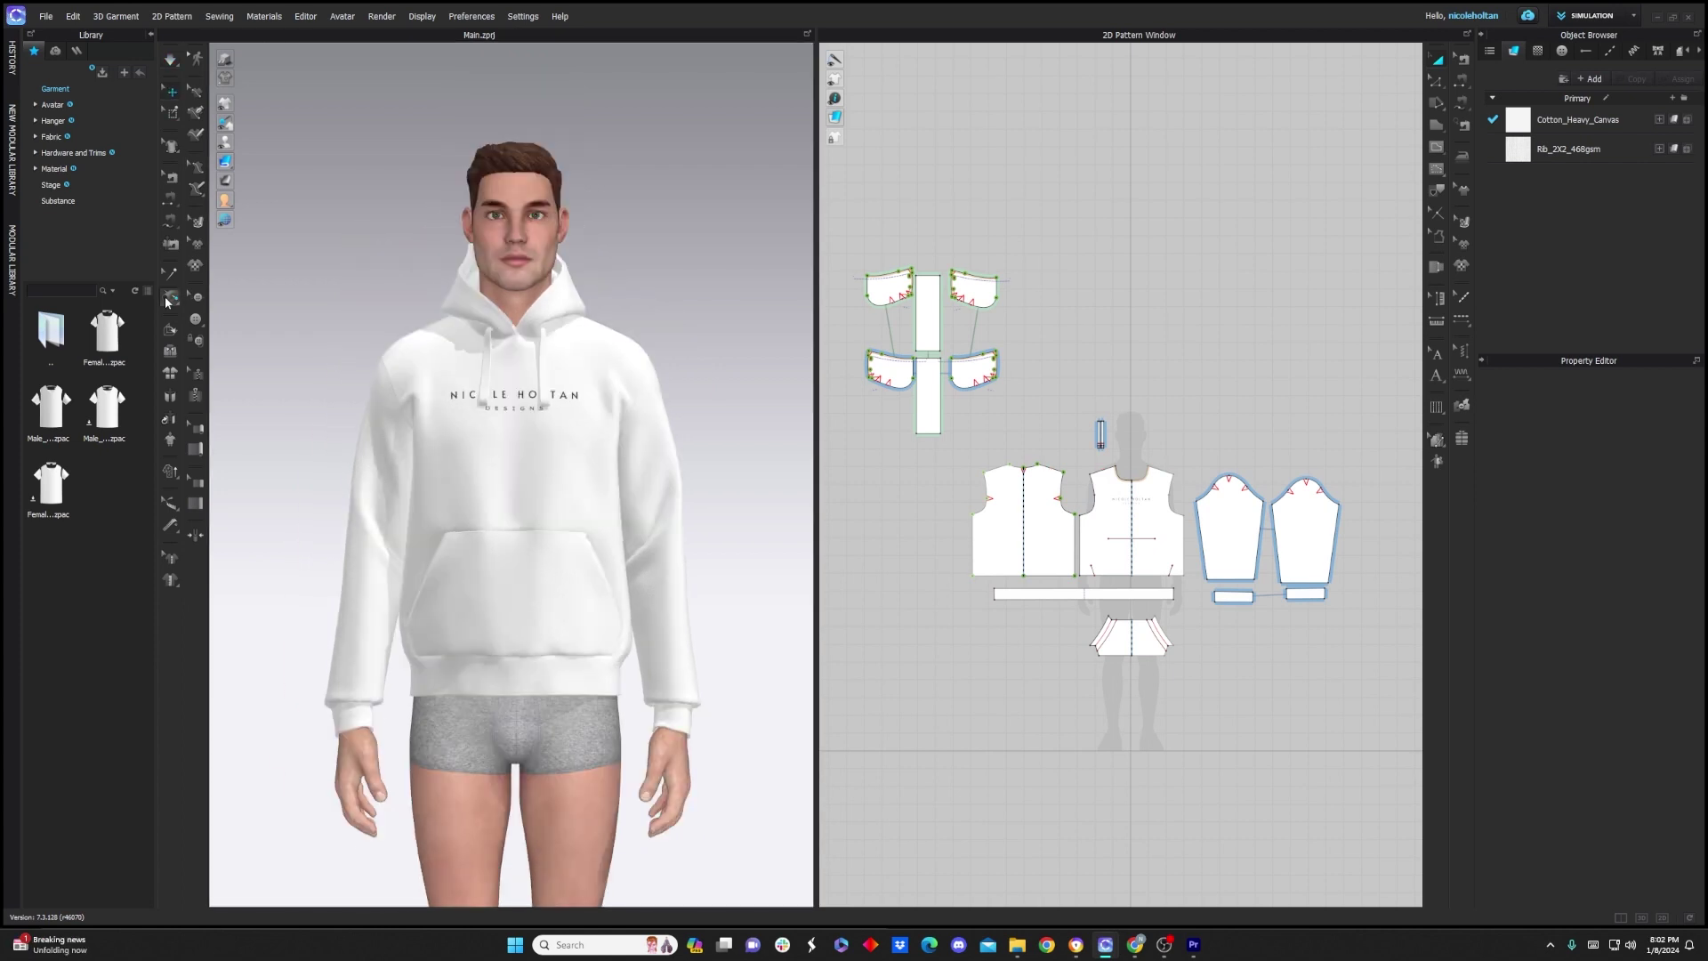
Tack the hoodie collar to the avatar's neck using Tack on Avatar
left_click(166, 301)
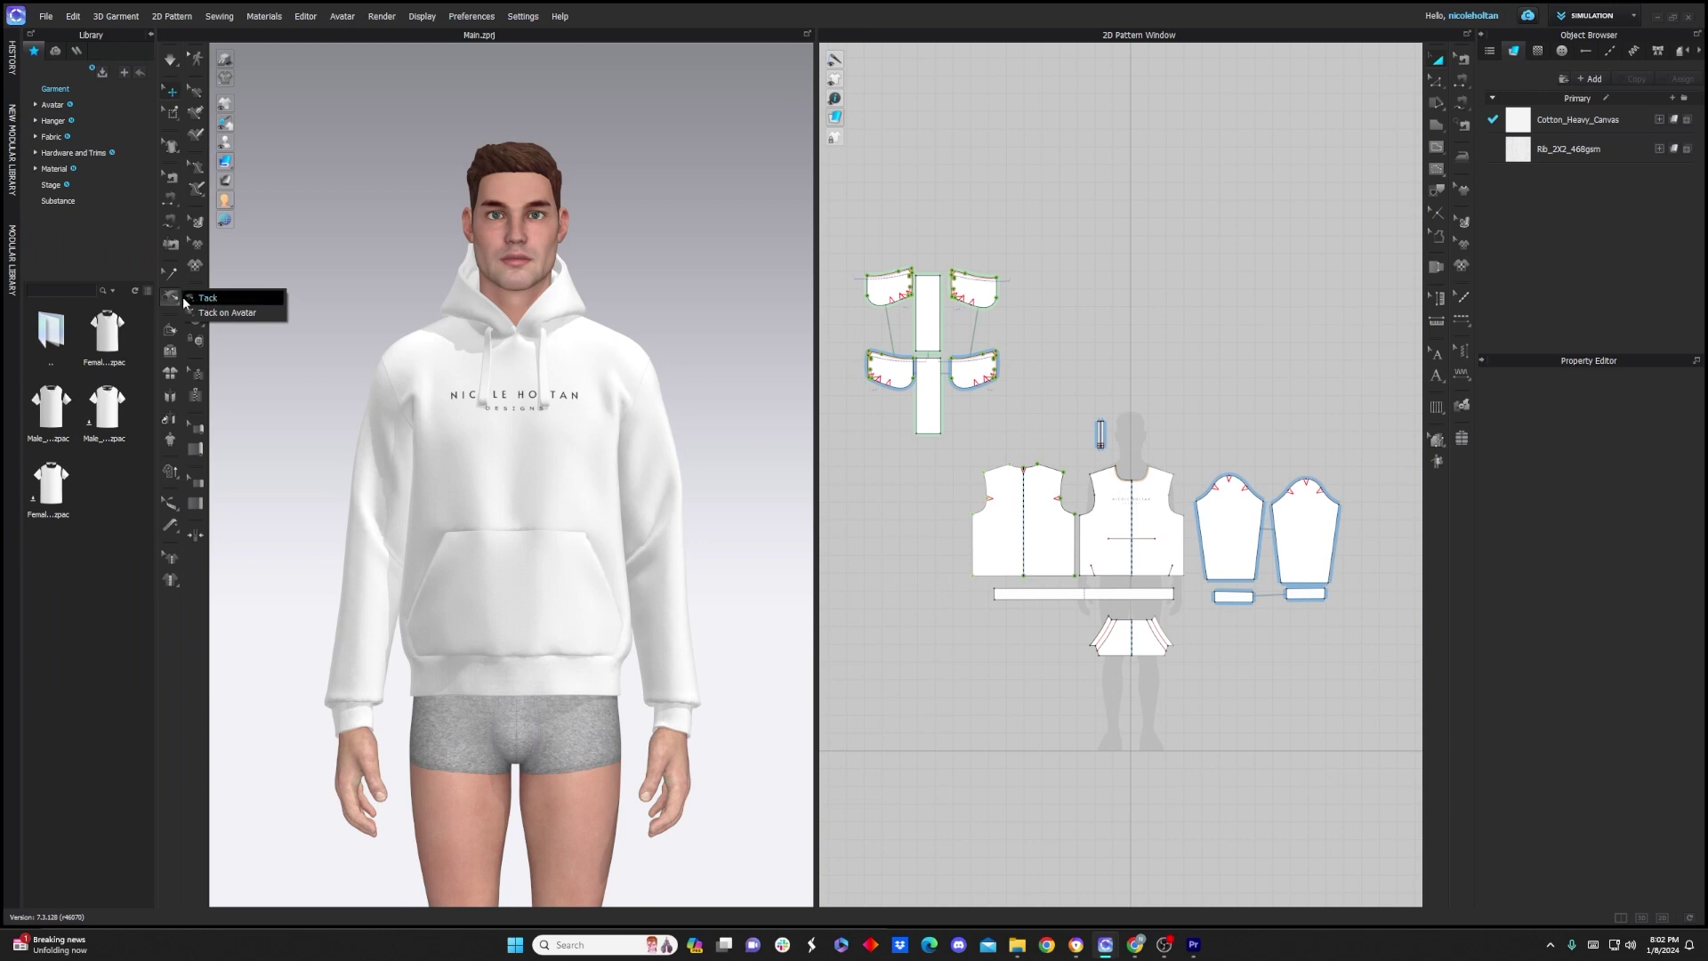
left_click(223, 315)
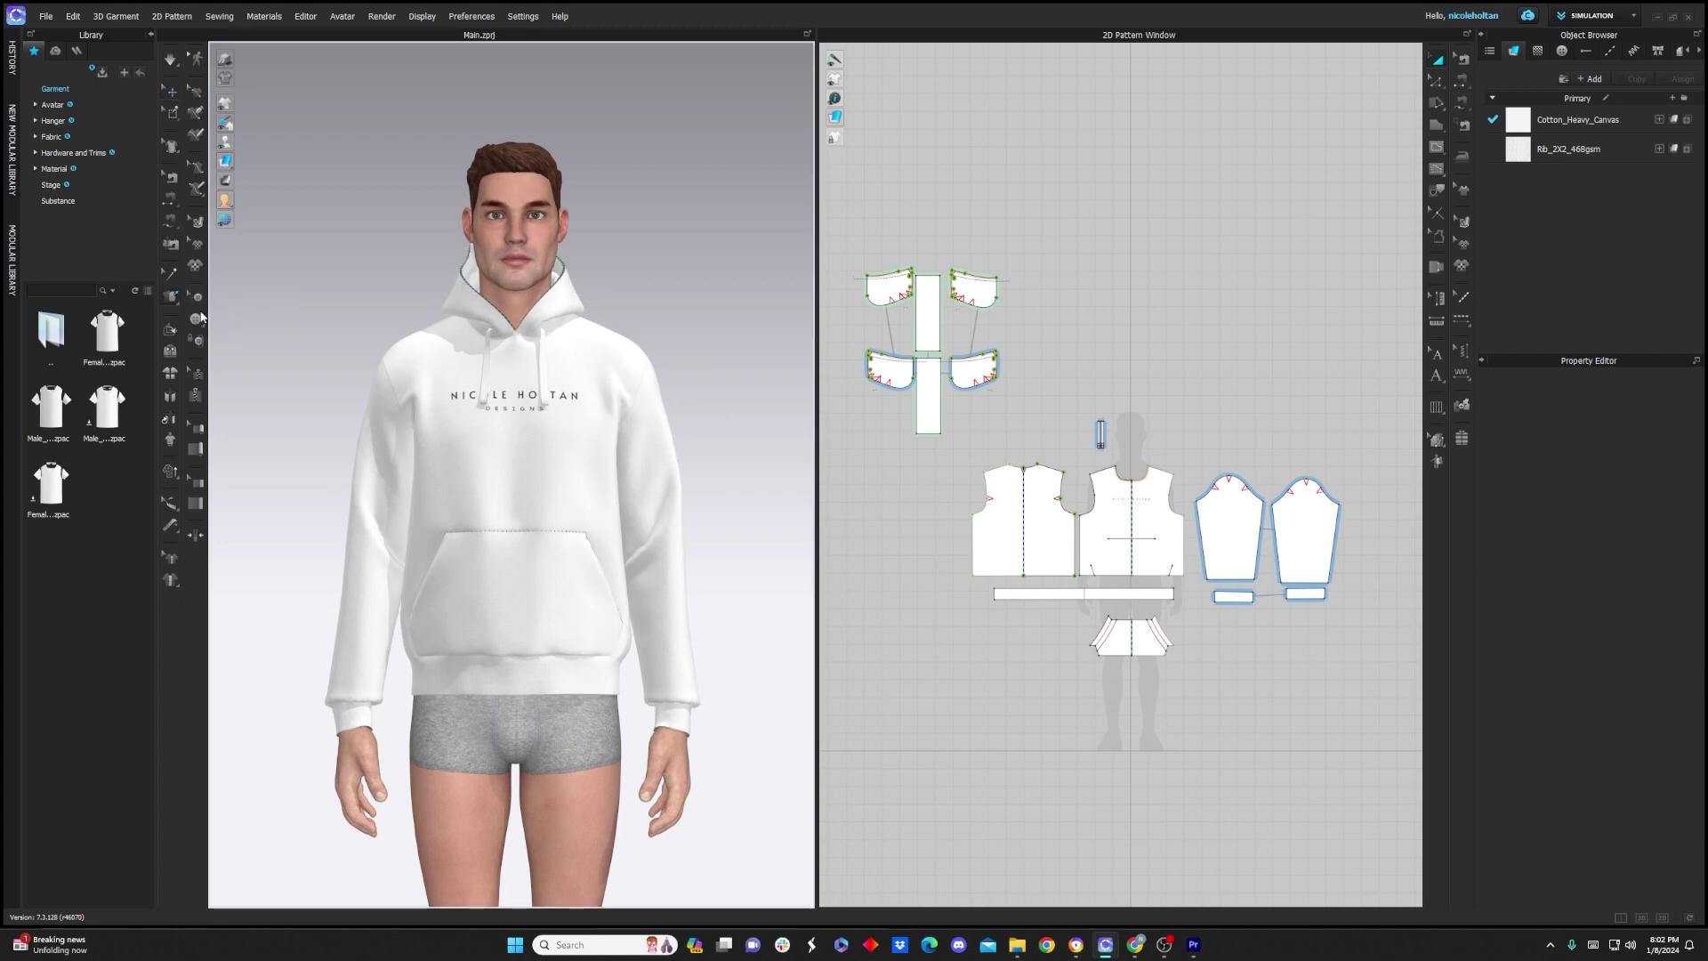
left_click(558, 305)
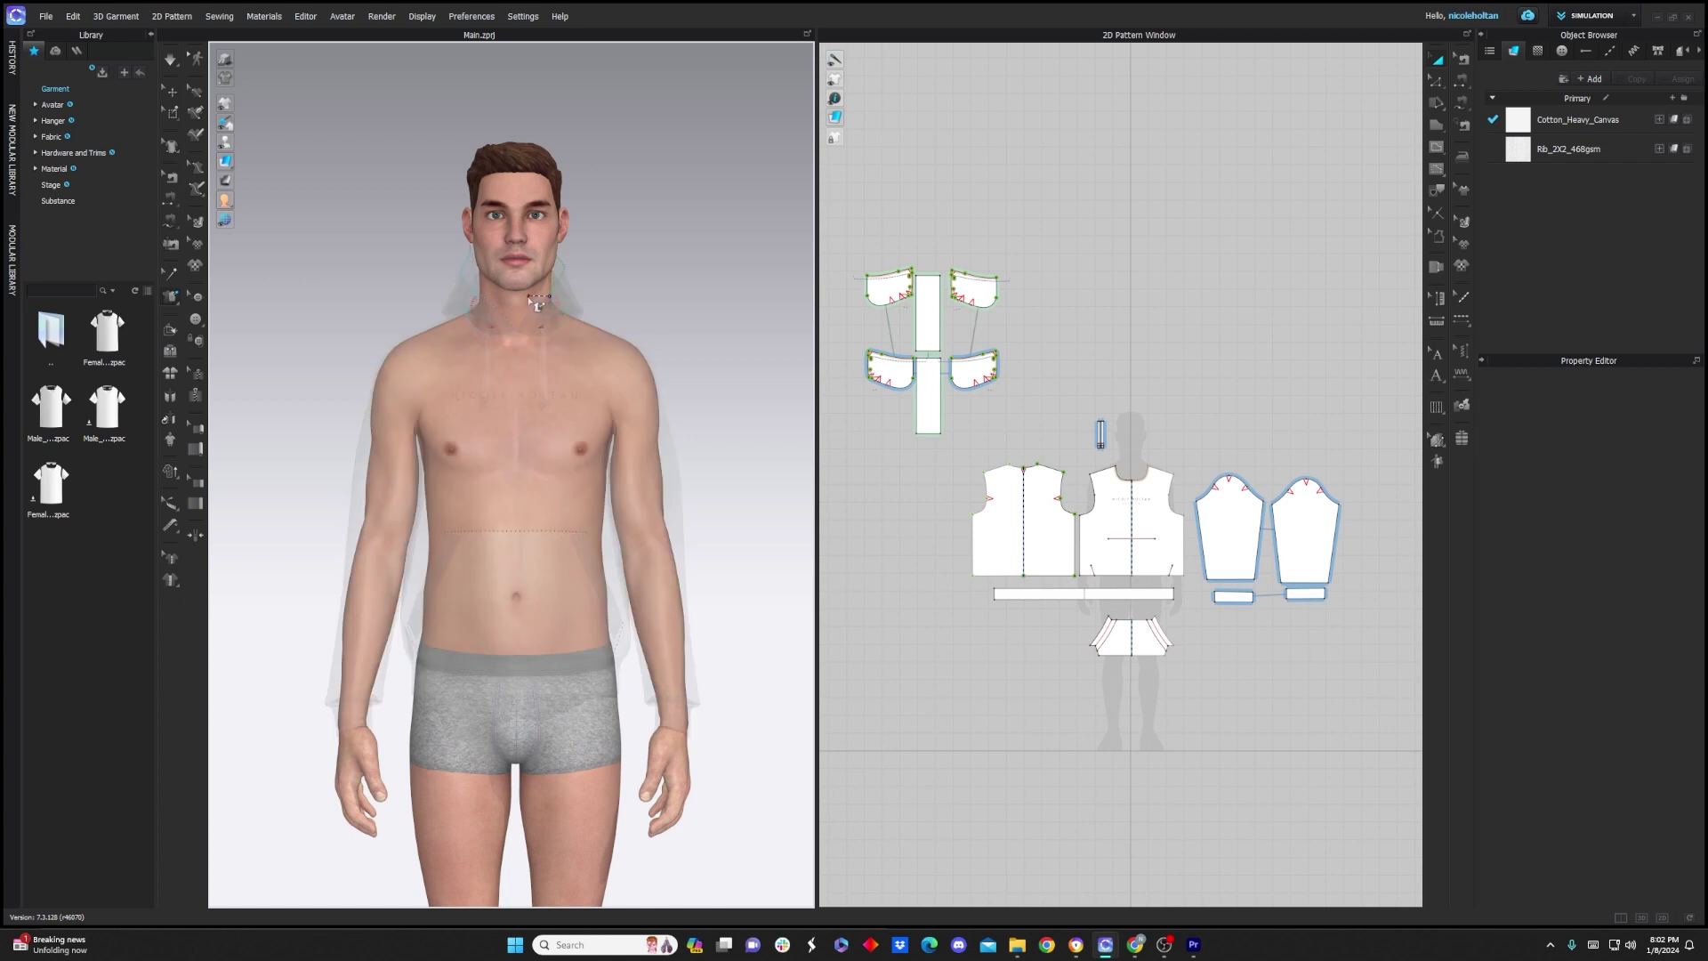
left_click(538, 303)
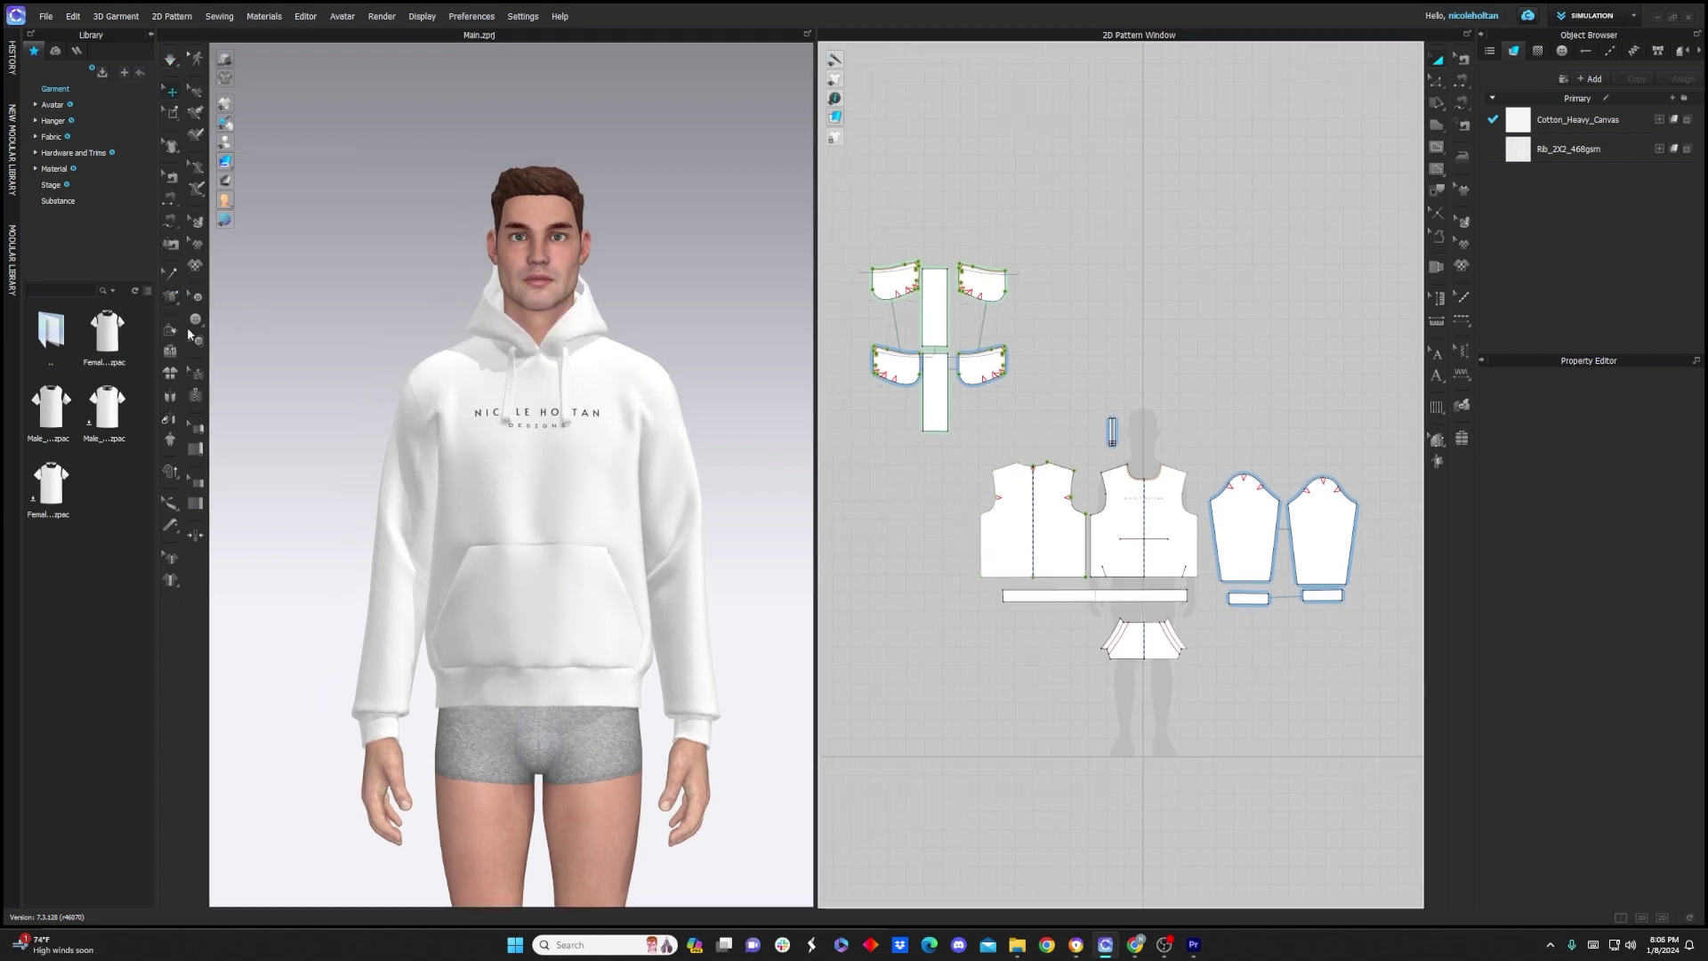
Fold the pocket along its internal line with Fold Arrangement, raising the fold angle from 10 to 48
left_click(170, 334)
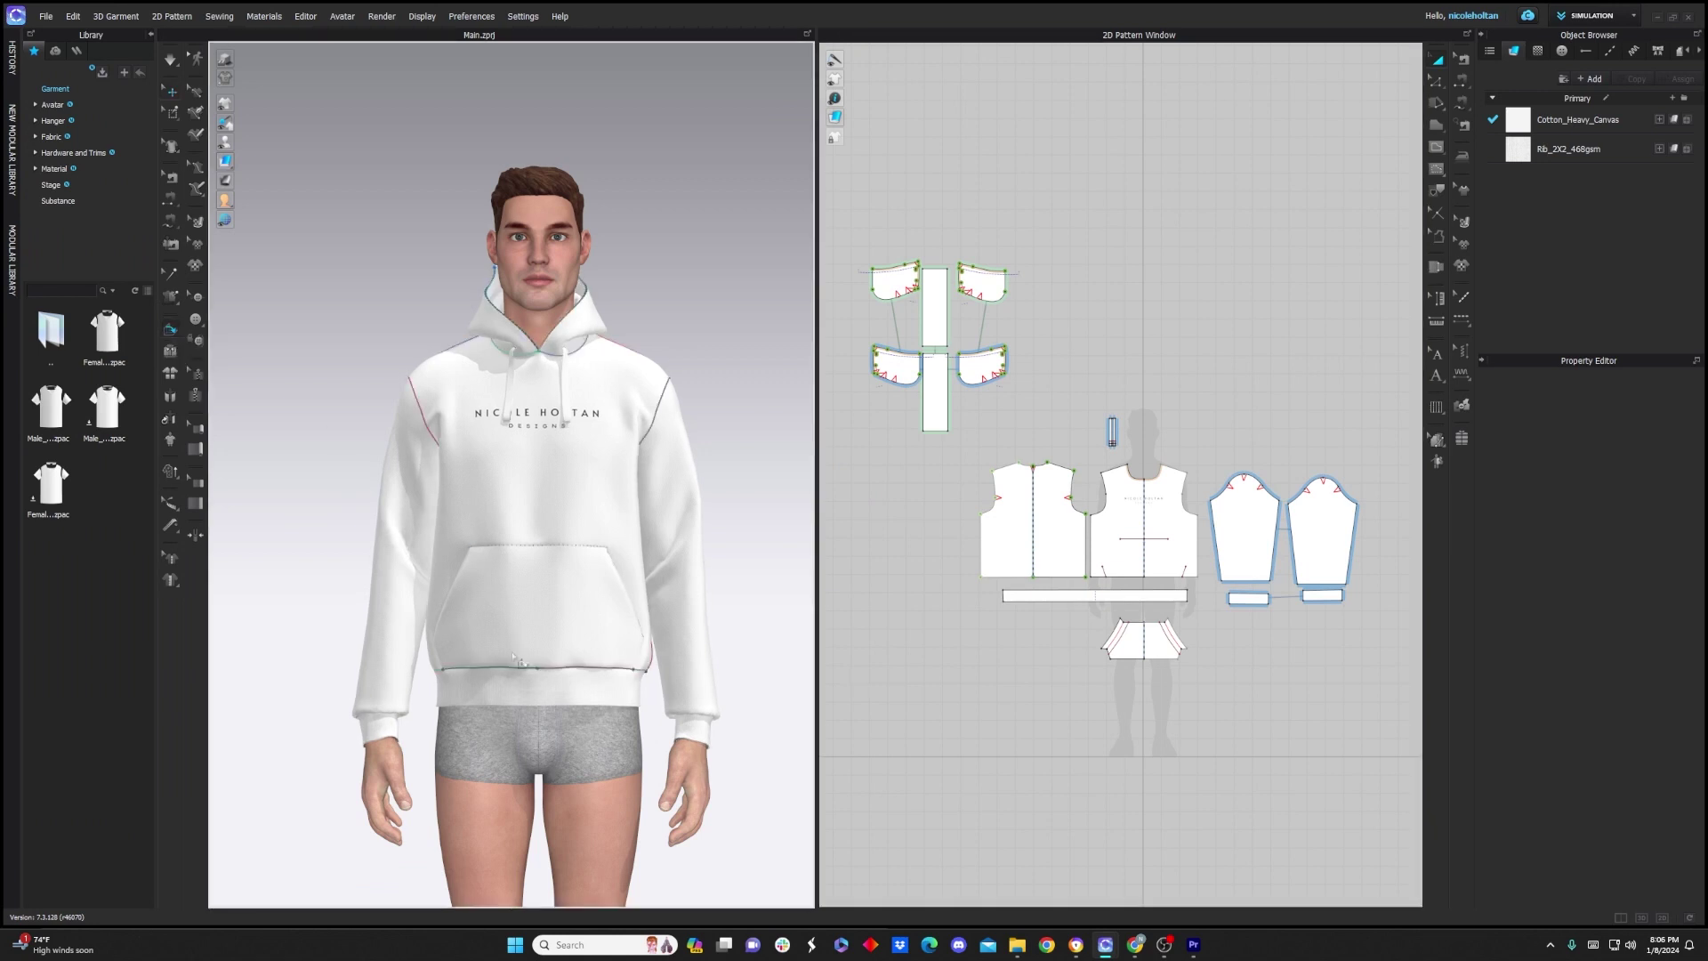
scroll(480, 582, "up", 6)
left_click(480, 581)
right_click_drag(481, 581, 623, 537)
mouse_move(623, 536)
left_mouse_down()
mouse_move(594, 498)
mouse_move(693, 491)
mouse_move(715, 514)
mouse_move(568, 490)
mouse_move(623, 555)
left_mouse_up()
right_click_drag(729, 672, 593, 696)
scroll(594, 696, "down", 5)
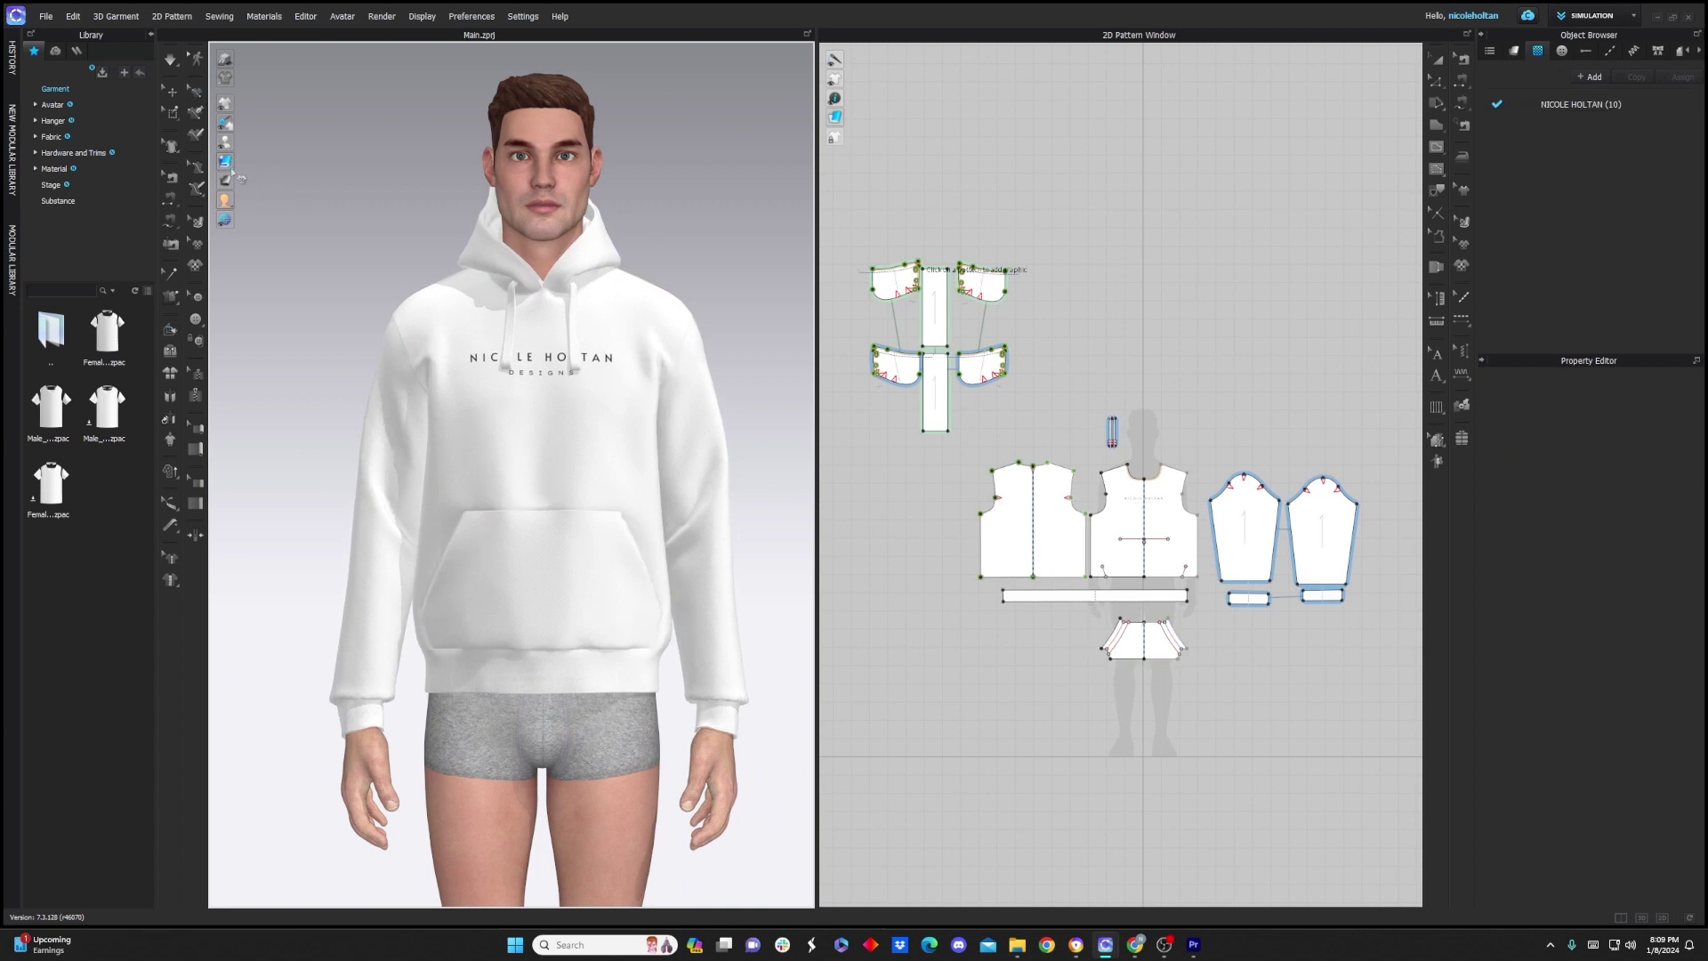
Scale the chest logo graphic with Transform Graphic's corner handle, dismissing the image file browser first
left_click(196, 265)
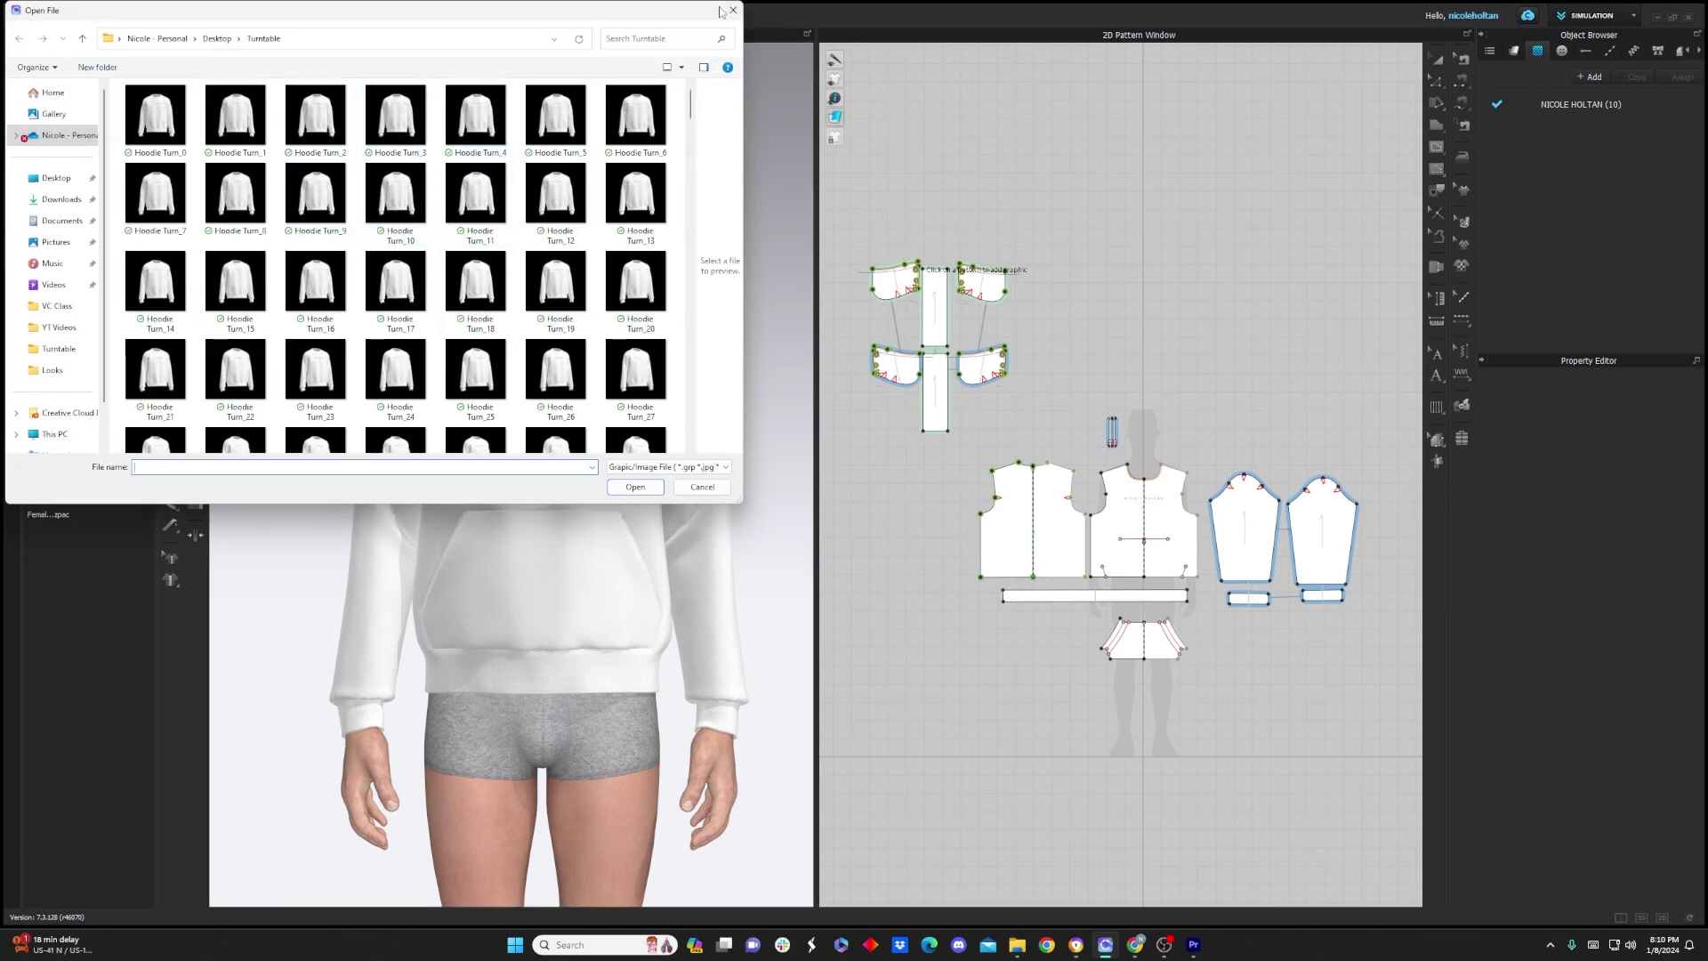
left_click(722, 11)
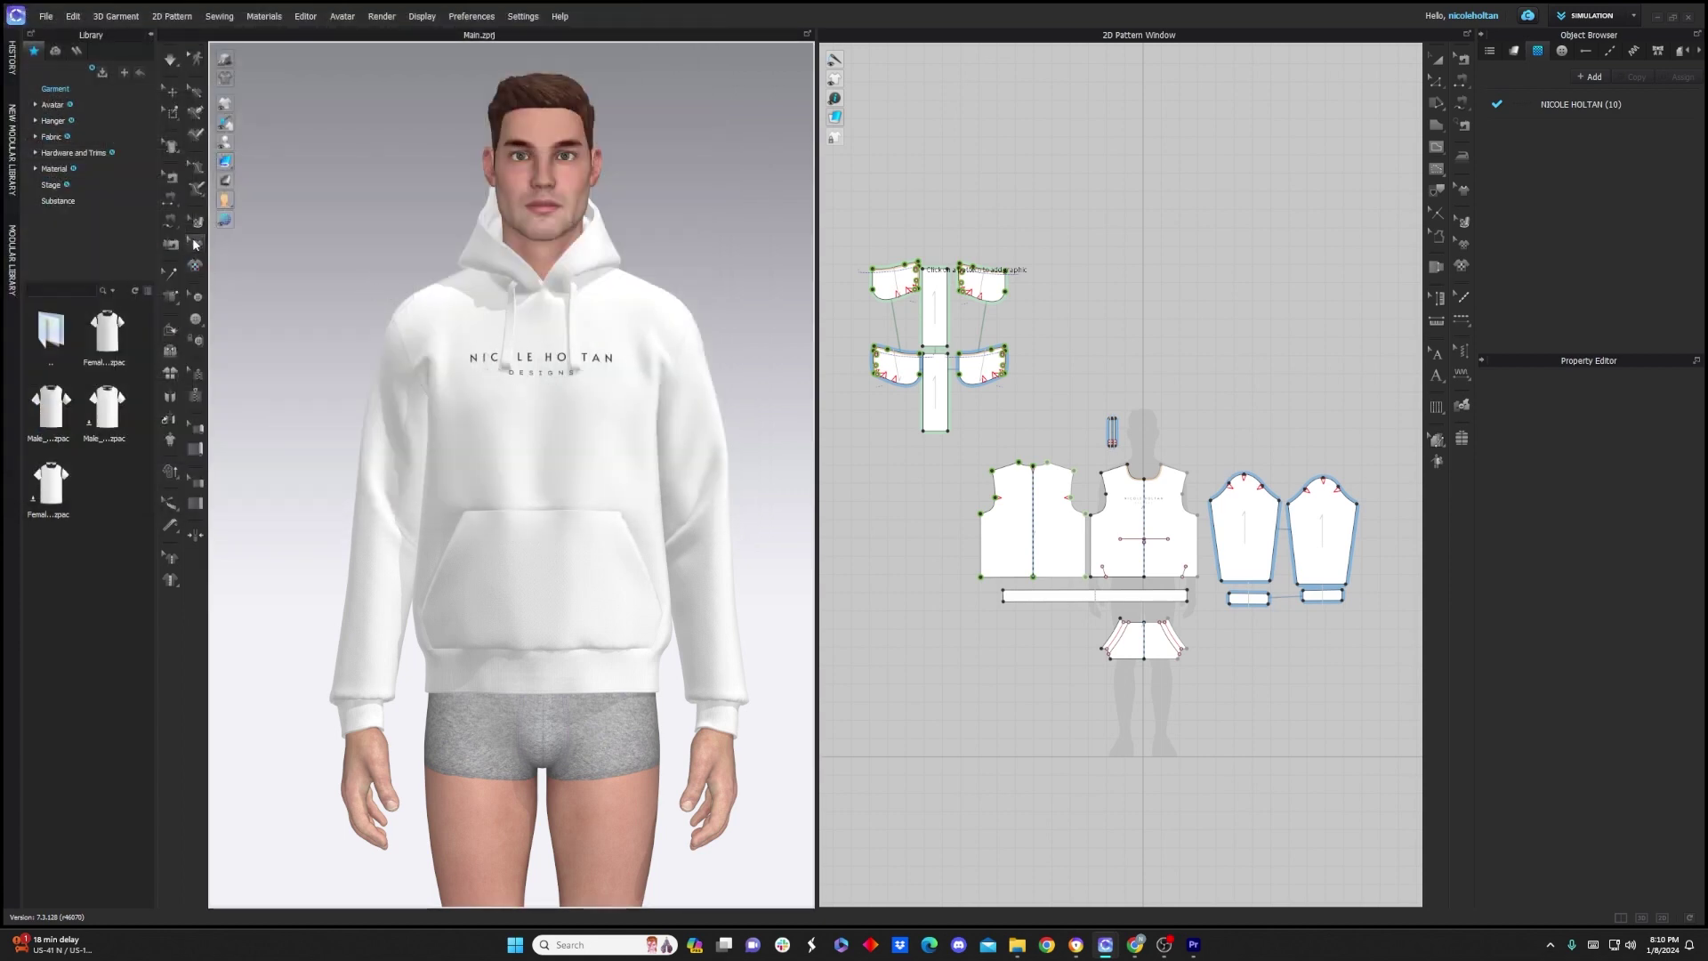
left_click(196, 250)
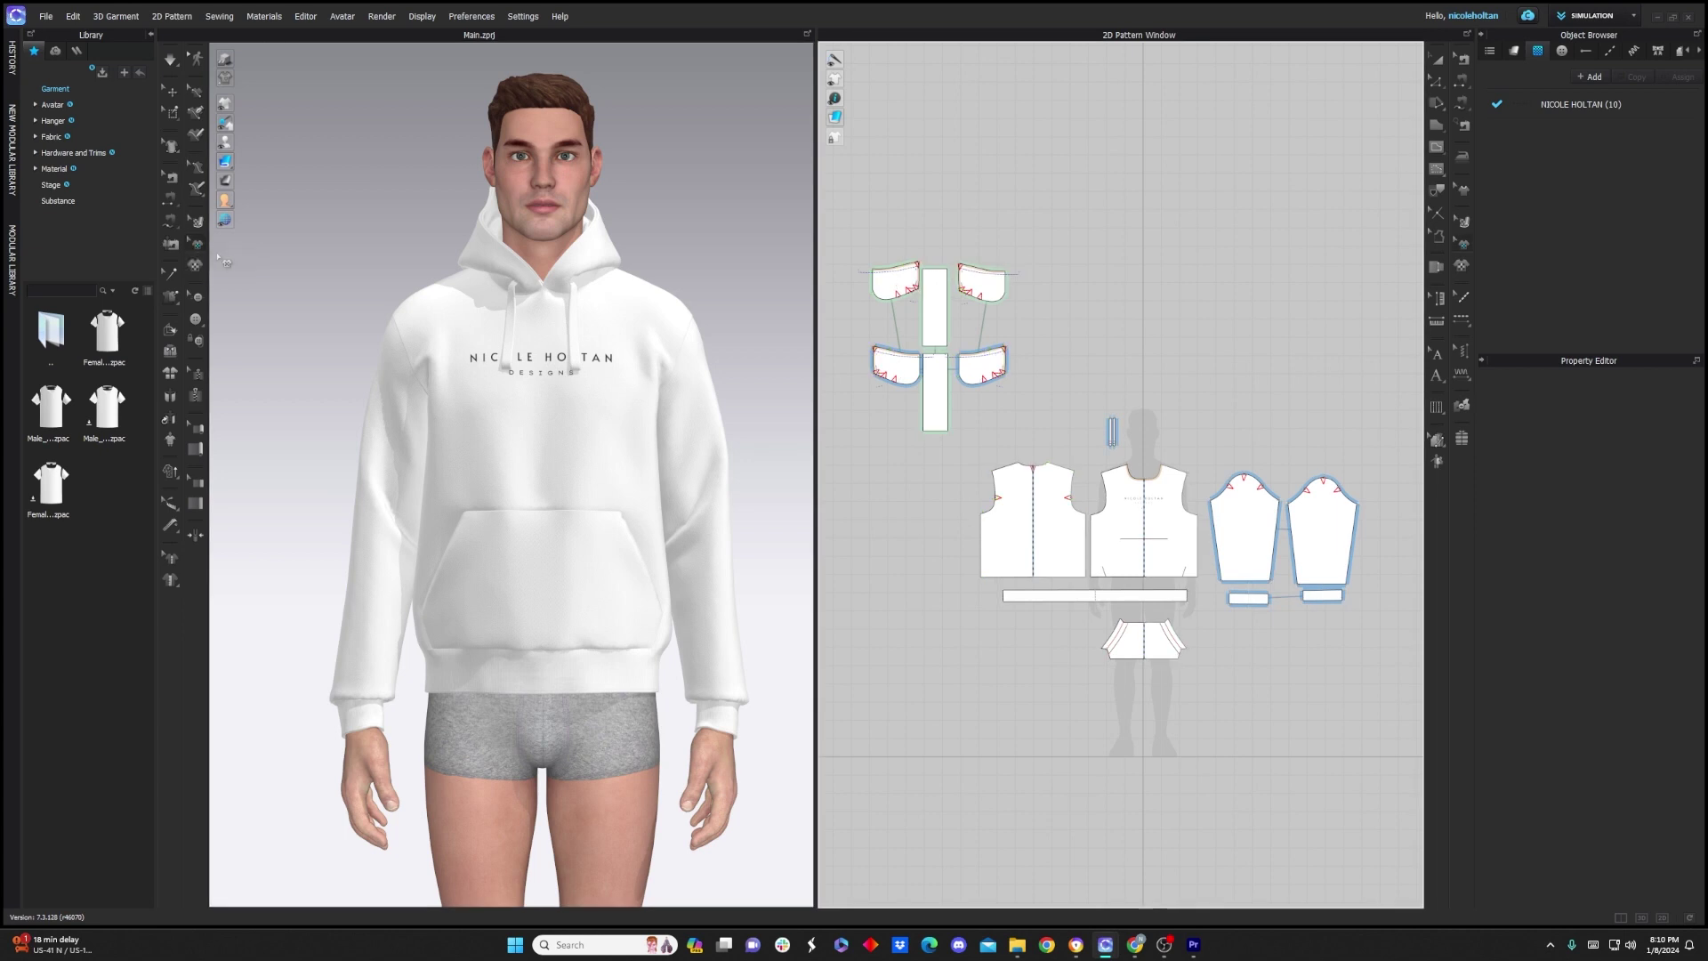
left_click(540, 365)
left_click_drag(572, 336, 626, 411)
left_click(709, 311)
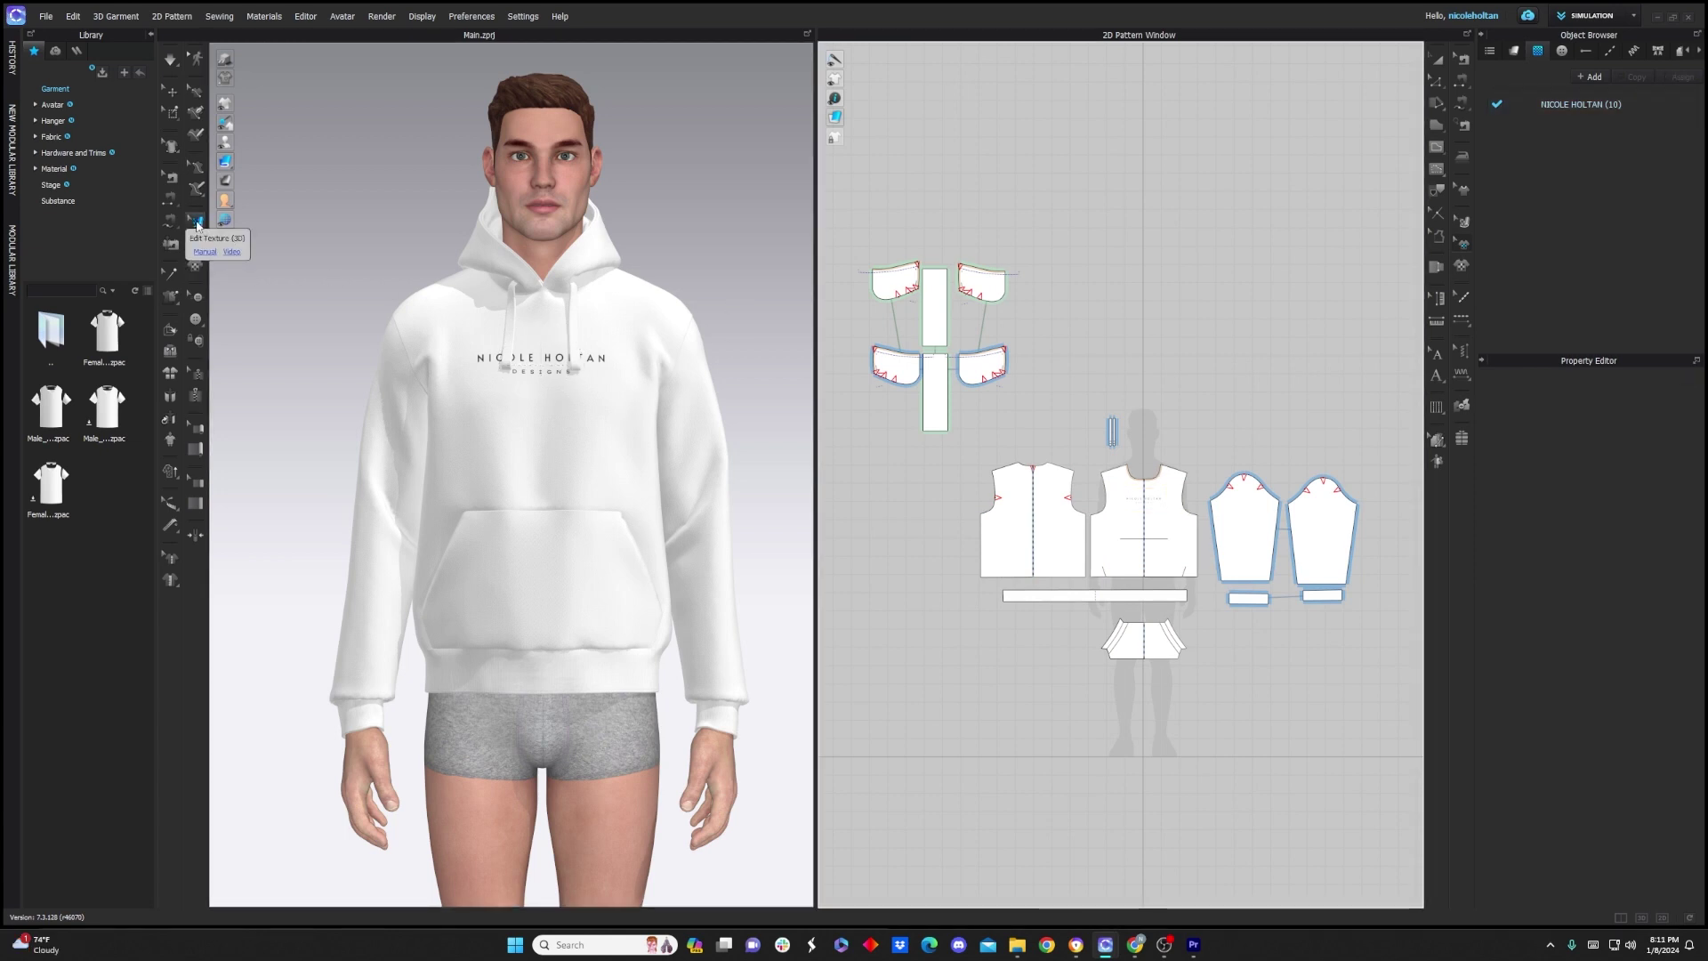
Switch to Edit Texture (3D) so the Fabric tab lists Cotton_Heavy_Canvas and Rib_2X2_468gsm
left_click(197, 223)
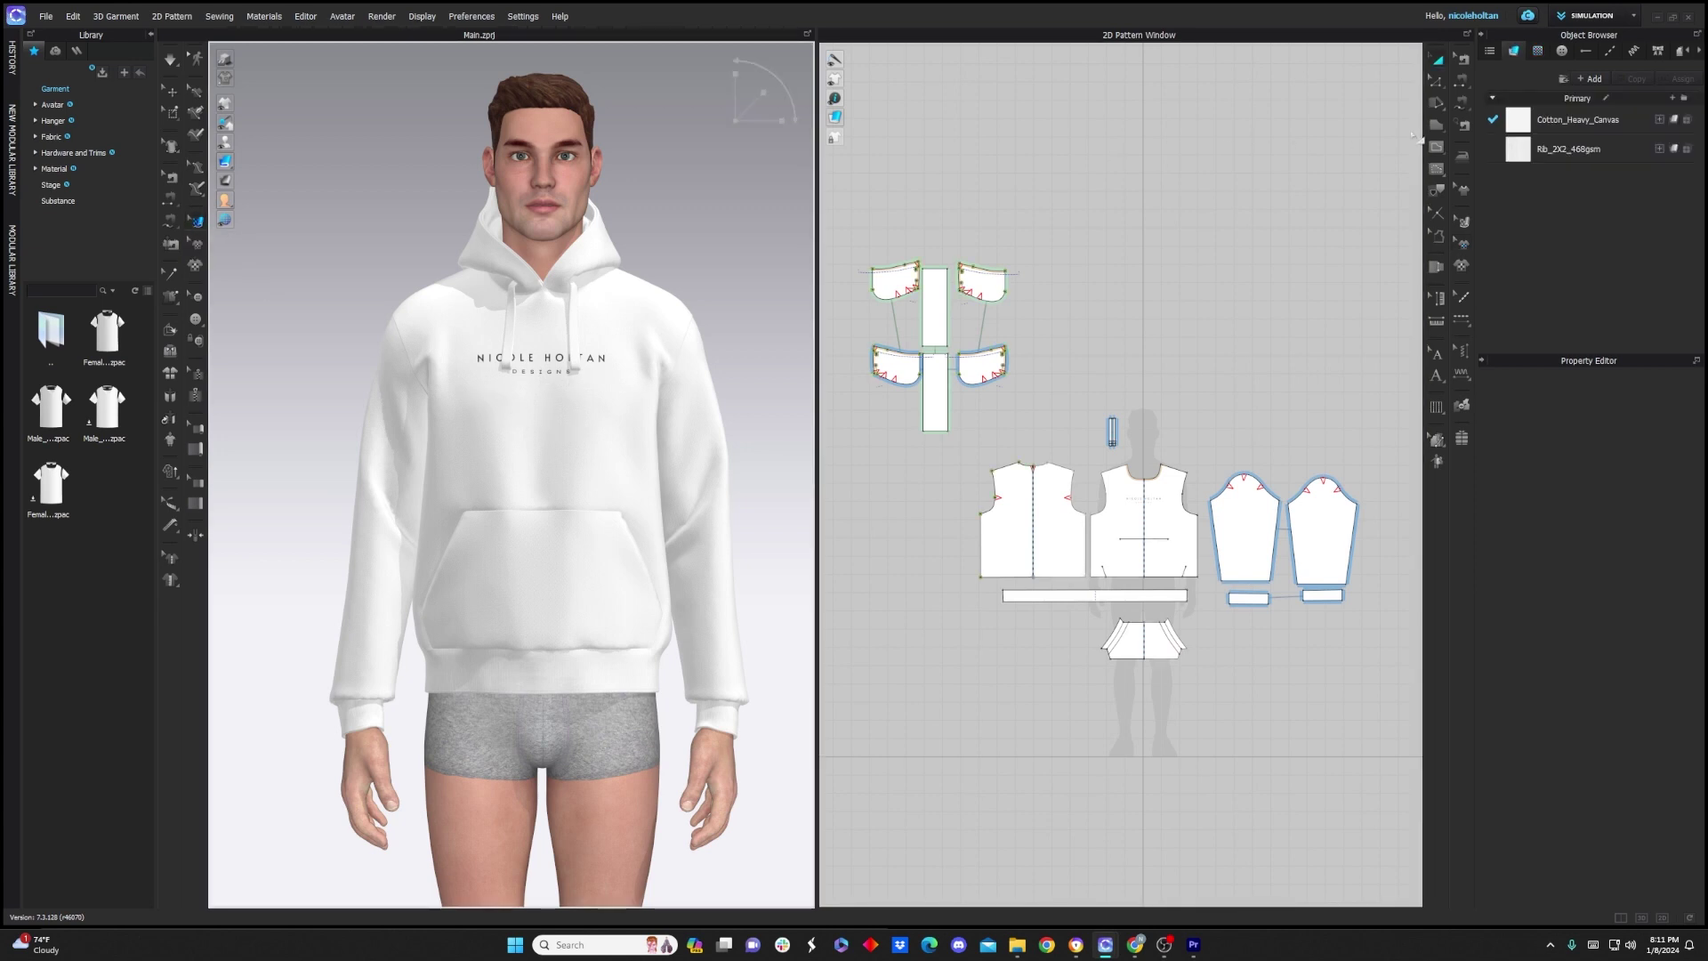
left_click_drag(1529, 153, 456, 359)
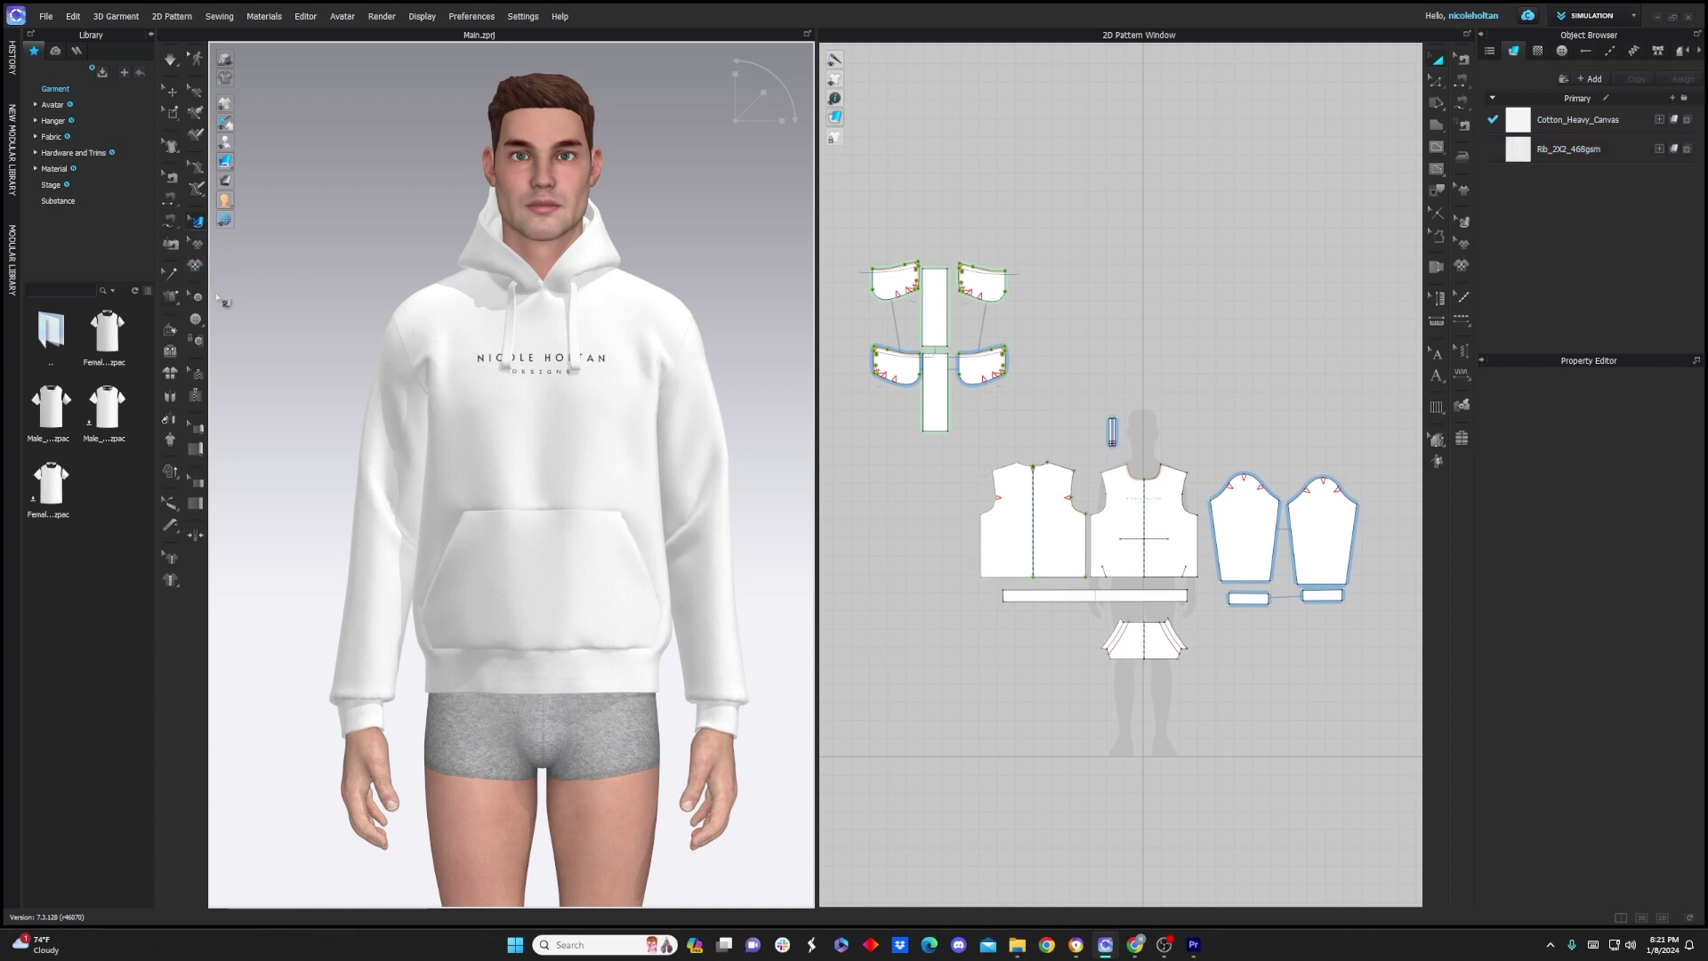
Place two buttons on the upper front of the hoodie
left_click(197, 322)
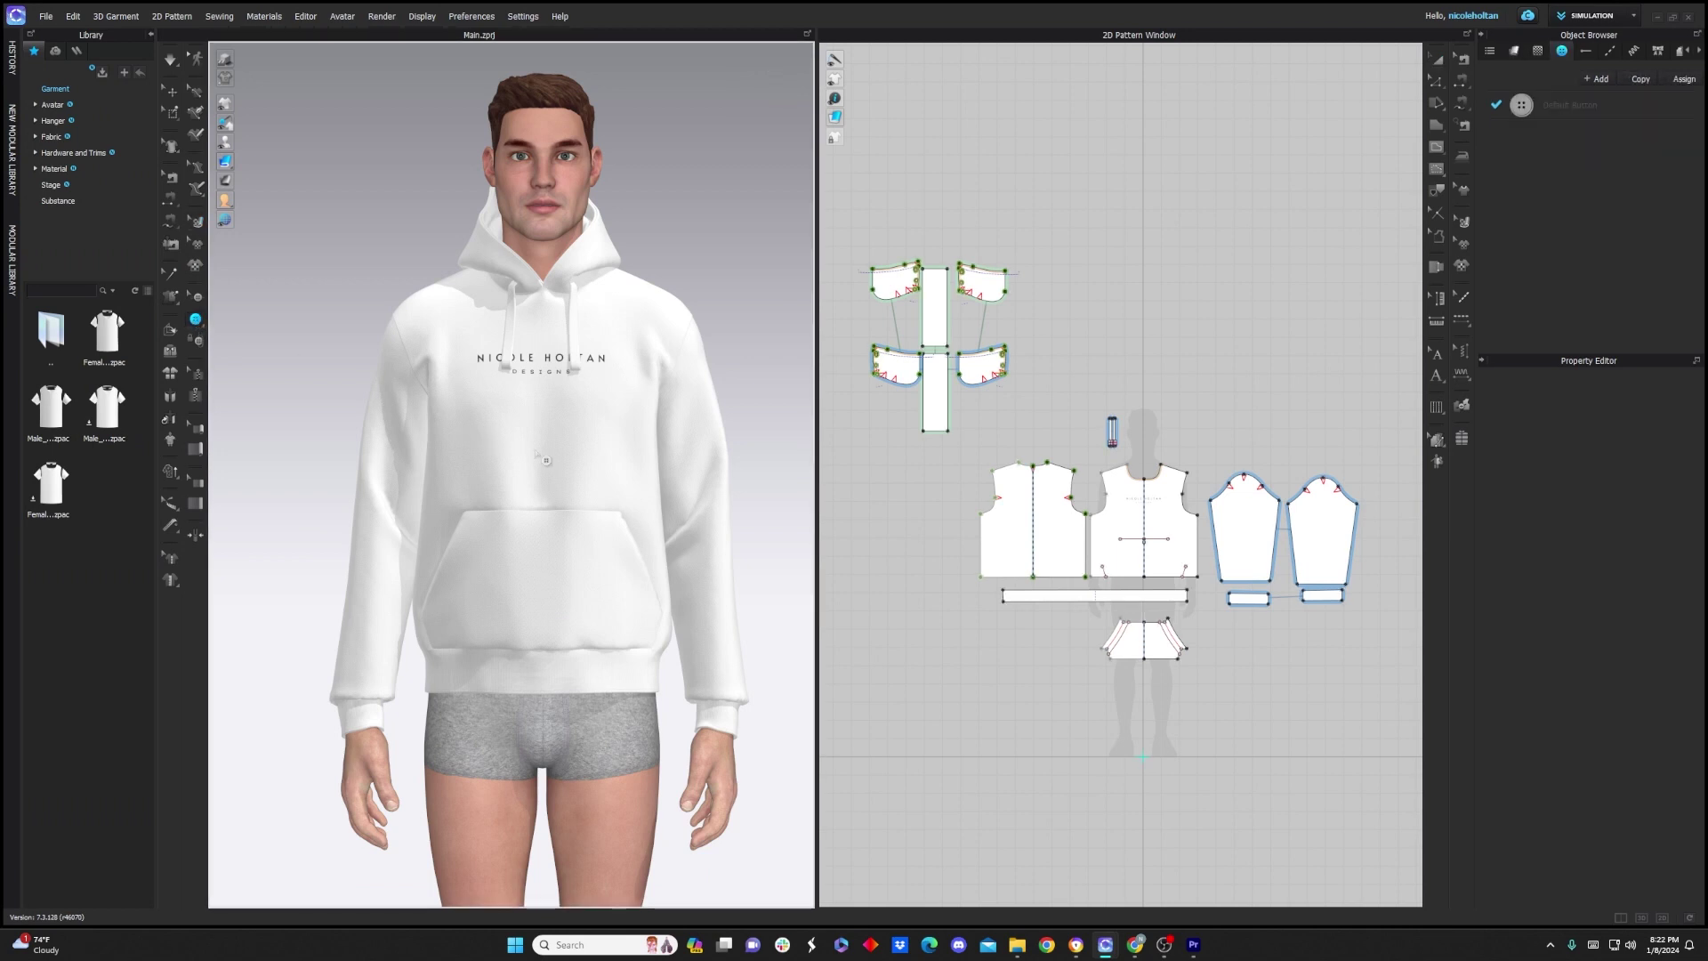
left_click(504, 415)
left_click(579, 403)
Add a buttonhole beside the left button, then select the left chest button again
left_click(197, 320)
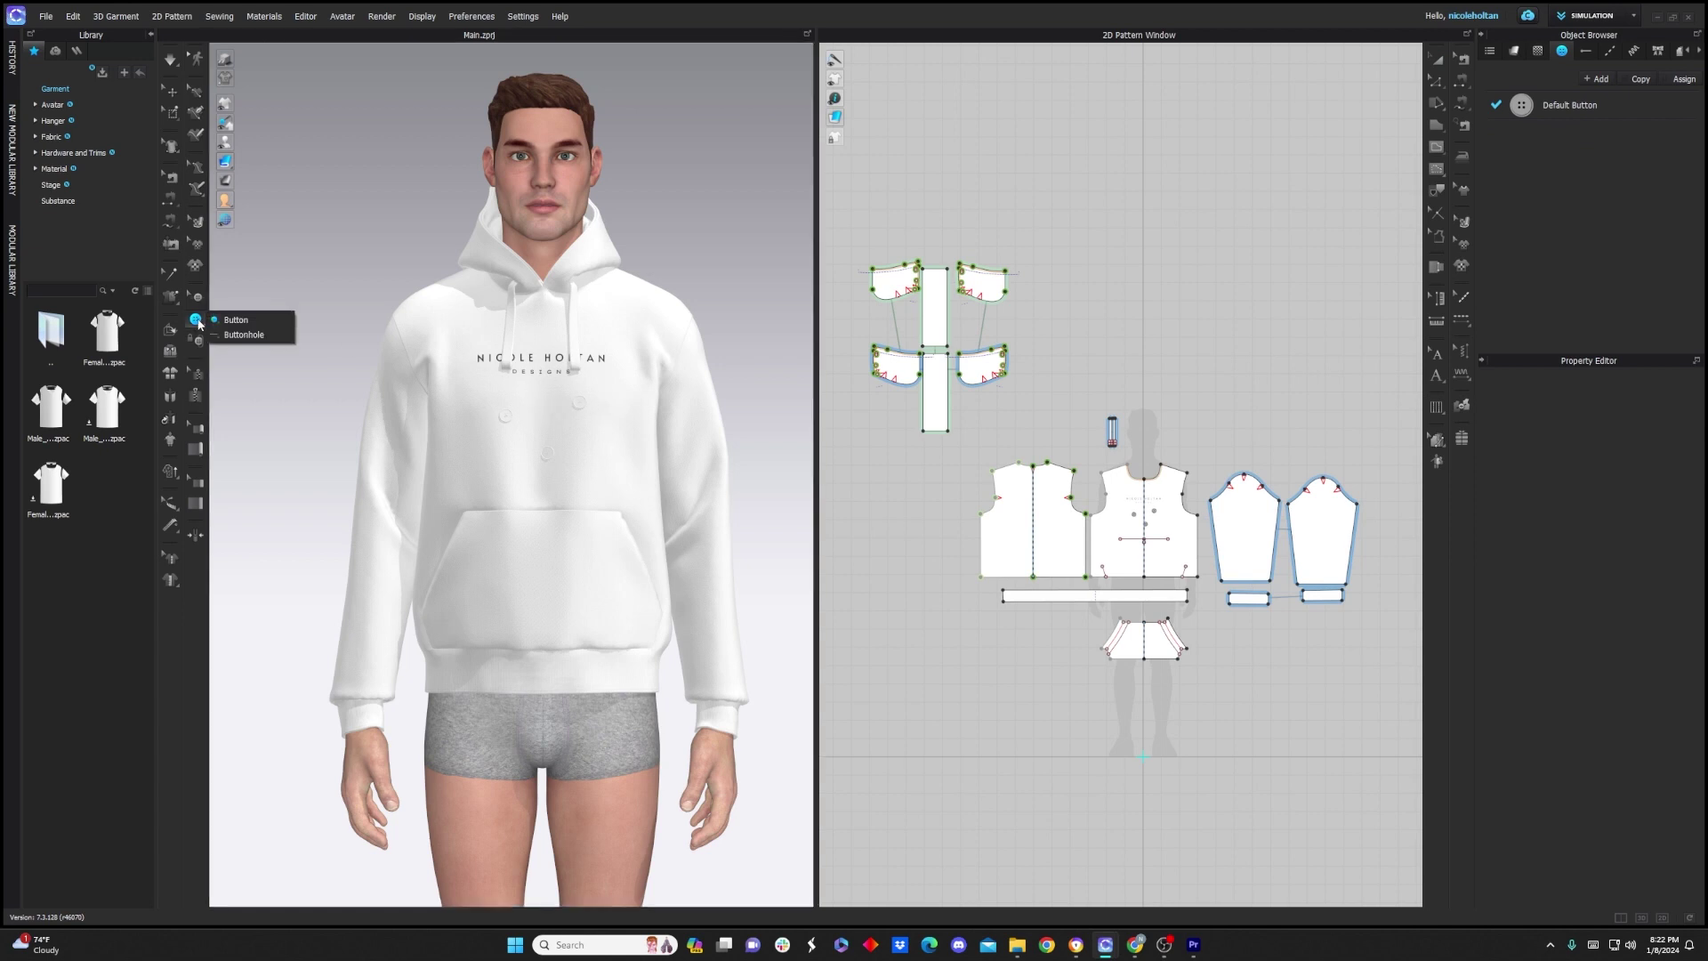
left_click(244, 336)
left_click(525, 415)
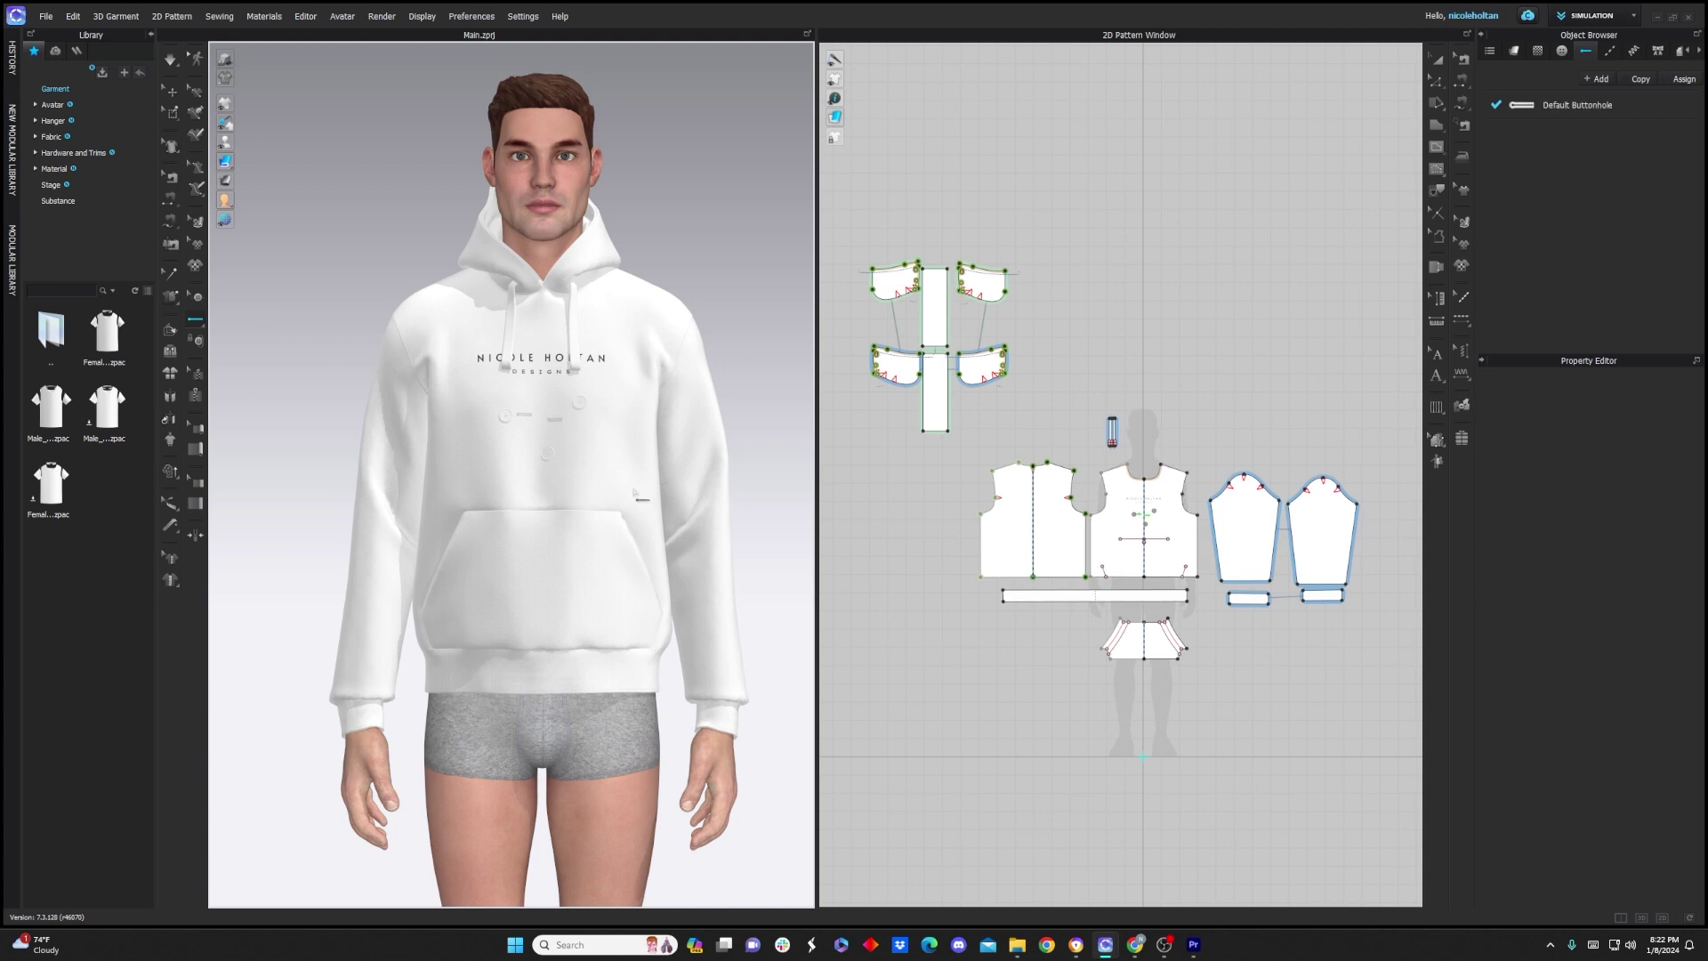
left_click(198, 340)
left_click(505, 415)
Nudge the left chest button right and trace the zipper's first side along the left panel's centre edge
left_click_drag(535, 427, 531, 431)
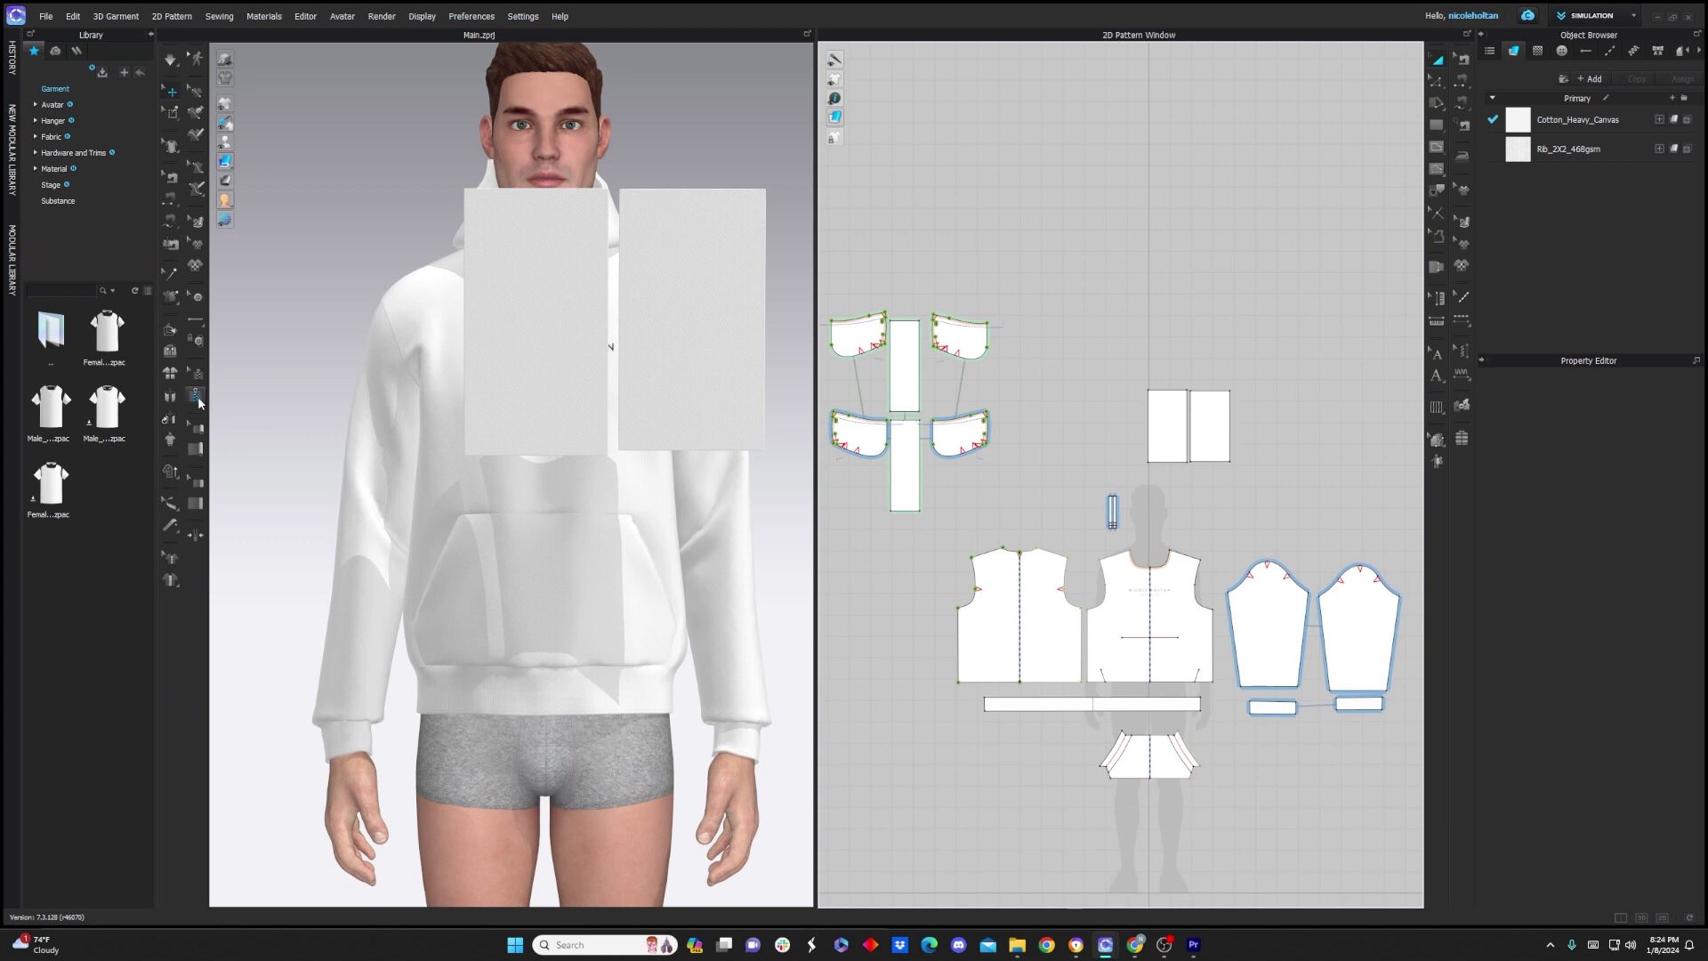
left_click(198, 399)
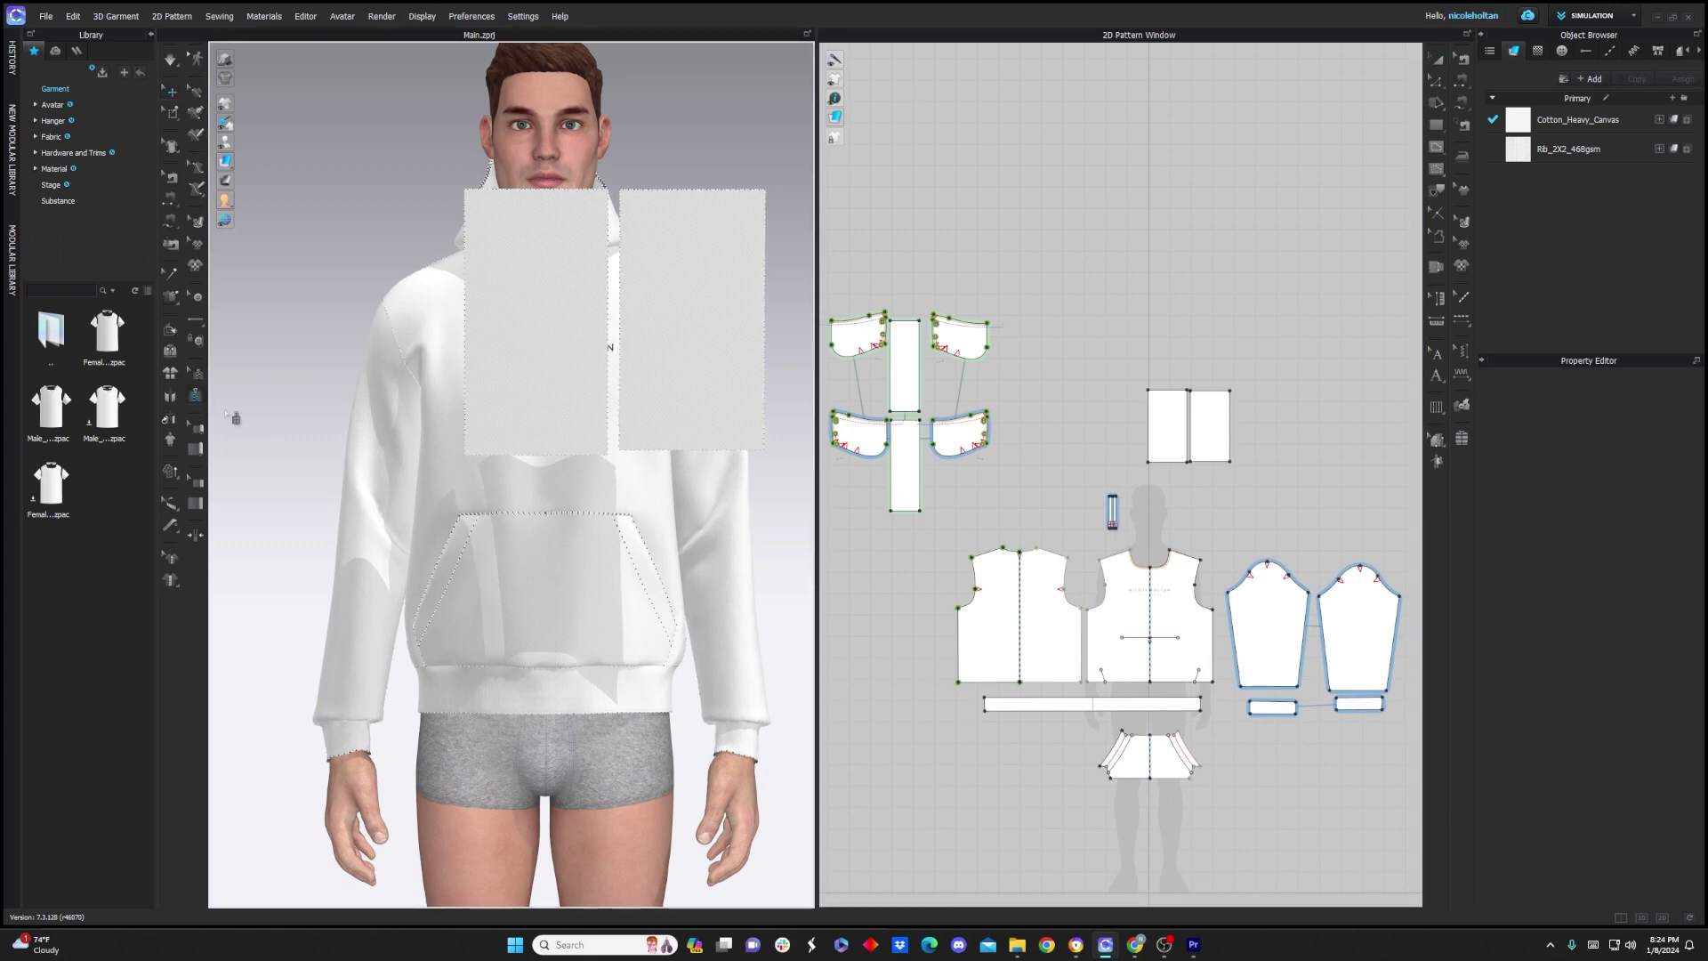
left_click(608, 193)
left_click(609, 456)
Complete Zipper 2 along the right panel's edge, then simulate and hide the zipped pieces
left_click(620, 211)
double_click(632, 459)
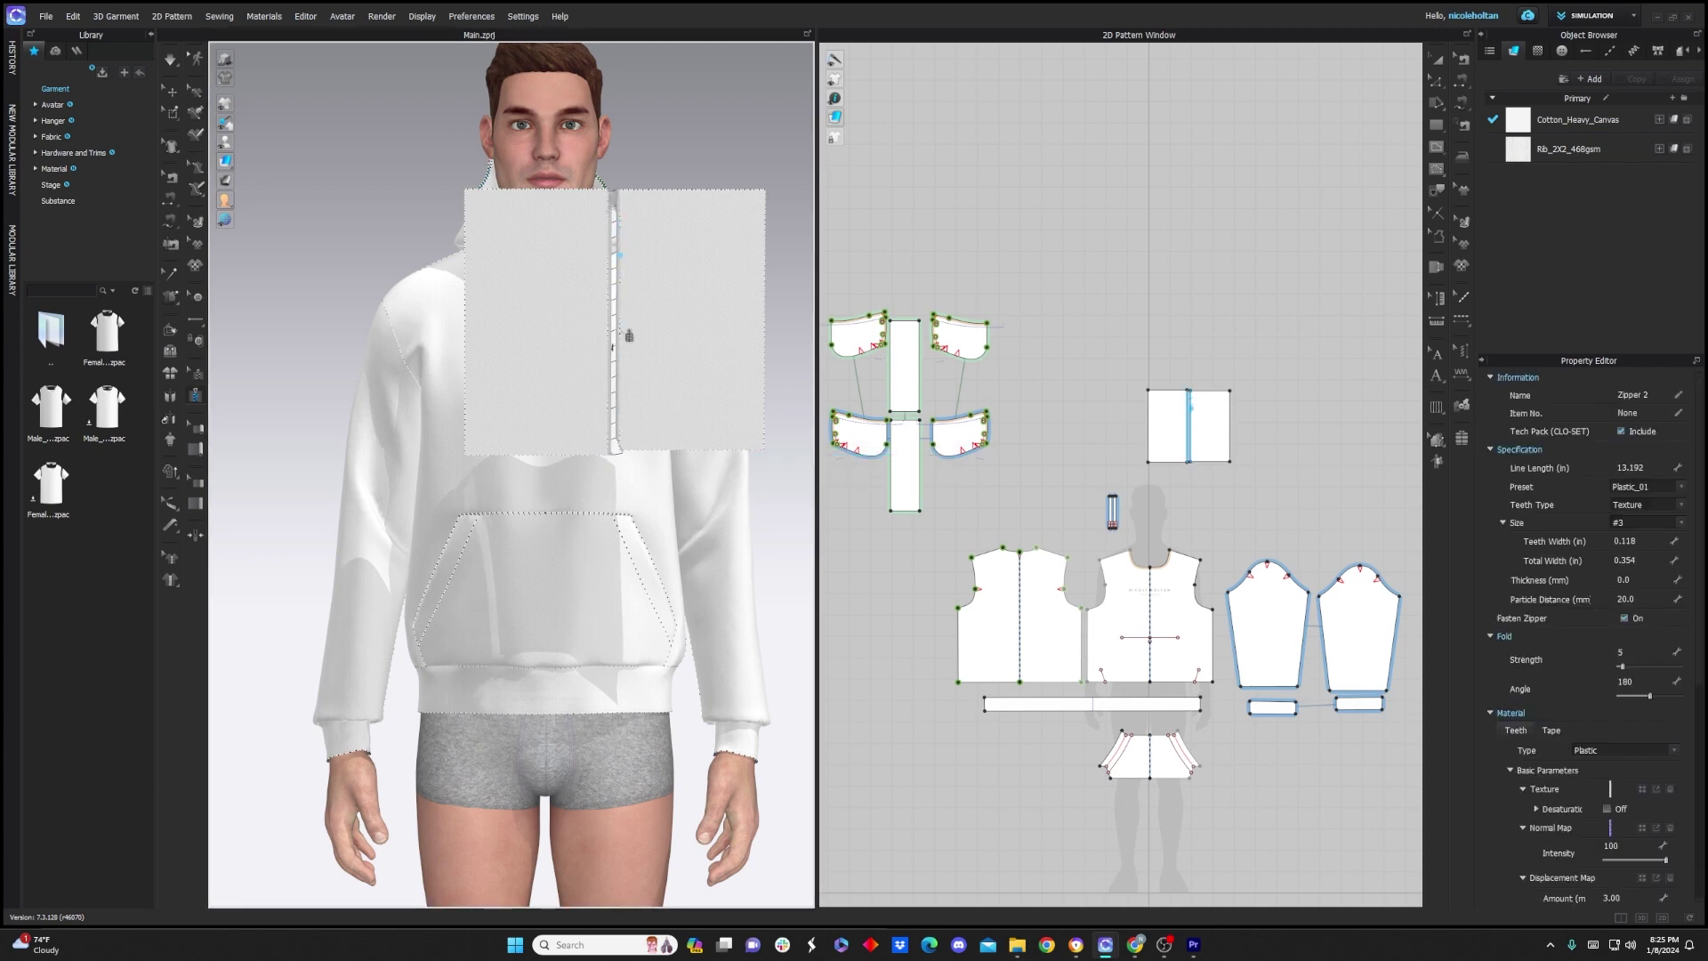
key("q")
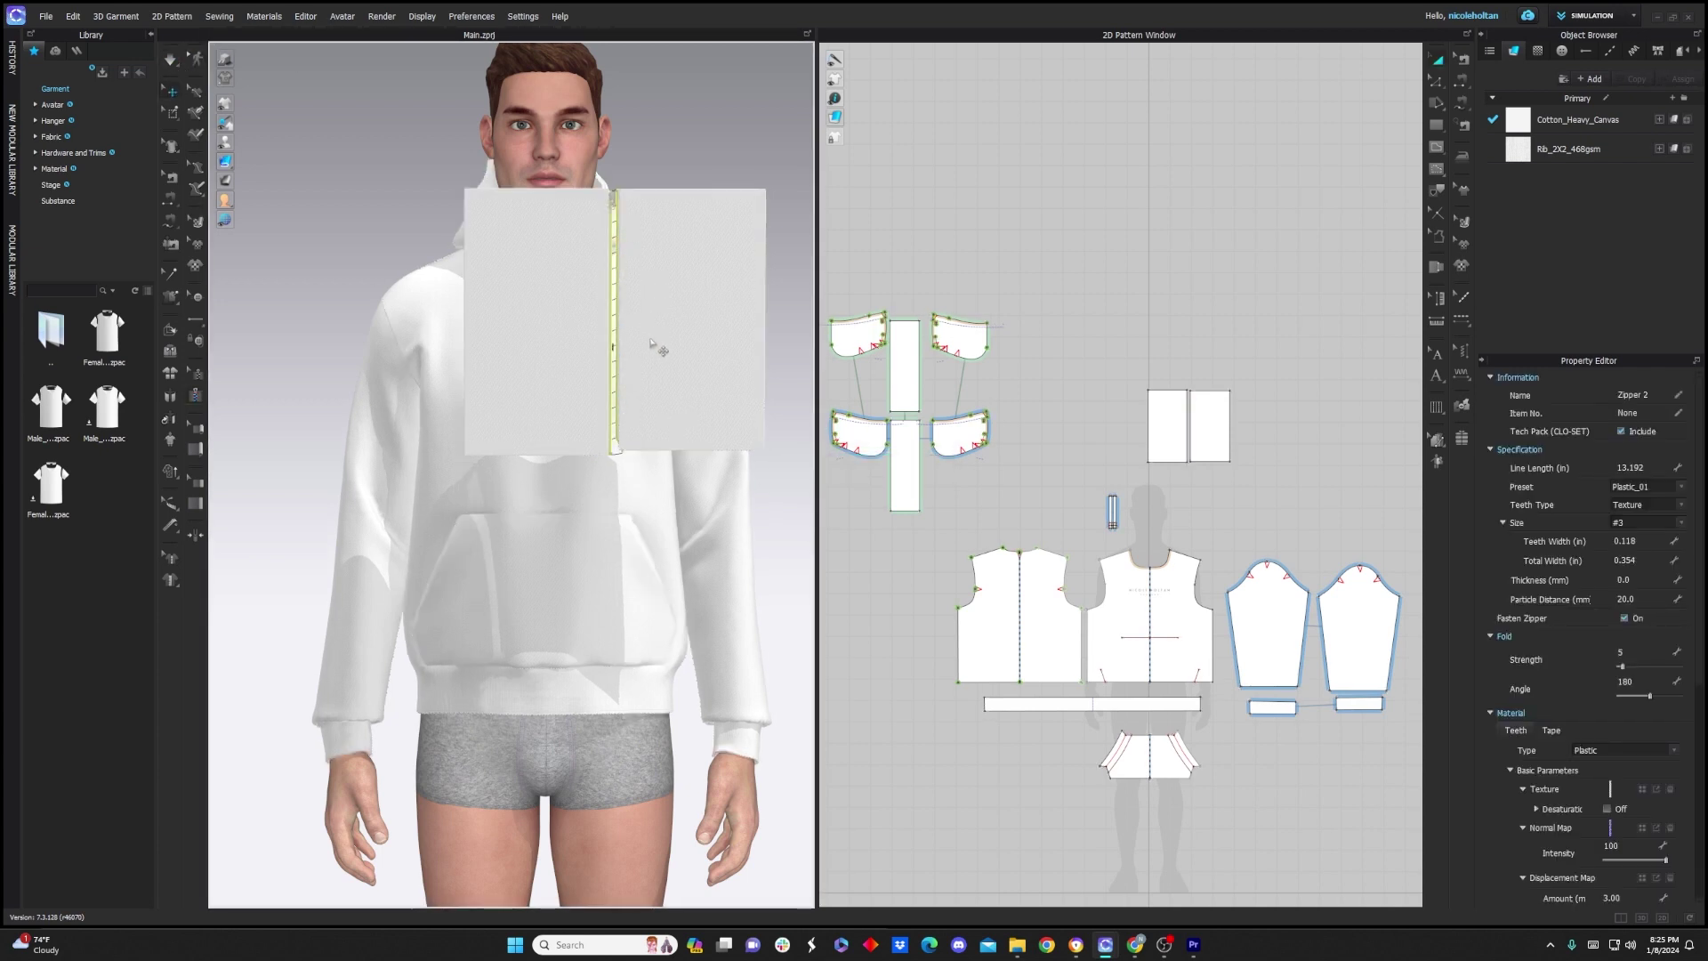
key("space")
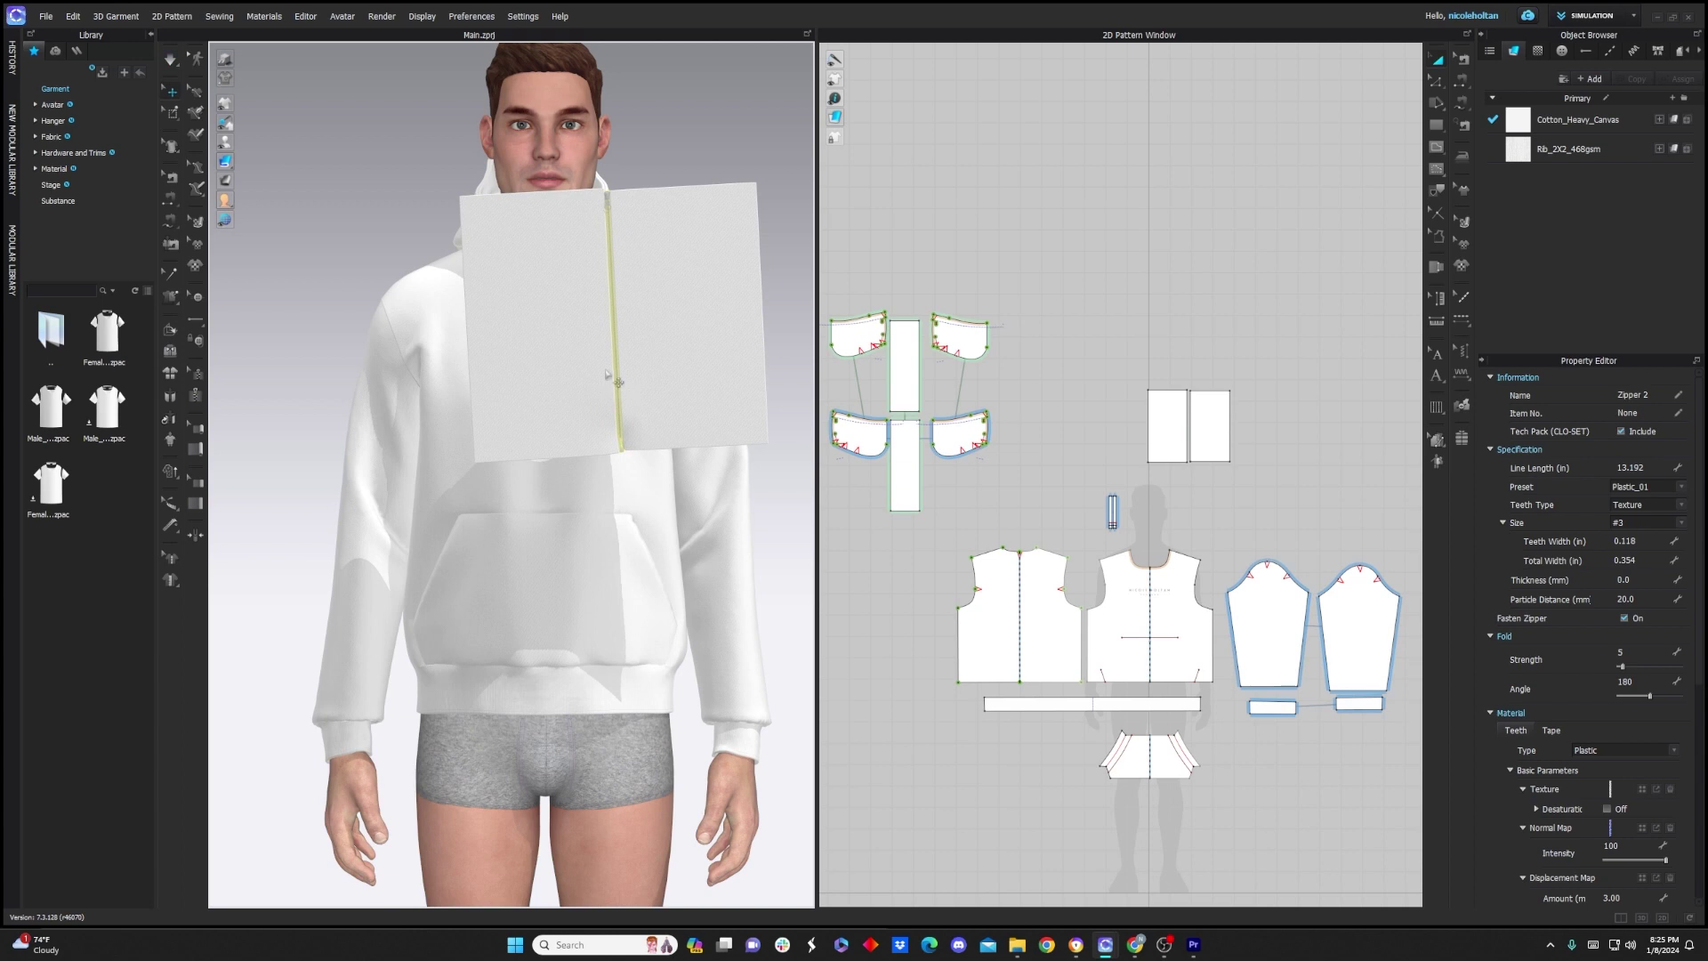
key("ctrl+z")
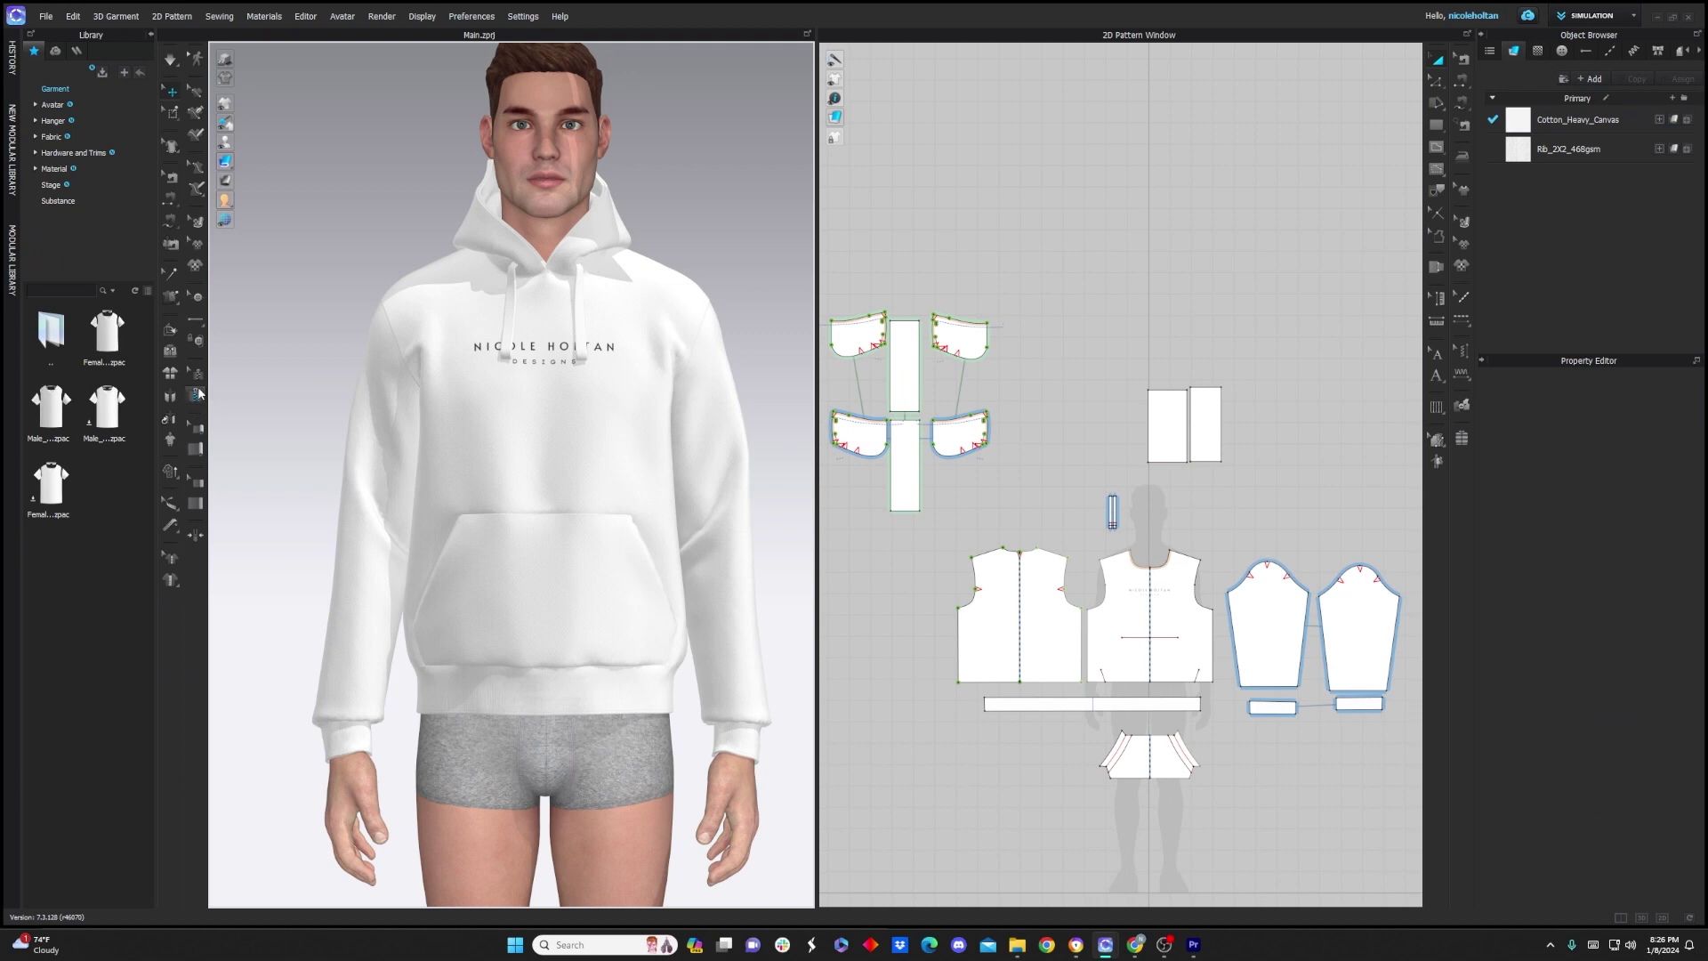
Draw a new square pattern piece above the hoodie patterns with the Rectangle tool
left_click(200, 445)
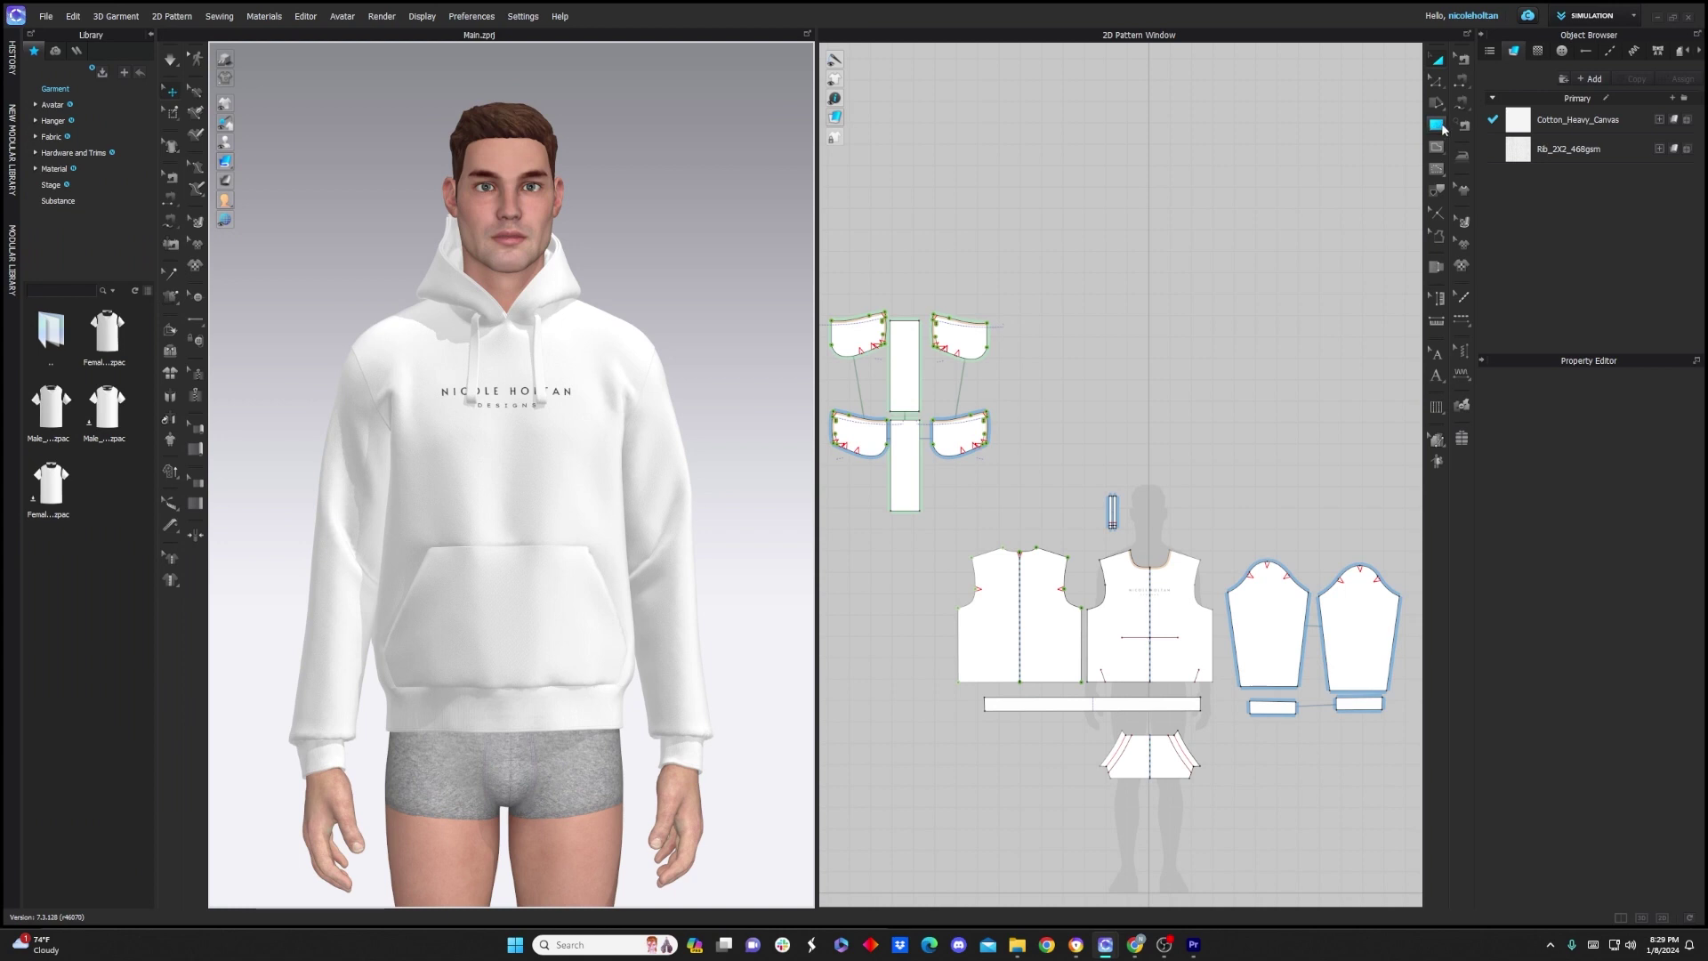
left_click(1437, 126)
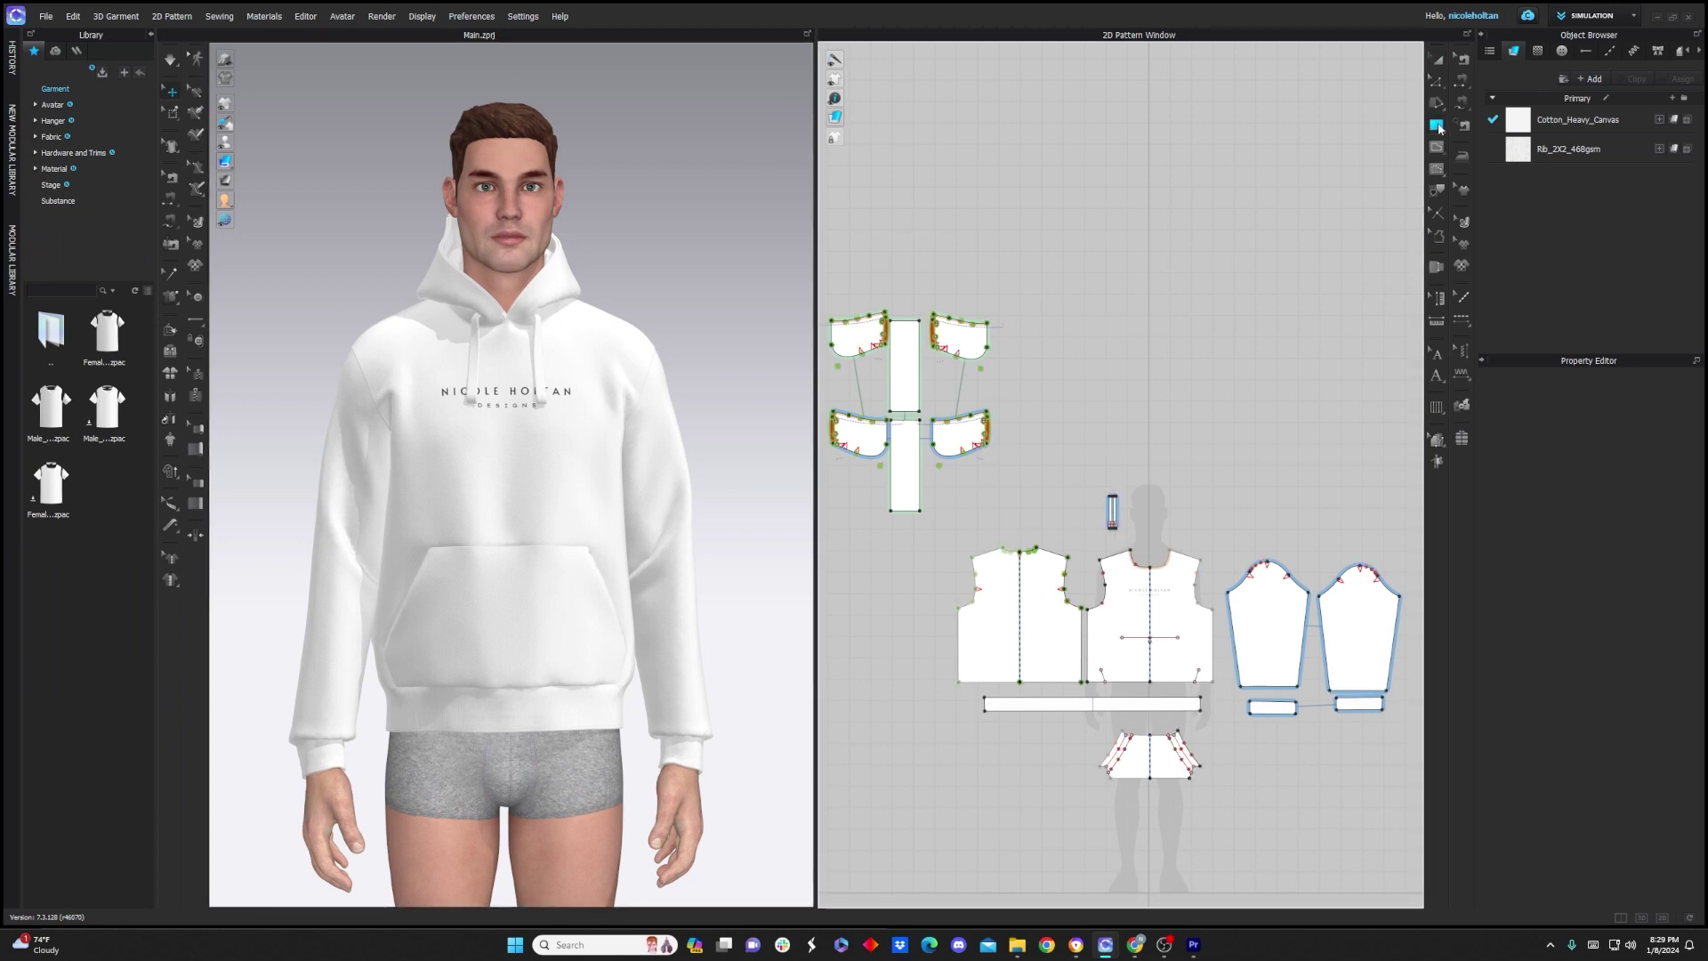
left_click_drag(1112, 207, 1223, 302)
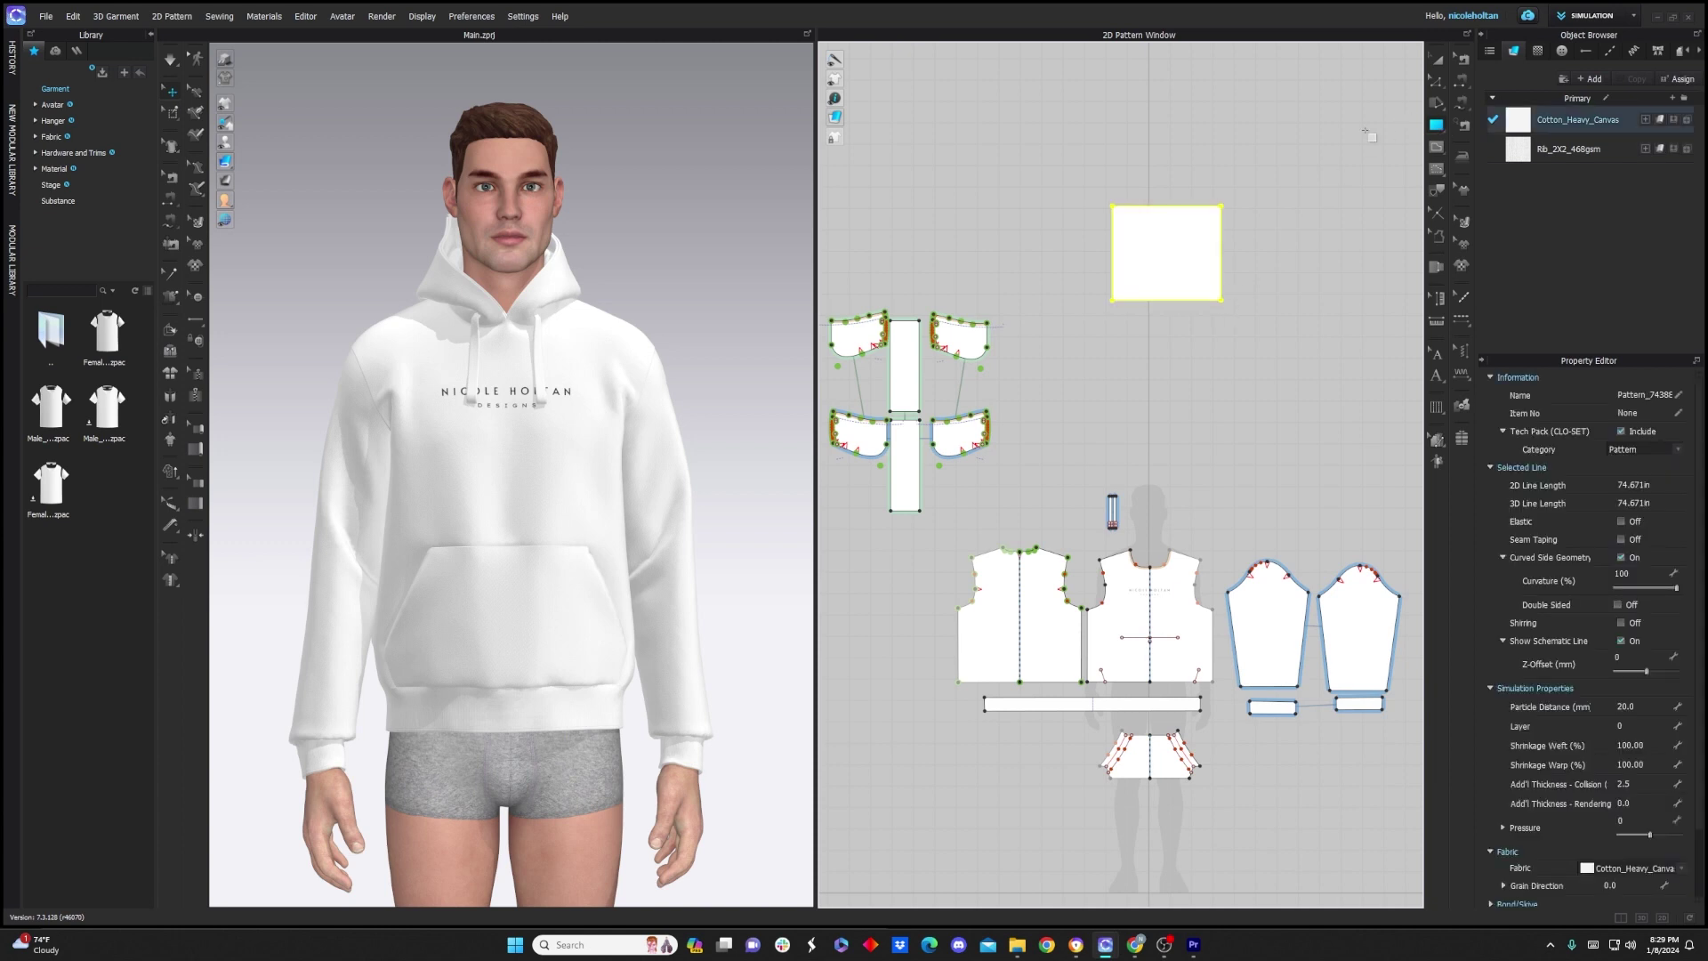
Move the square beside the avatar in 3D, then draw a three-point triangle pattern piece
scroll(488, 430, "down", 5)
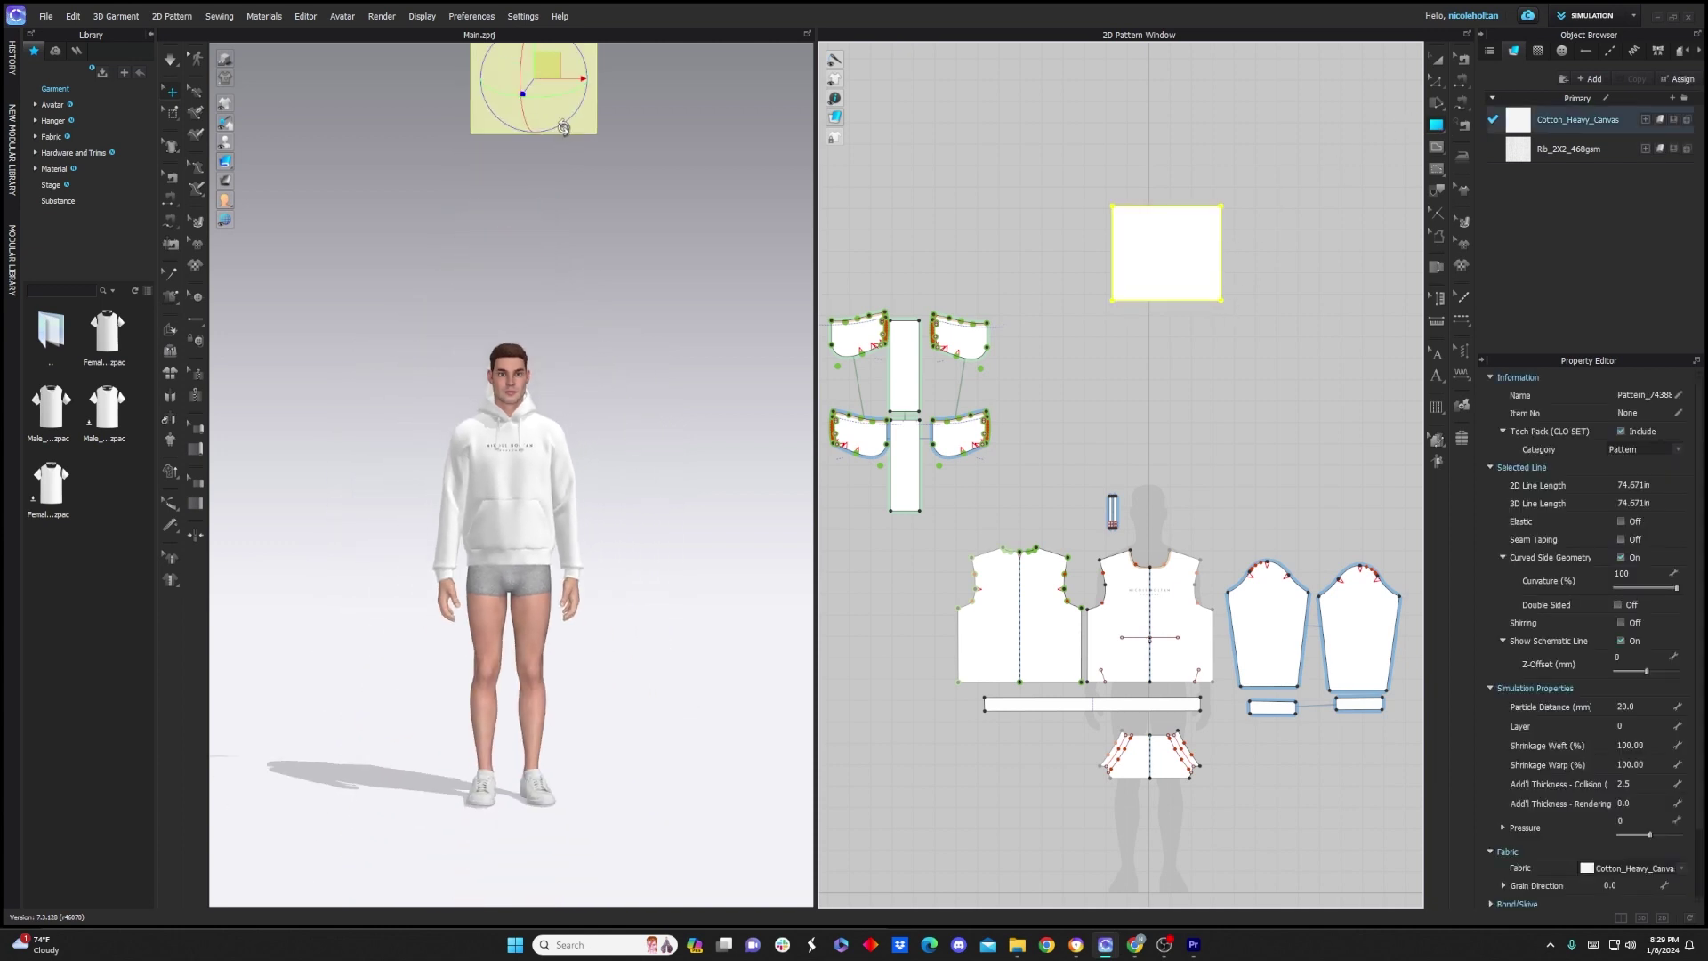
left_click_drag(563, 127, 665, 460)
scroll(751, 325, "up", 2)
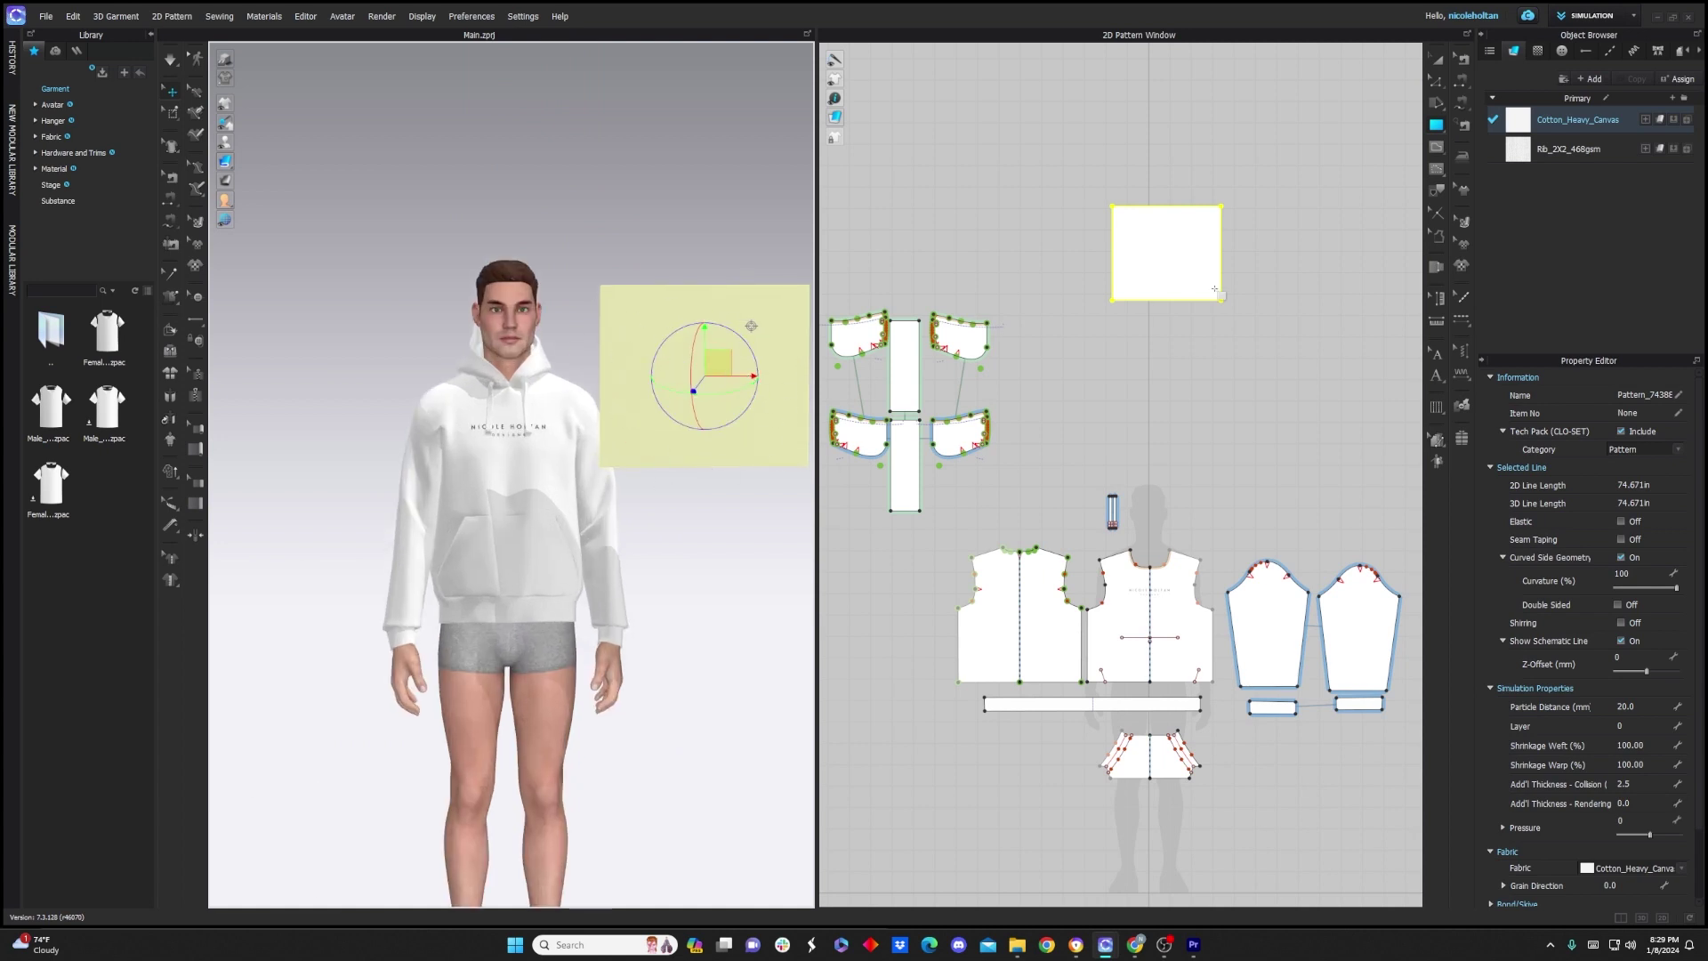
left_click(1437, 127)
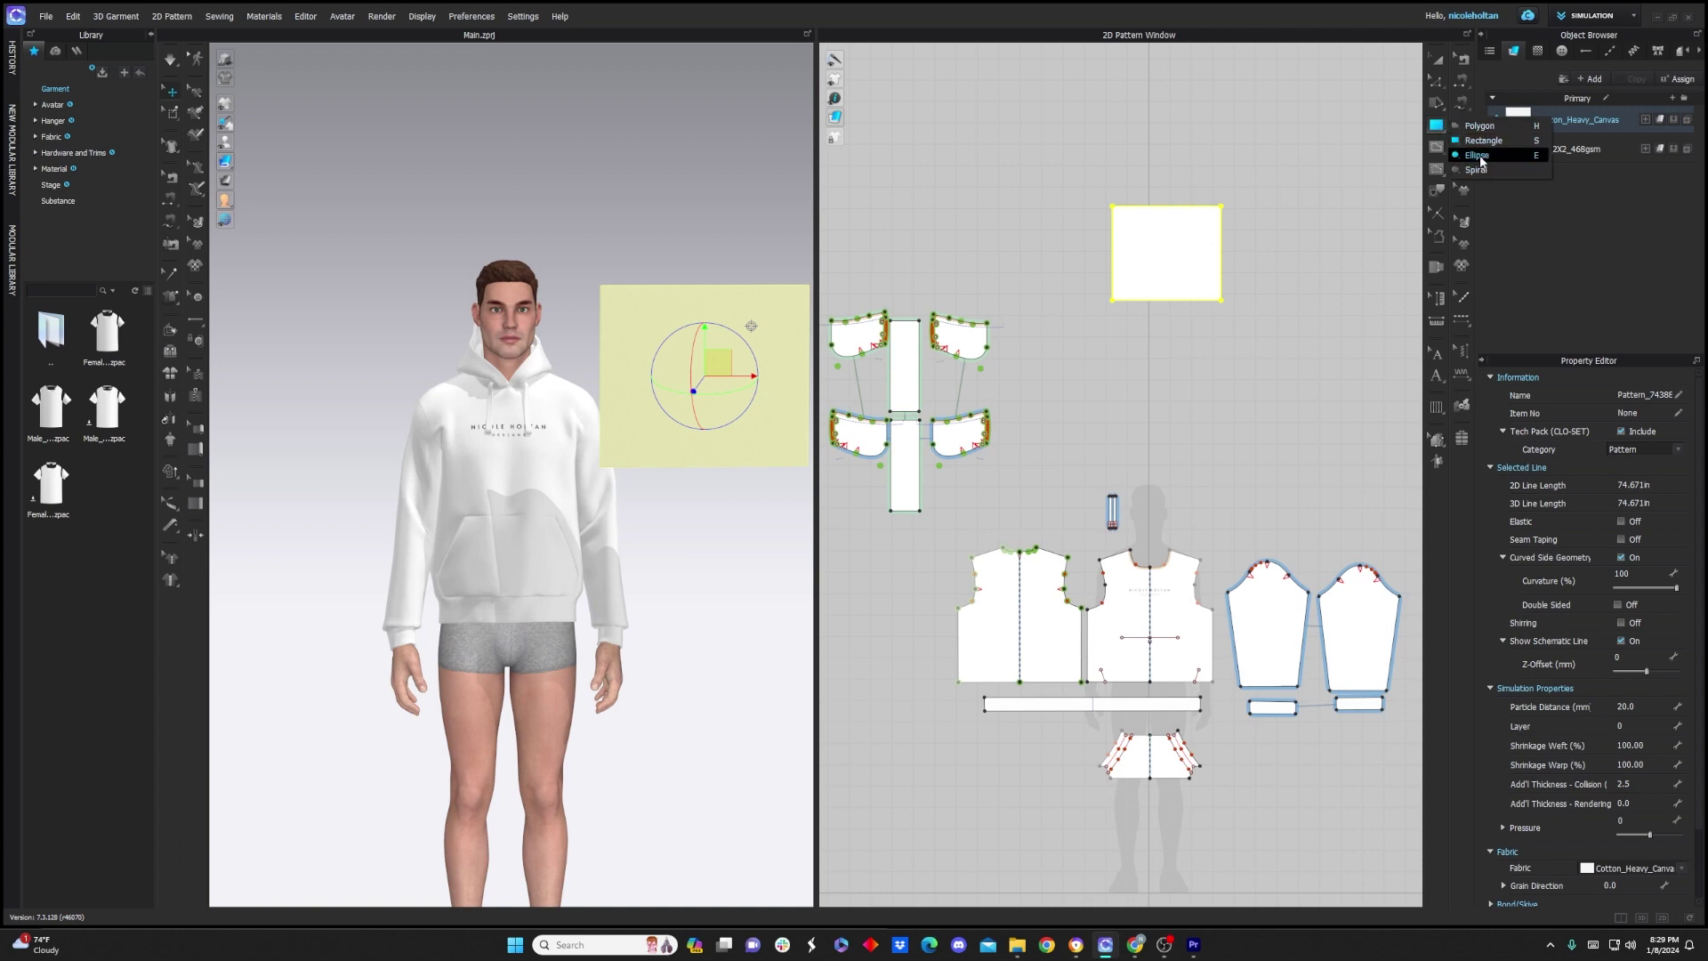
left_click(1484, 128)
left_click(1272, 211)
left_click(1267, 281)
left_click(1331, 255)
left_click(1272, 210)
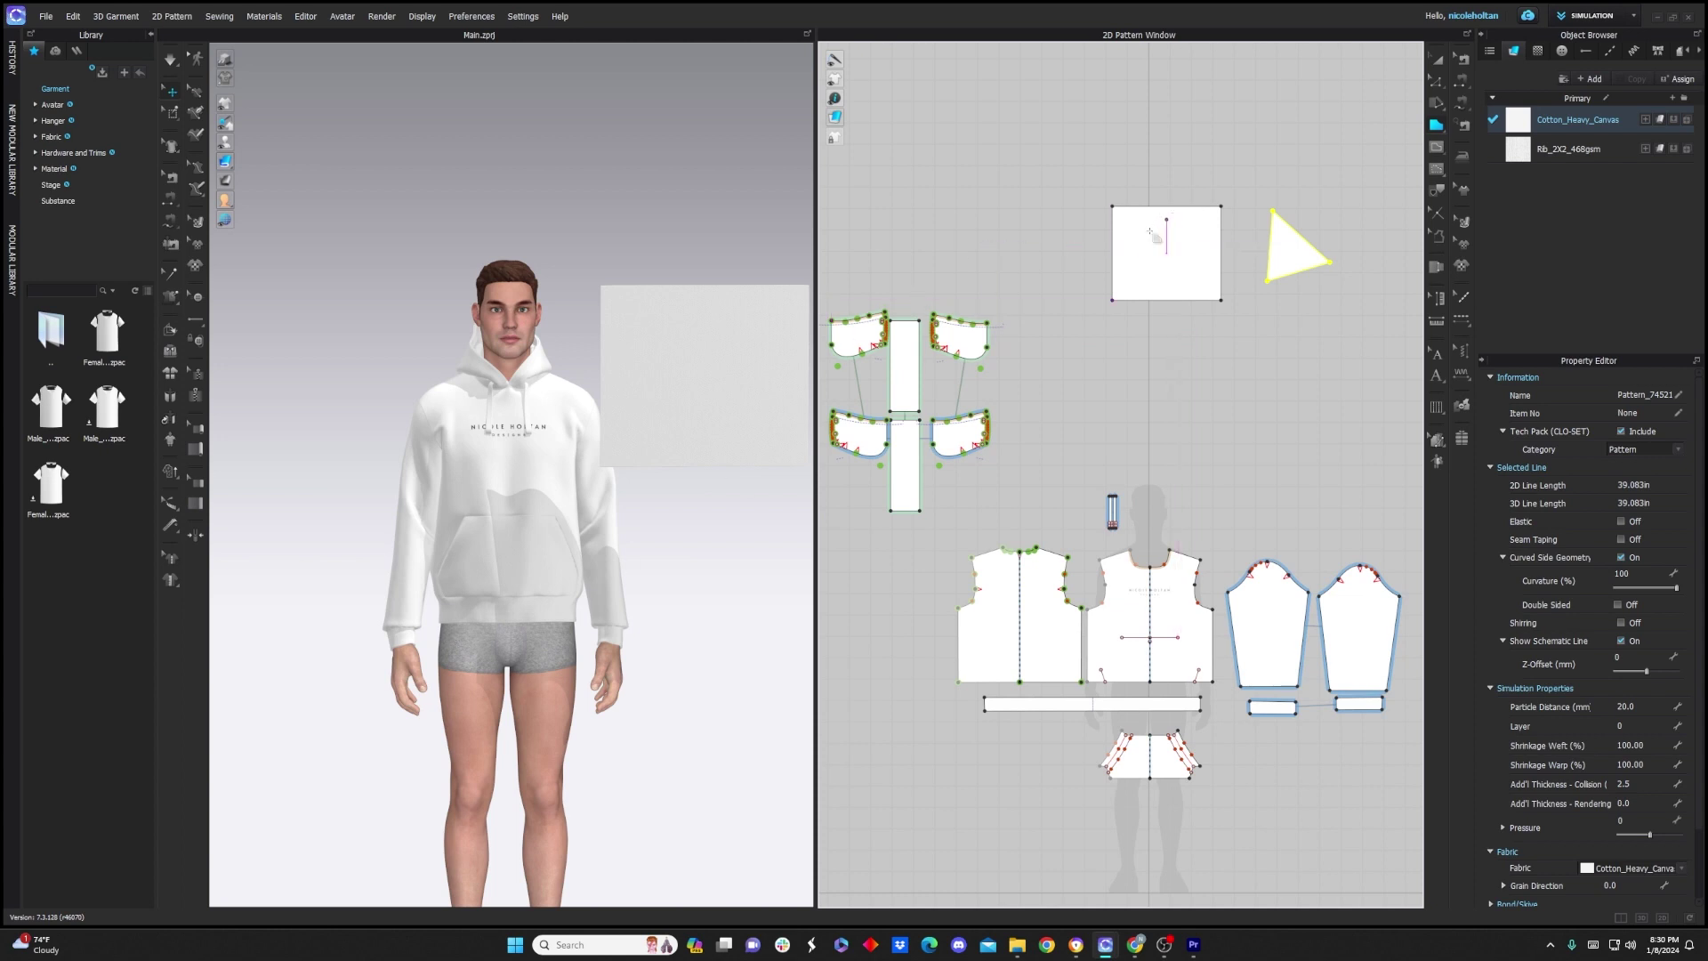
Arrange the square and triangle side by side at the top of the 2D layout
left_click(1438, 60)
left_click_drag(1174, 251, 1104, 408)
left_click_drag(1288, 238, 1221, 397)
left_click_drag(1095, 411, 1134, 275)
left_click_drag(1215, 376, 1219, 238)
left_click(1220, 236)
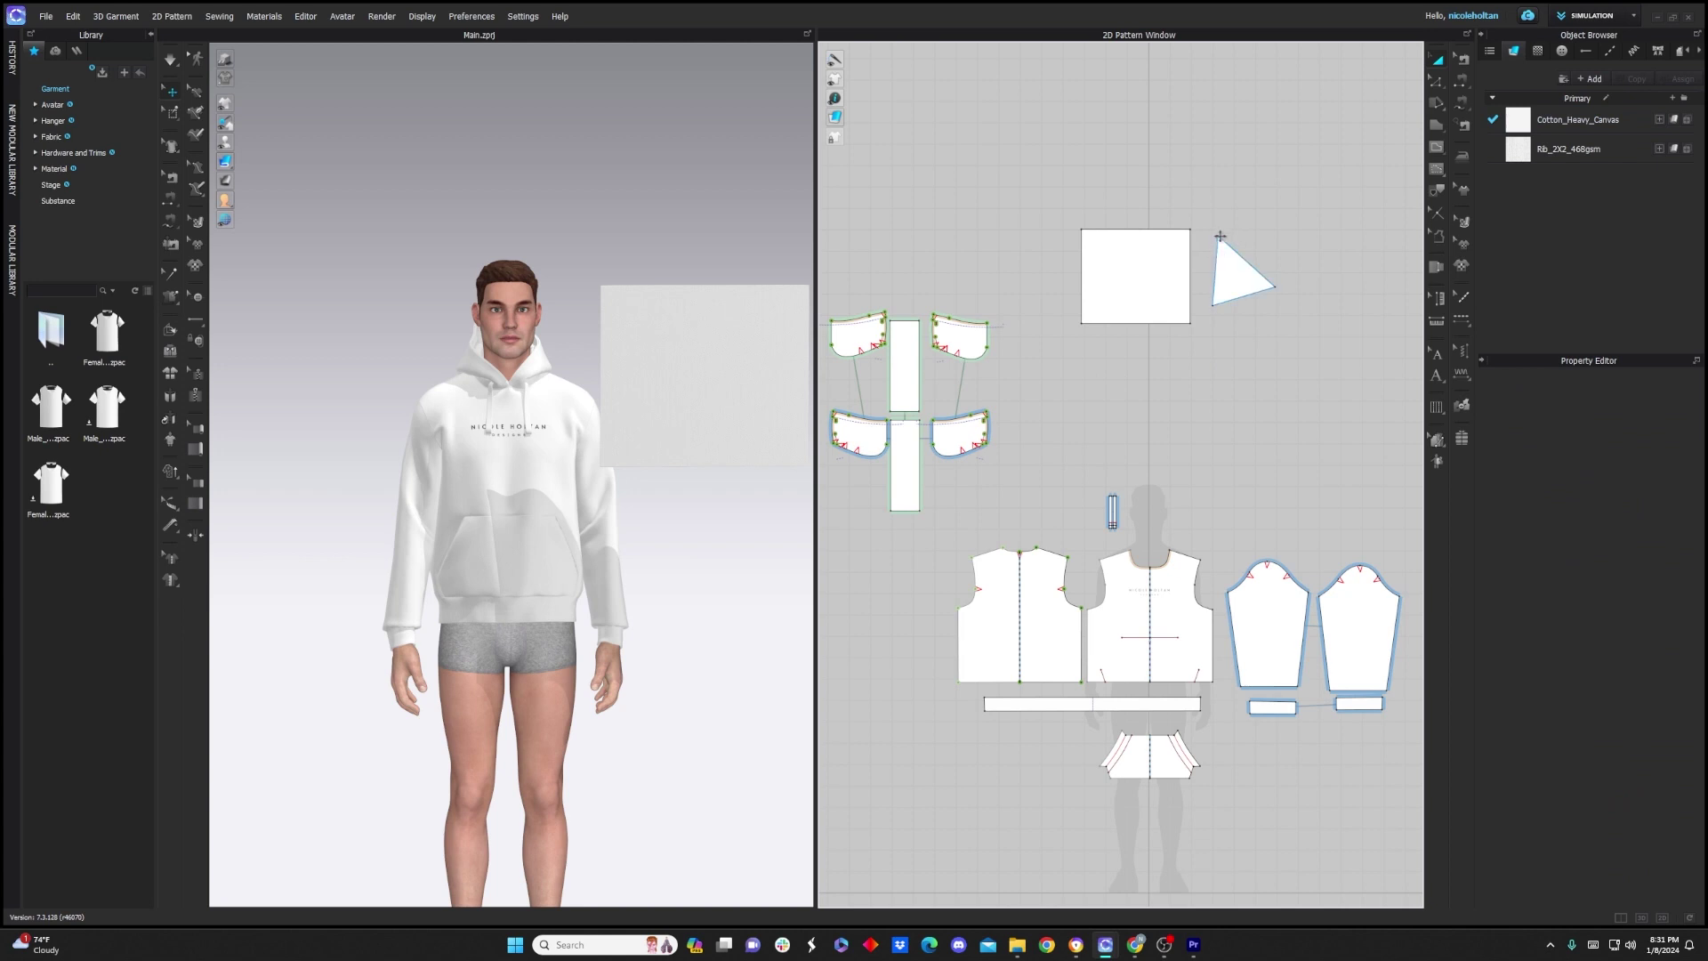
Reshape the triangle by dragging its top corner with Edit Pattern
left_click(1221, 237)
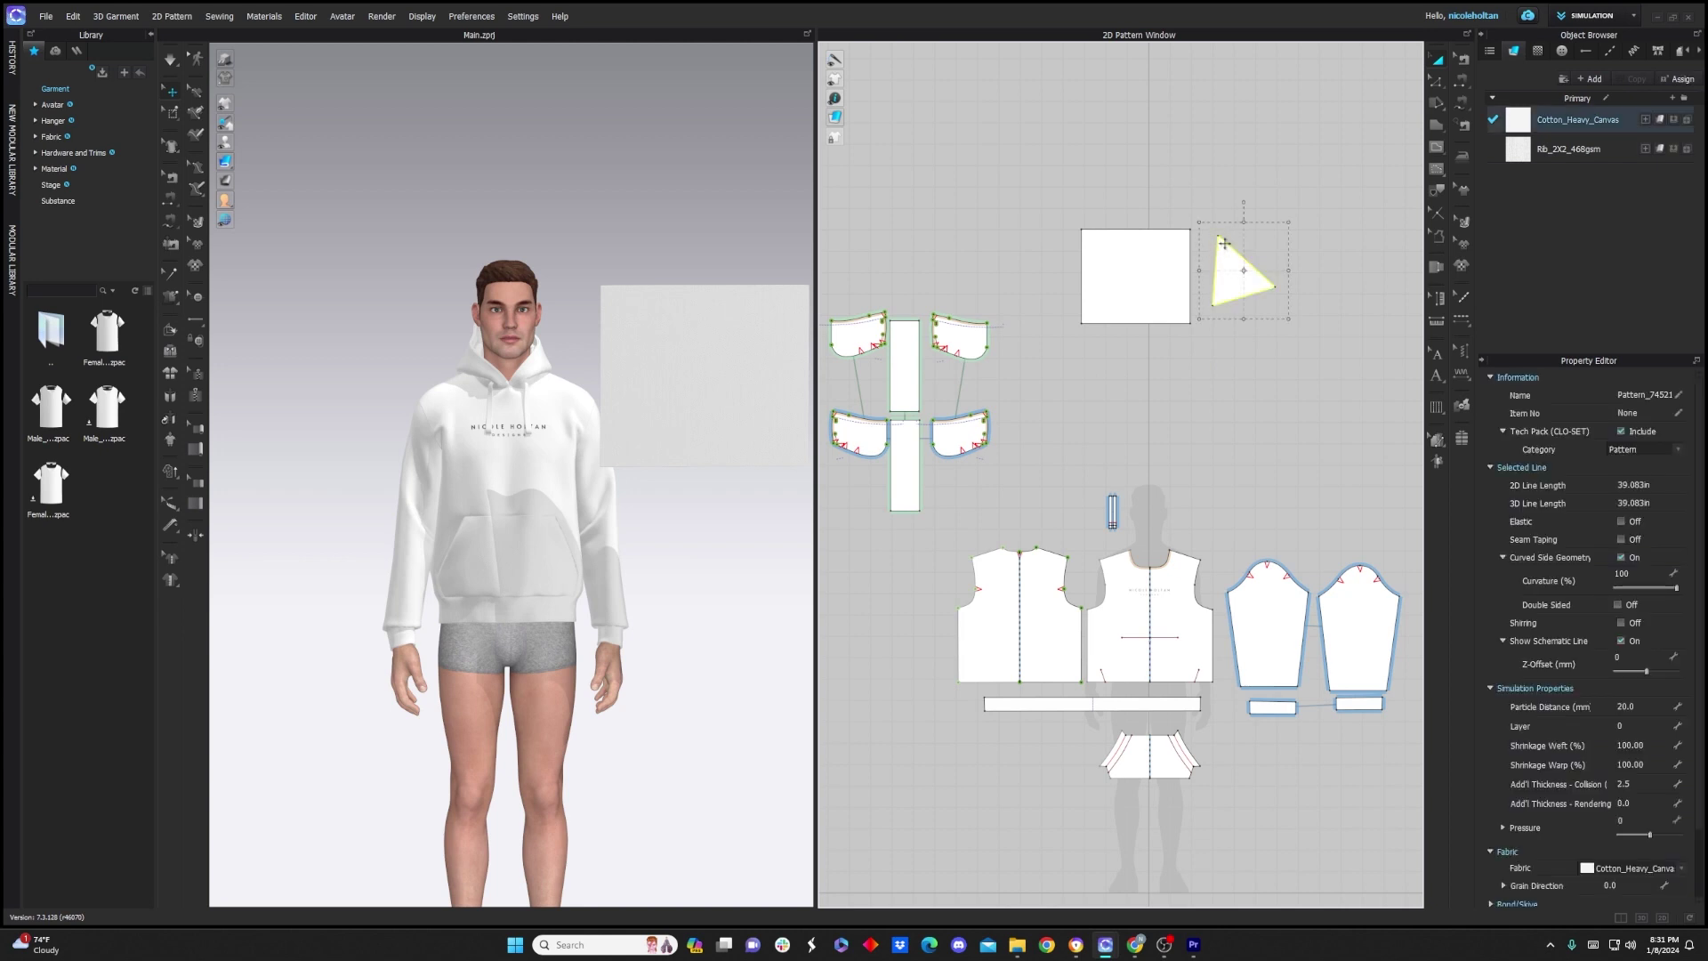
left_click(1437, 81)
left_click_drag(1231, 245, 1284, 313)
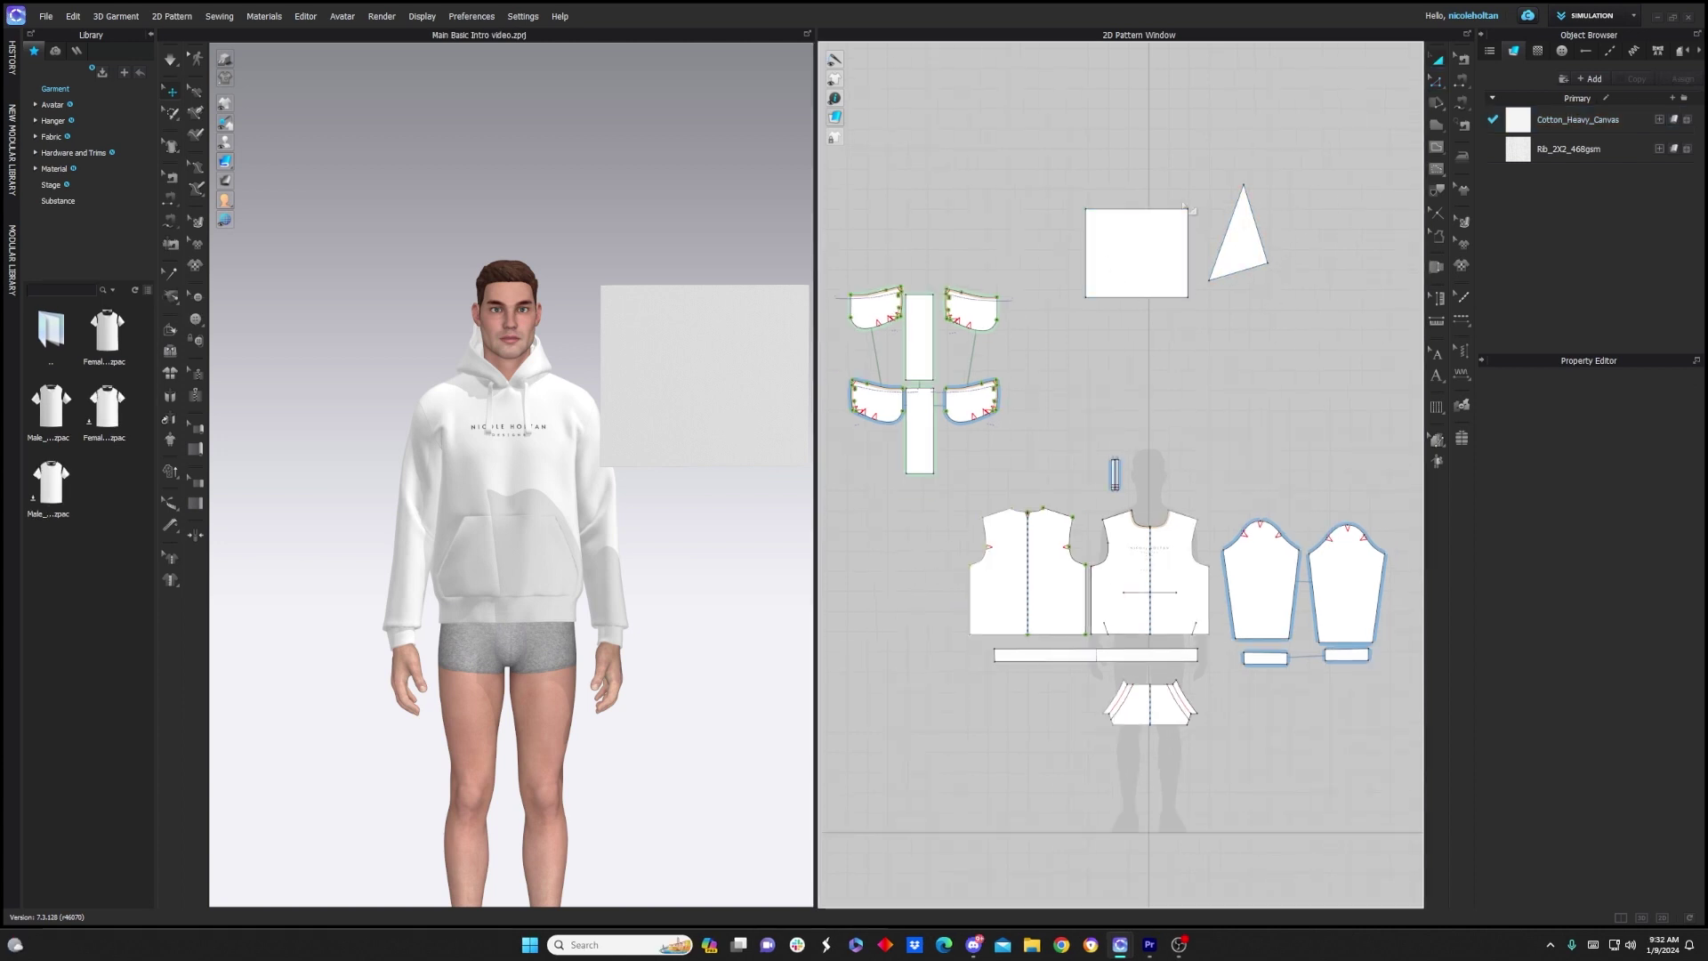
Add points on the square's right edge and drag one to angle that side outward
left_click(1437, 82)
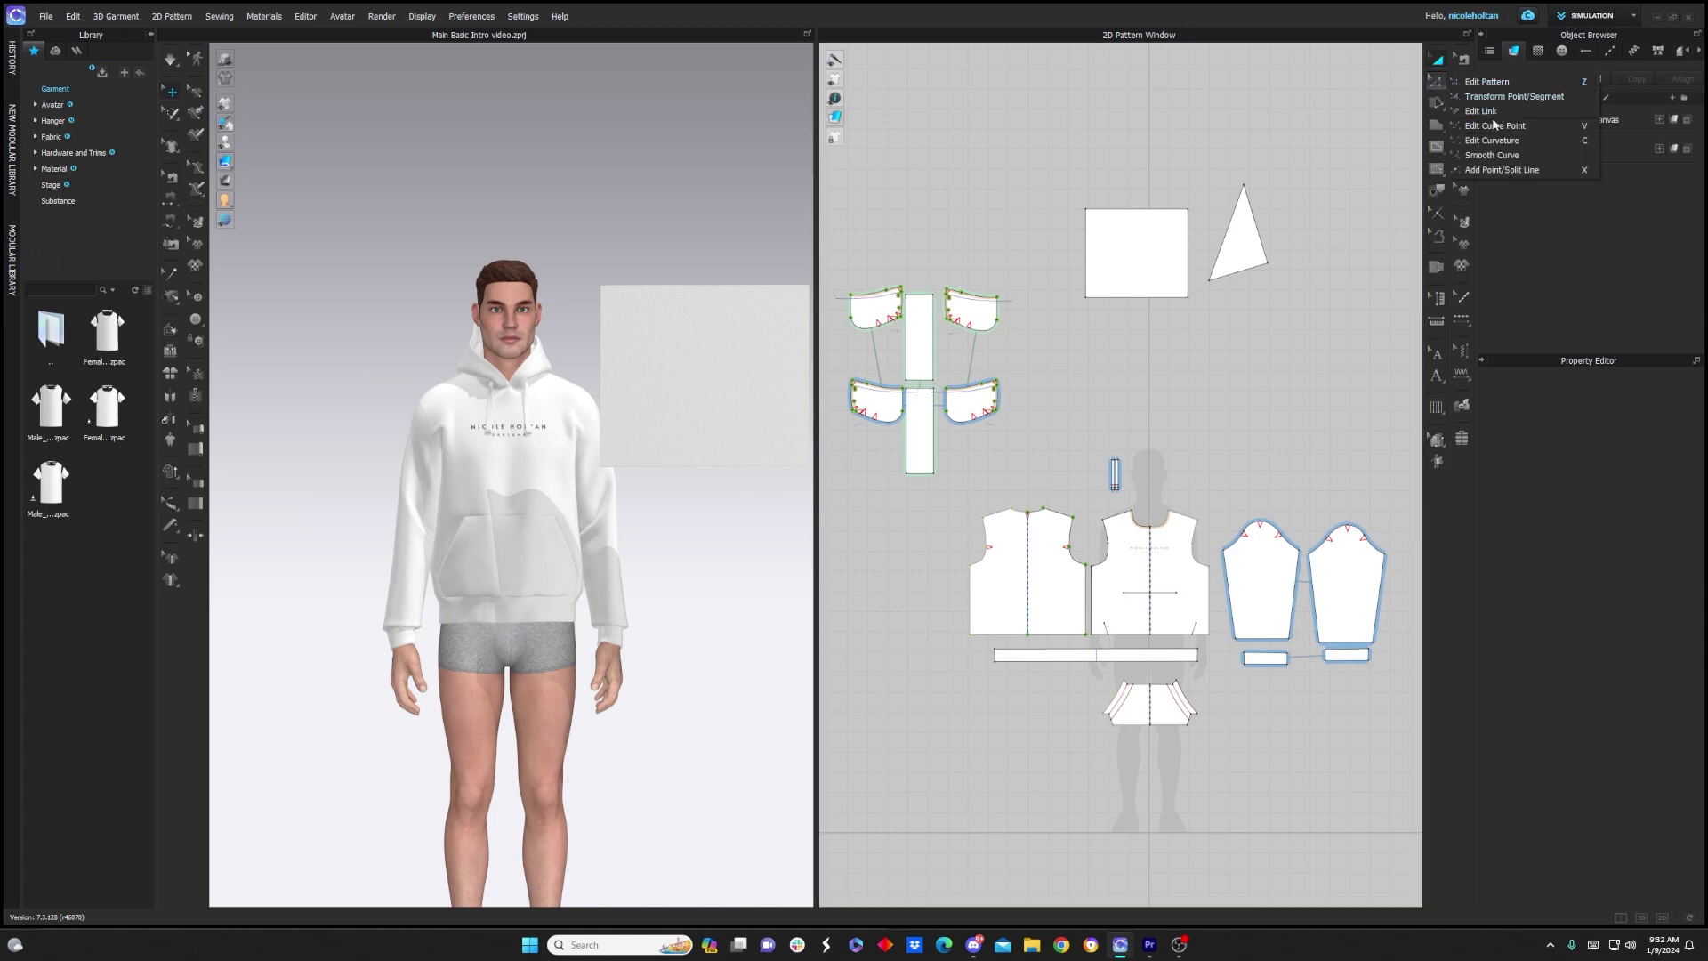
left_click(1493, 169)
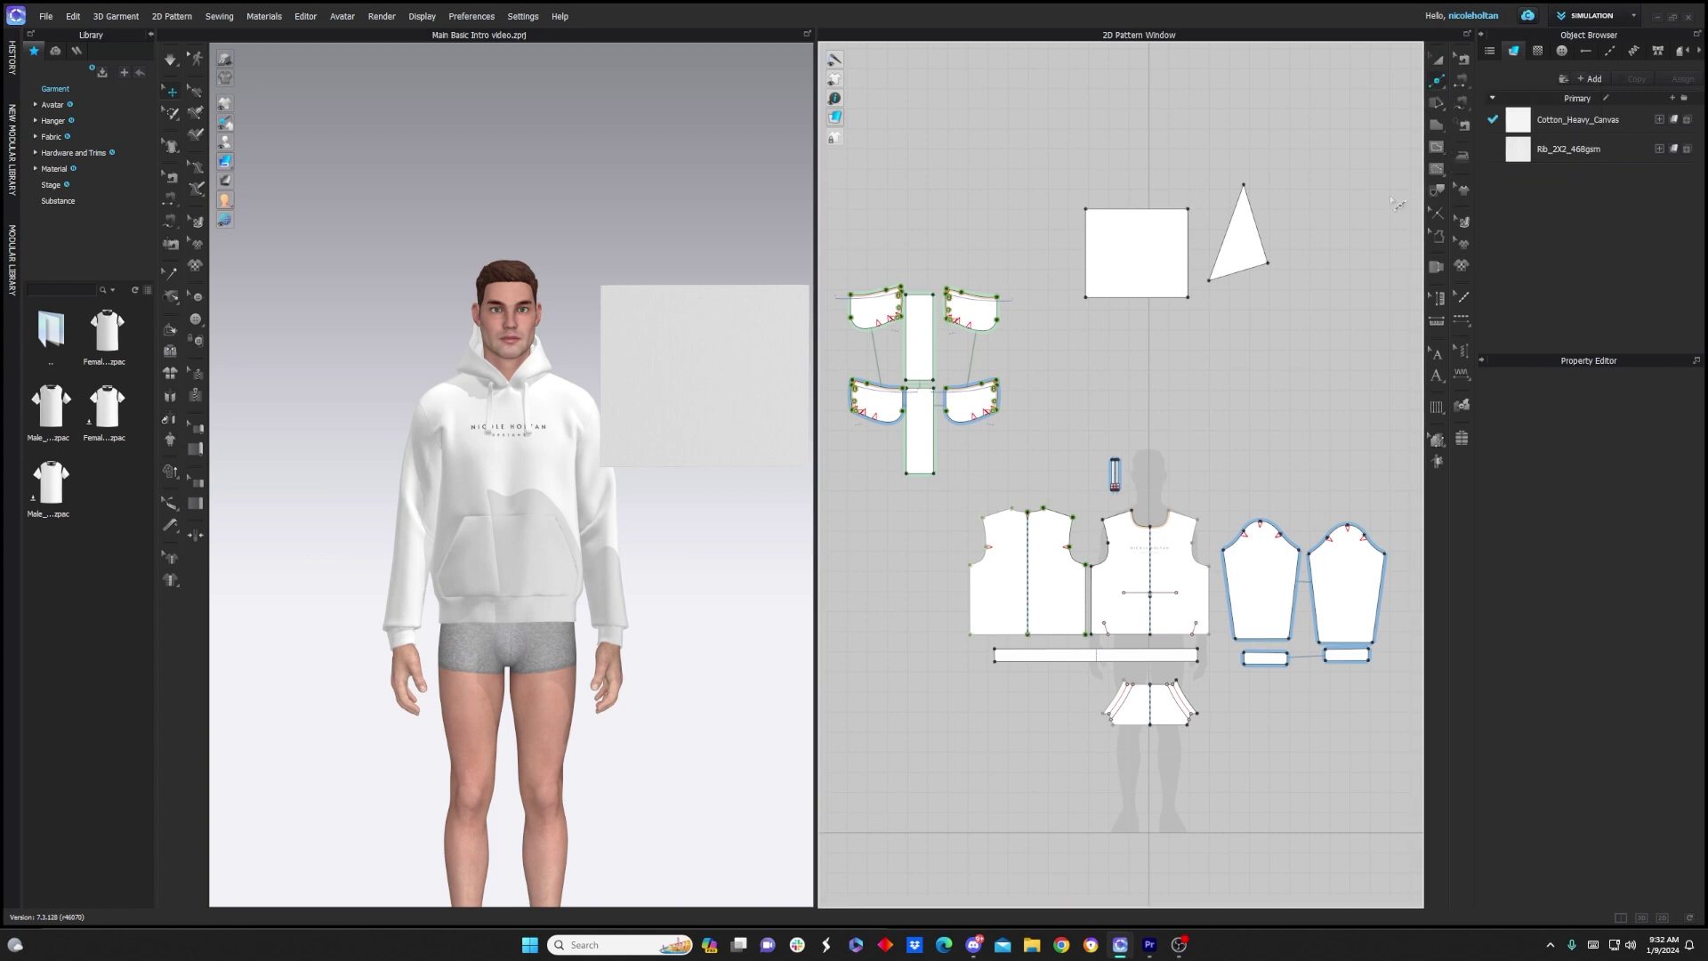
left_click(1197, 258)
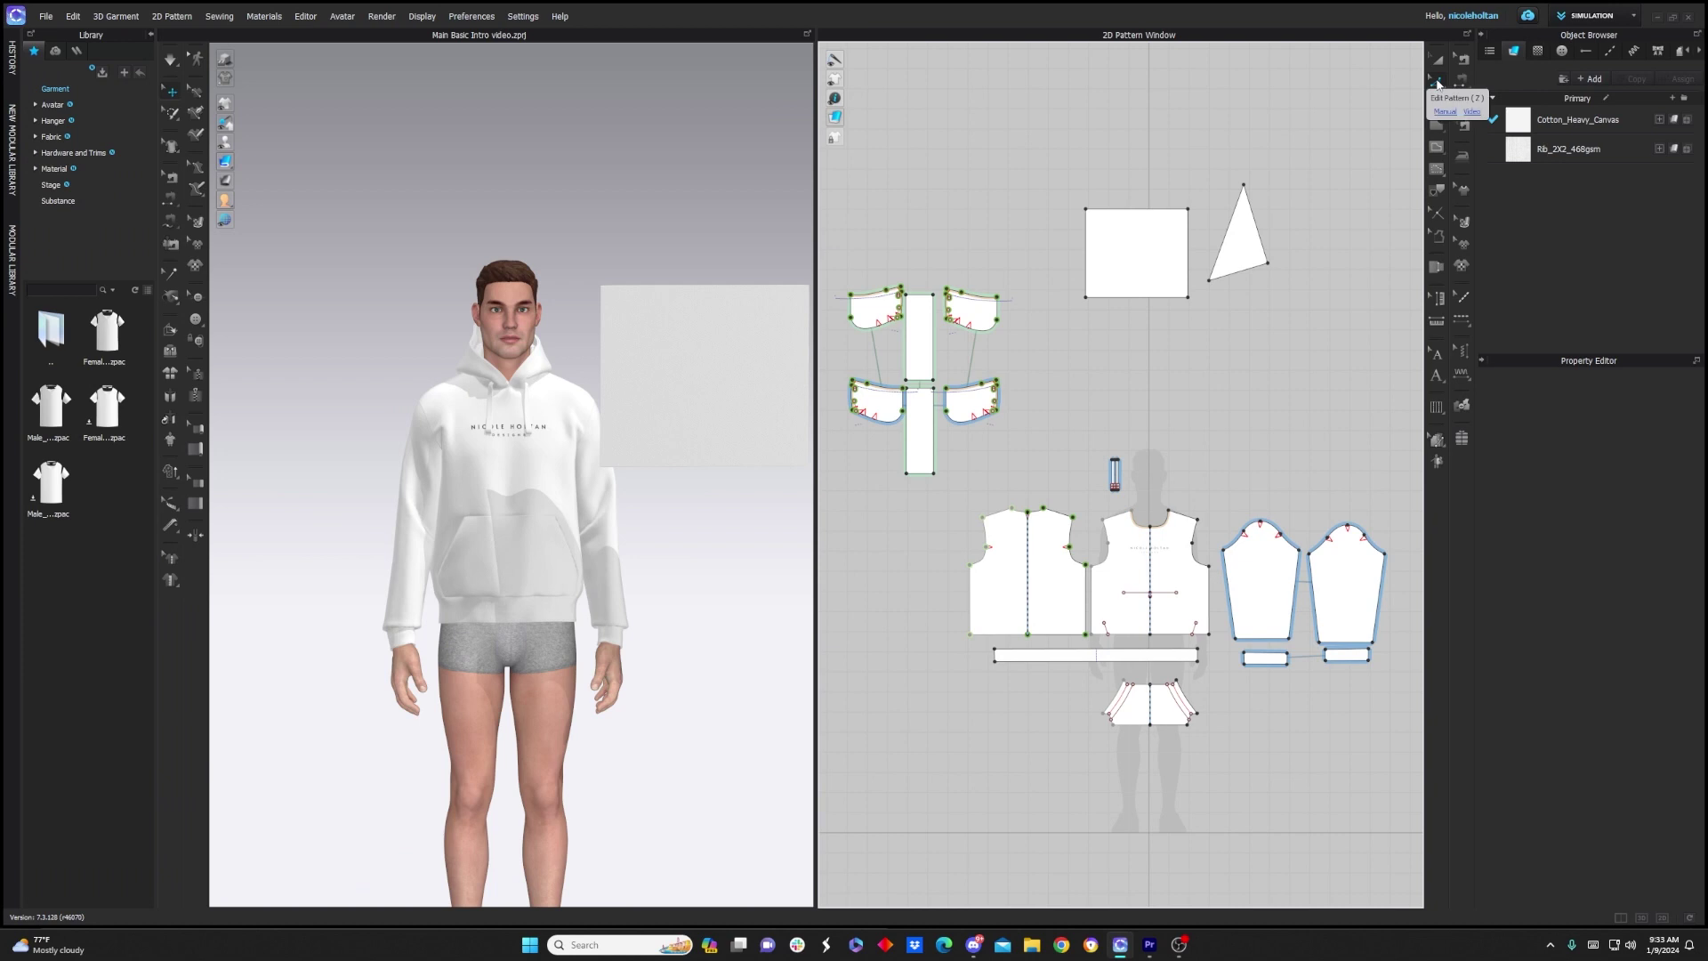
left_click(1438, 85)
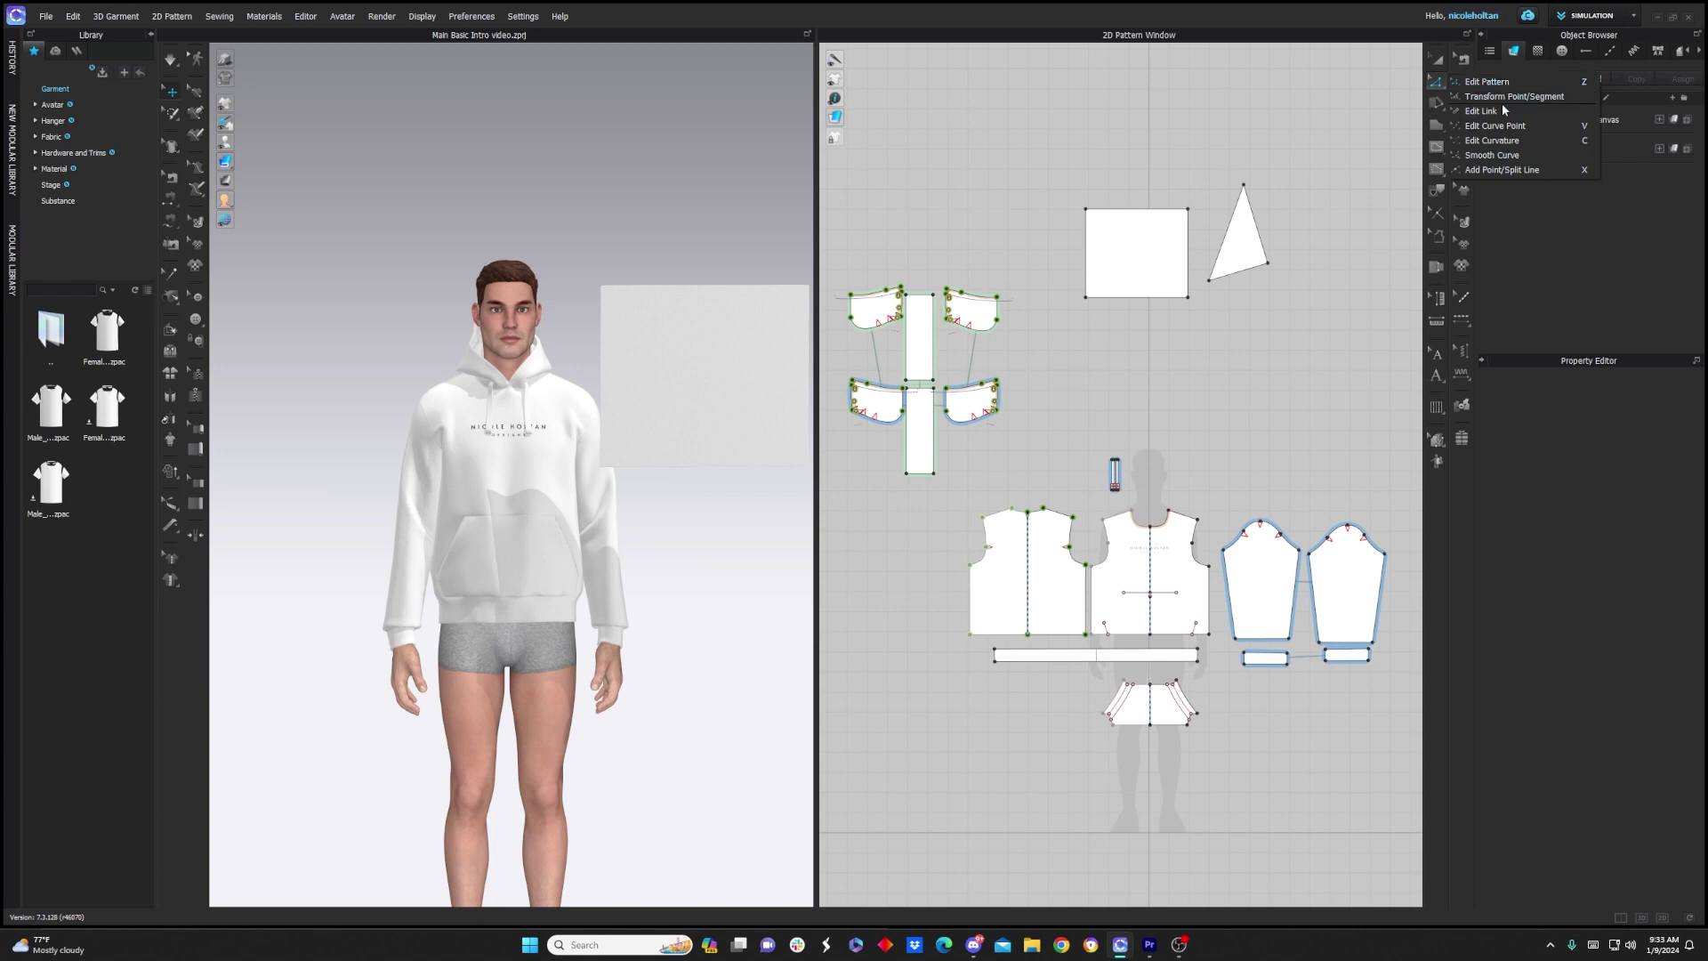
left_click(1502, 170)
left_click(1188, 253)
left_click(1223, 240)
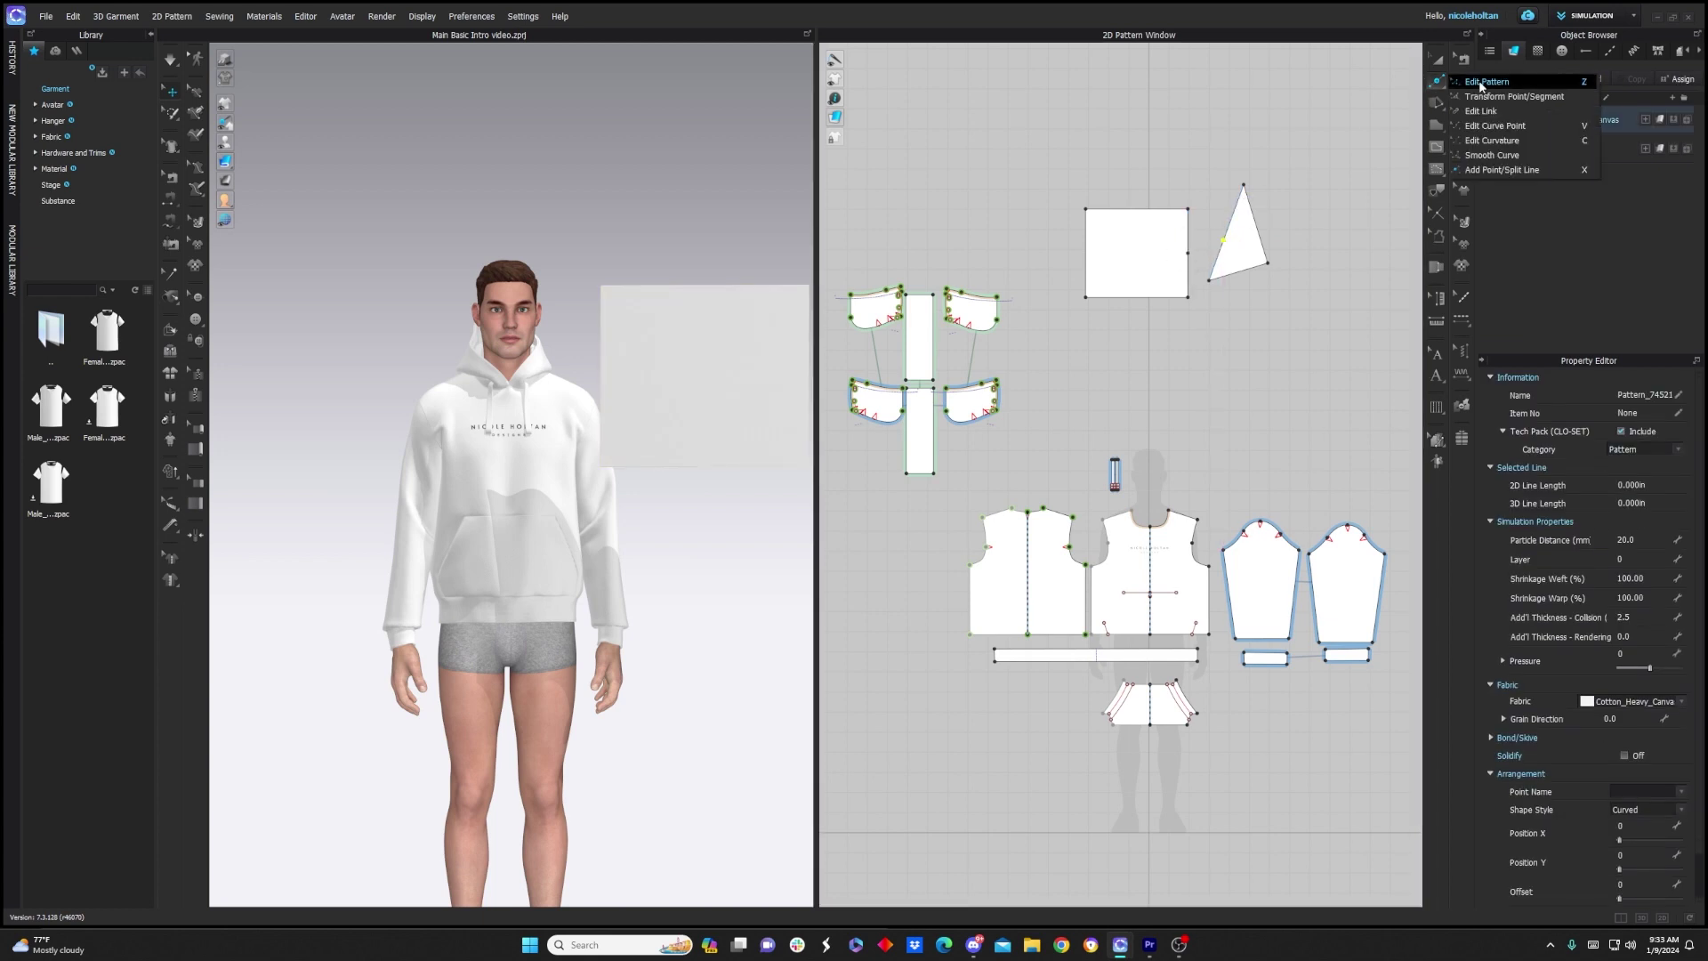
left_click_drag(1188, 253, 1197, 252)
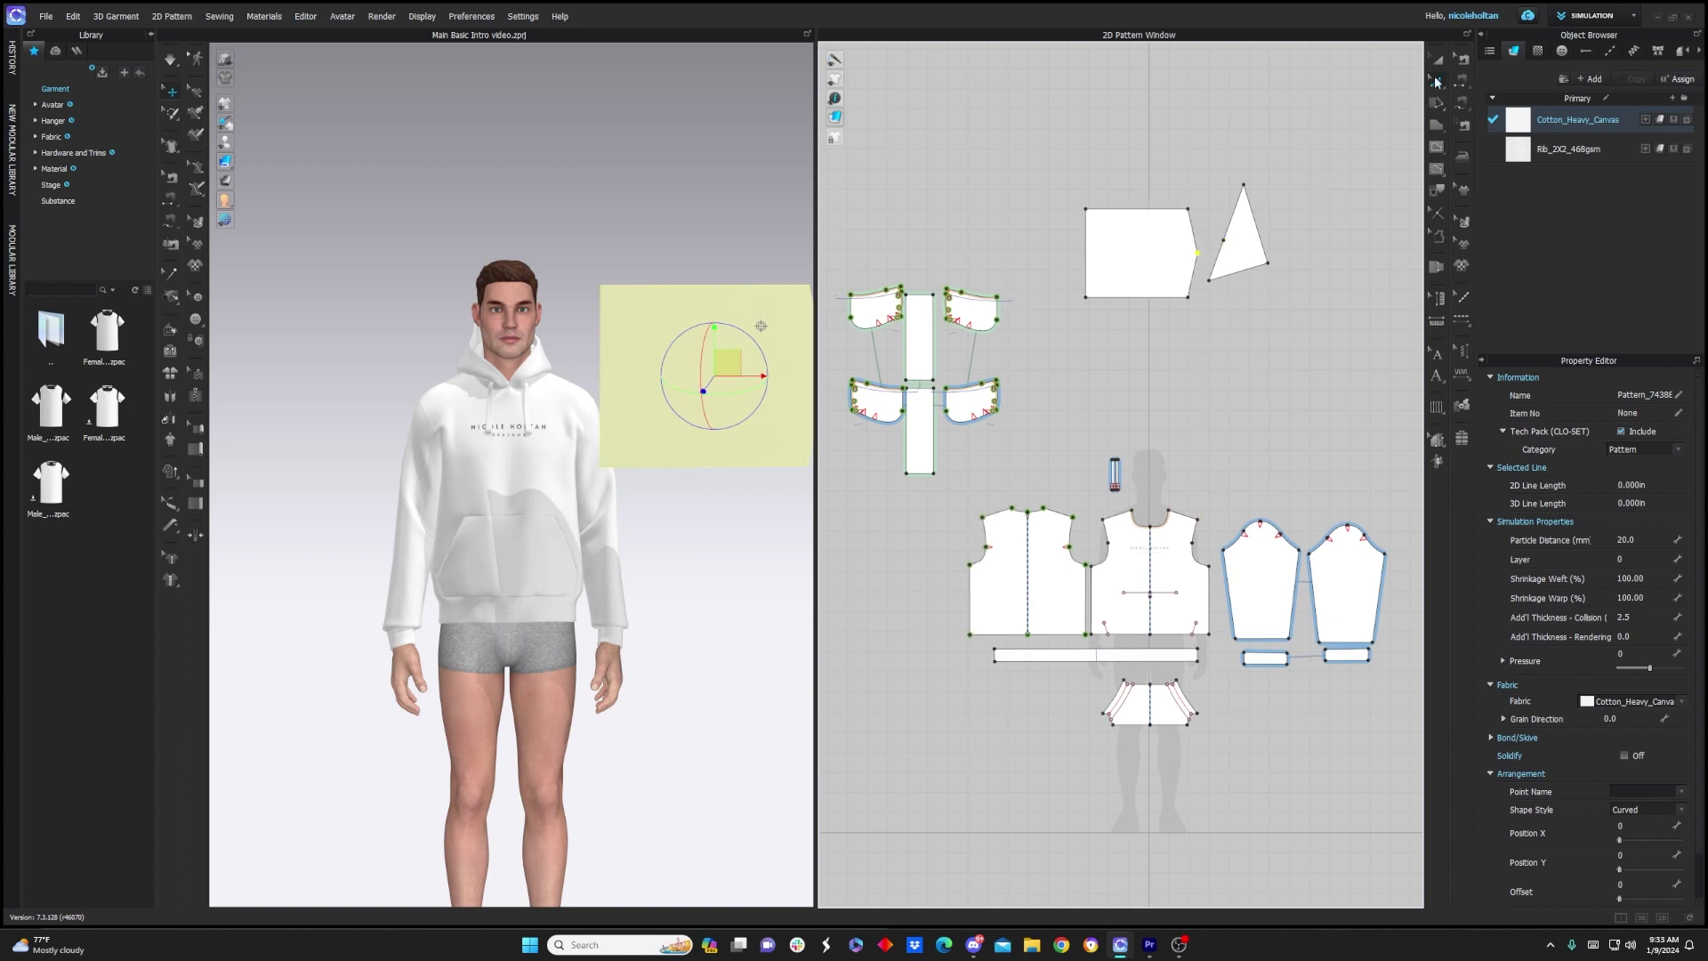
Bow the square's top and left edges outward into smooth curves, the left measuring 18.350
mouse_move(1436, 82)
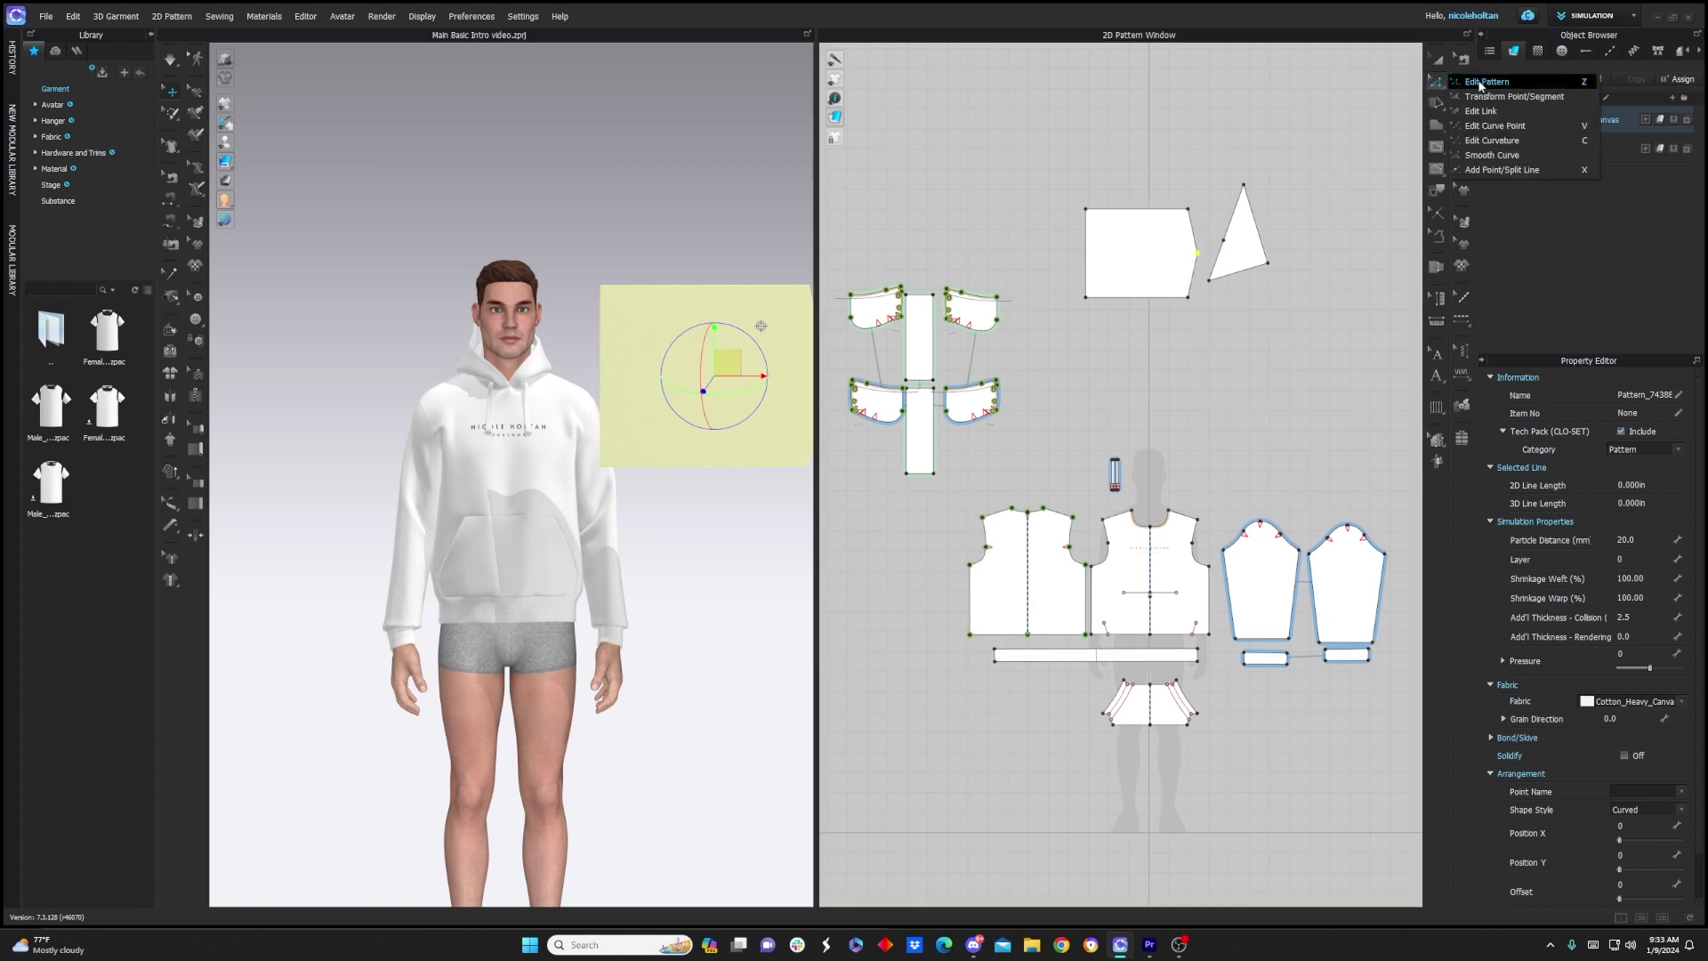
left_click(1503, 126)
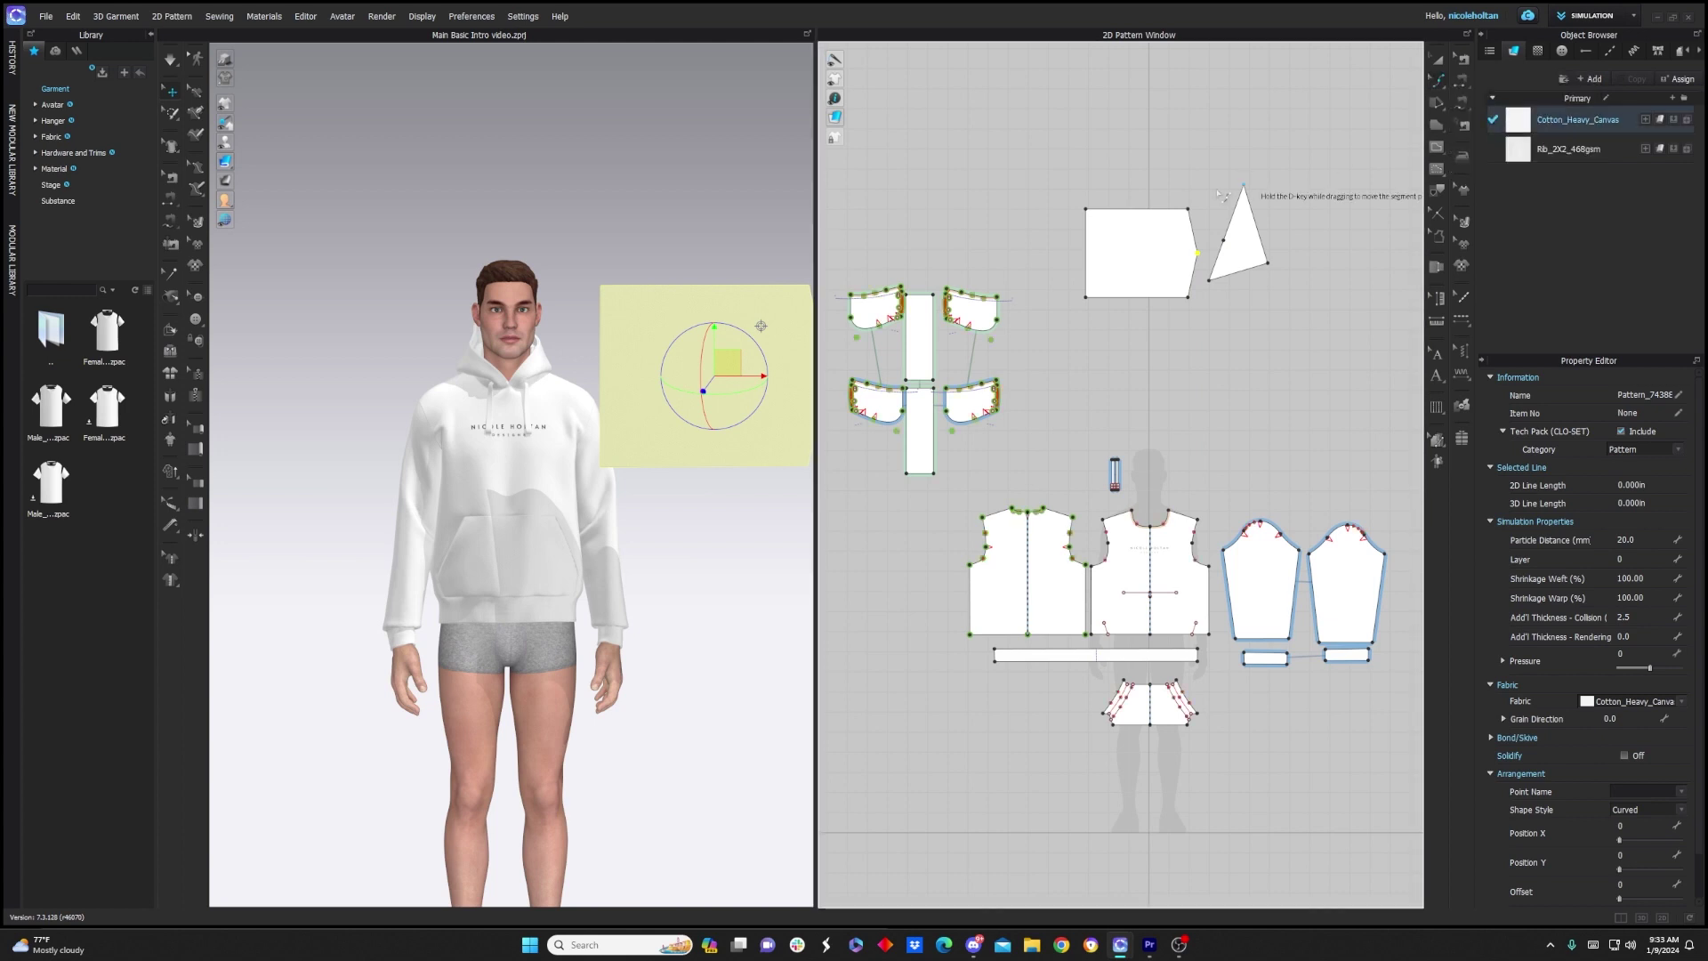
left_click_drag(1150, 213, 1149, 196)
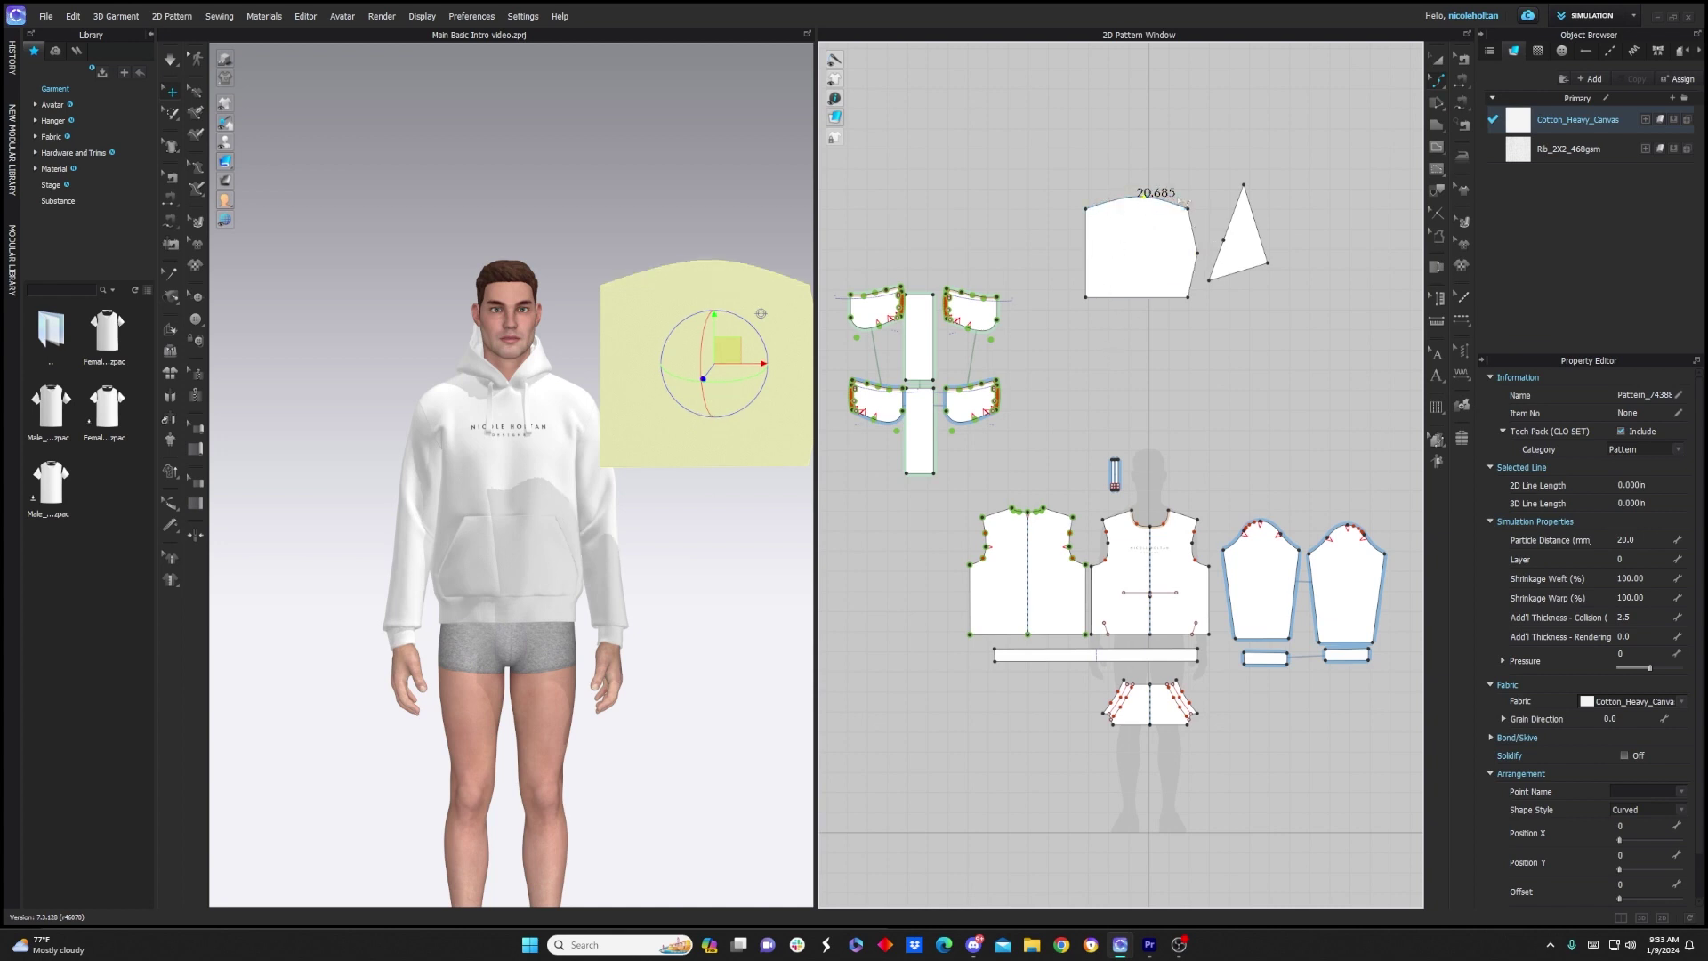
left_click(1438, 82)
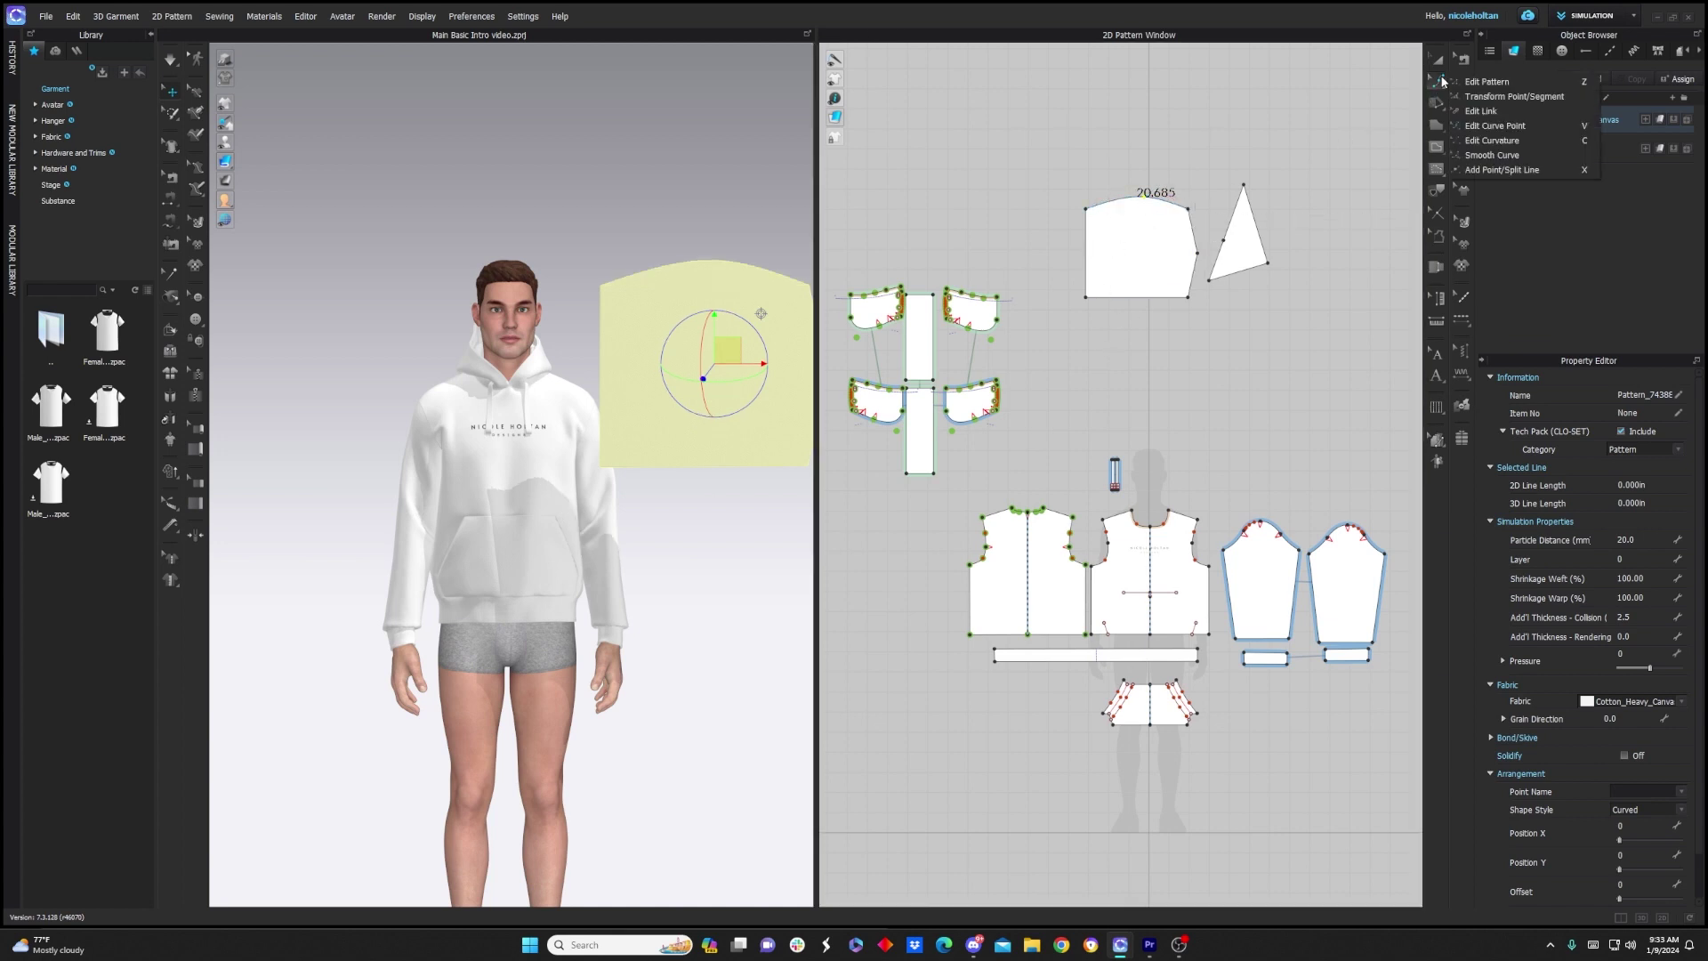
left_click(1512, 131)
left_click_drag(1090, 256, 1078, 260)
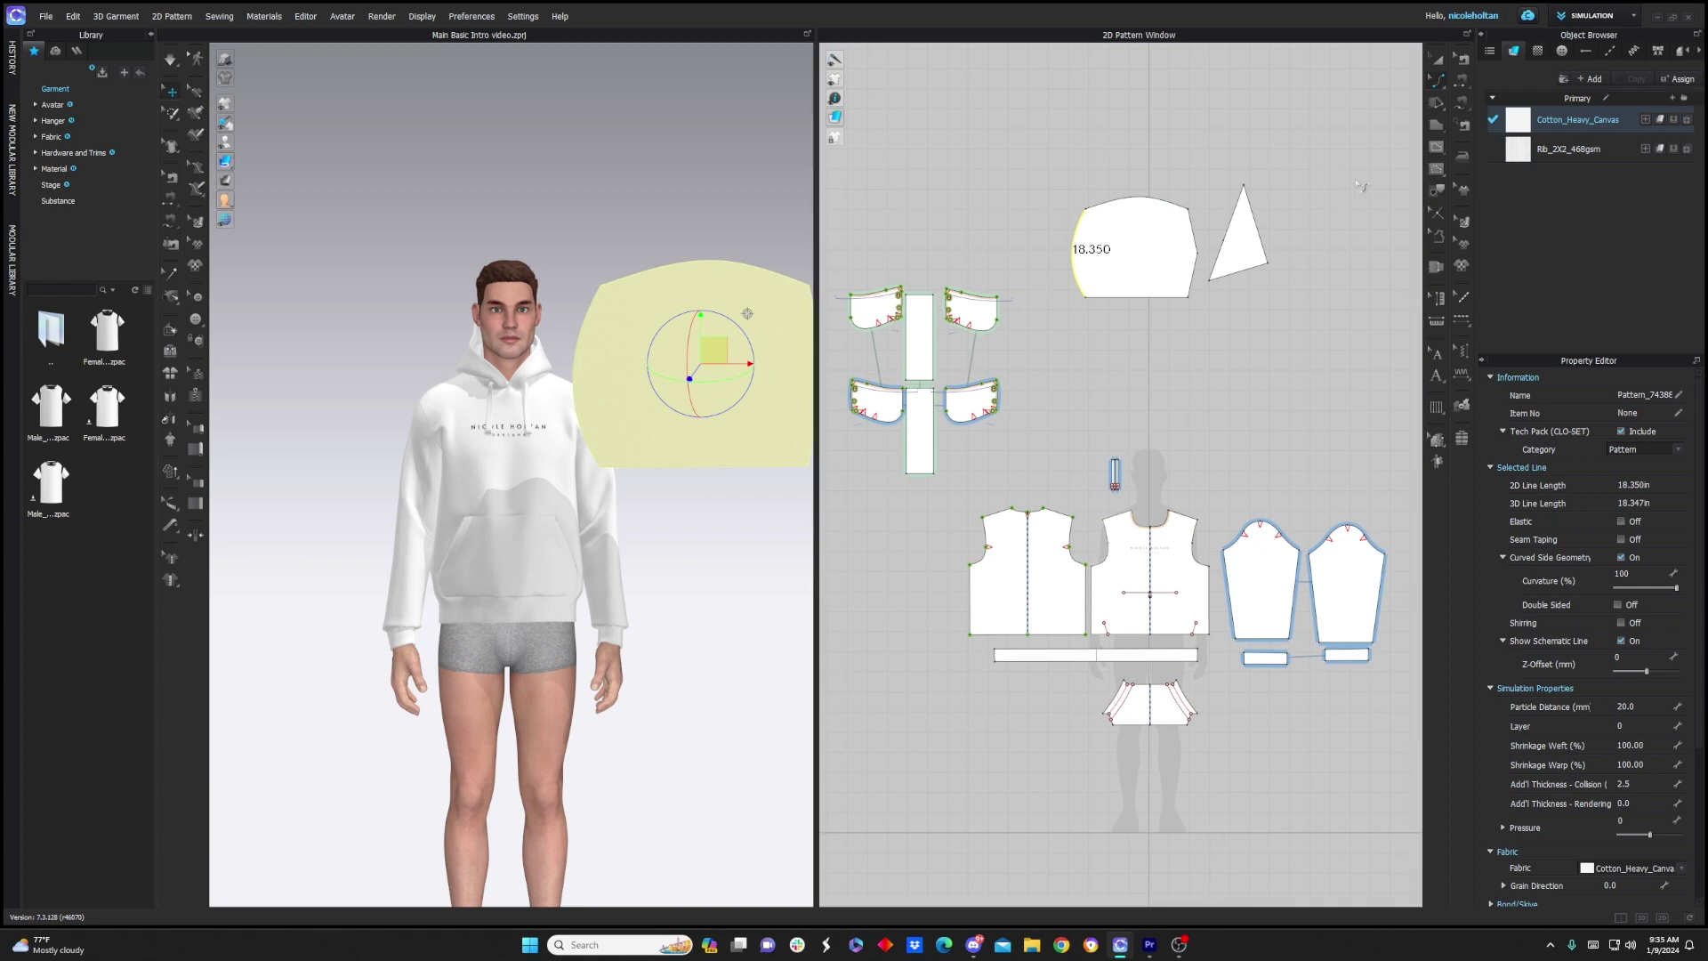
Draw internal lines in the curved piece, shaping a triangle and a 10.513 vertical line
left_click(1441, 129)
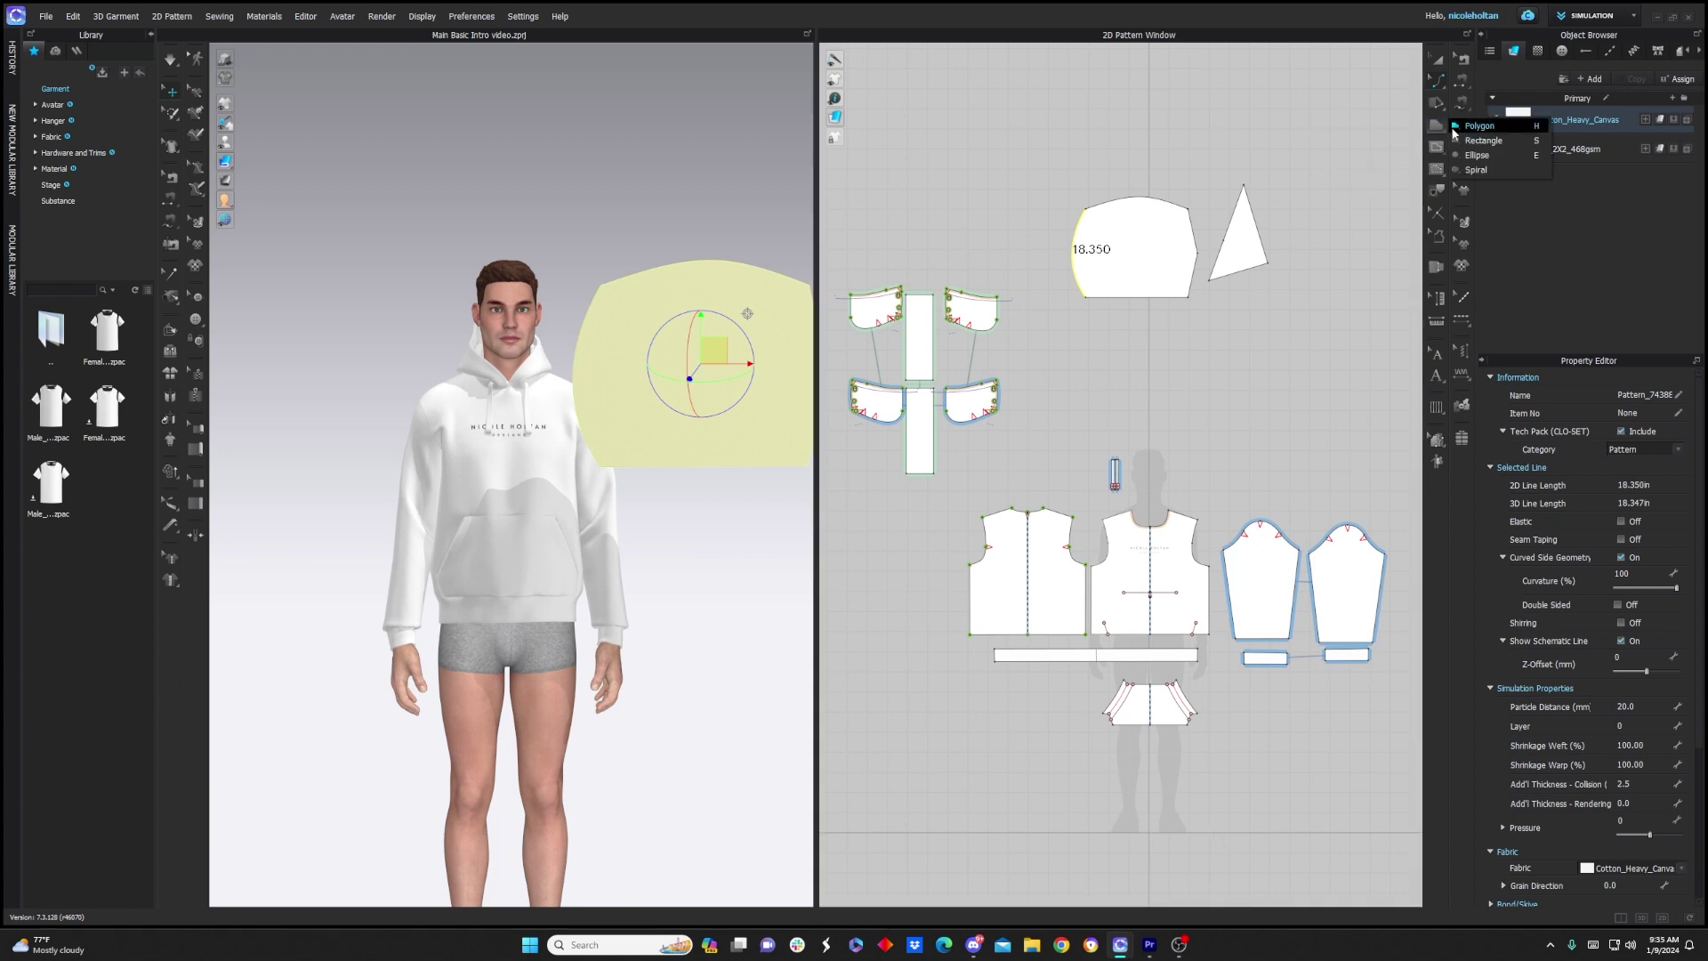
left_click(1473, 155)
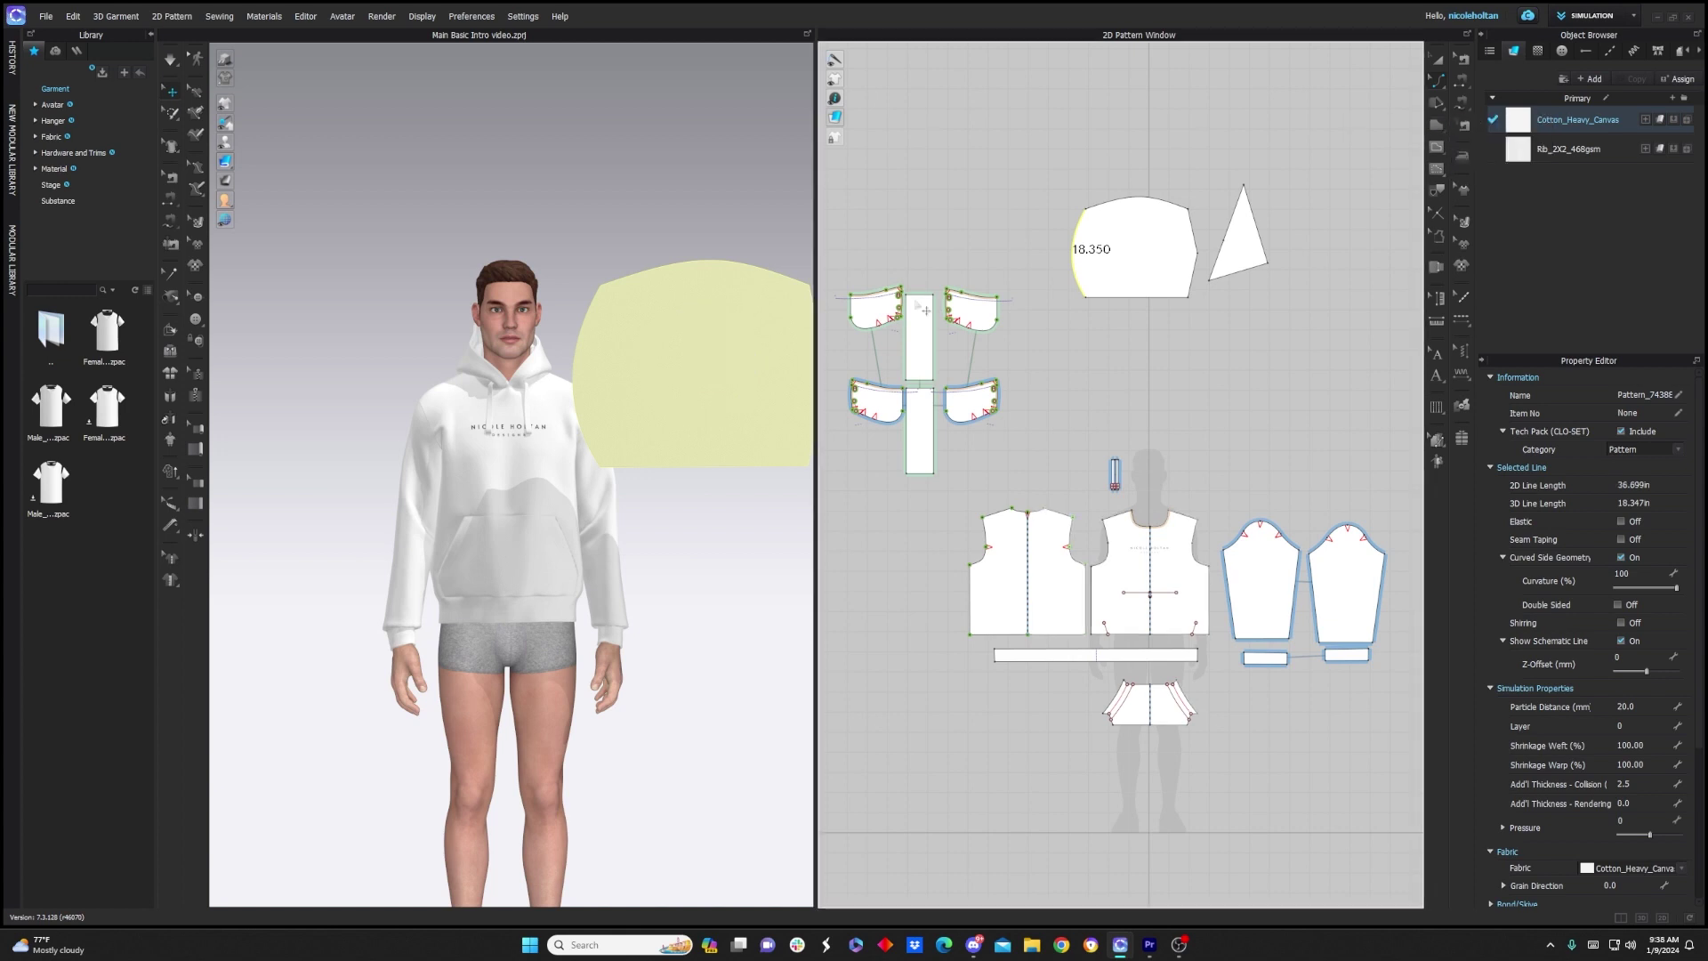
left_click(1438, 153)
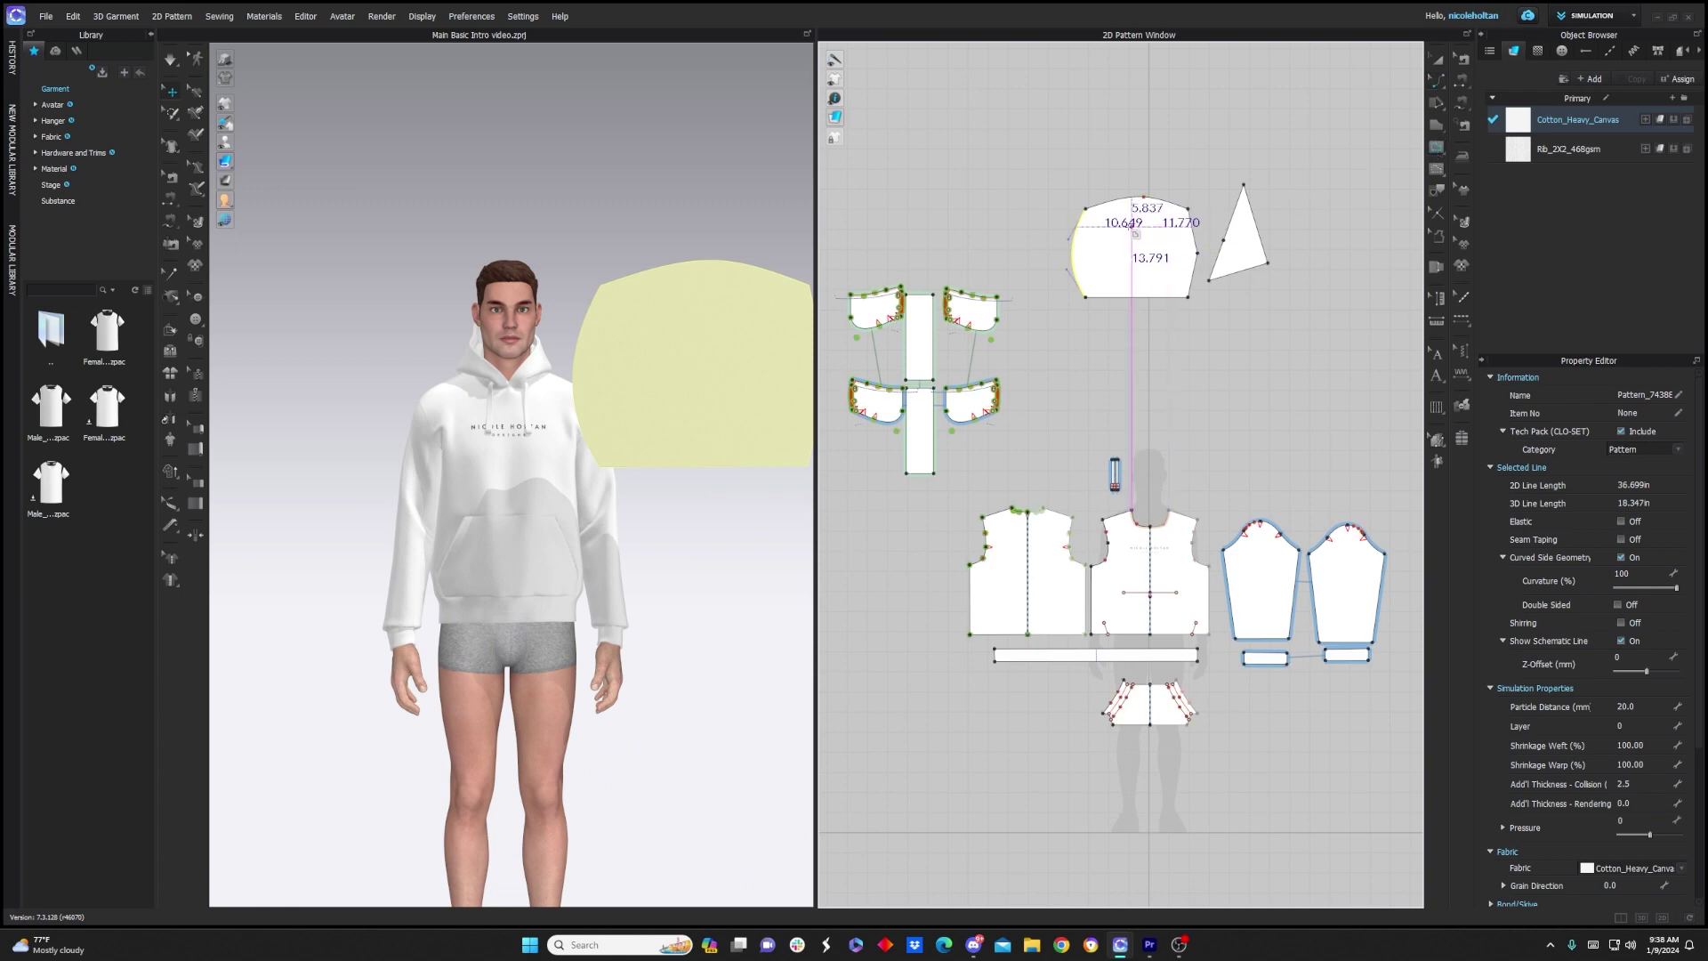
left_click(1123, 280)
left_click(1135, 250)
left_click_drag(1113, 238, 1168, 256)
left_click(1443, 155)
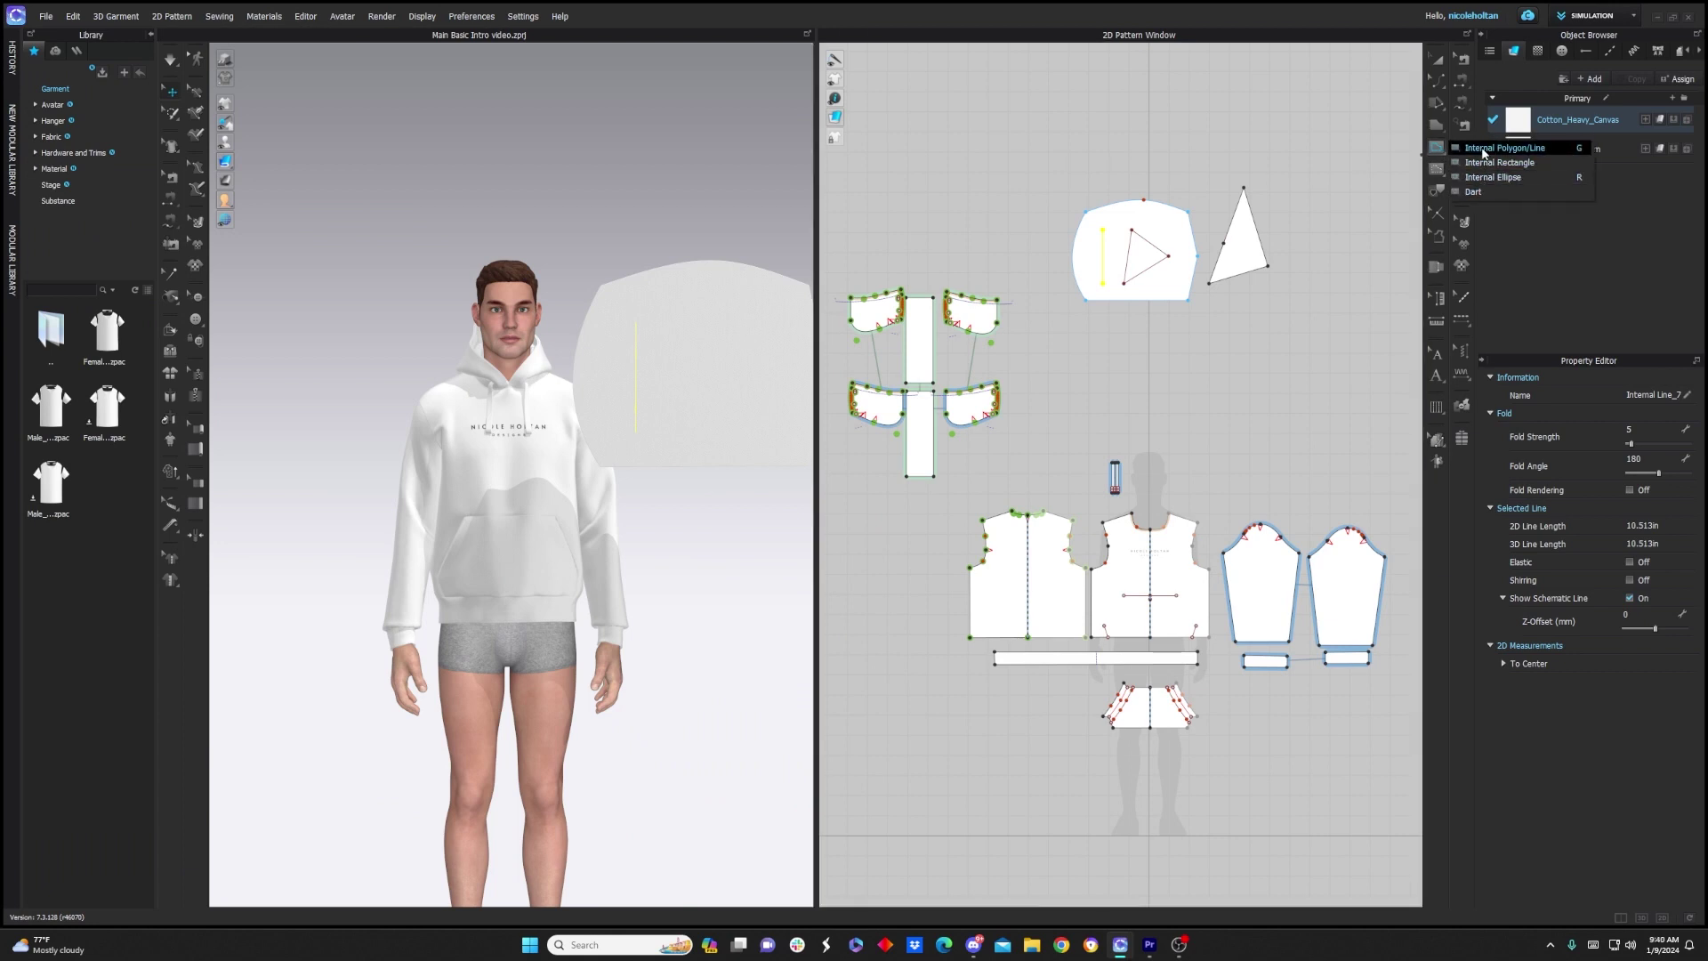
left_click(1478, 149)
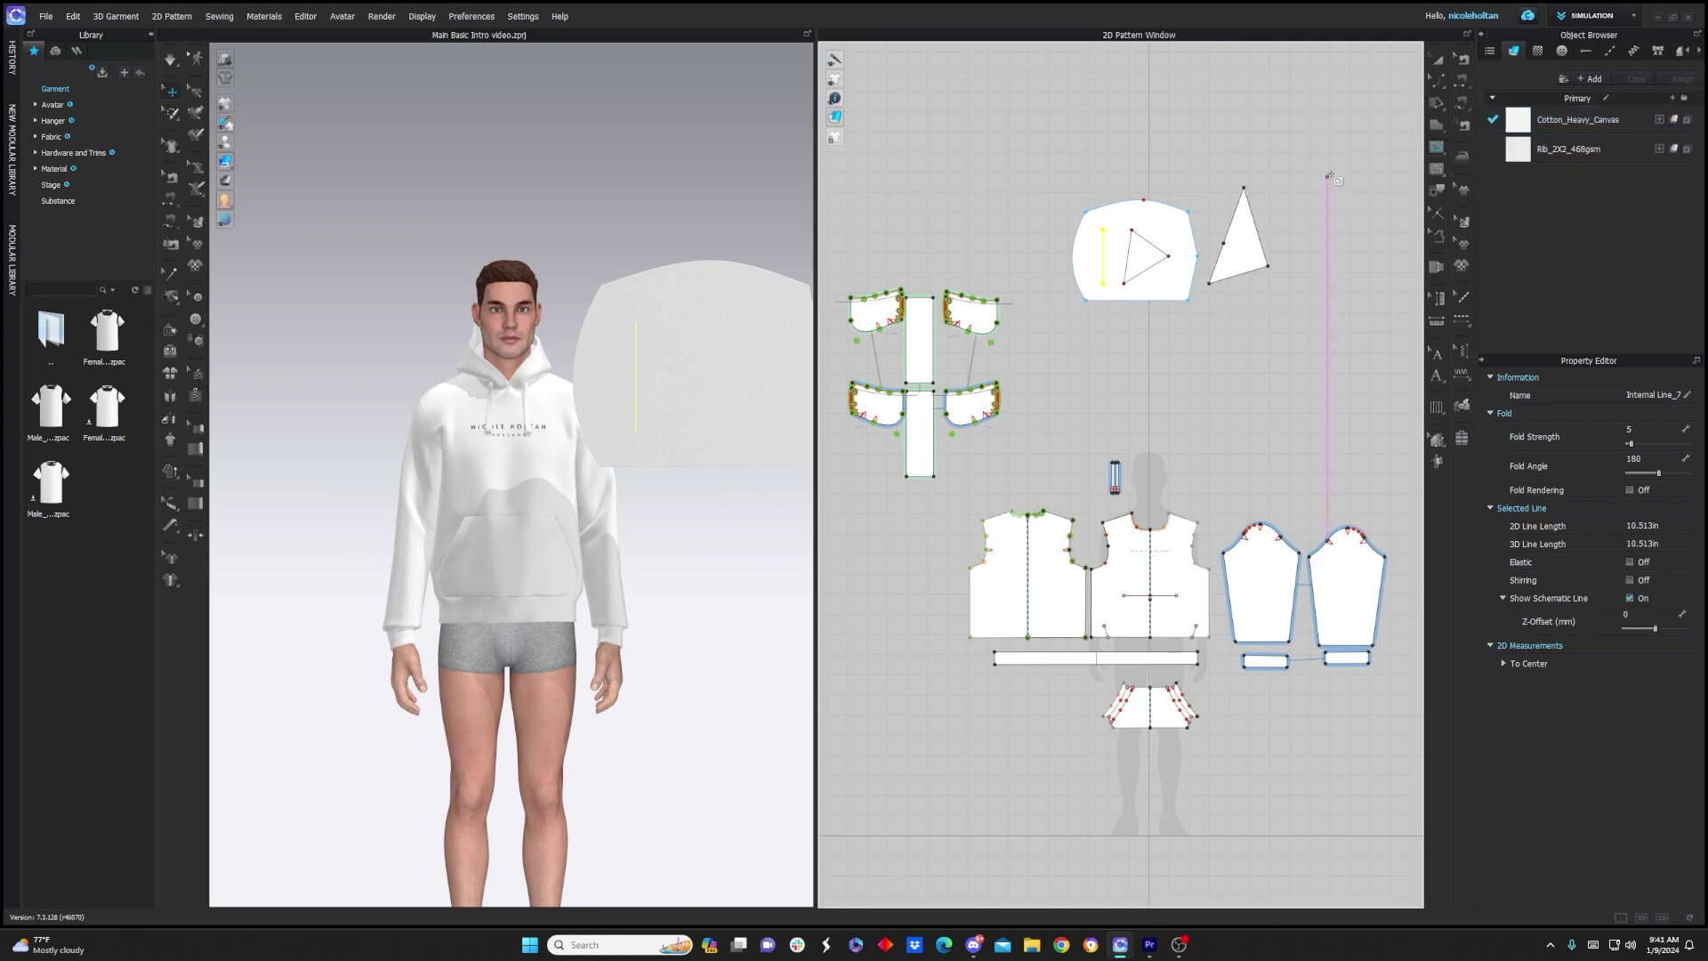
Sew the curved piece's right edge to the triangle's left edge and move the triangle beside it
left_click(1462, 84)
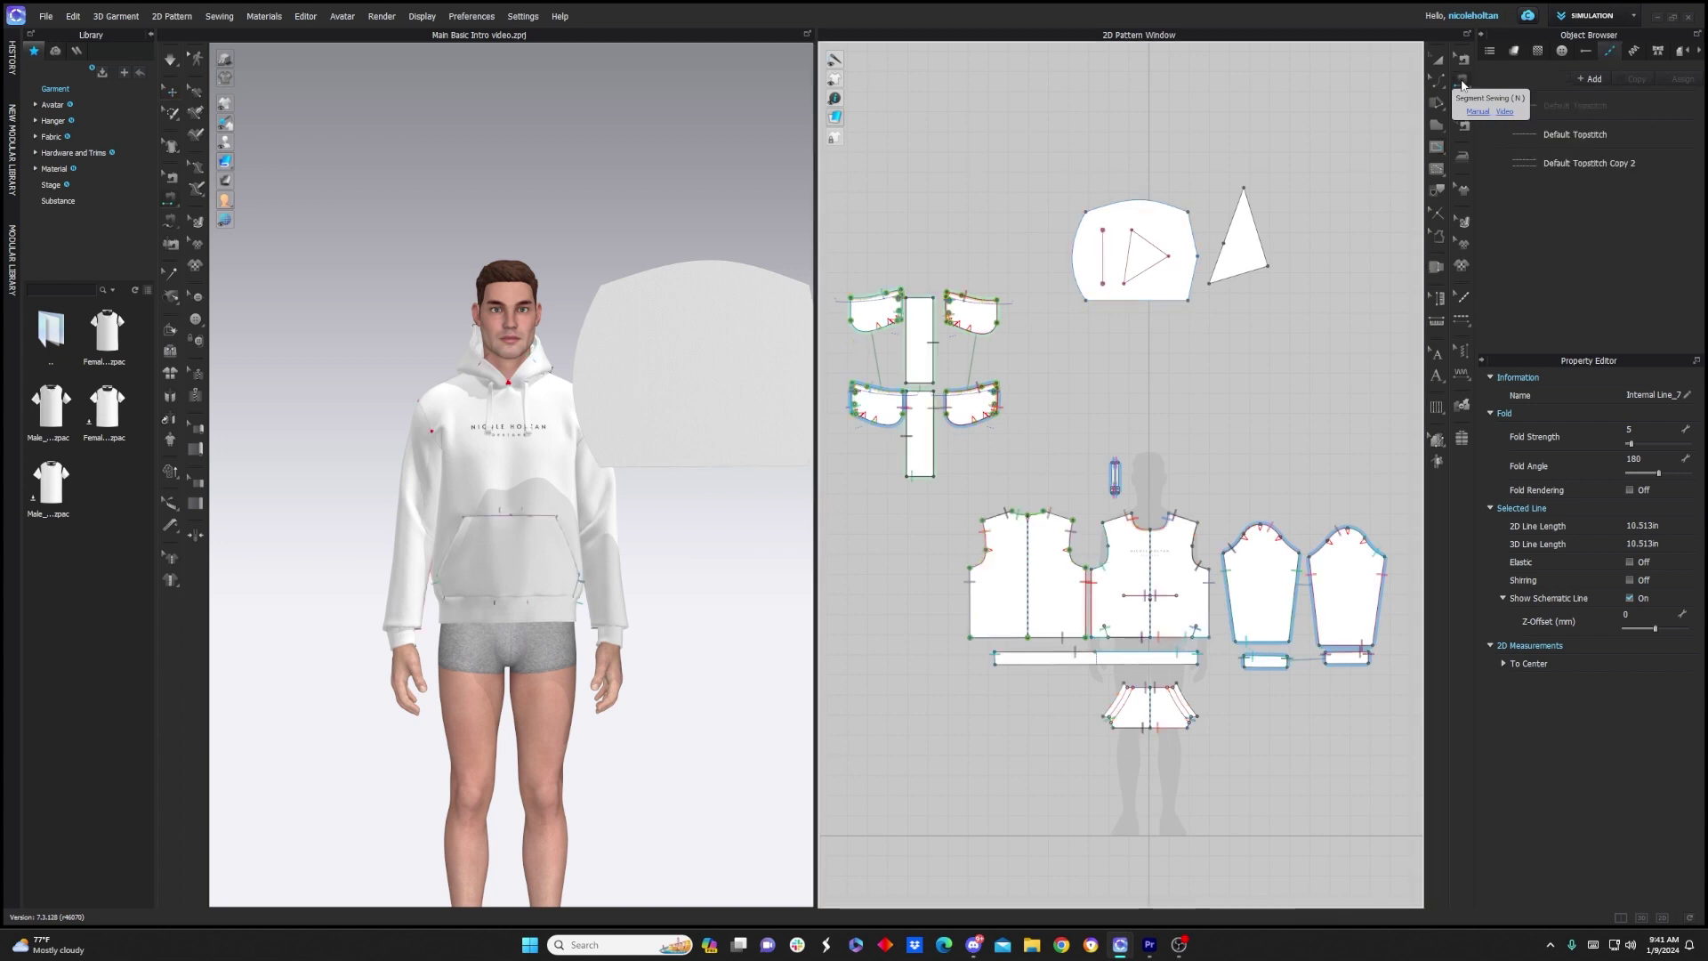
left_click(1201, 233)
left_click(1233, 221)
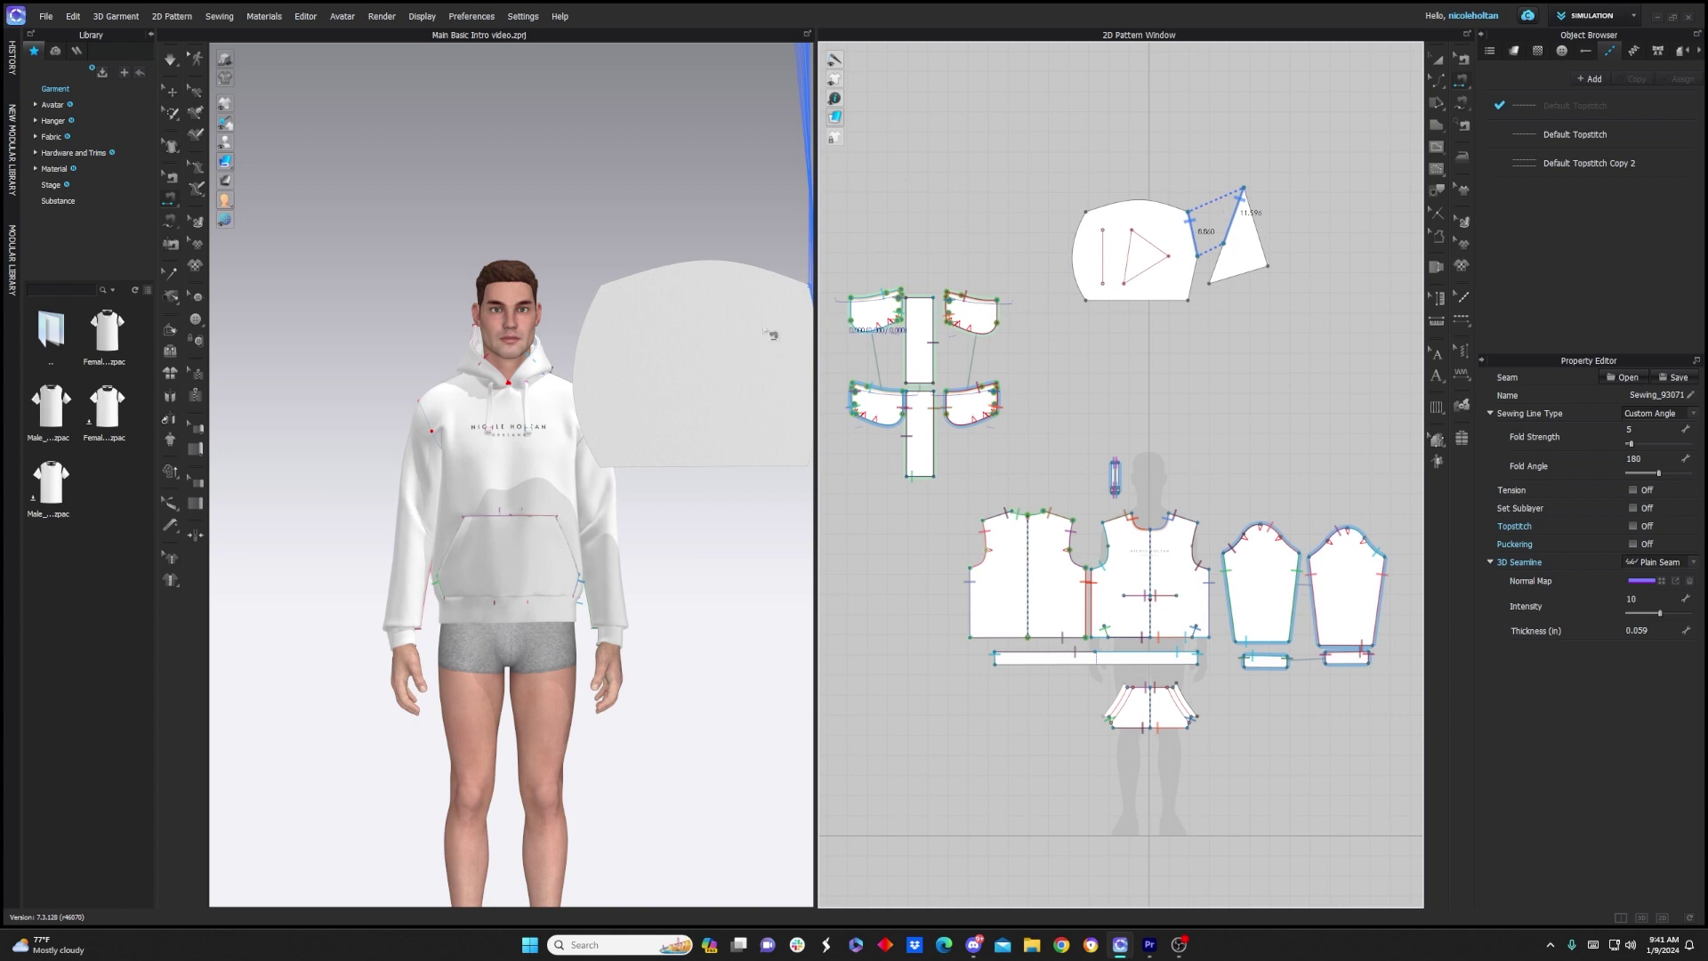
middle_click_drag(735, 396, 404, 470)
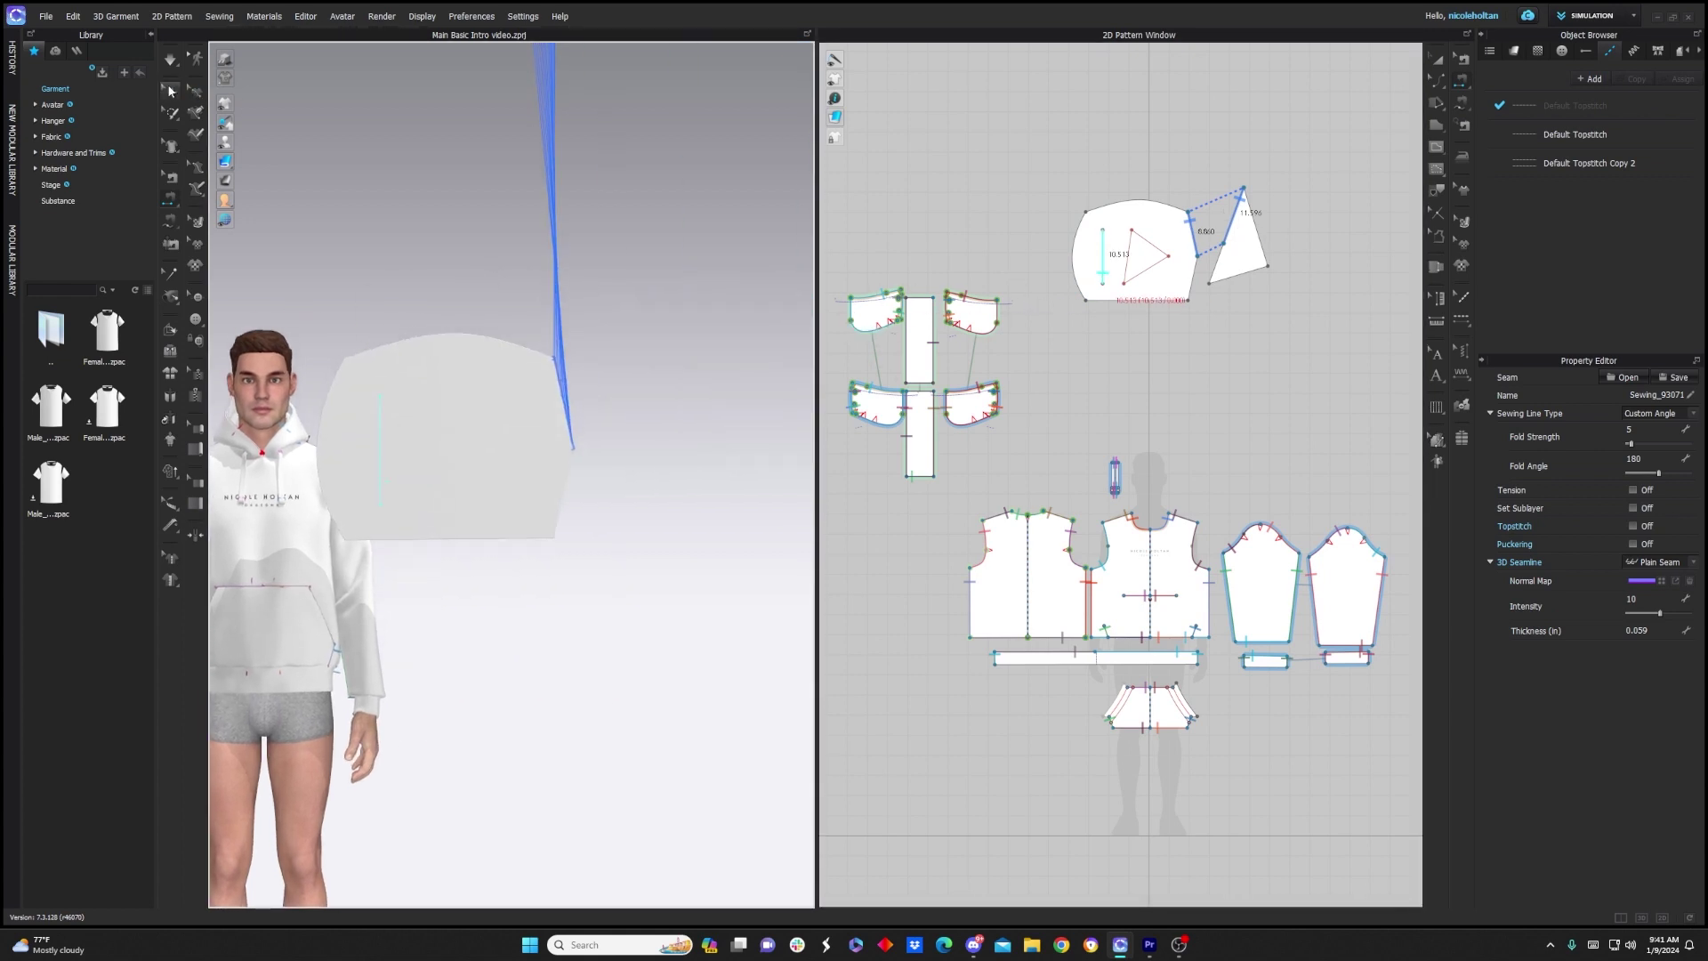
left_click(170, 89)
scroll(392, 427, "down", 5)
left_click_drag(538, 191, 574, 460)
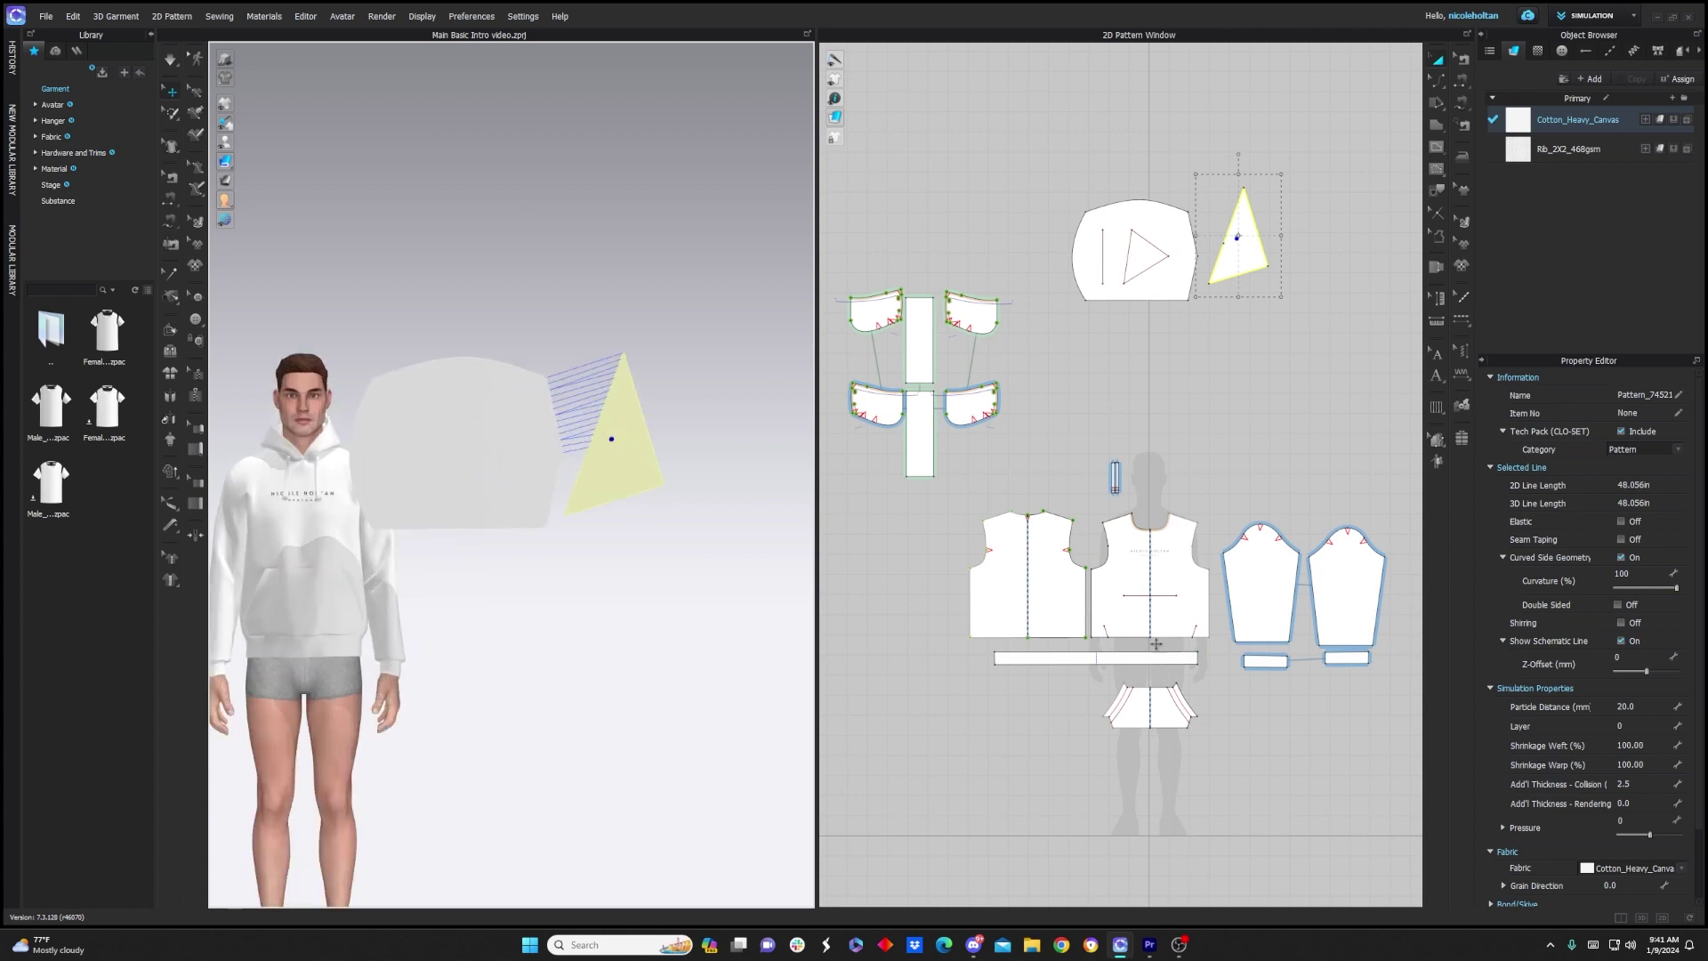
Sew the curved top edge to the triangle's bottom, then delete the unwanted left and bottom seam
left_click(1463, 105)
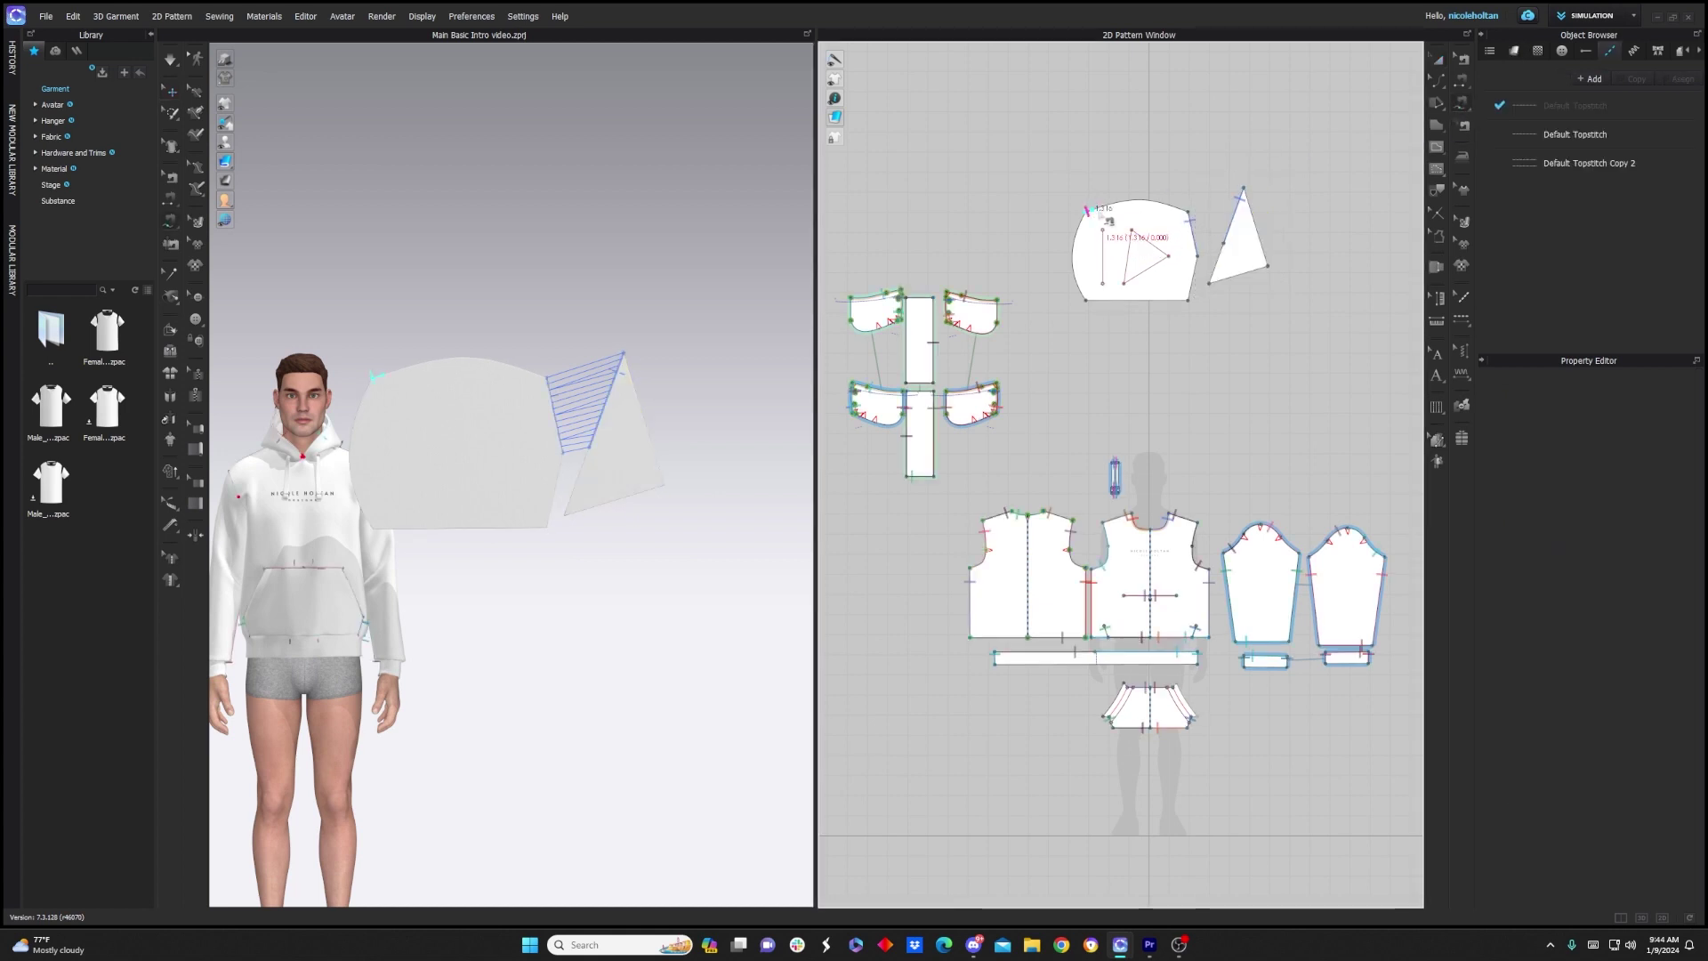
left_click(1161, 210)
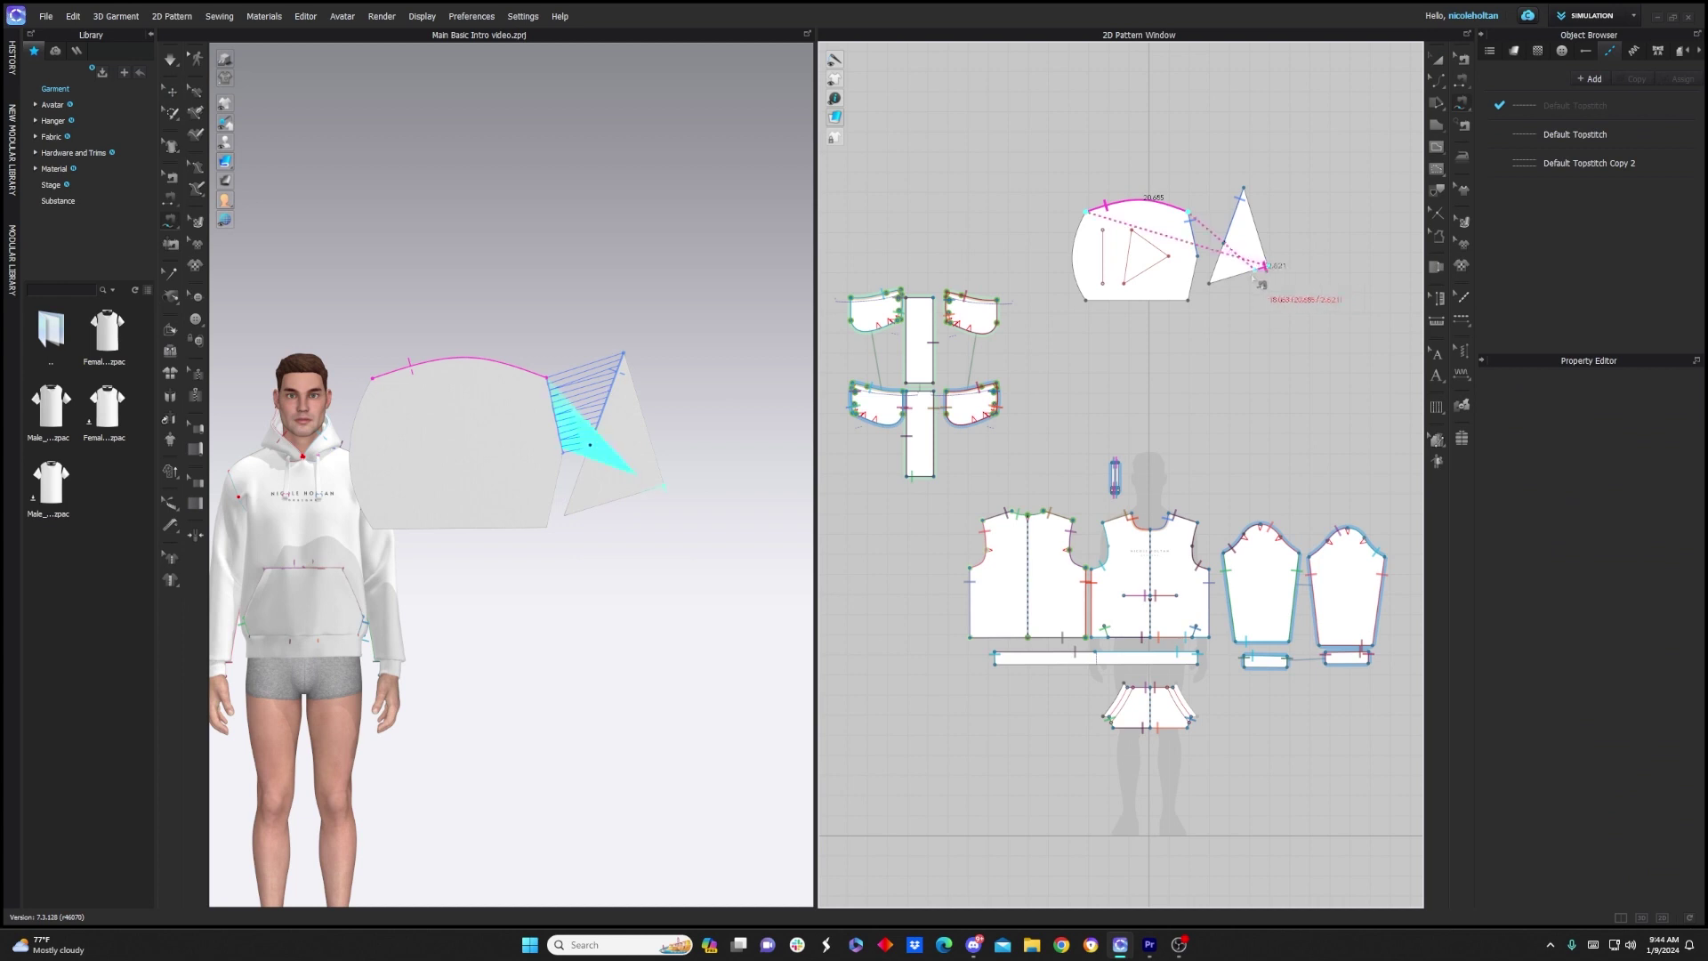
left_click(1212, 277)
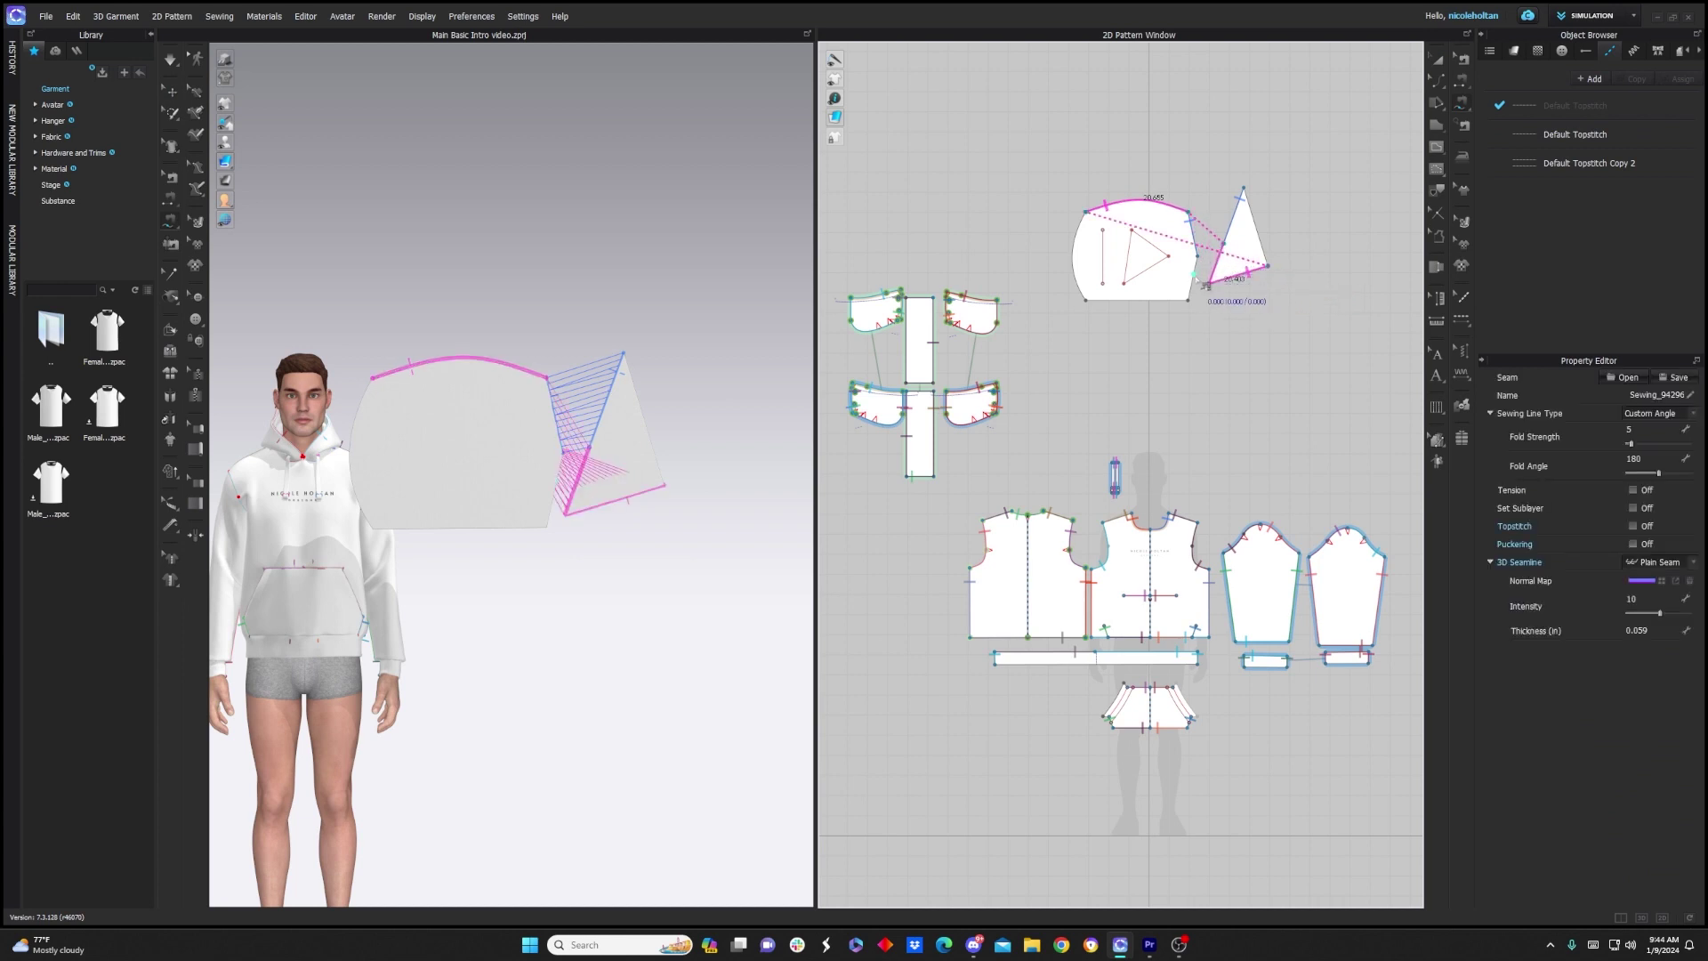
left_click(1191, 299)
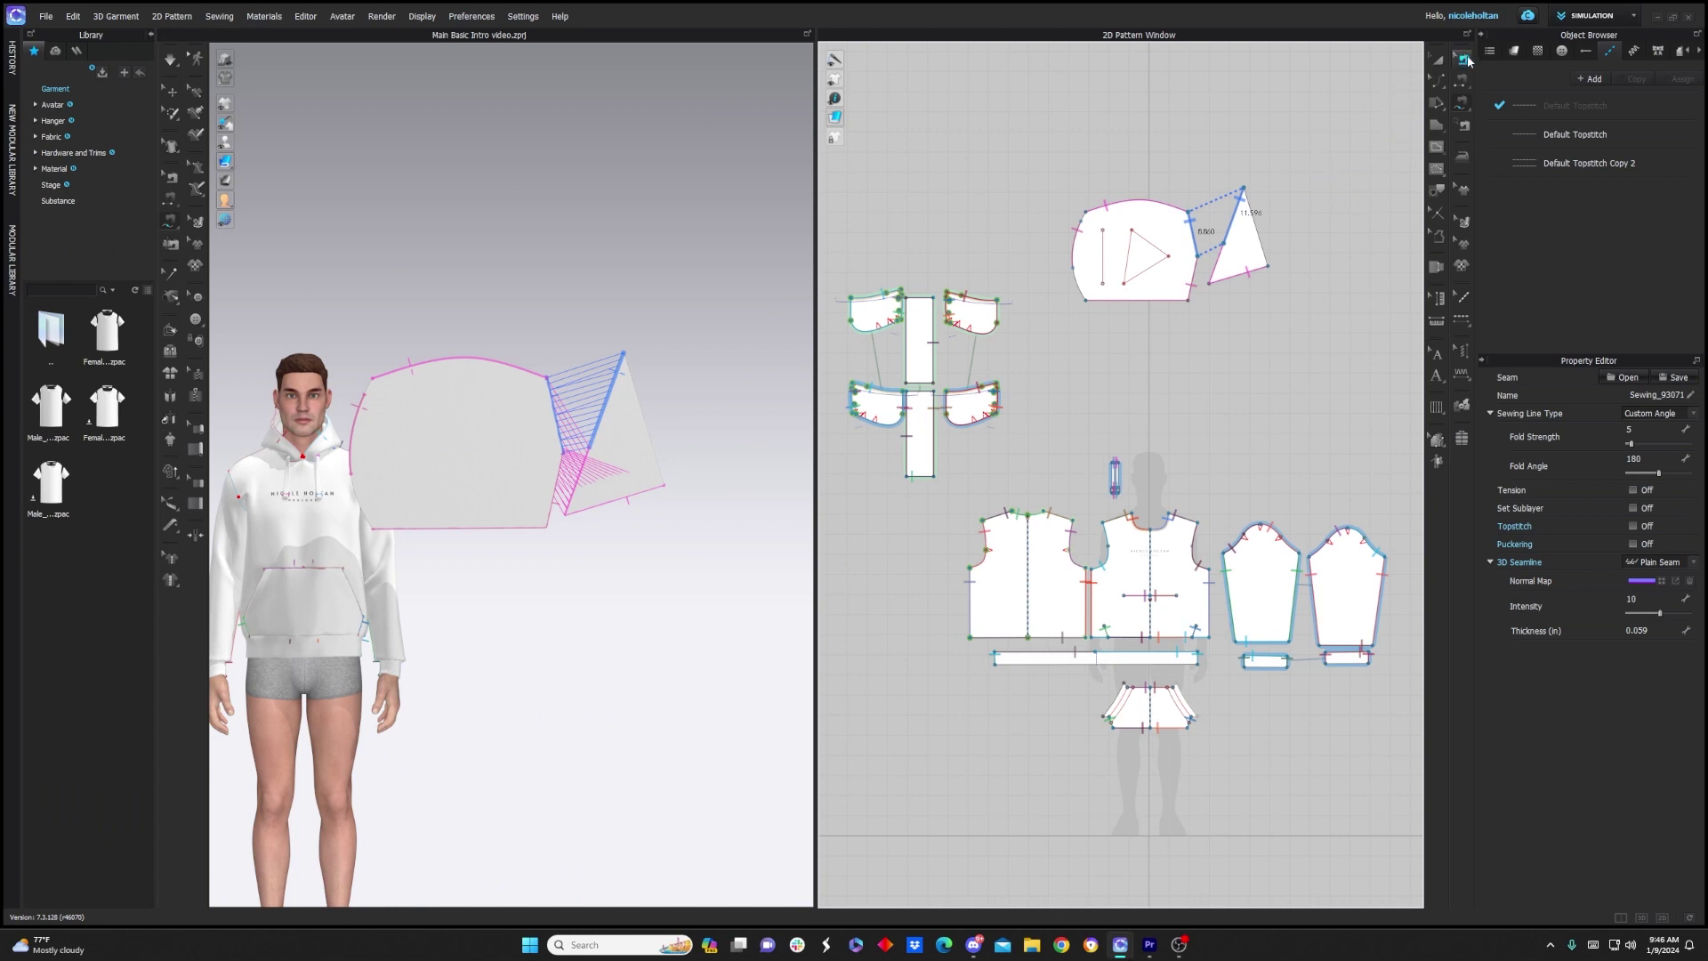
left_click(1463, 61)
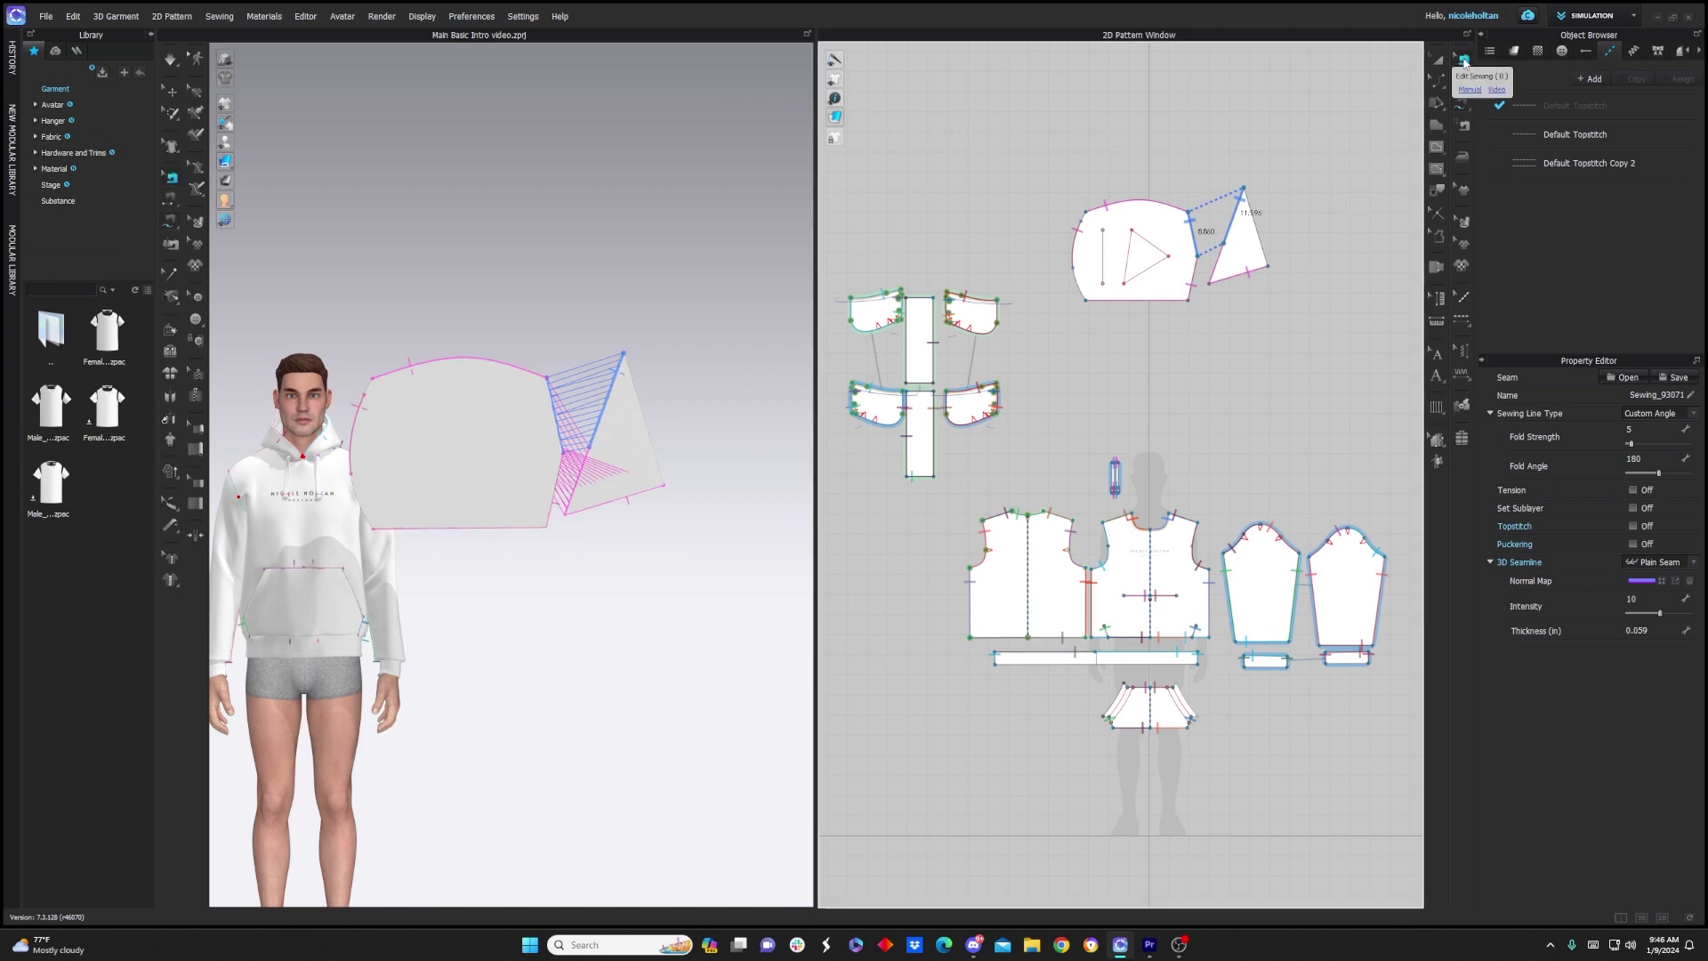
left_click(1178, 212)
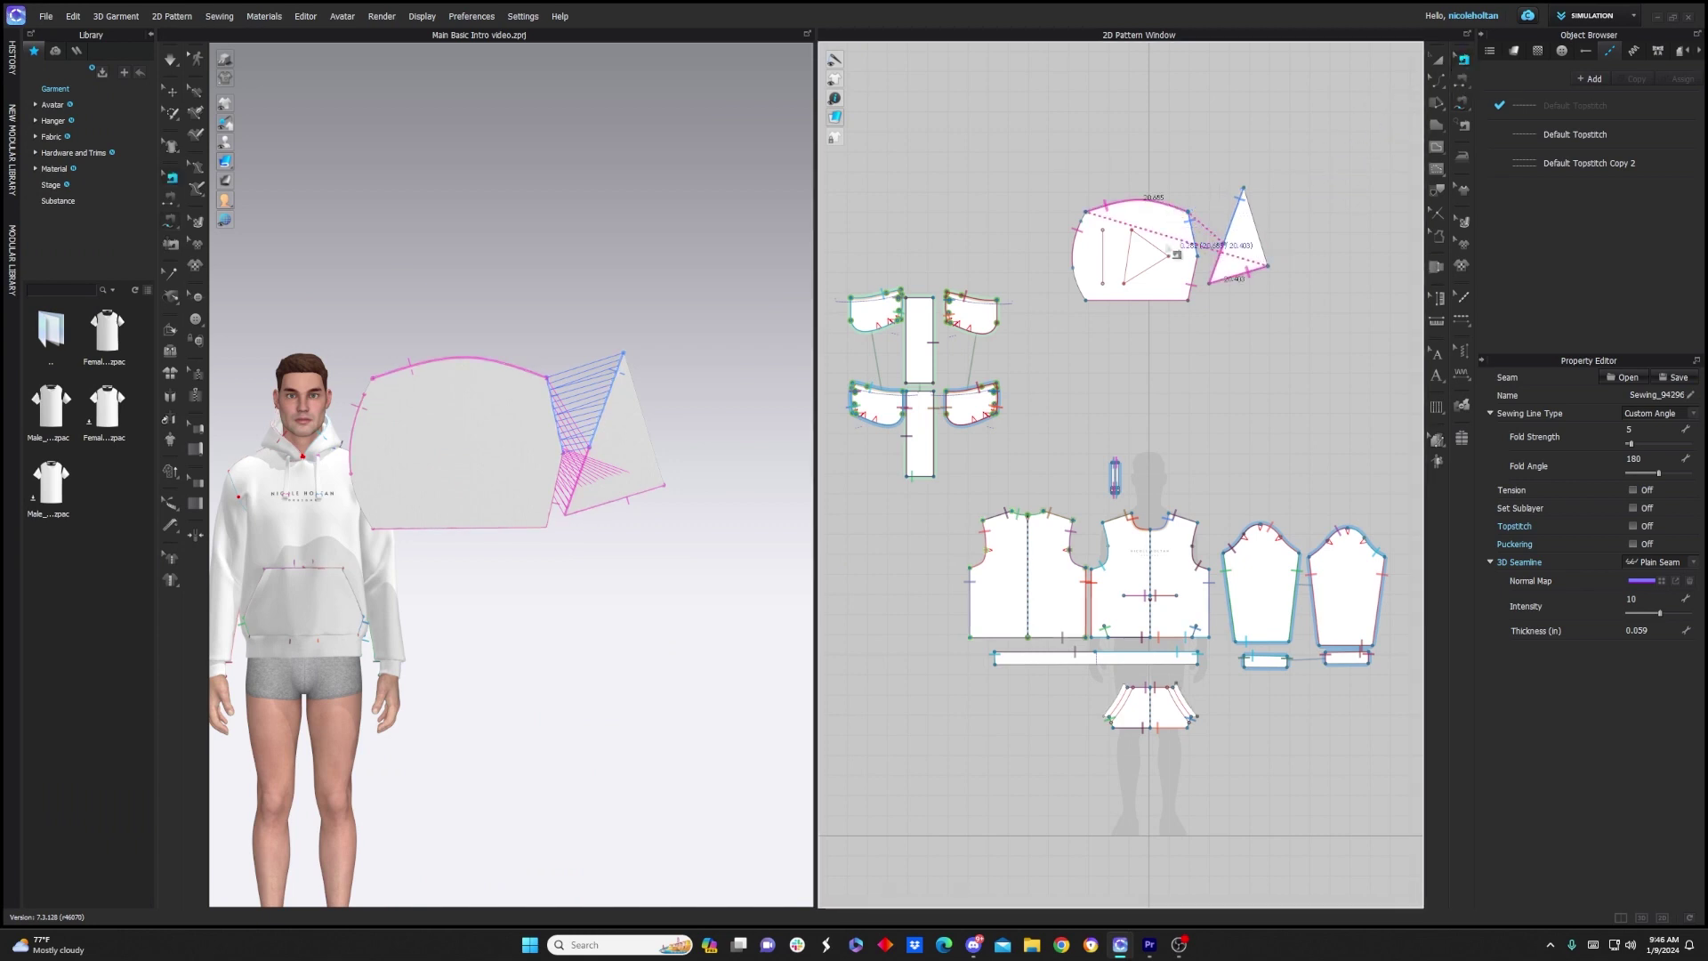
left_click(1103, 302)
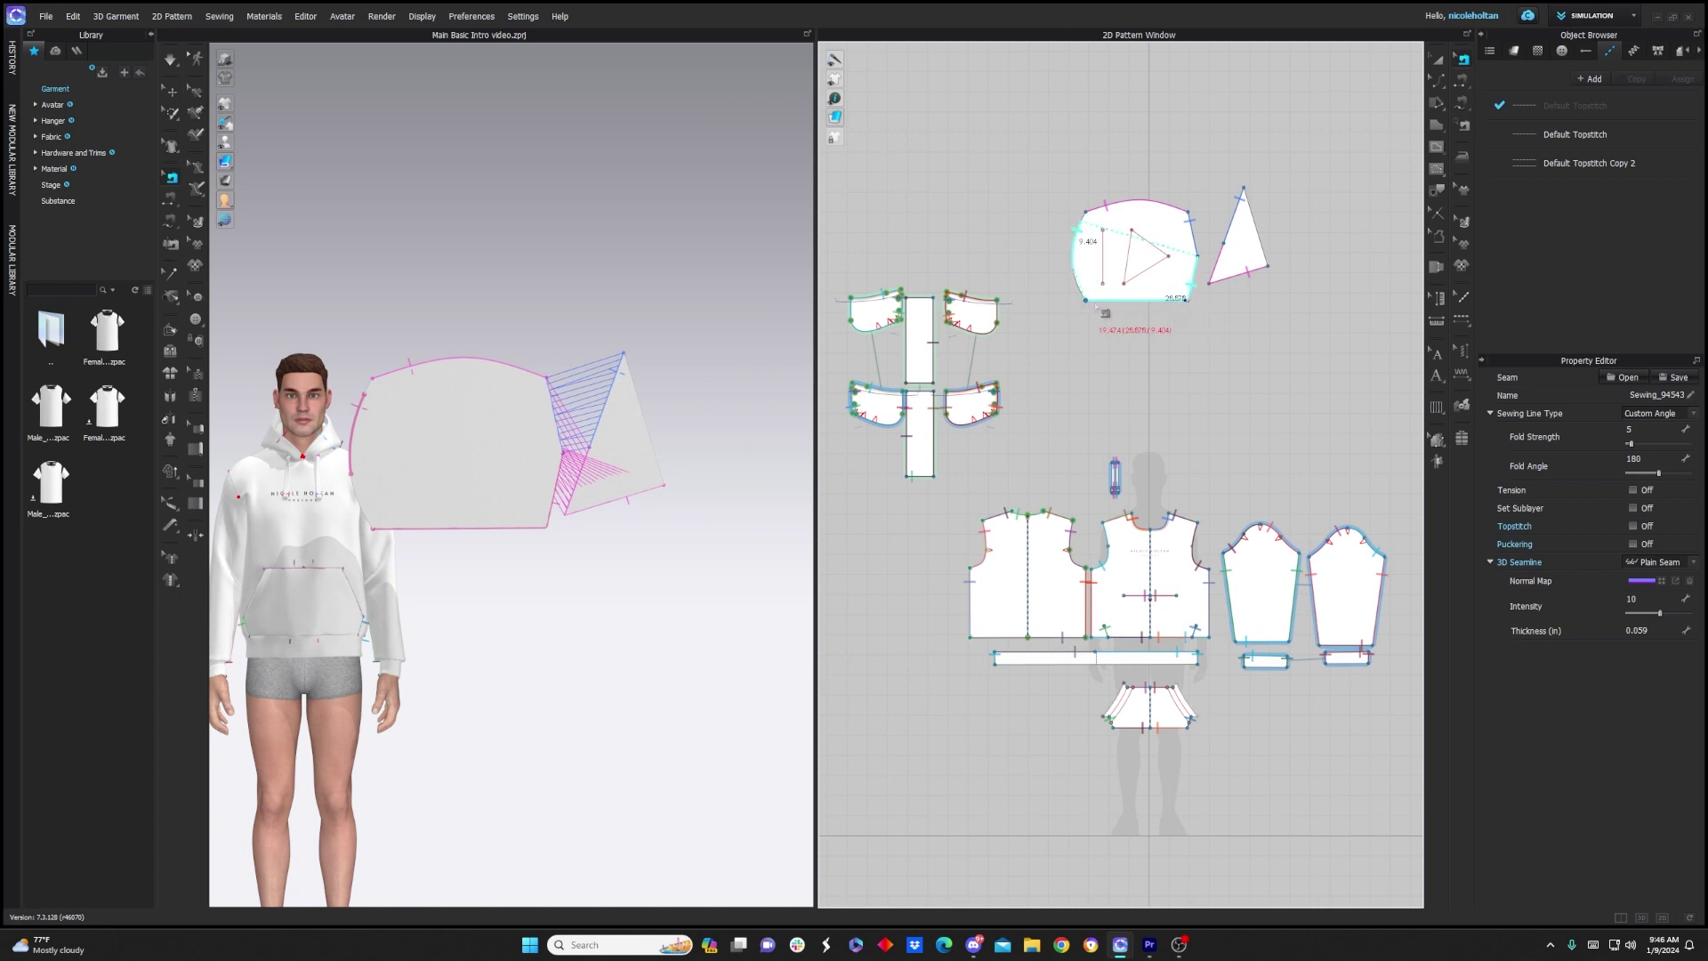
left_click_drag(1106, 307, 1193, 312)
key("Delete")
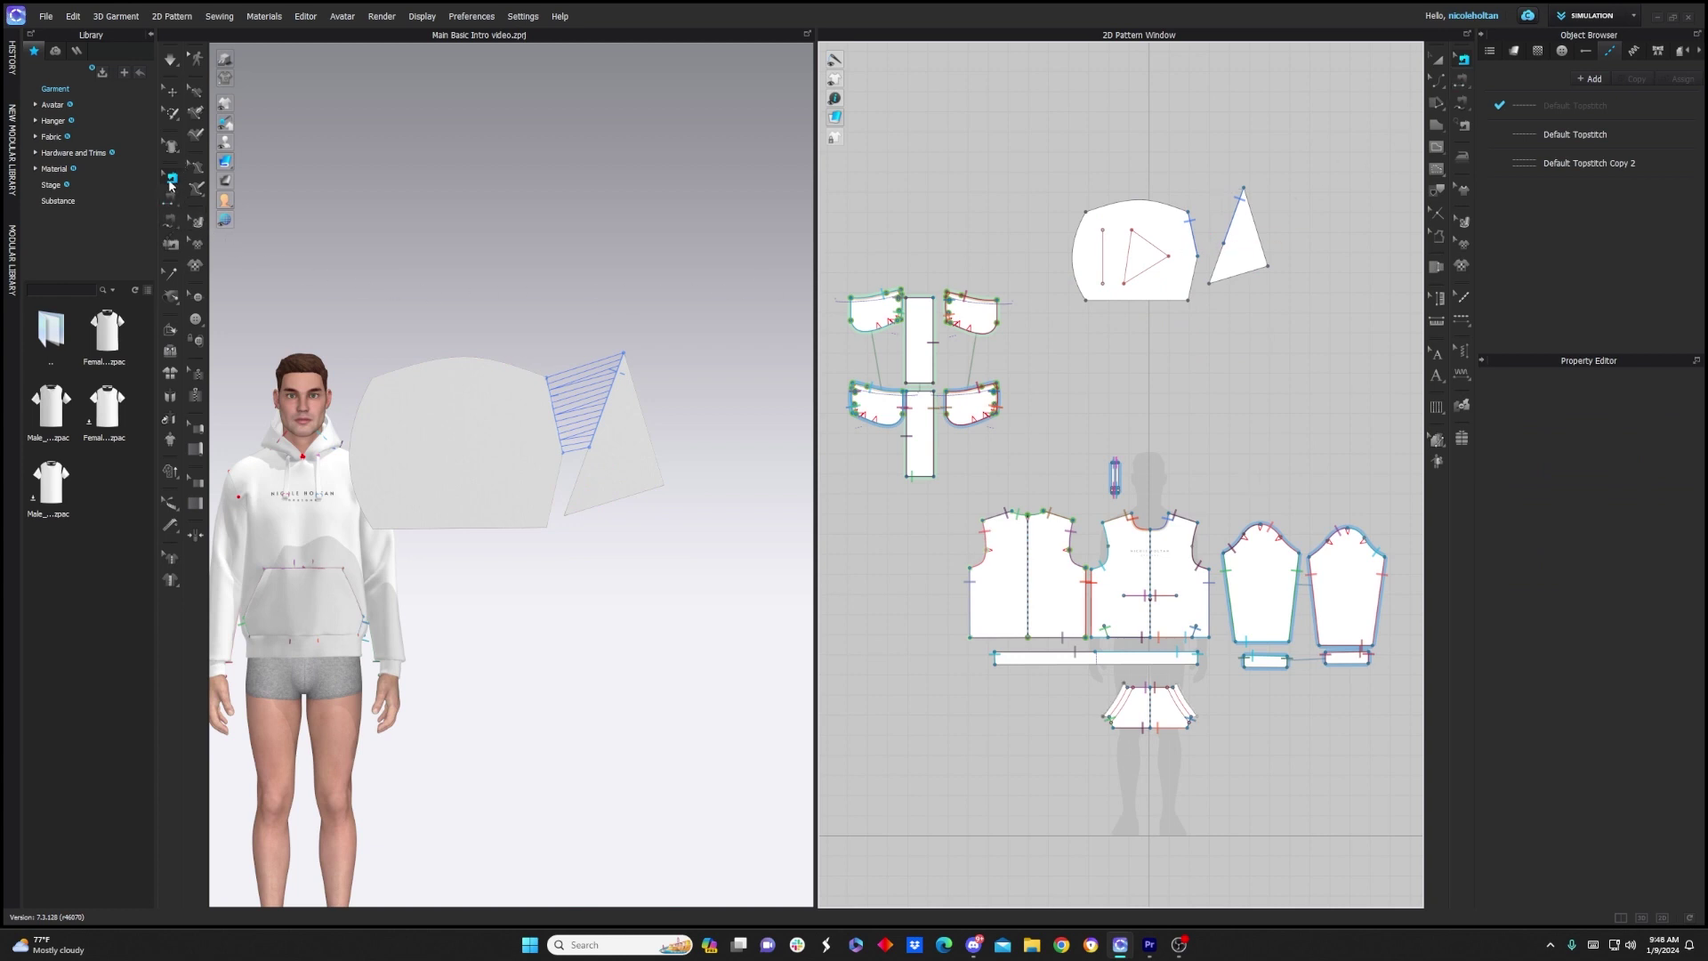
Draw a seam in 3D joining the piece's right edge to the matching triangle edge
left_click(170, 219)
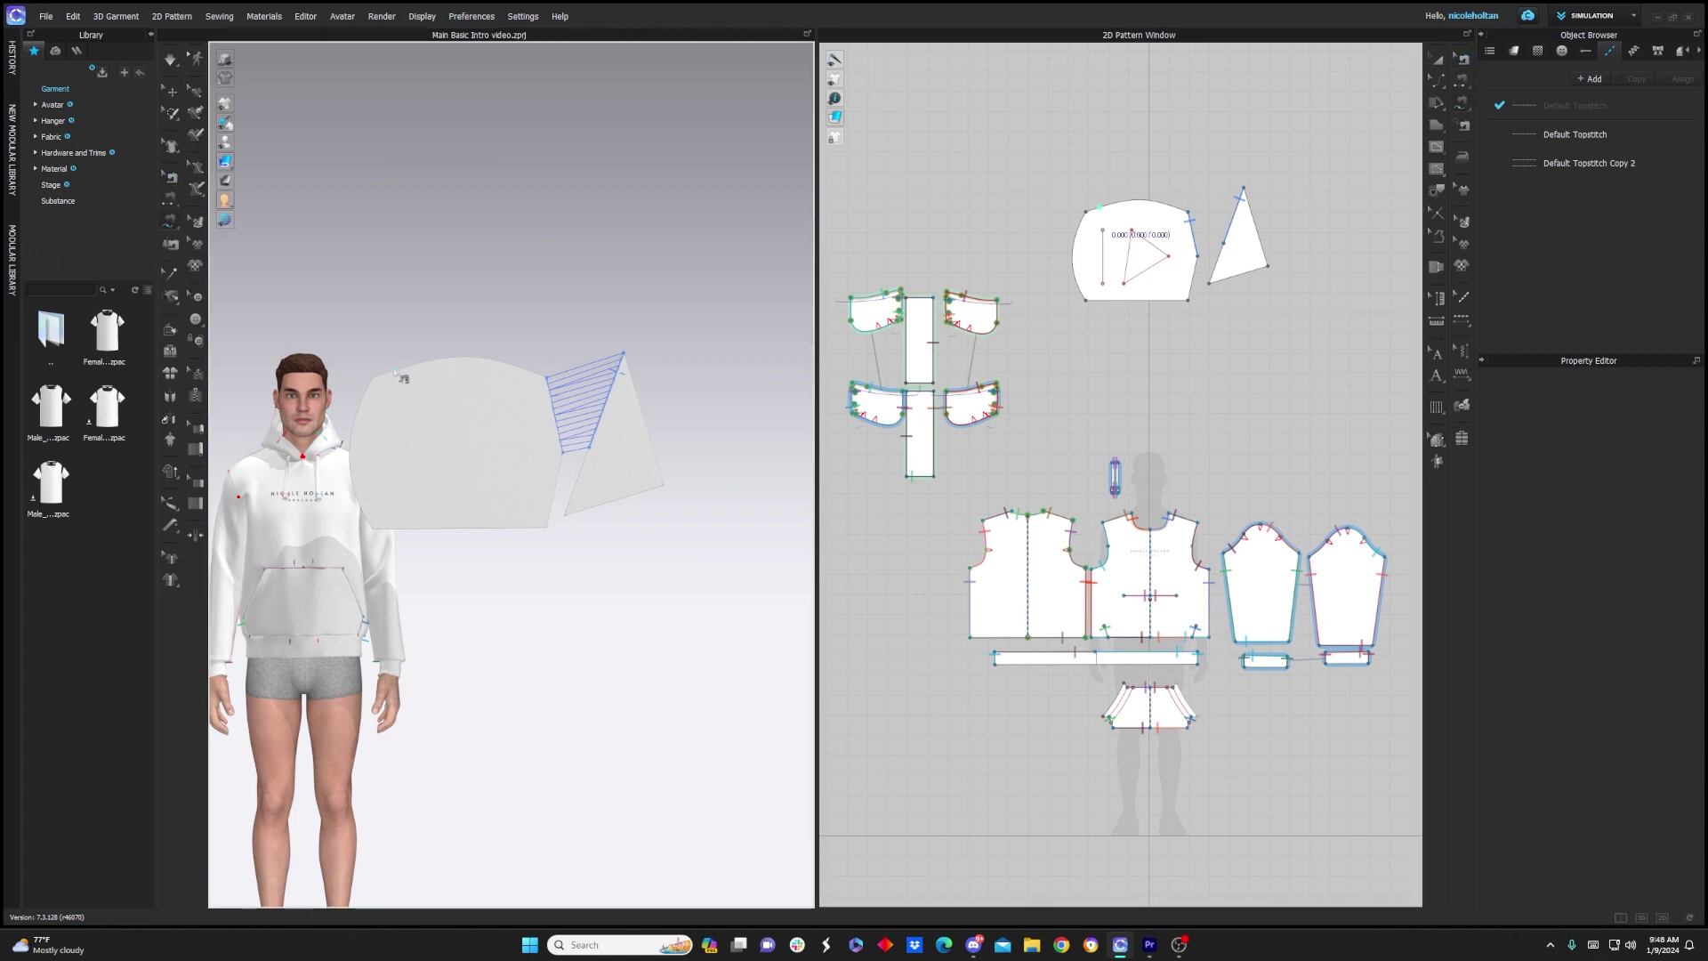
left_click(562, 455)
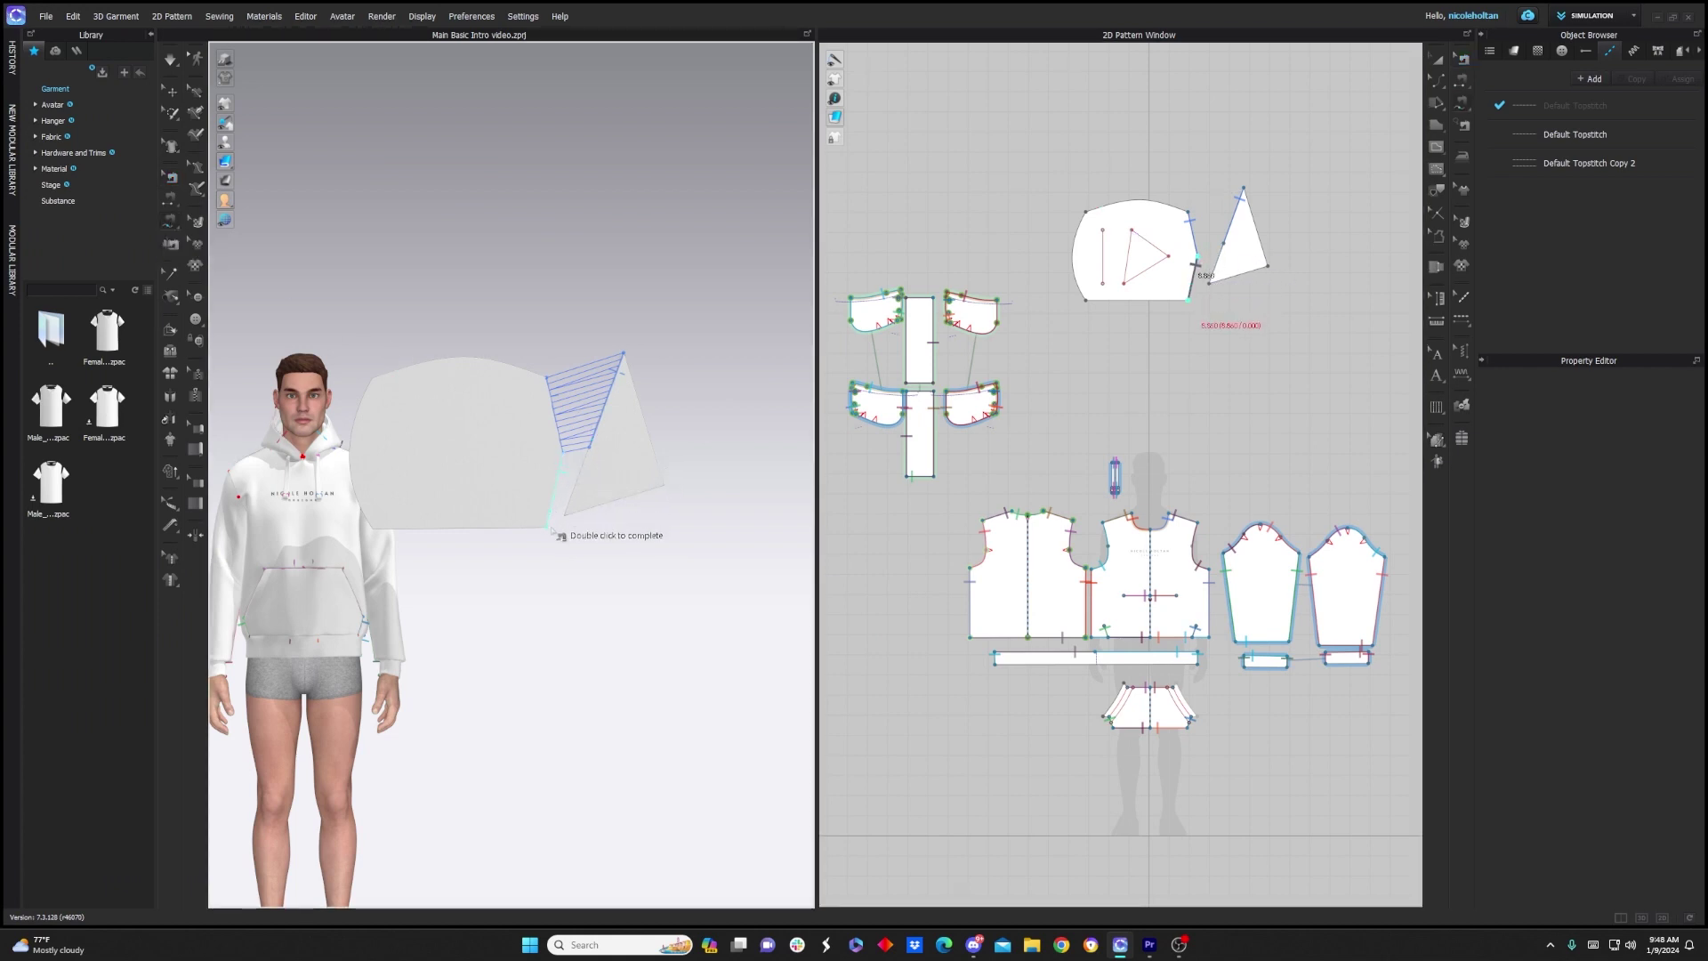
left_click(569, 513)
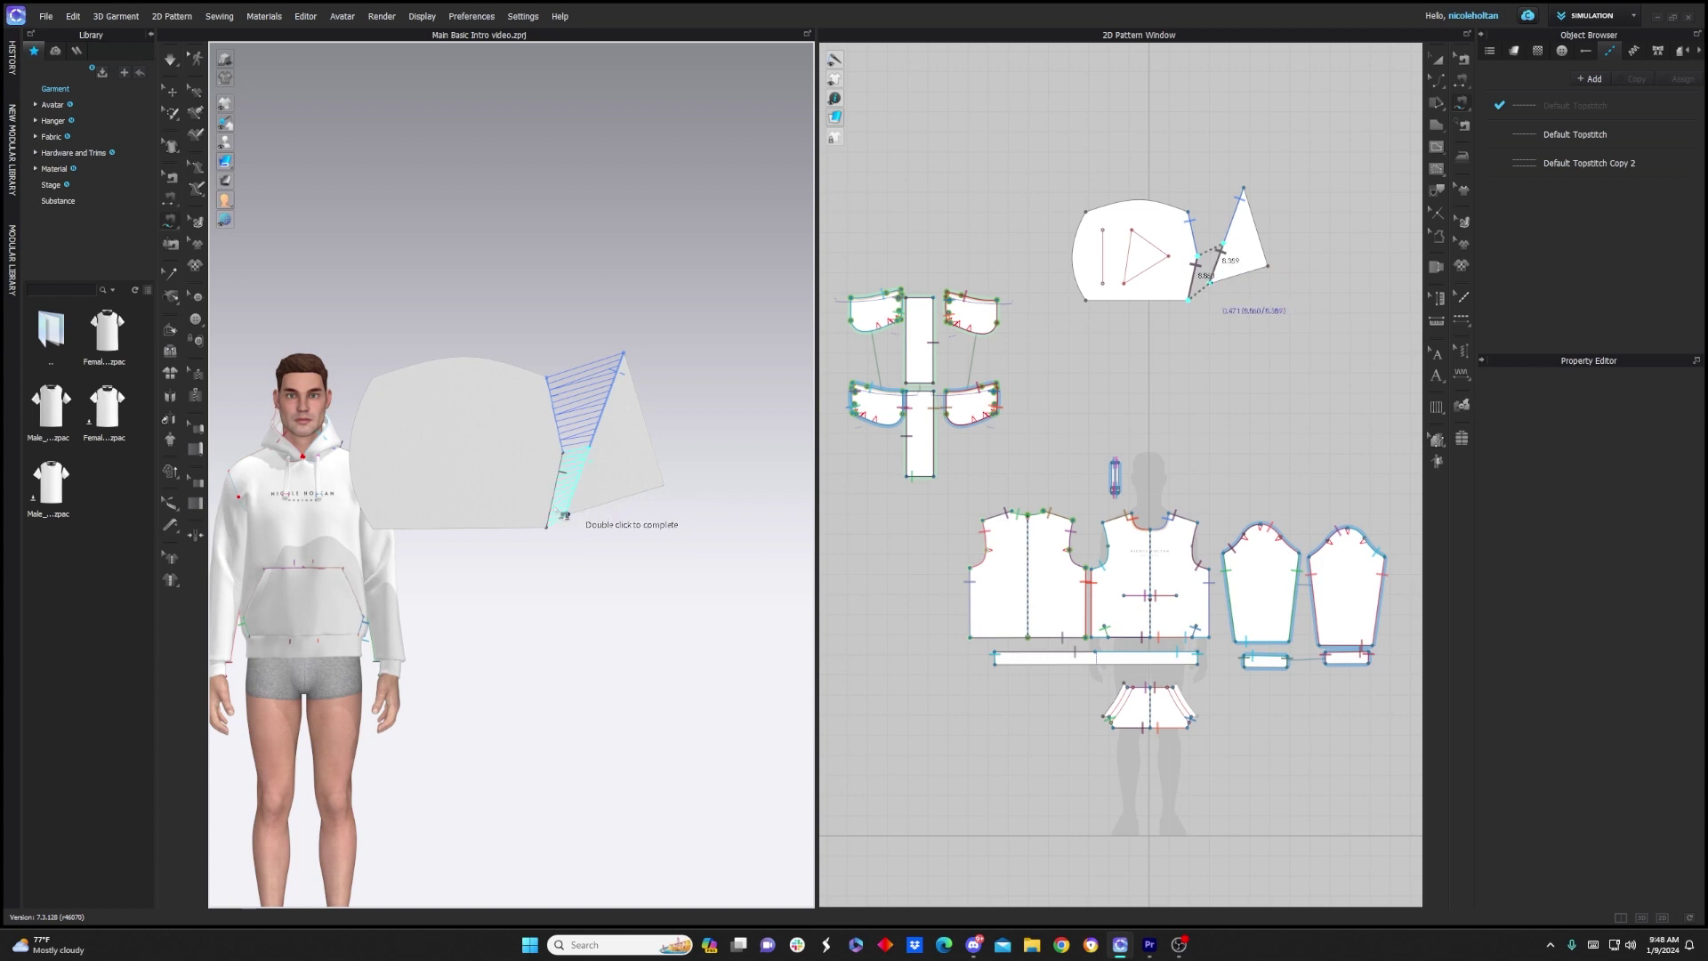
left_click(568, 465)
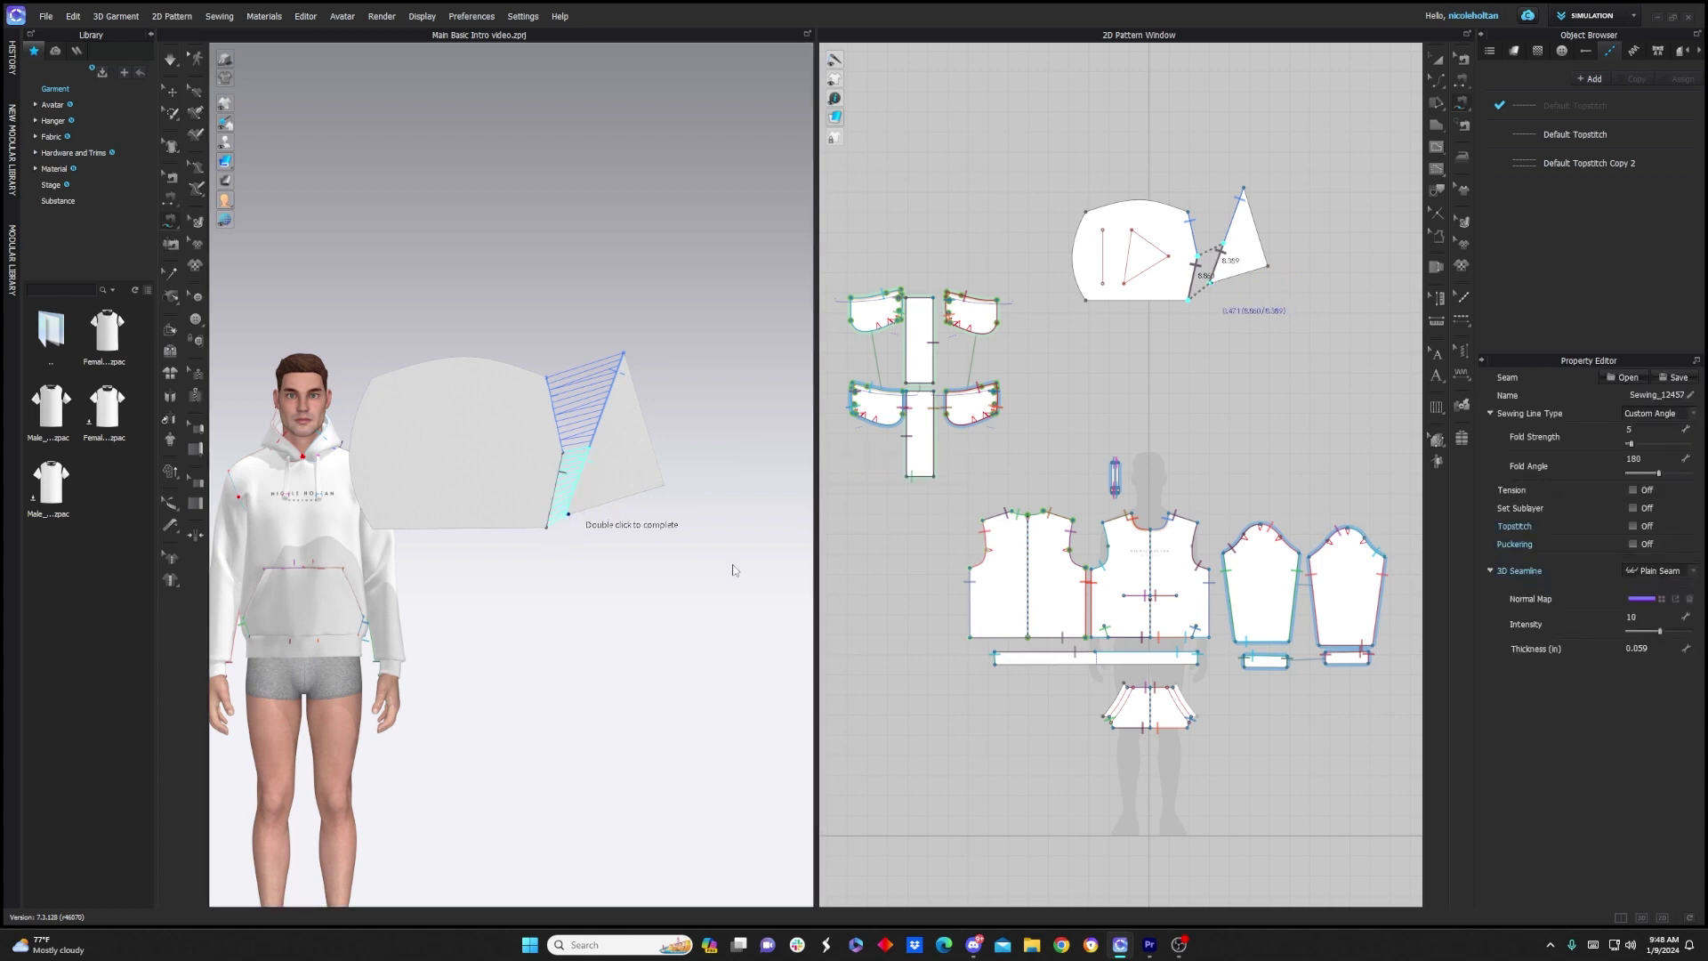
double_click(568, 514)
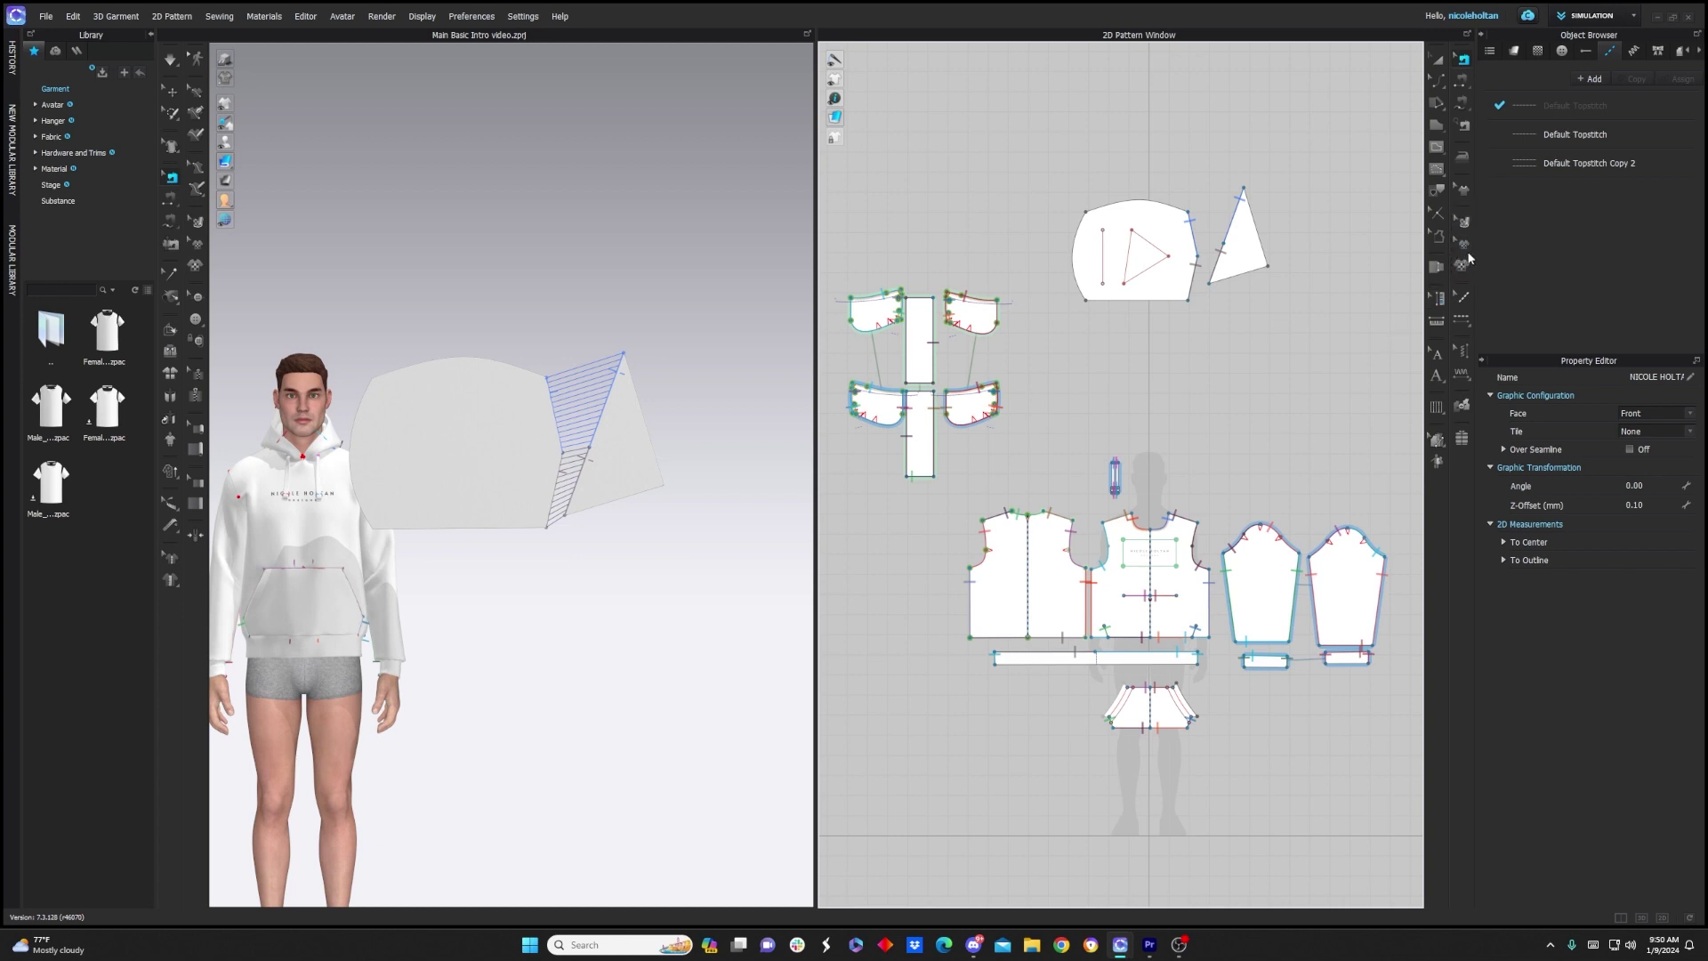
Slightly resize the chest logo graphic on the hoodie
left_click(1463, 244)
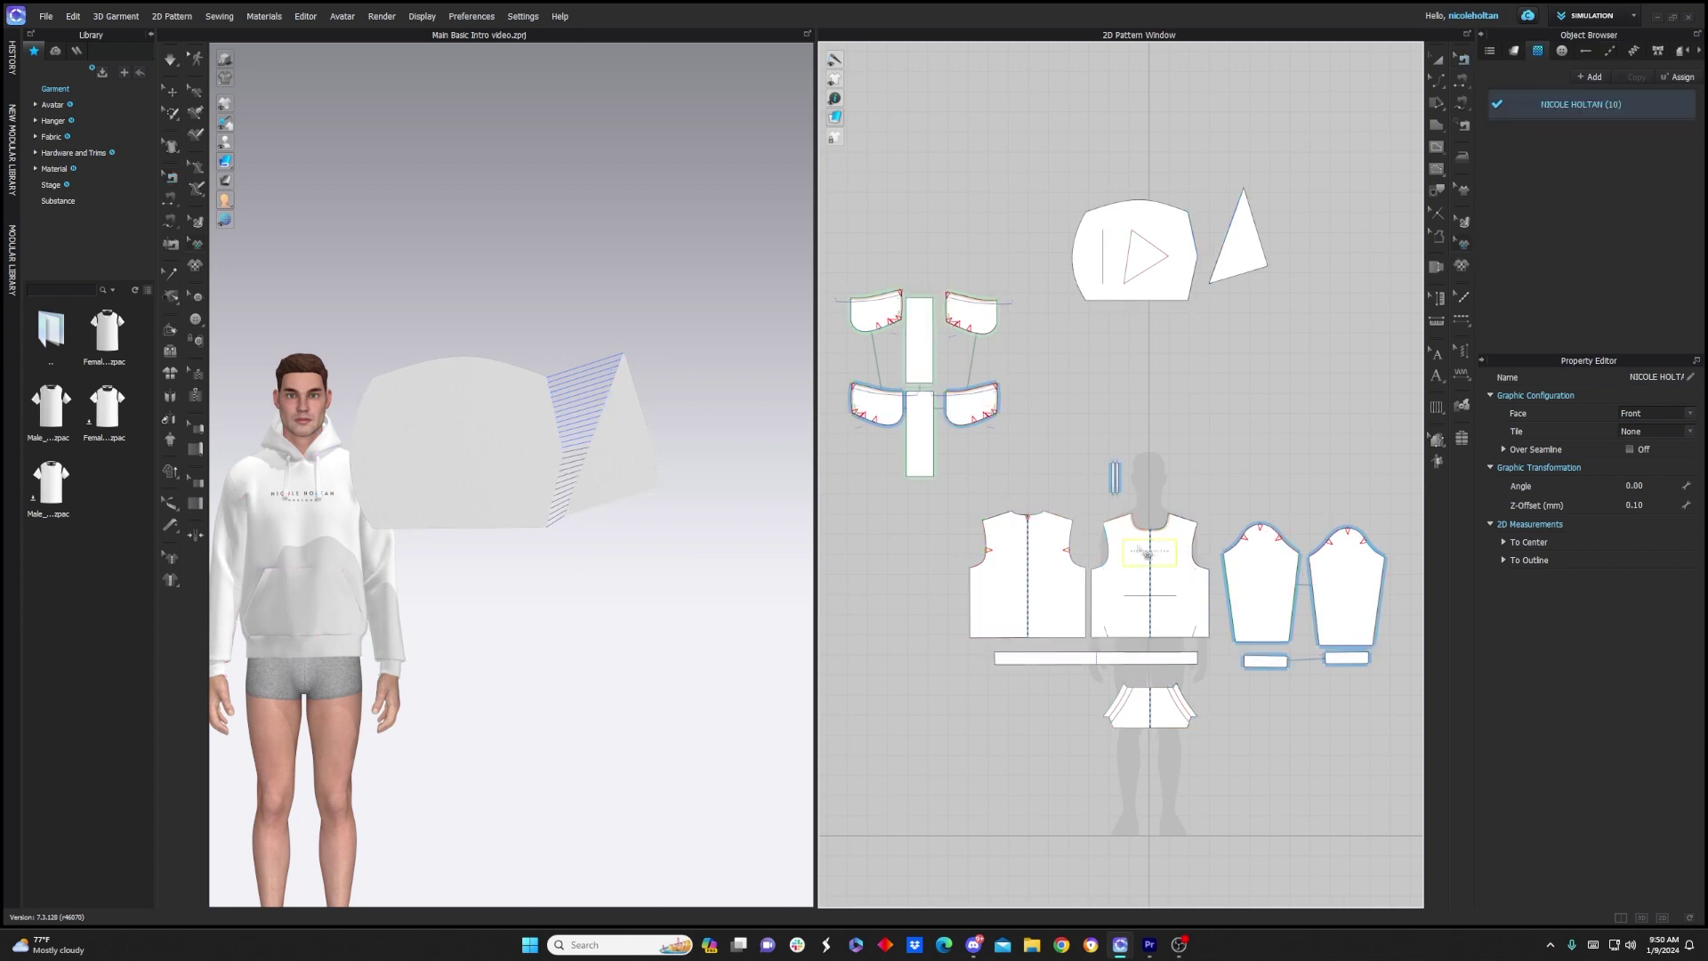
left_click_drag(1184, 519, 1174, 606)
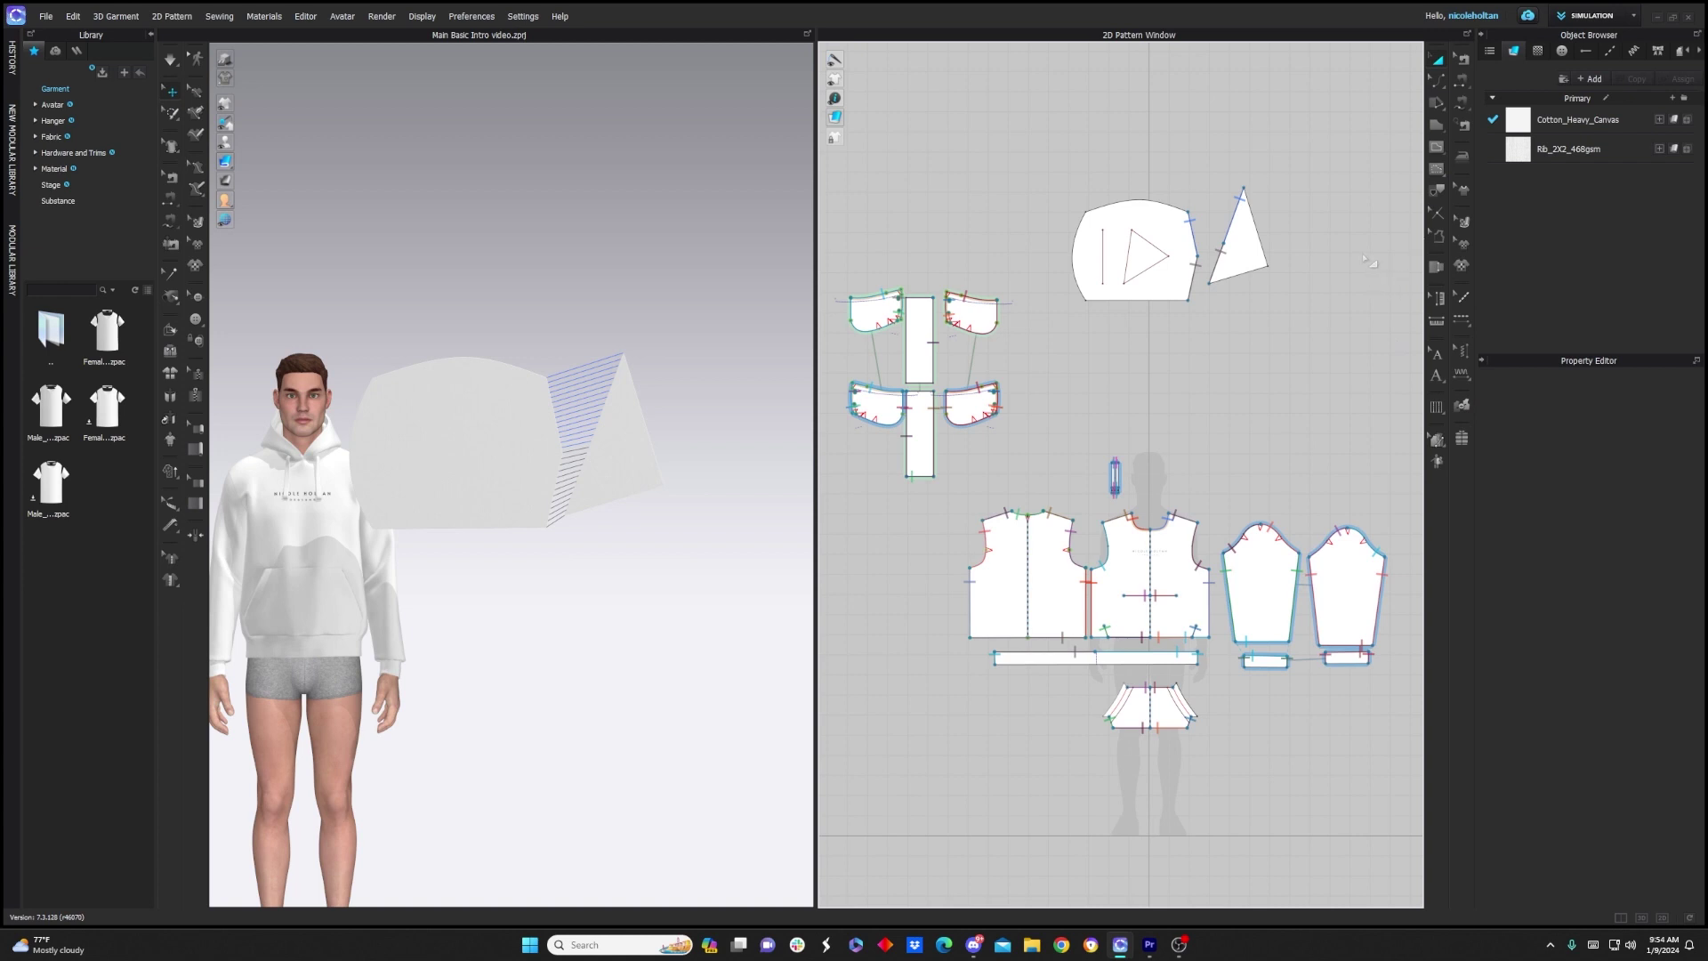
left_click(1439, 191)
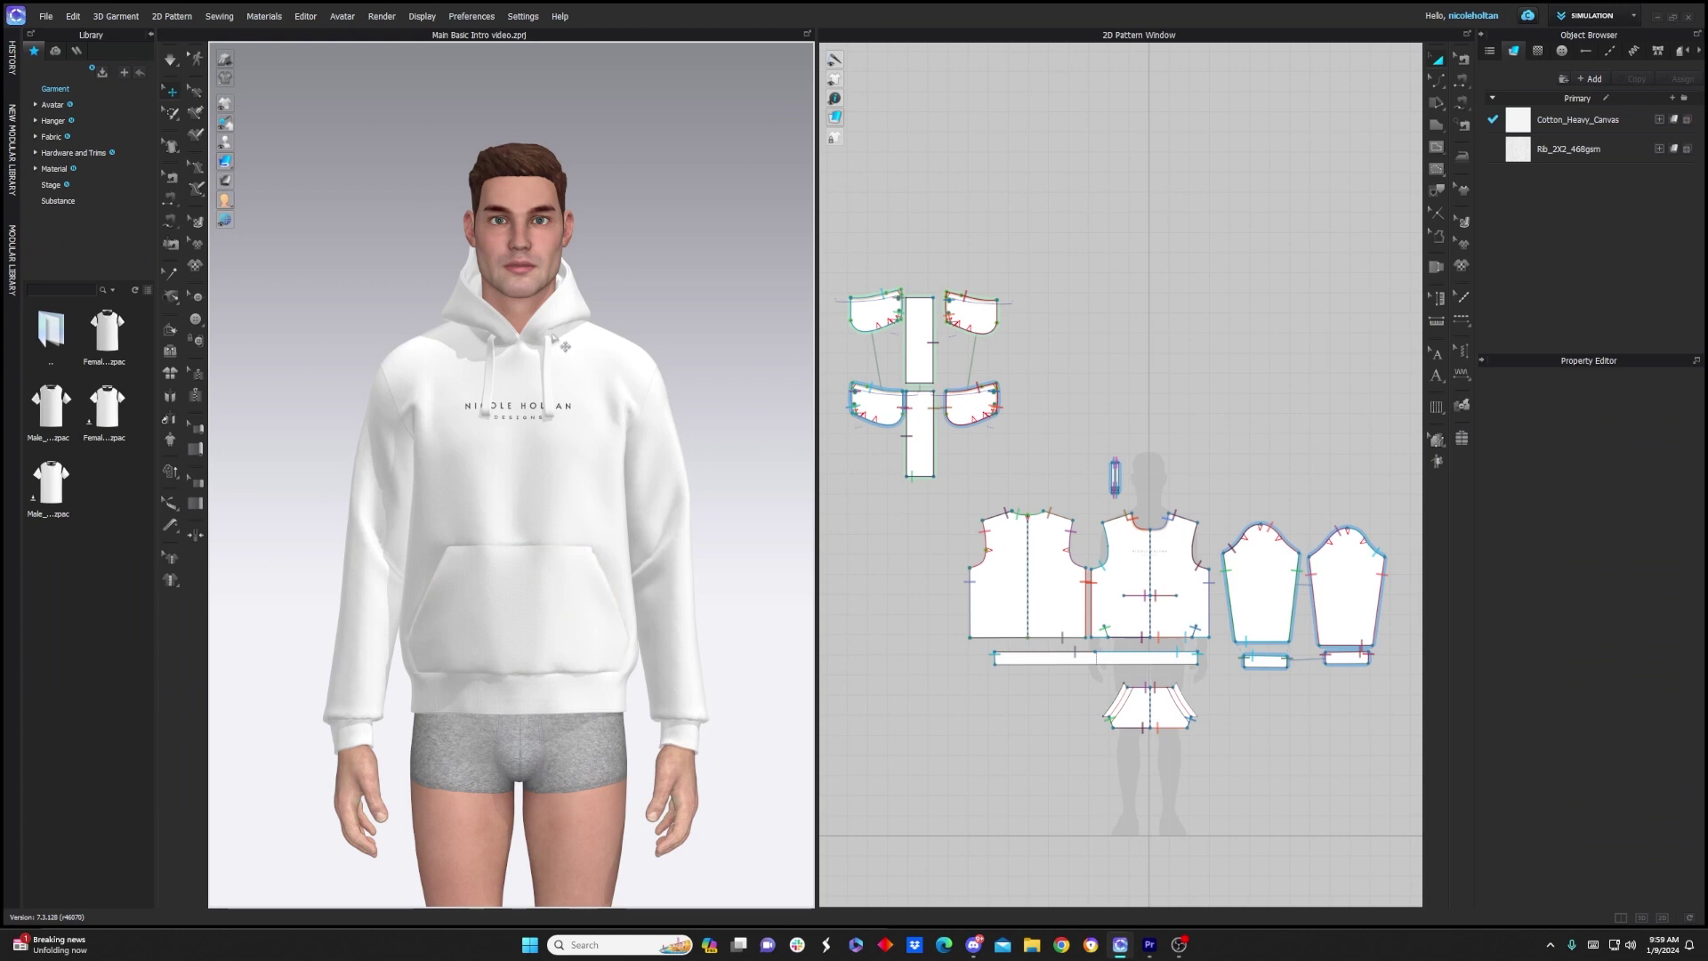
left_click(224, 60)
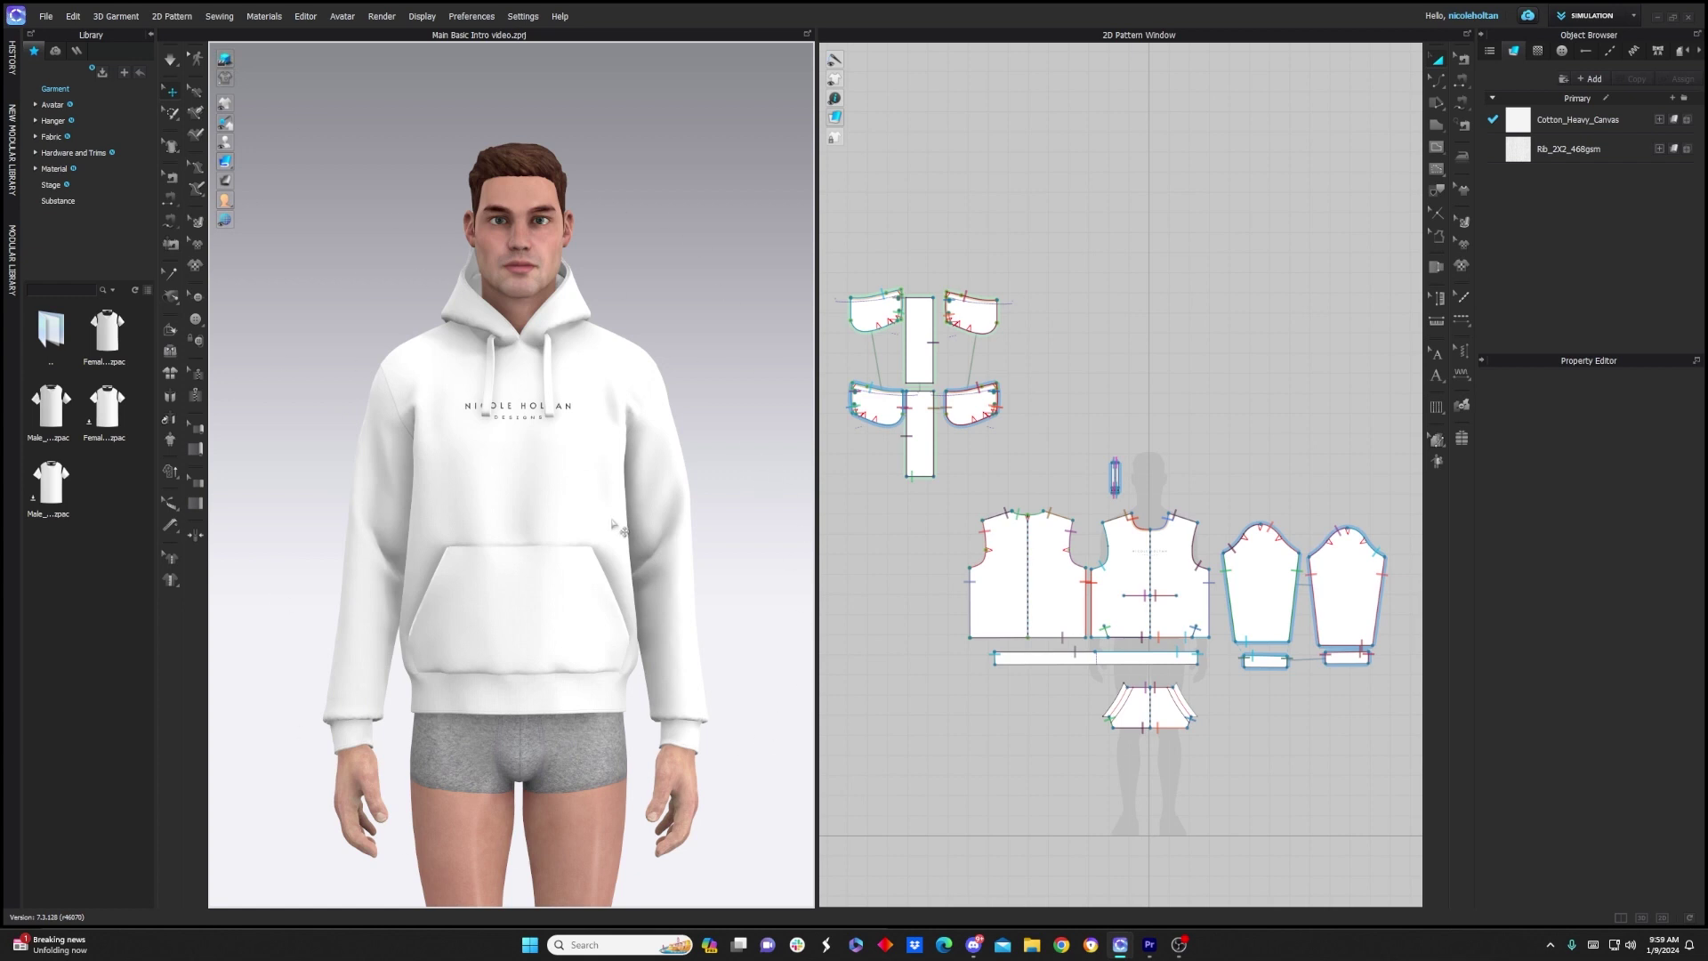
left_click(231, 65)
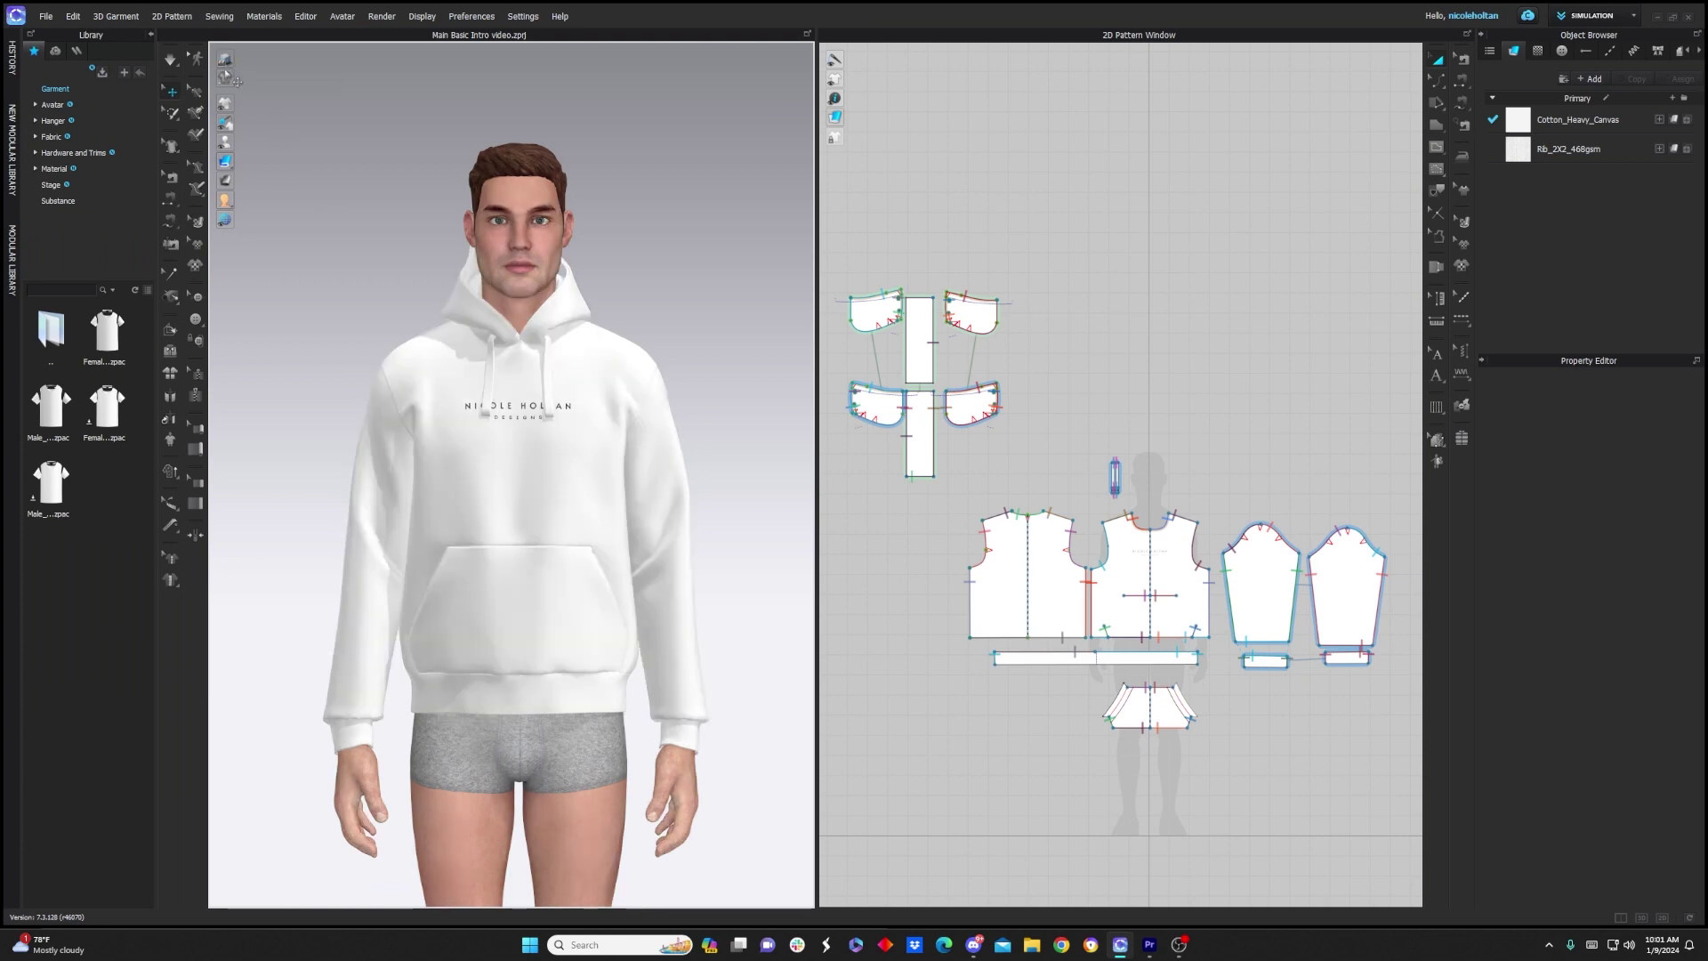
mouse_move(240, 112)
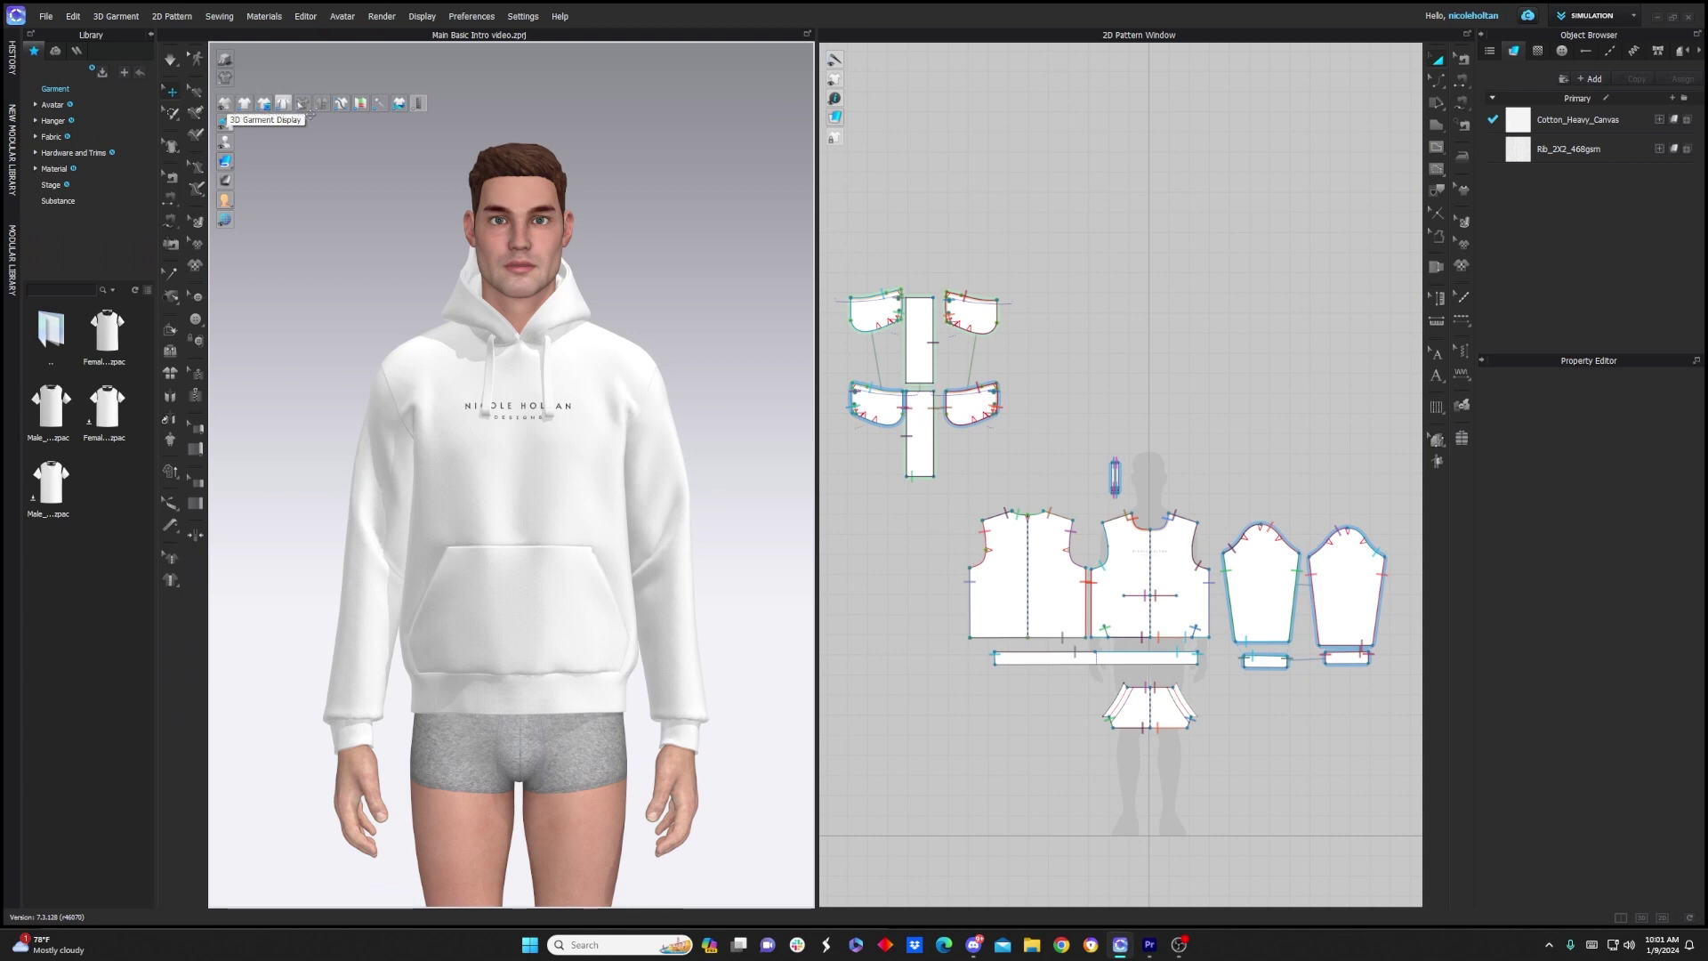
left_click(254, 112)
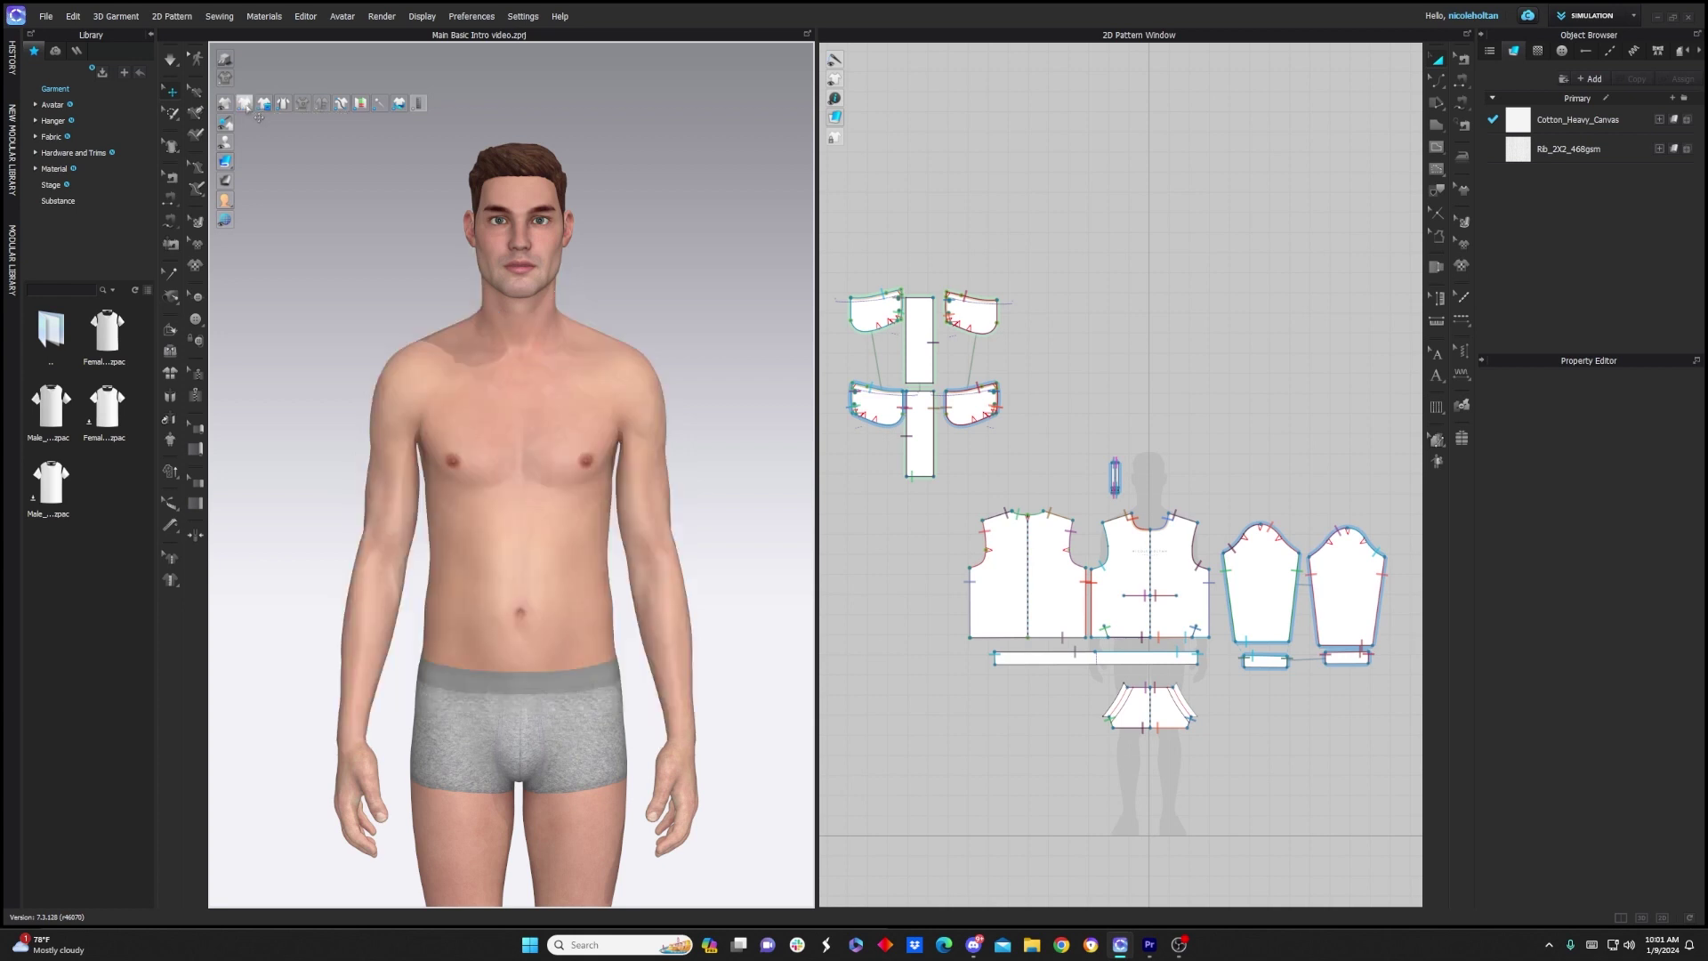
left_click(256, 113)
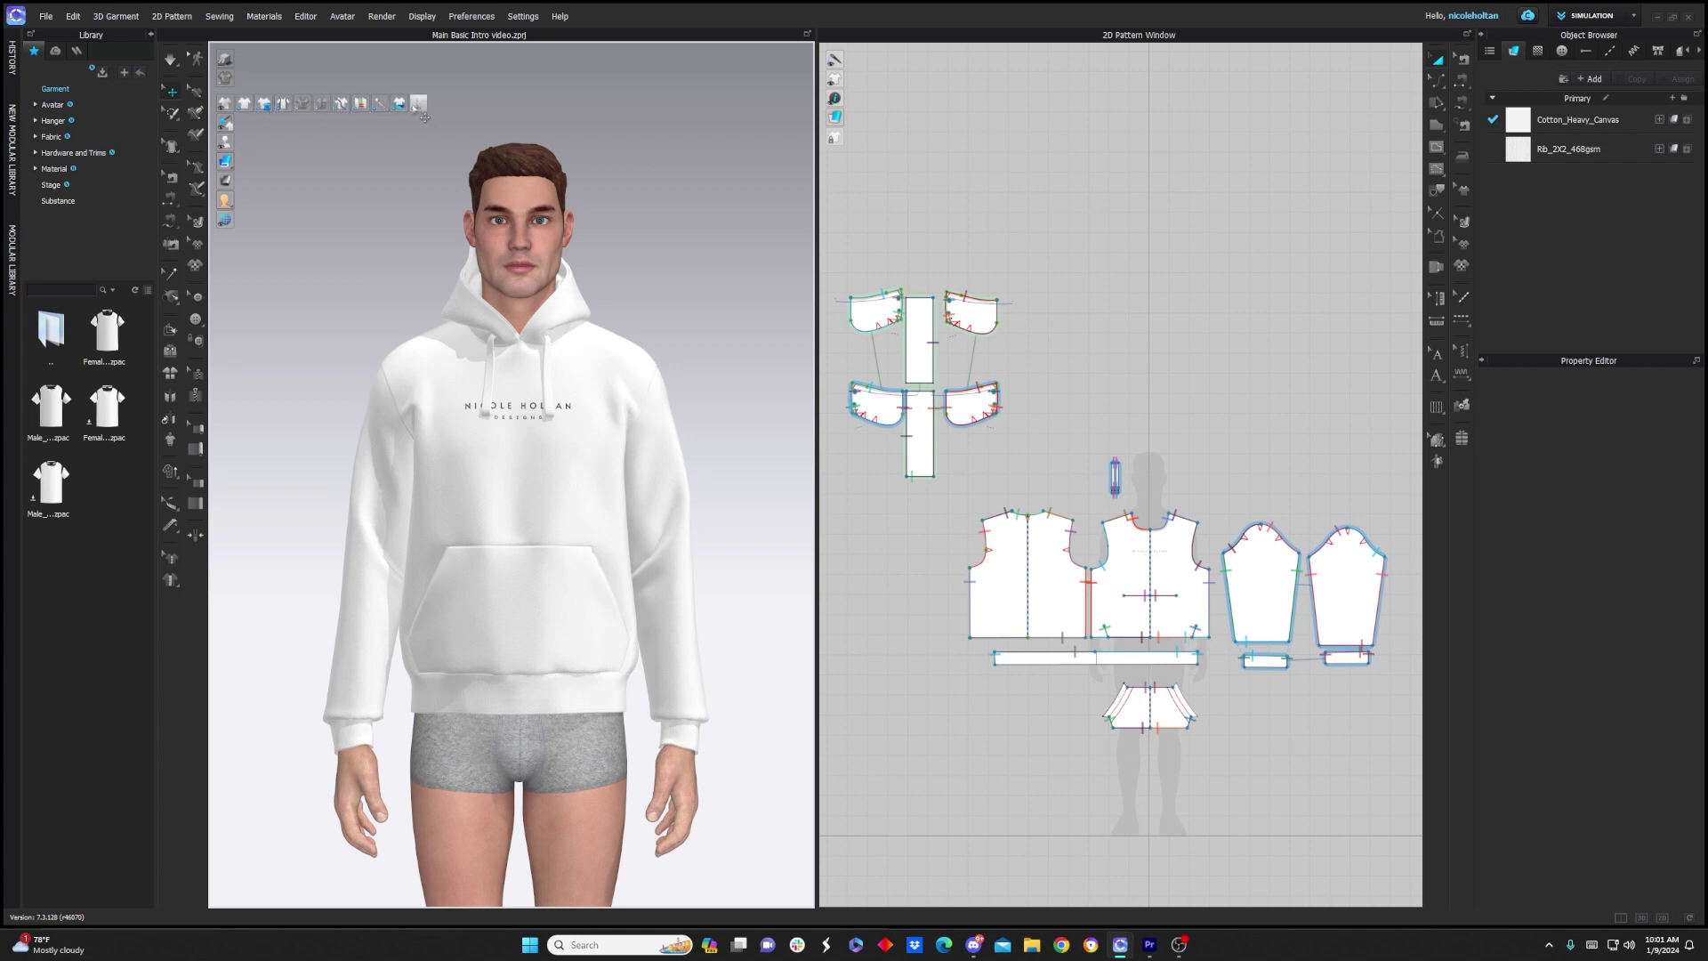
left_click(302, 104)
left_click(322, 109)
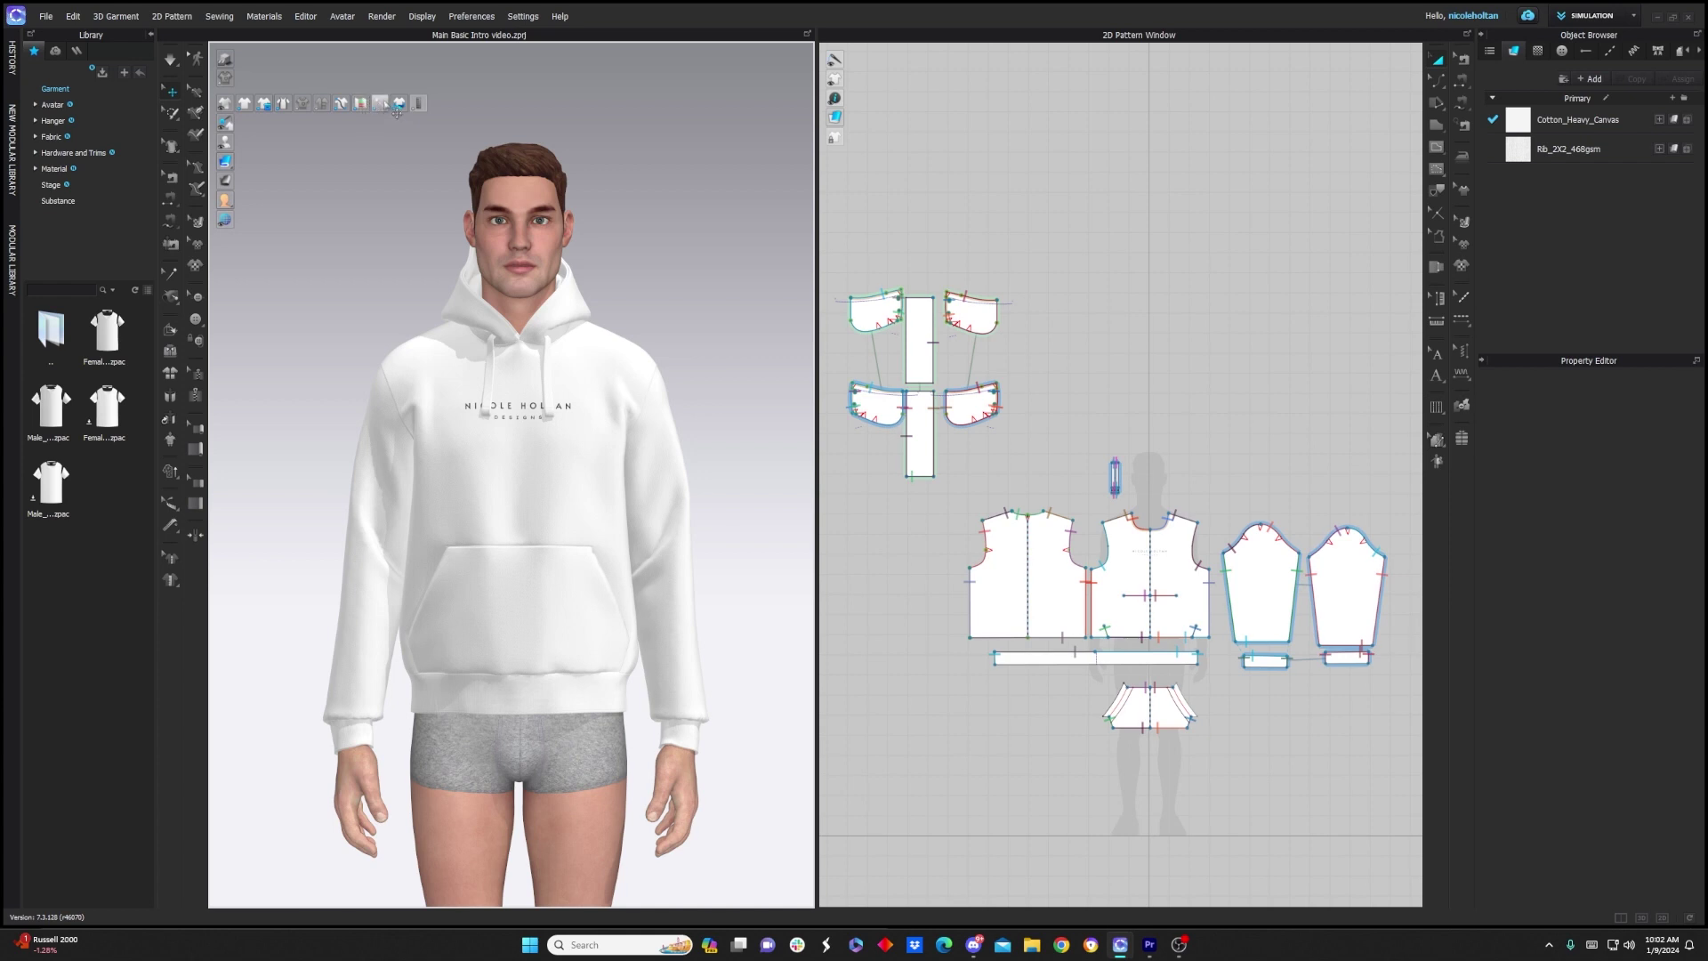
left_click(245, 105)
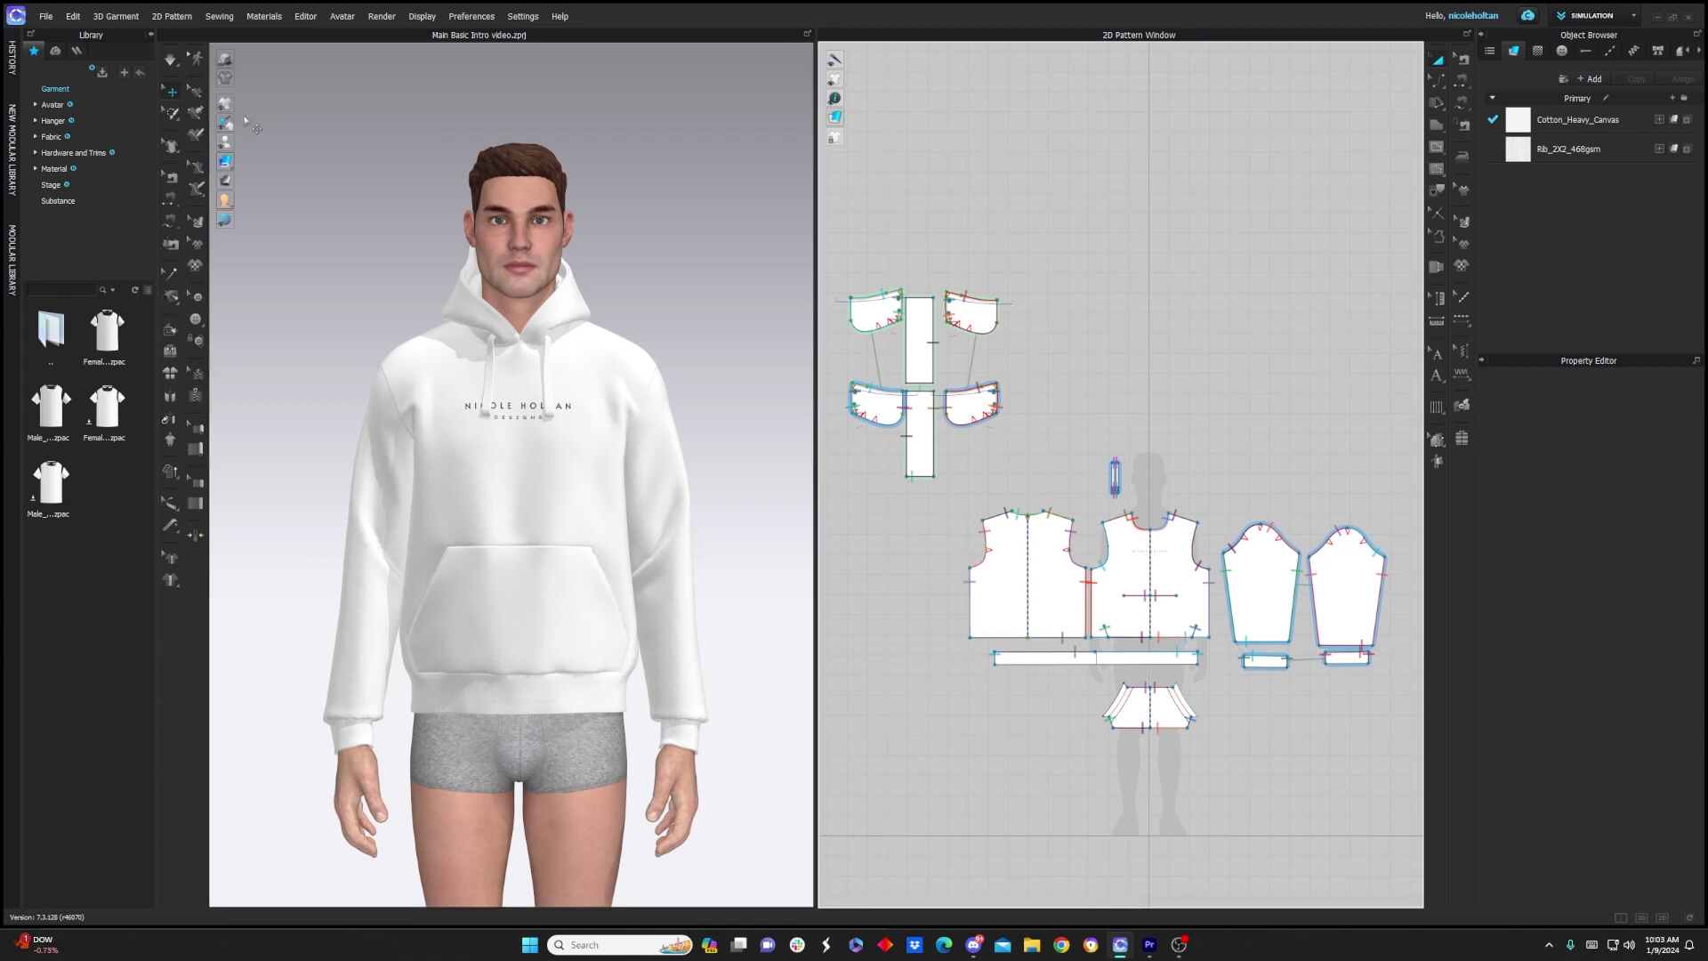
mouse_move(240, 136)
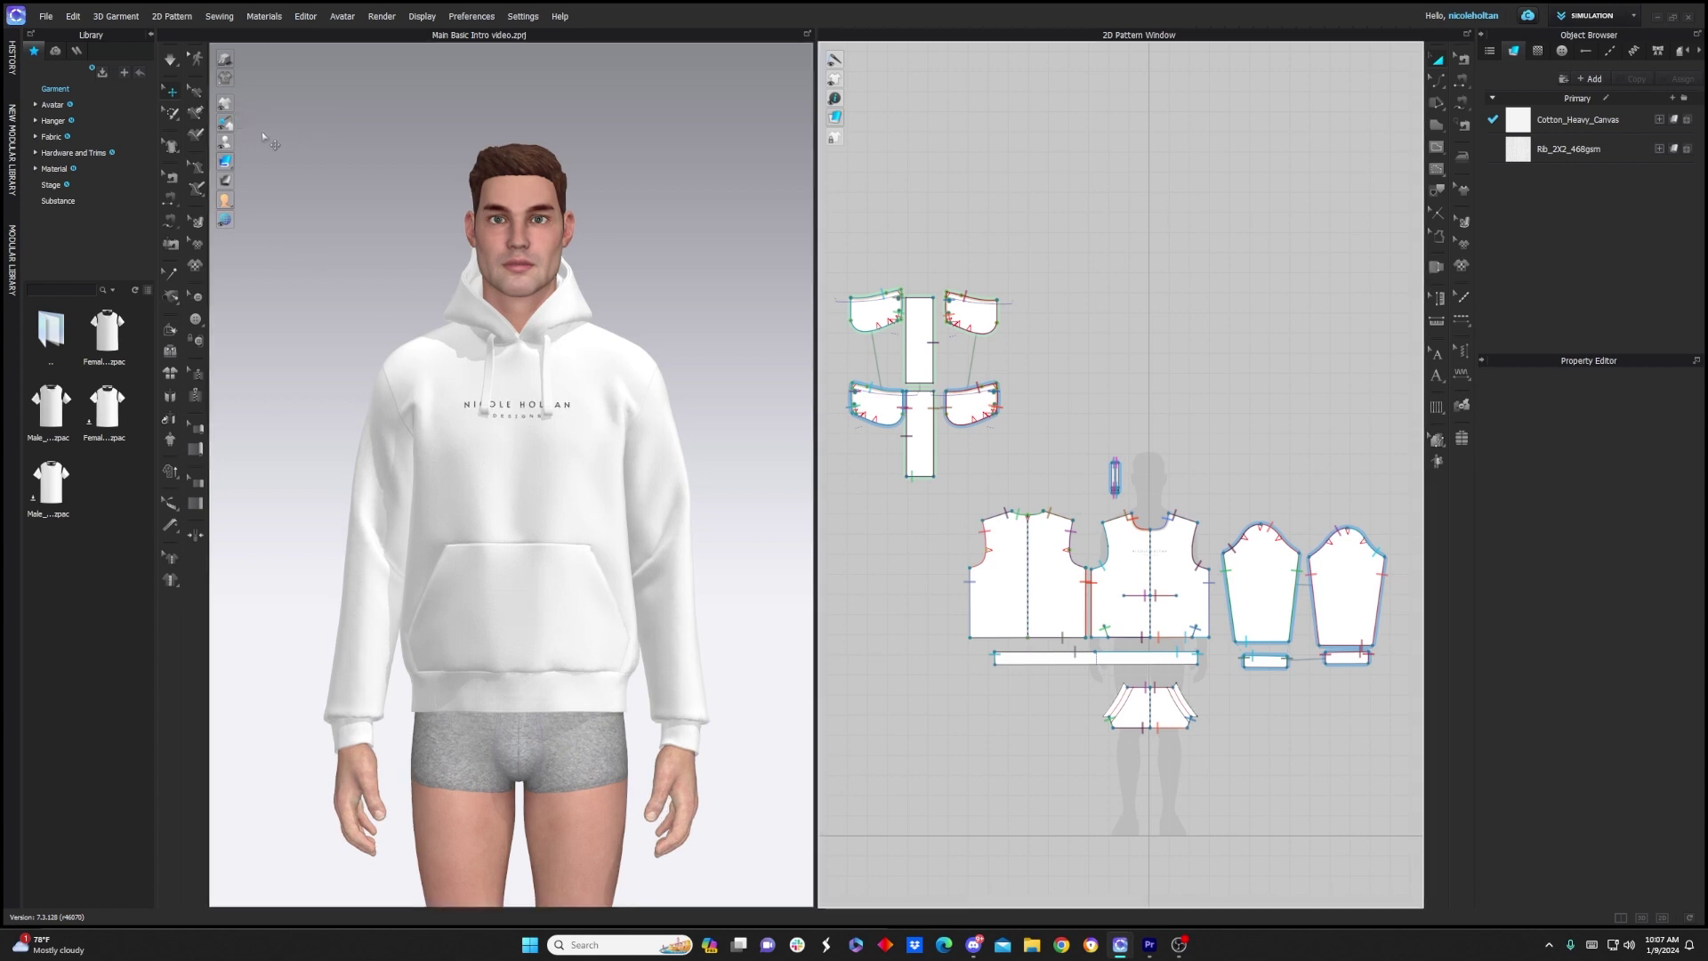
mouse_move(230, 145)
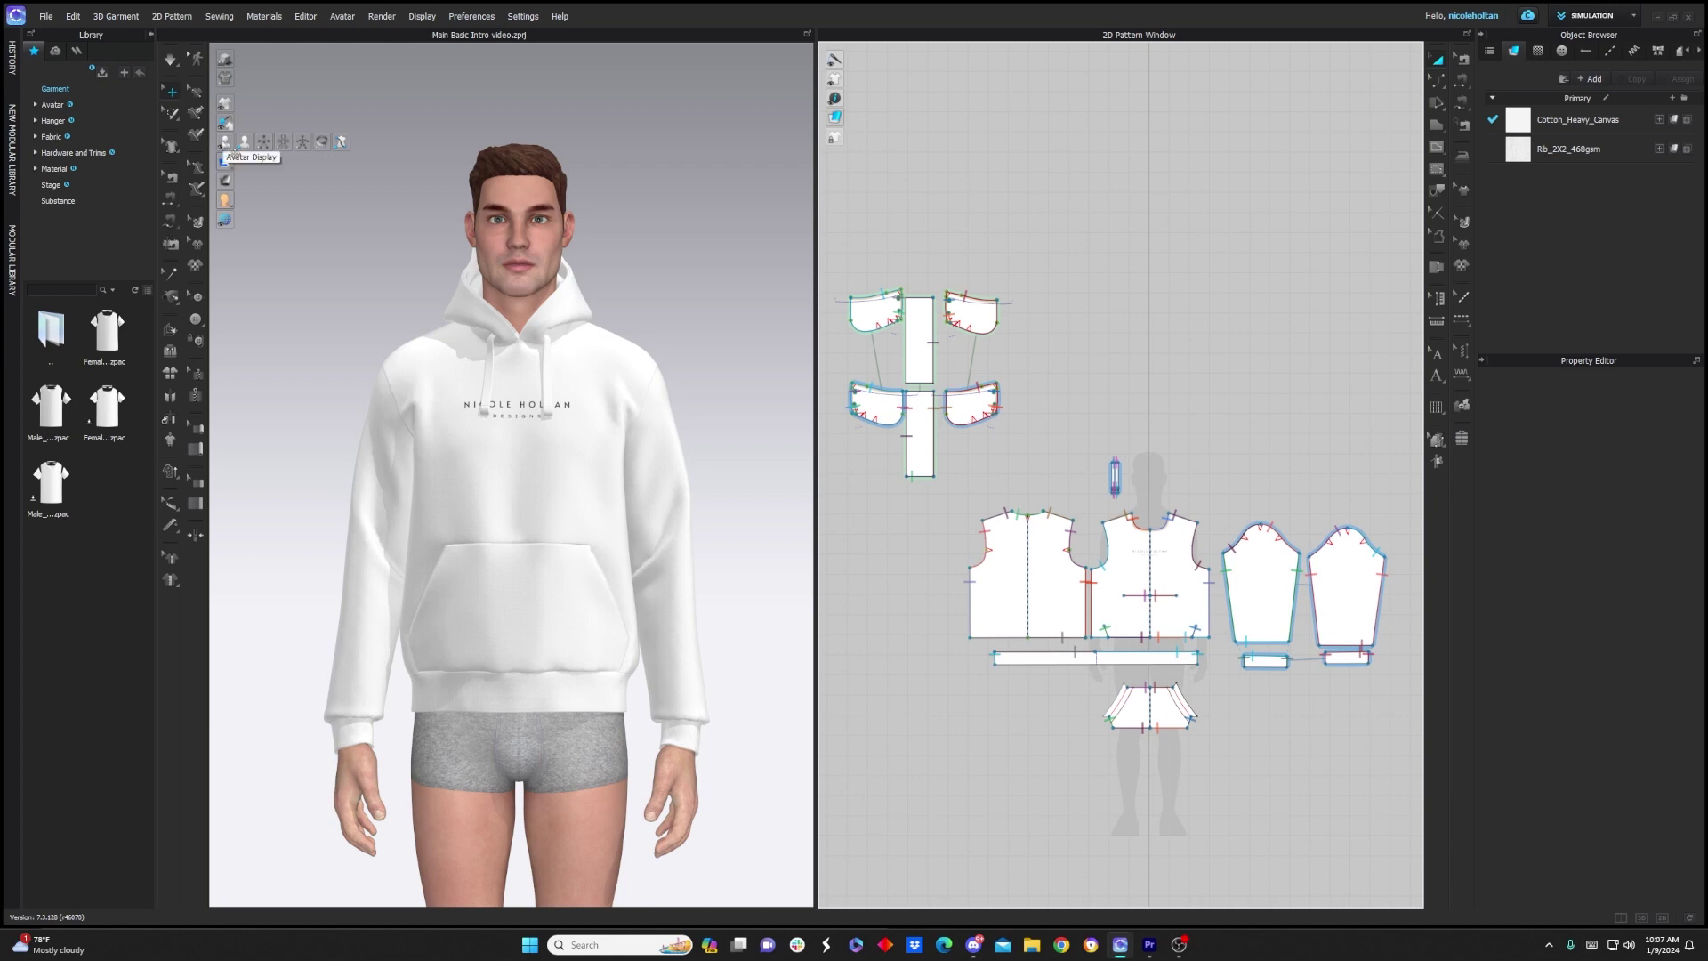
left_click(245, 143)
left_click(248, 145)
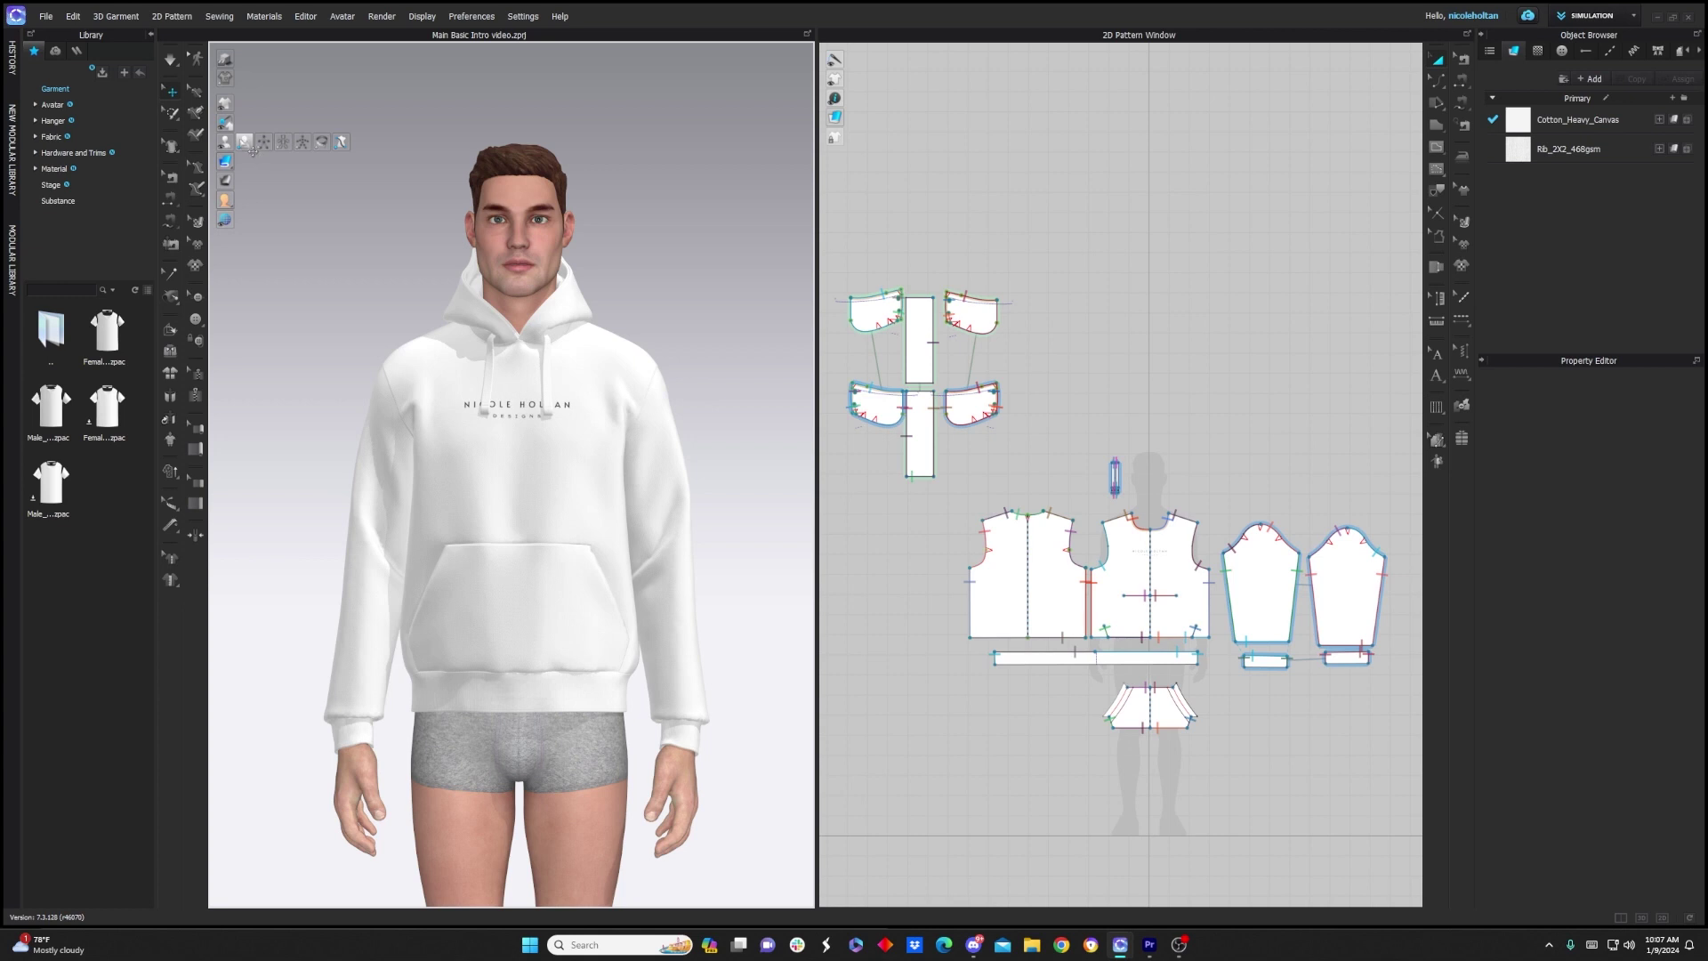
left_click(264, 144)
left_click(264, 142)
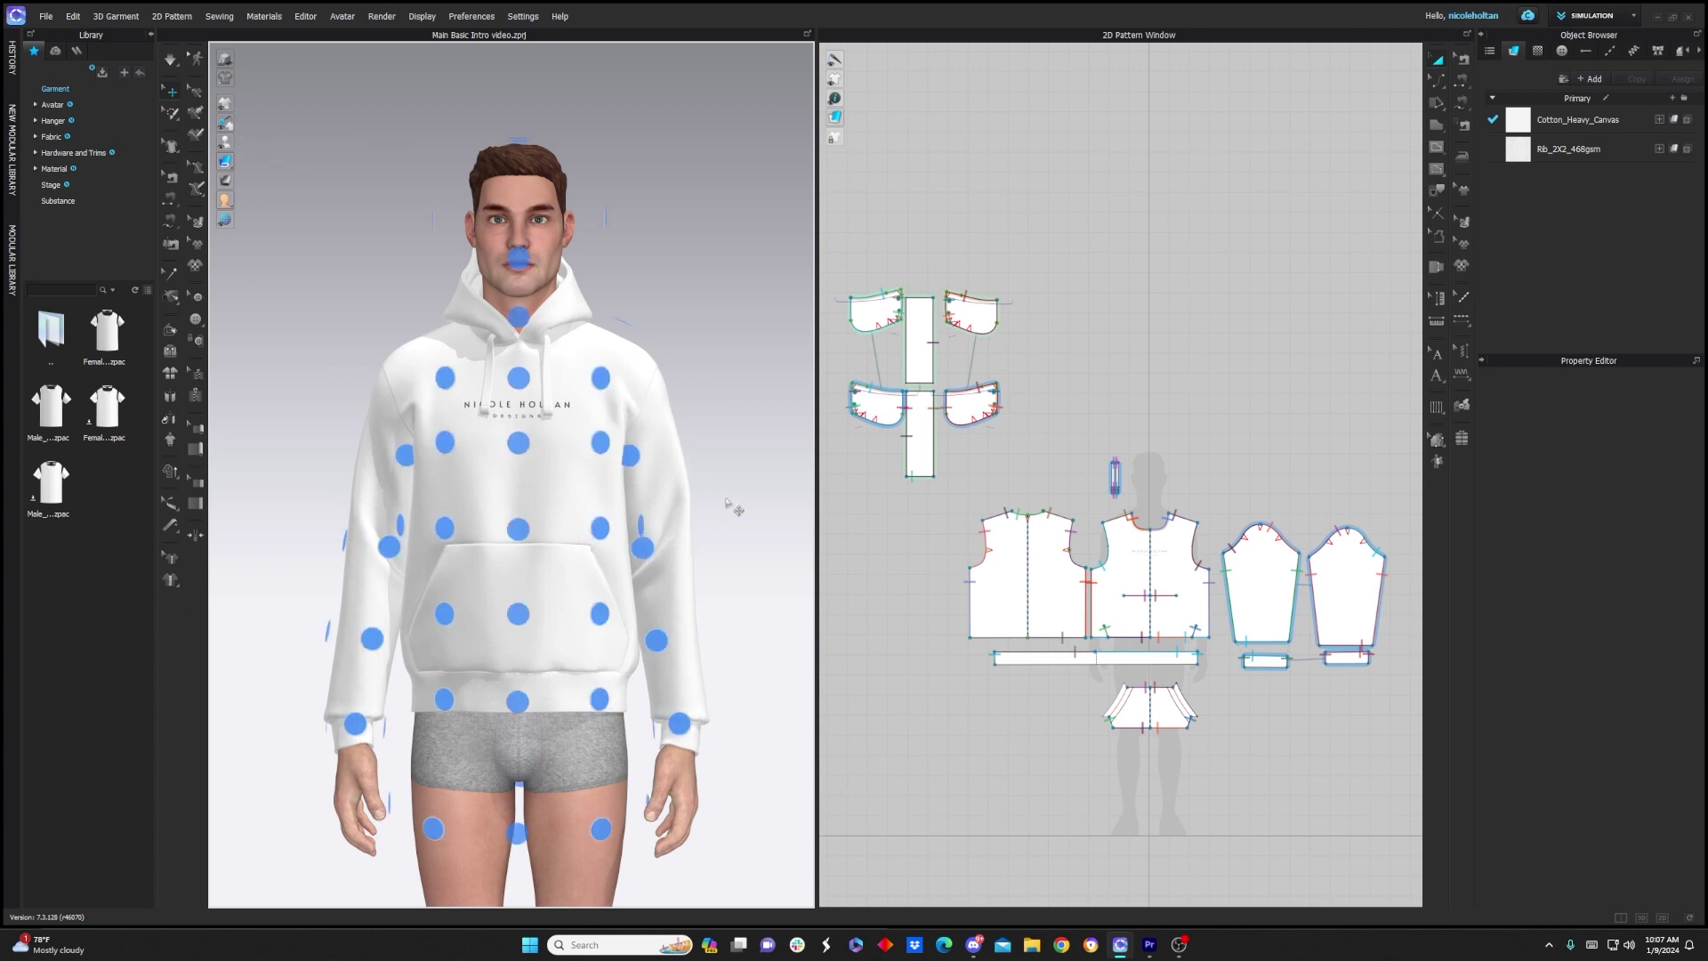
right_click_drag(734, 507, 654, 508)
left_click(655, 508)
left_click(663, 569)
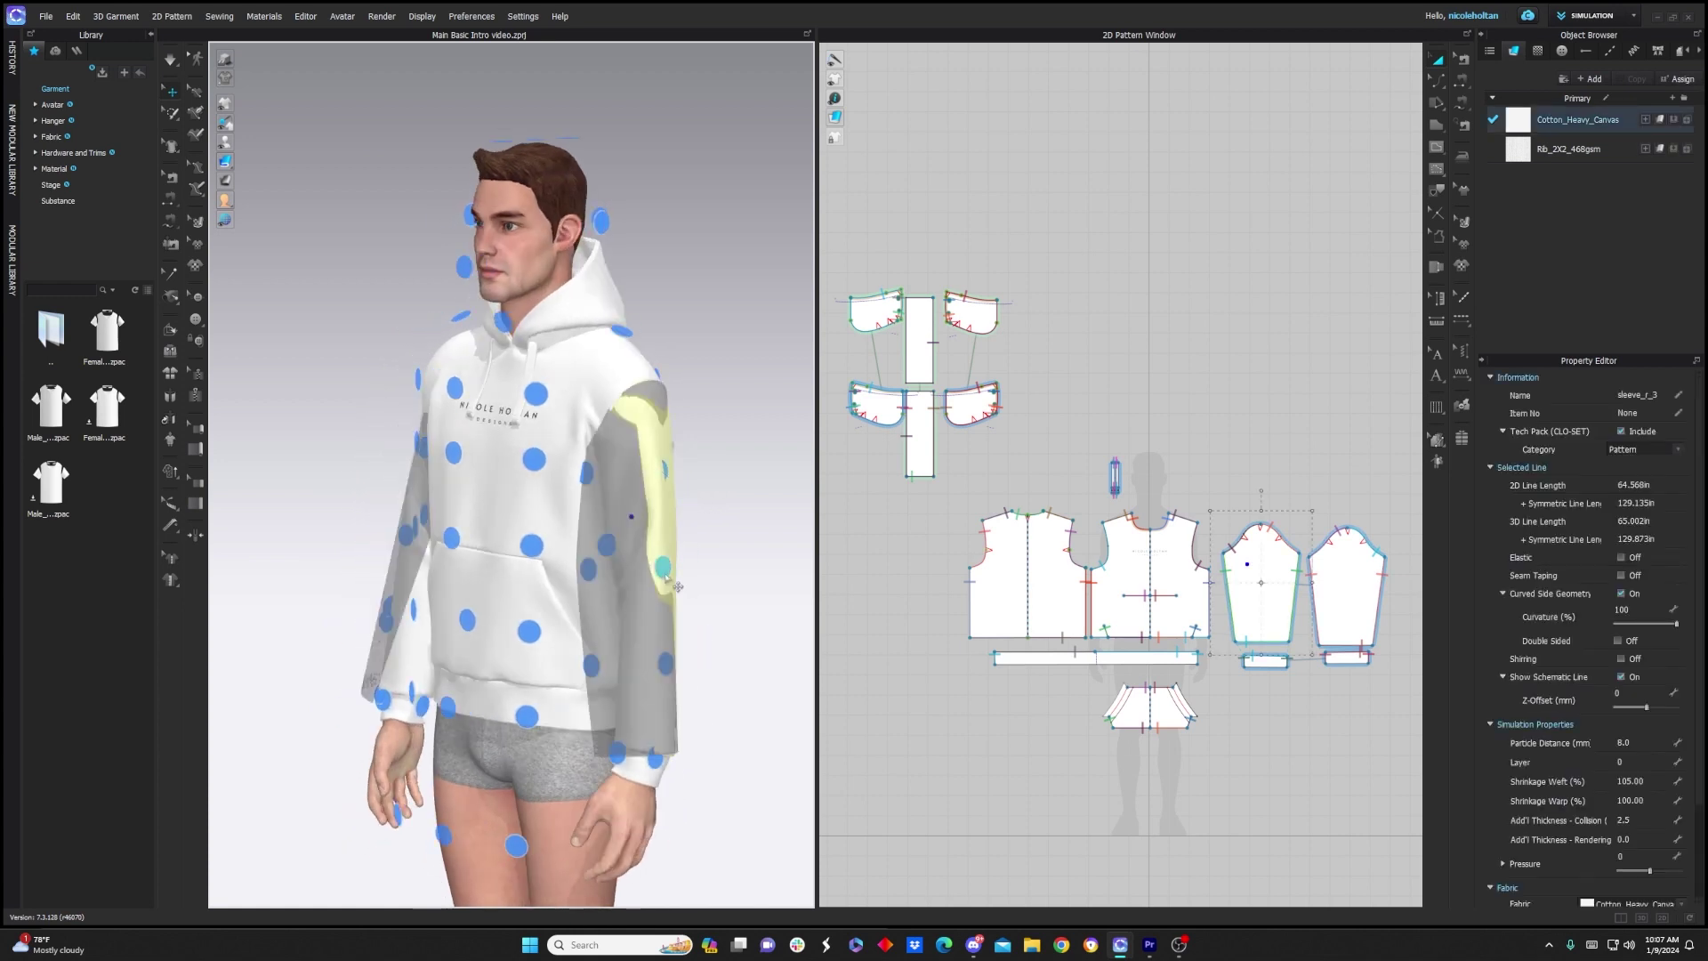
right_click_drag(675, 588, 600, 606)
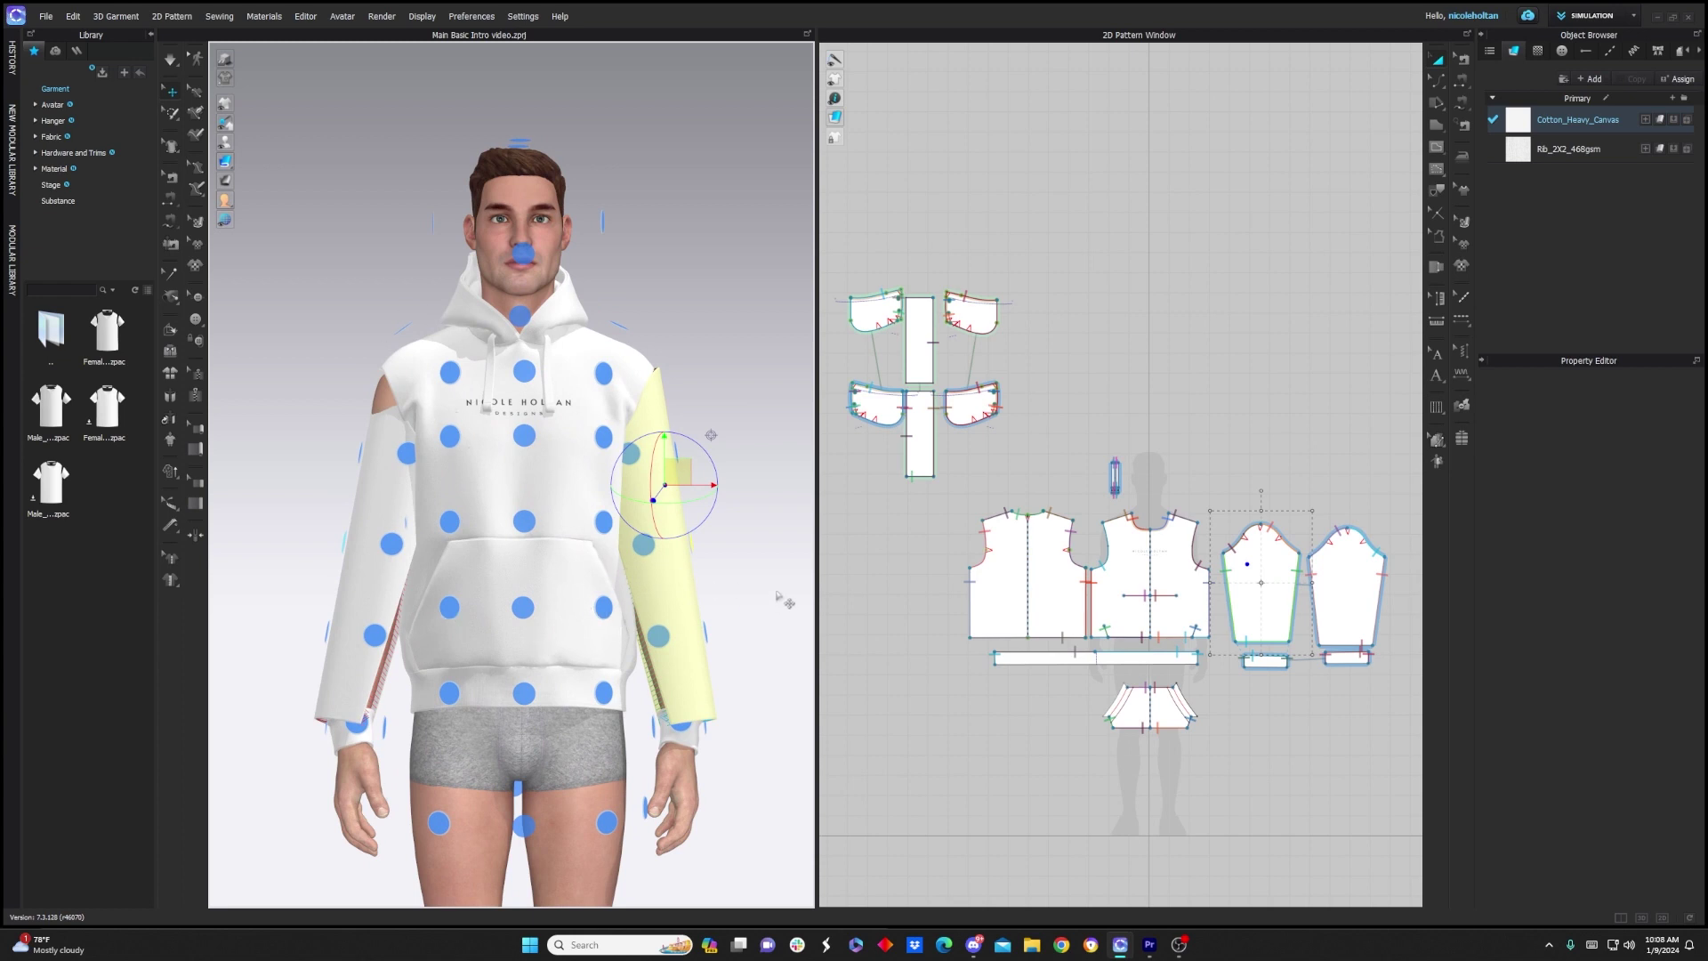
mouse_move(226, 142)
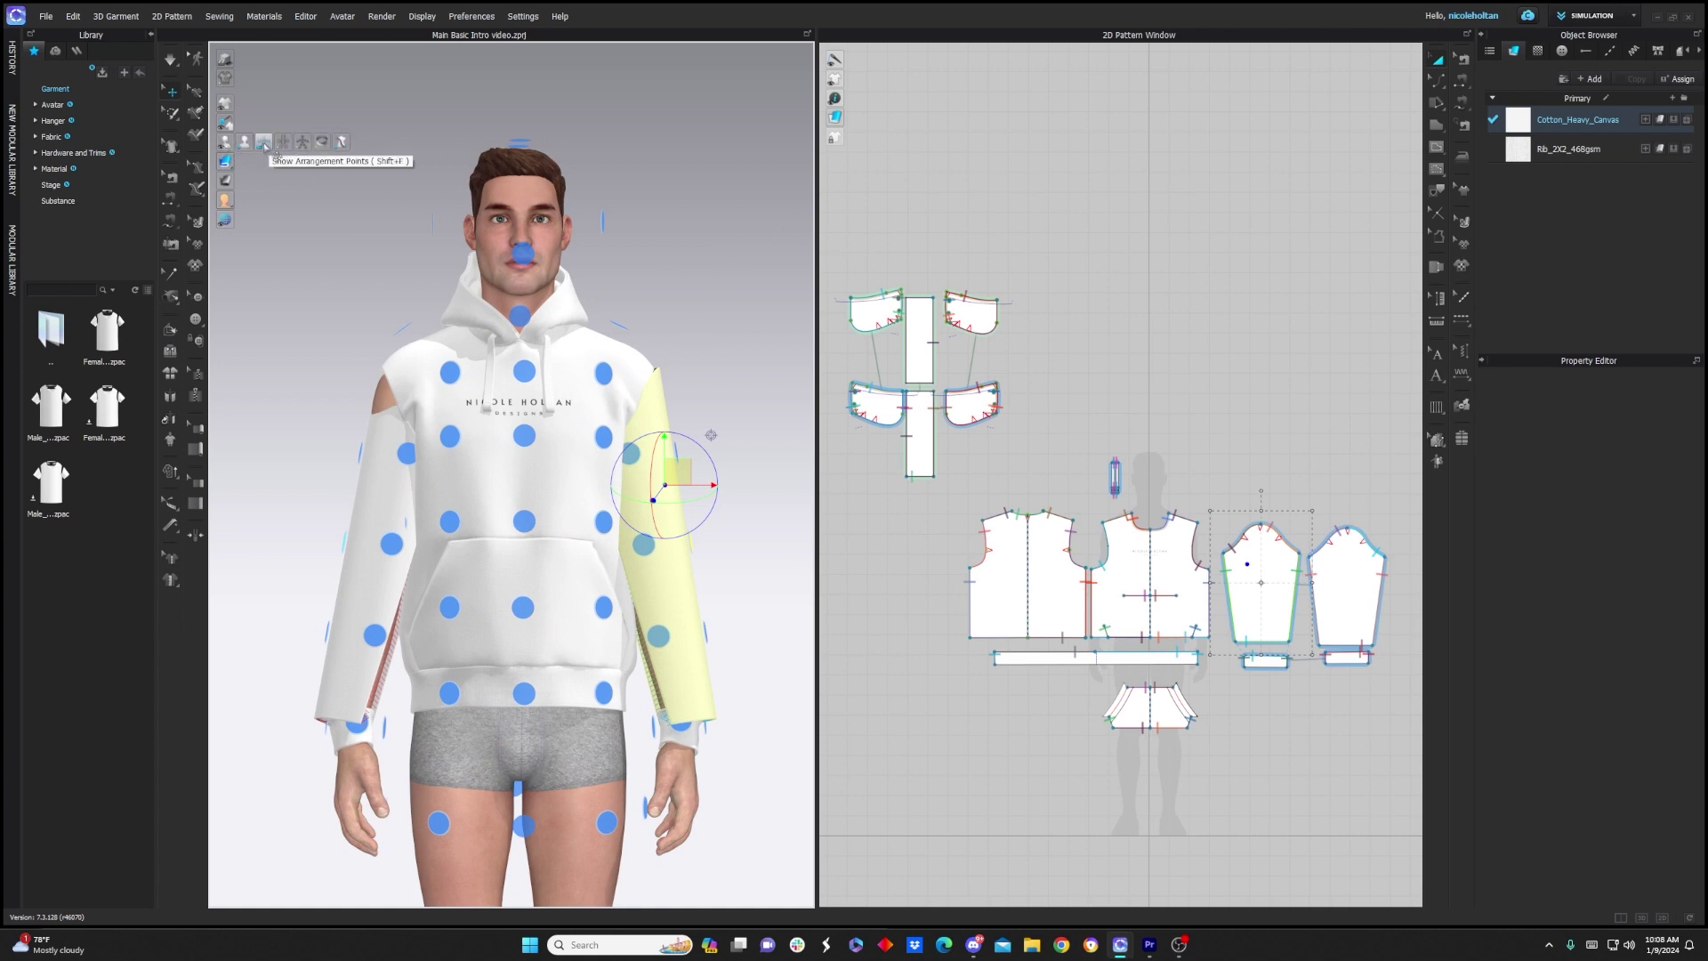
left_click(266, 143)
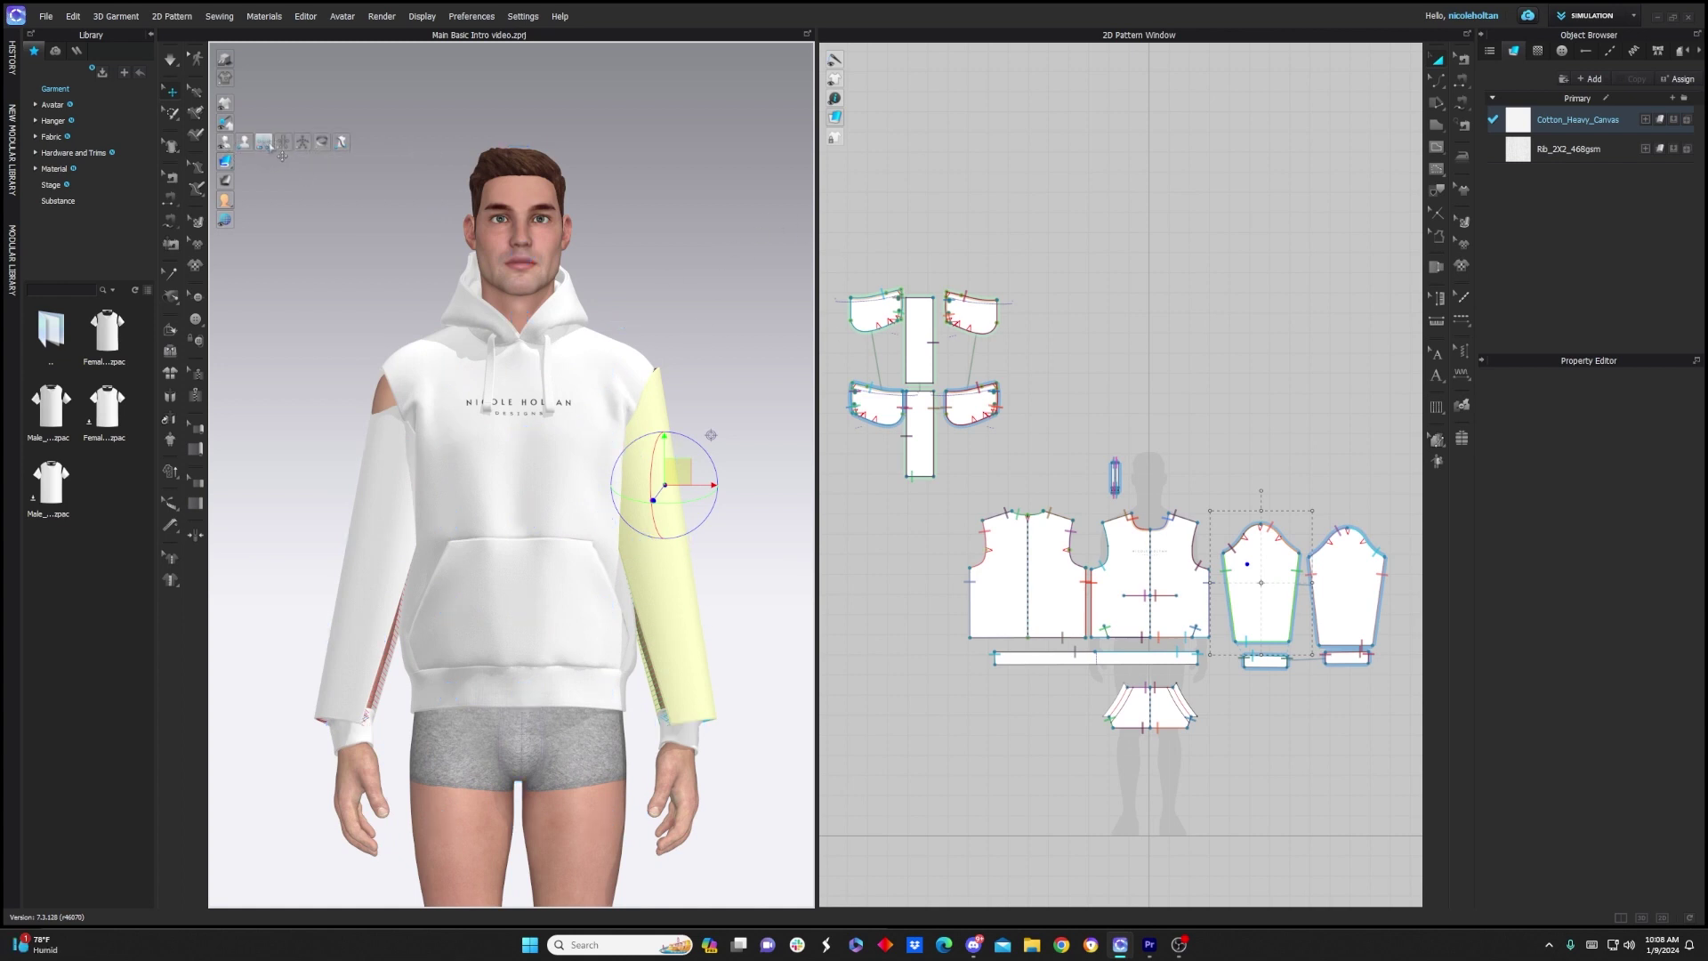
key("ctrl+z")
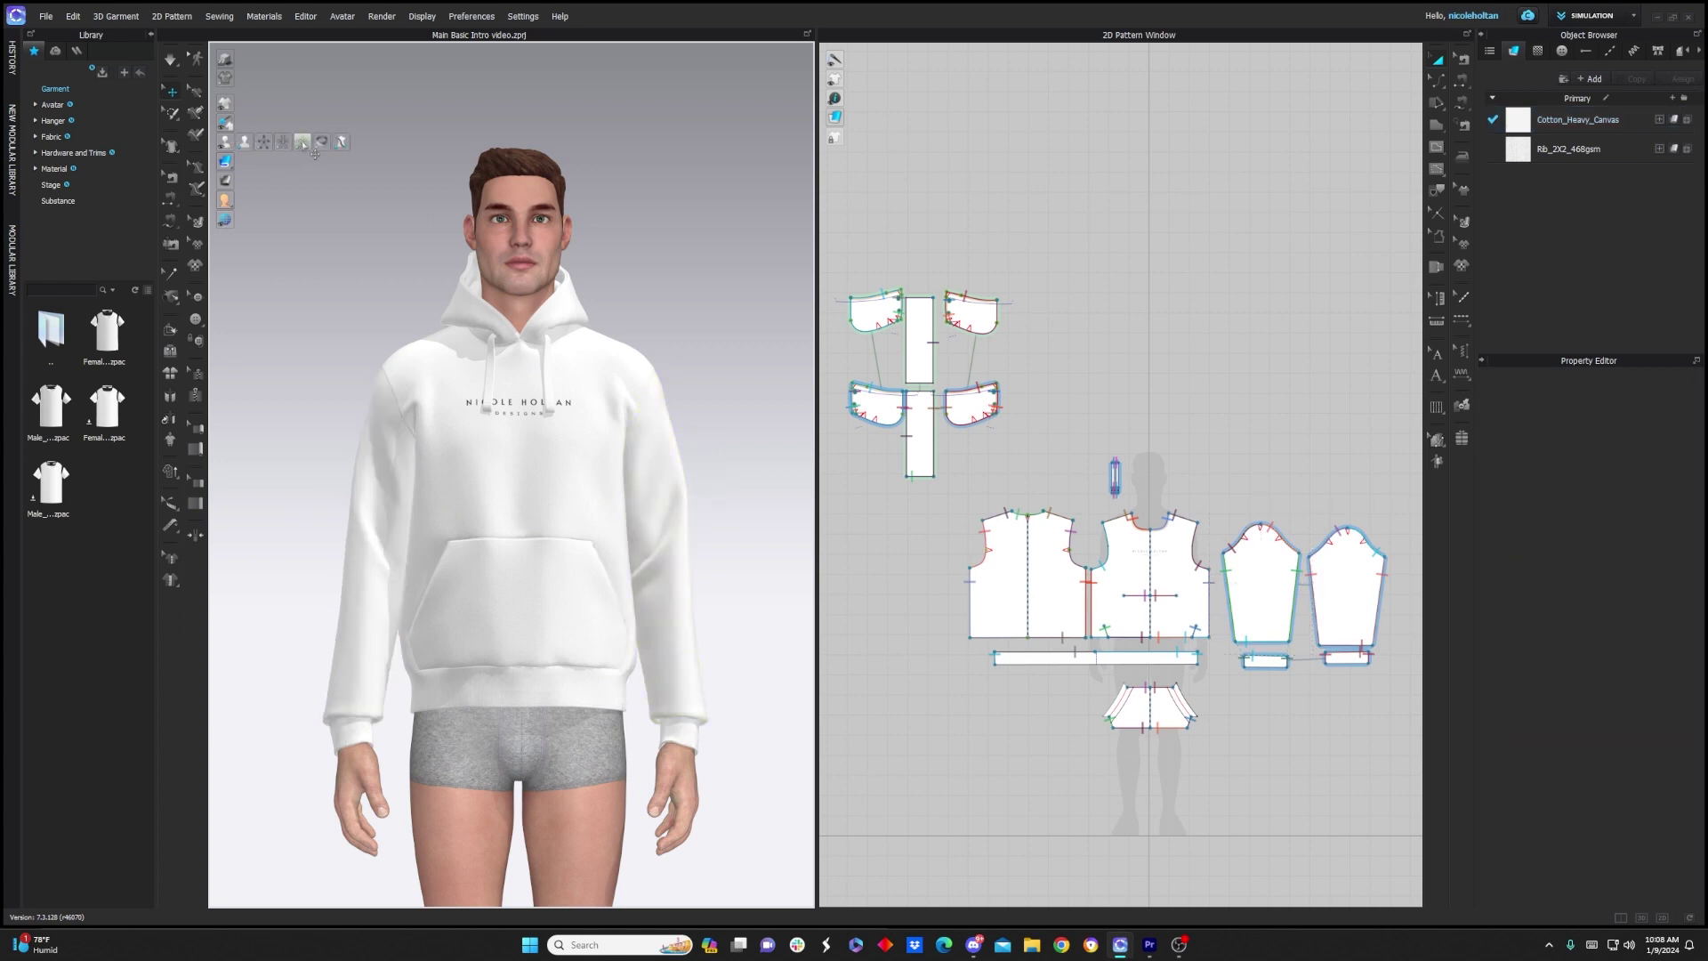
left_click(313, 149)
left_click(414, 384)
left_click_drag(445, 348, 433, 366)
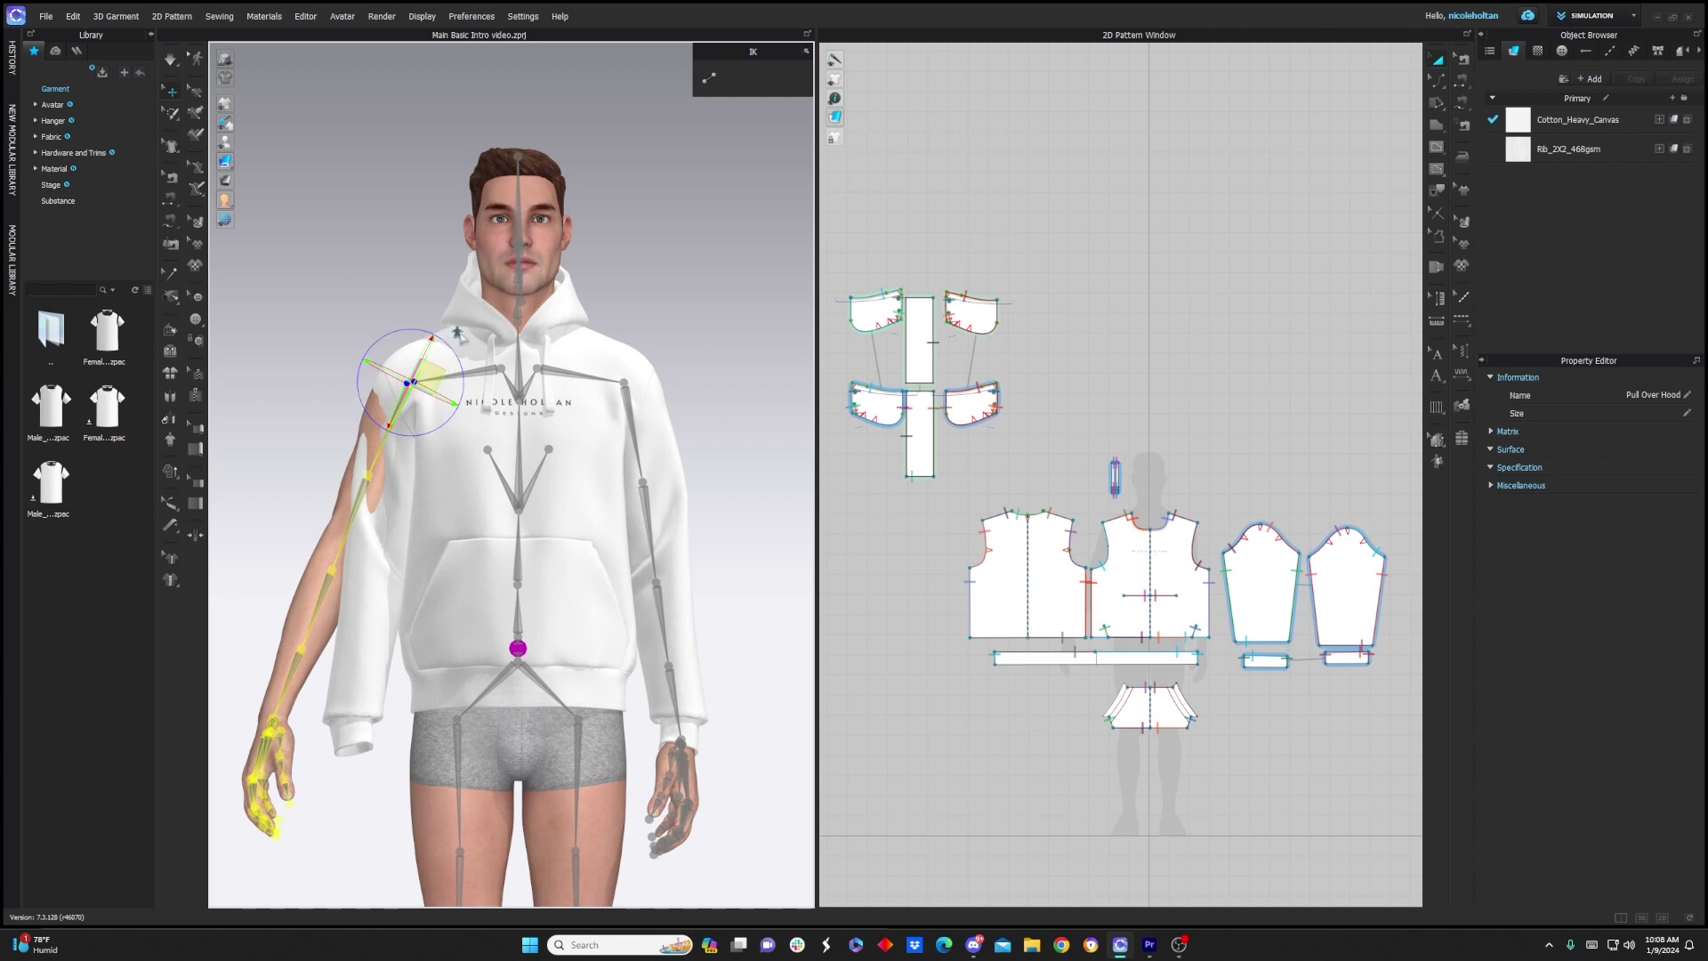
left_click_drag(451, 358, 455, 360)
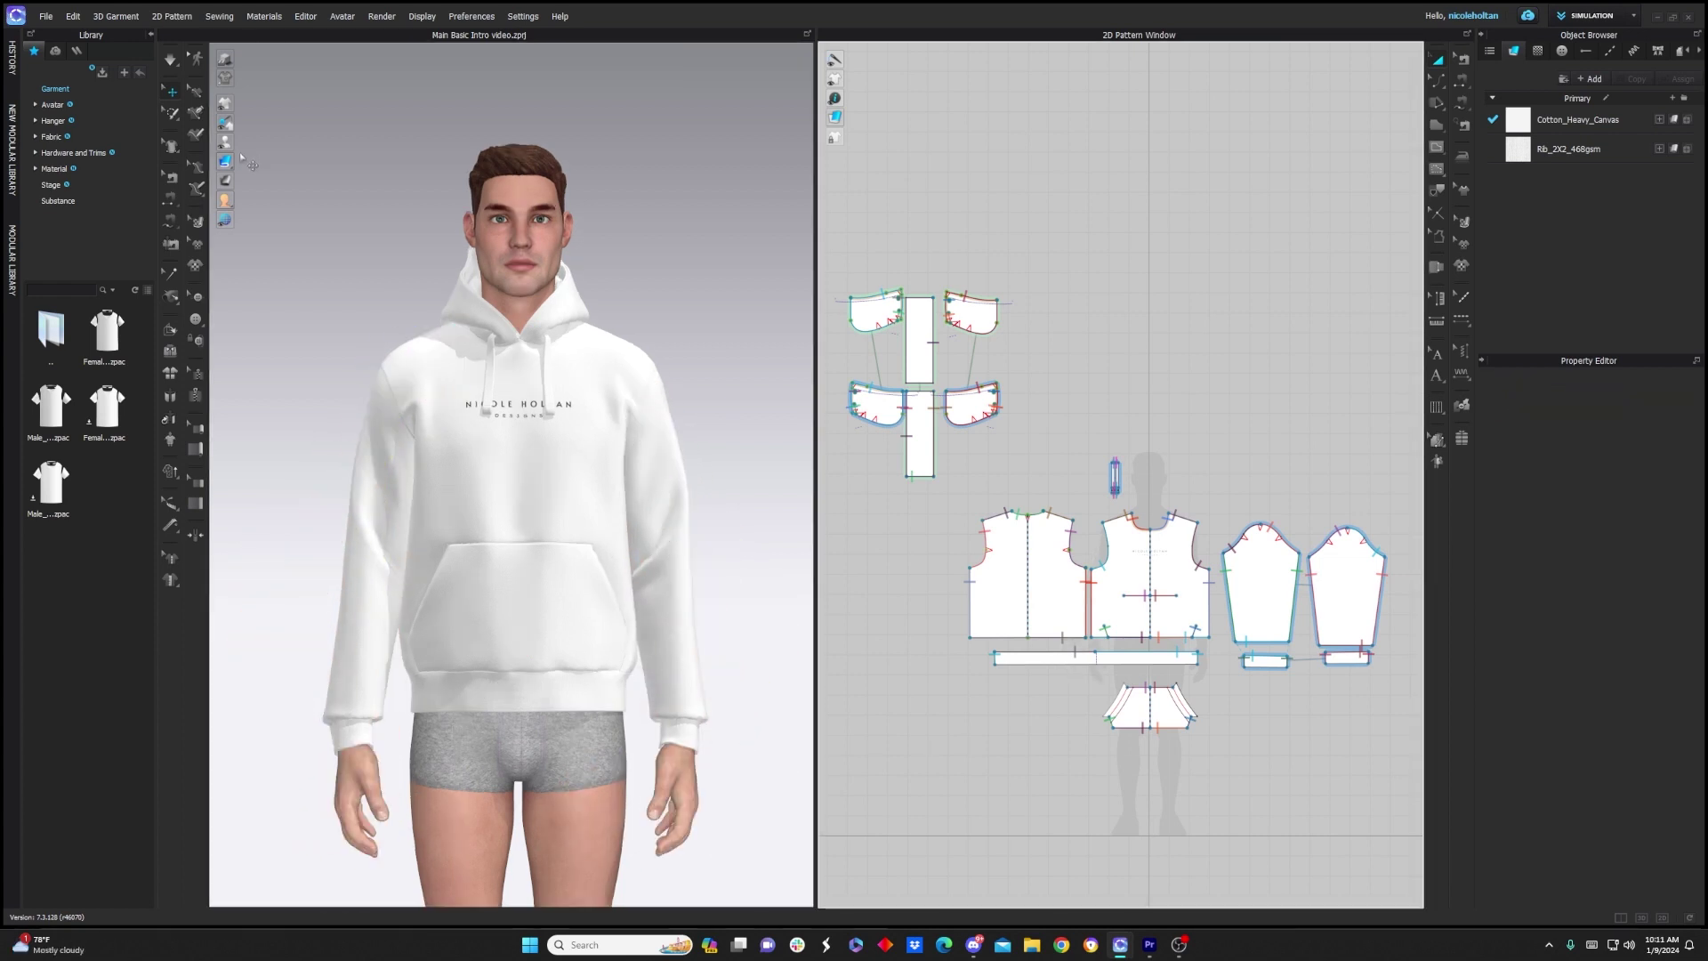
left_click(231, 162)
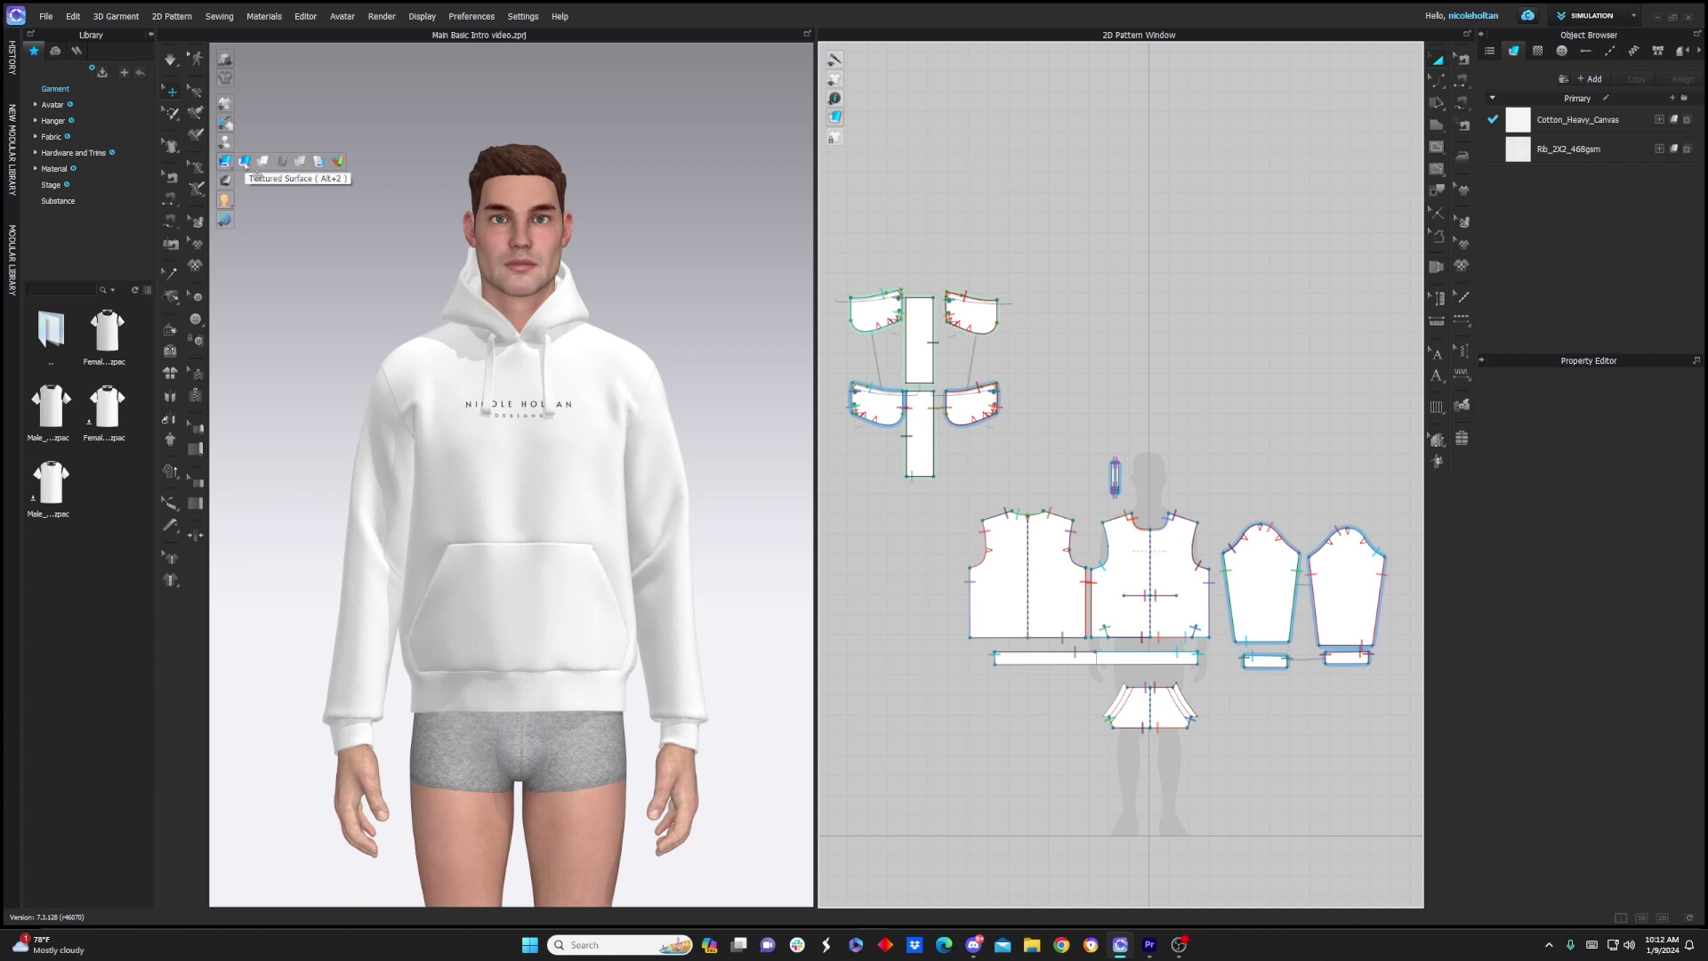
left_click(246, 164)
scroll(533, 507, "up", 5)
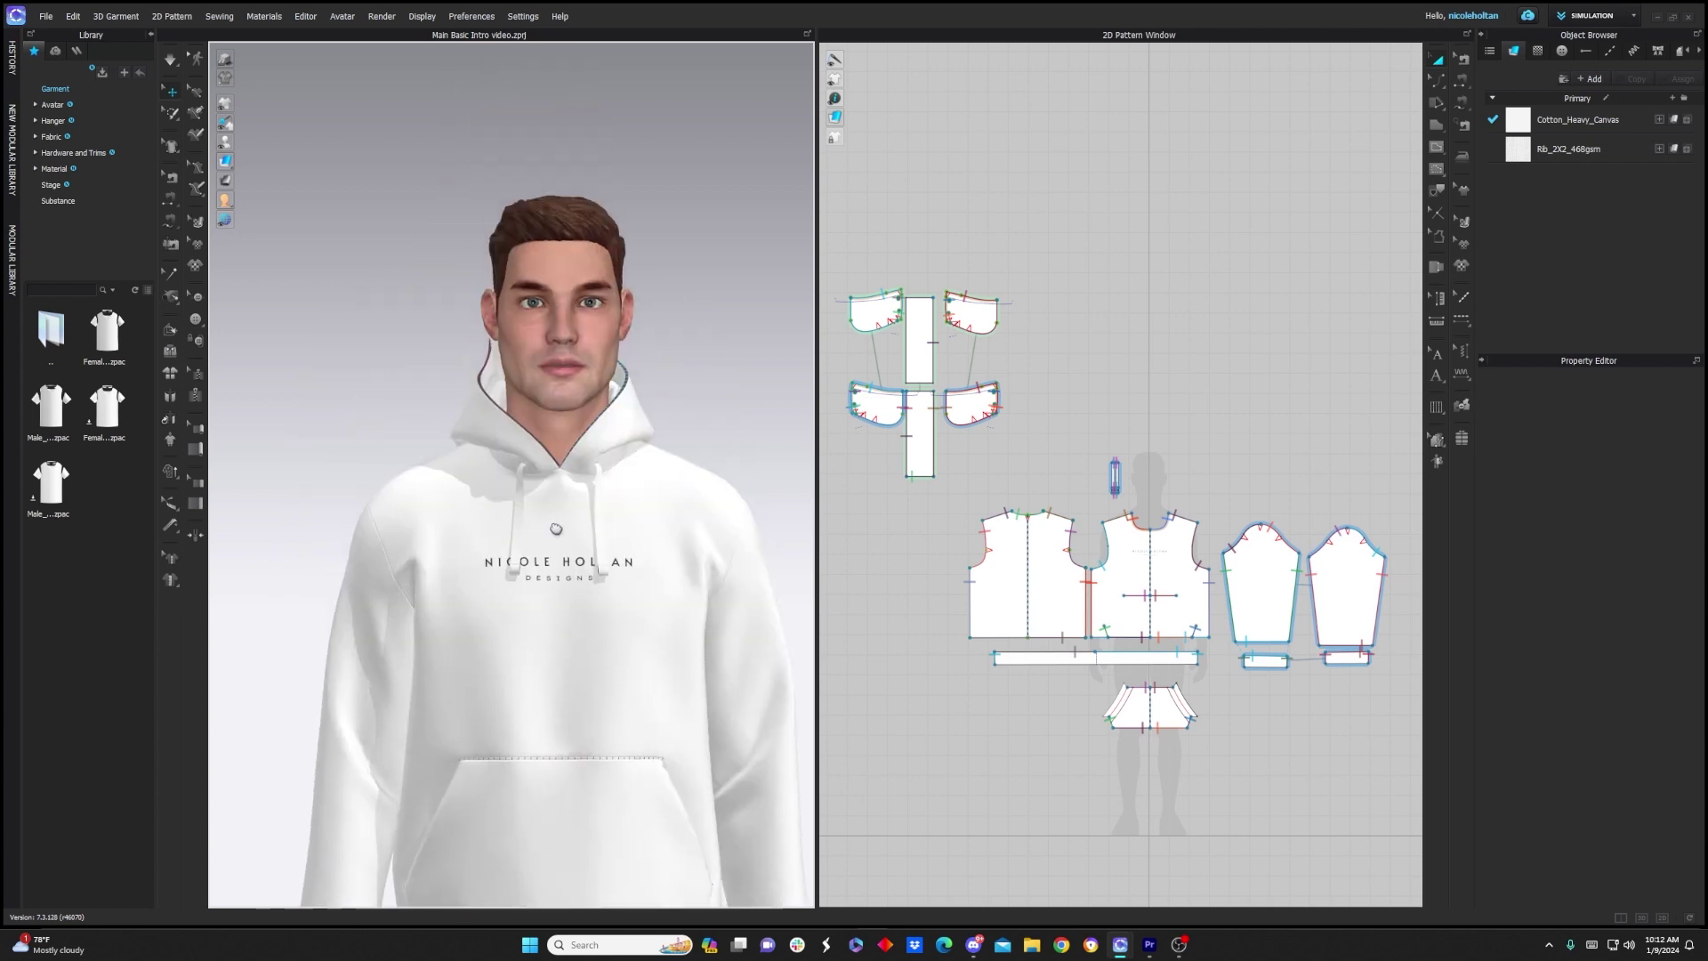
scroll(555, 528, "up", 5)
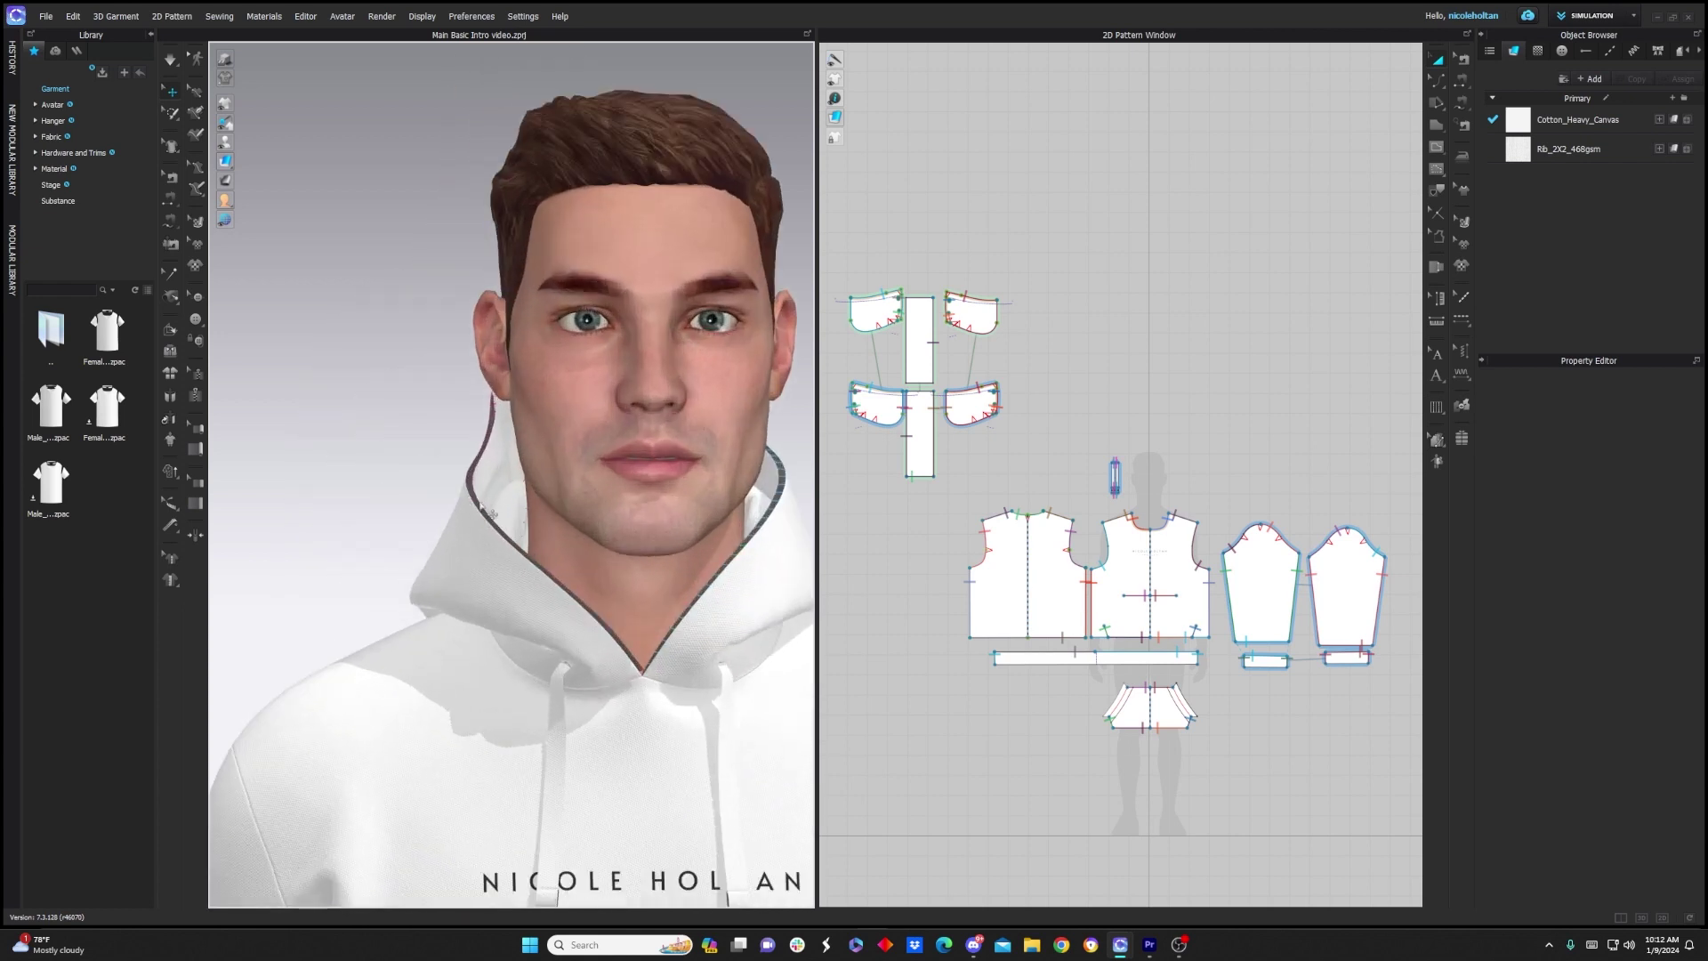
mouse_move(227, 163)
left_click(244, 162)
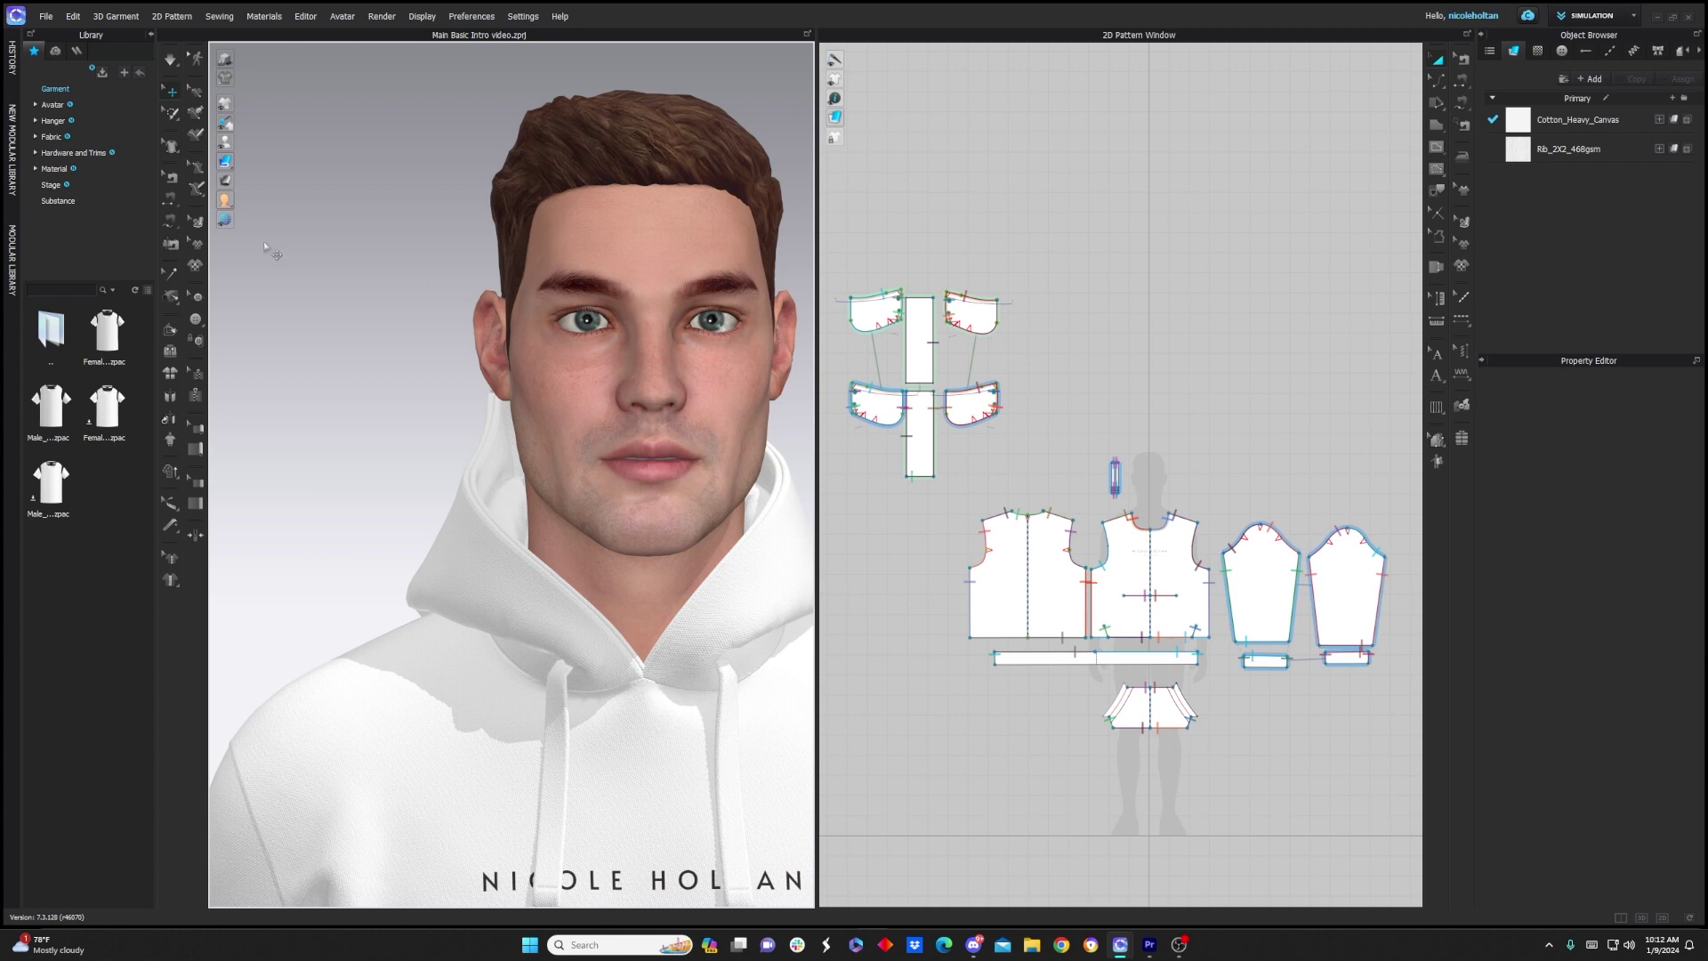
mouse_move(229, 162)
left_click(243, 160)
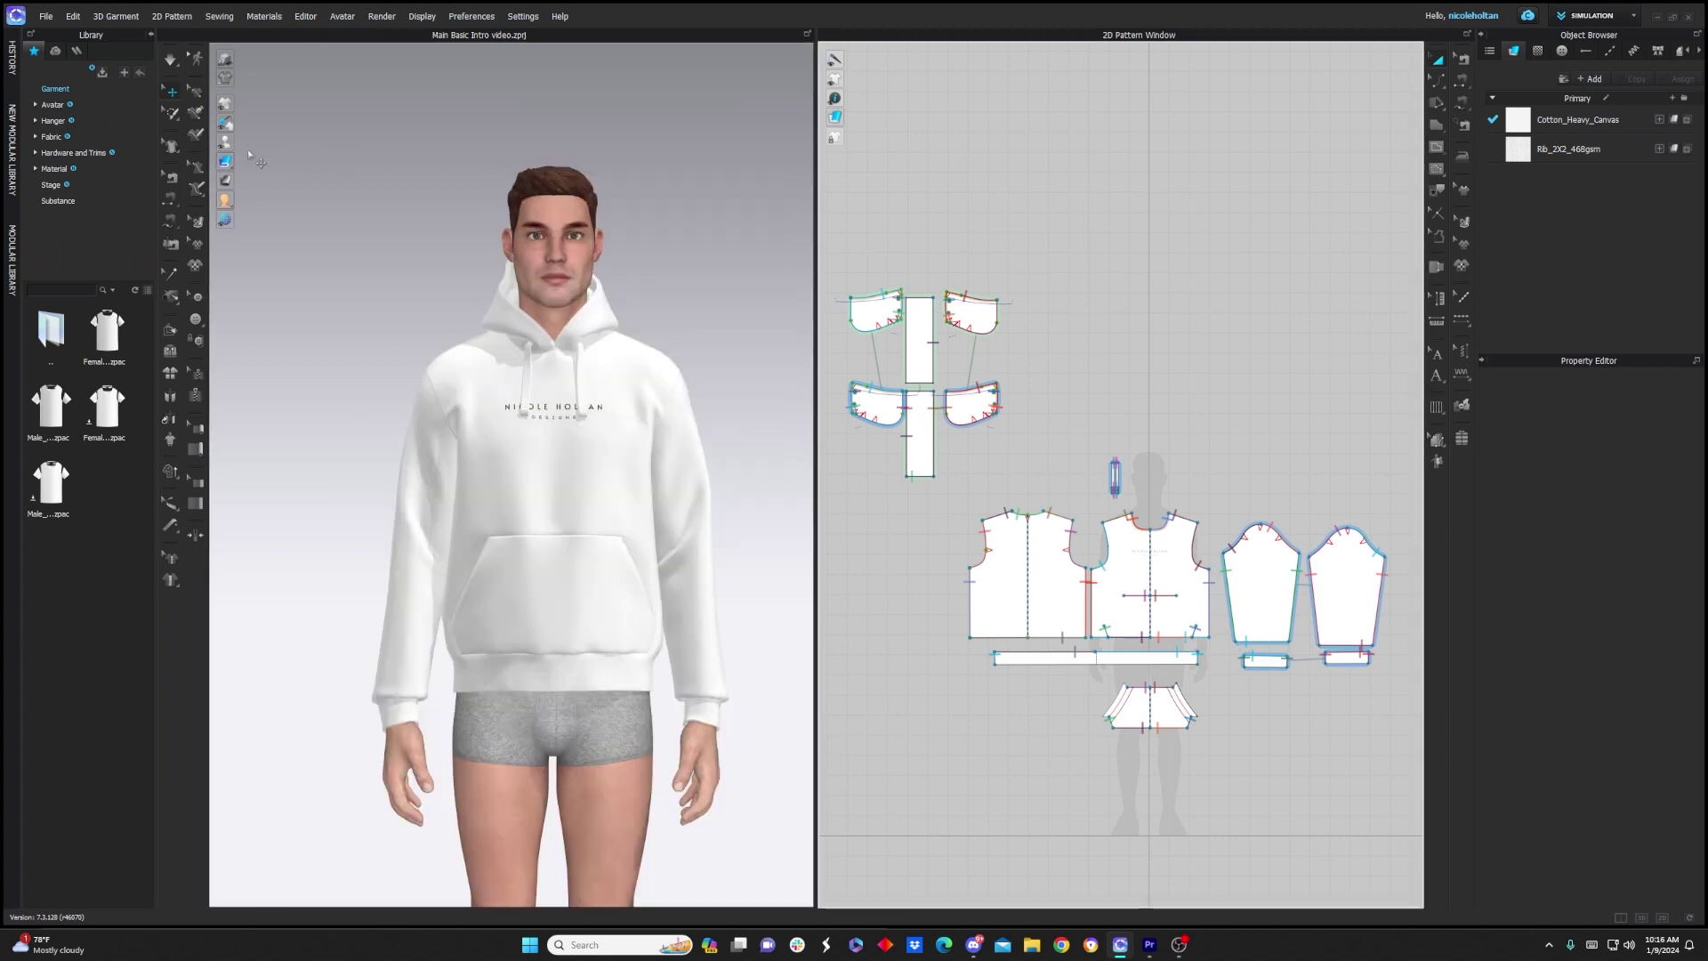
left_click(238, 185)
left_click(255, 190)
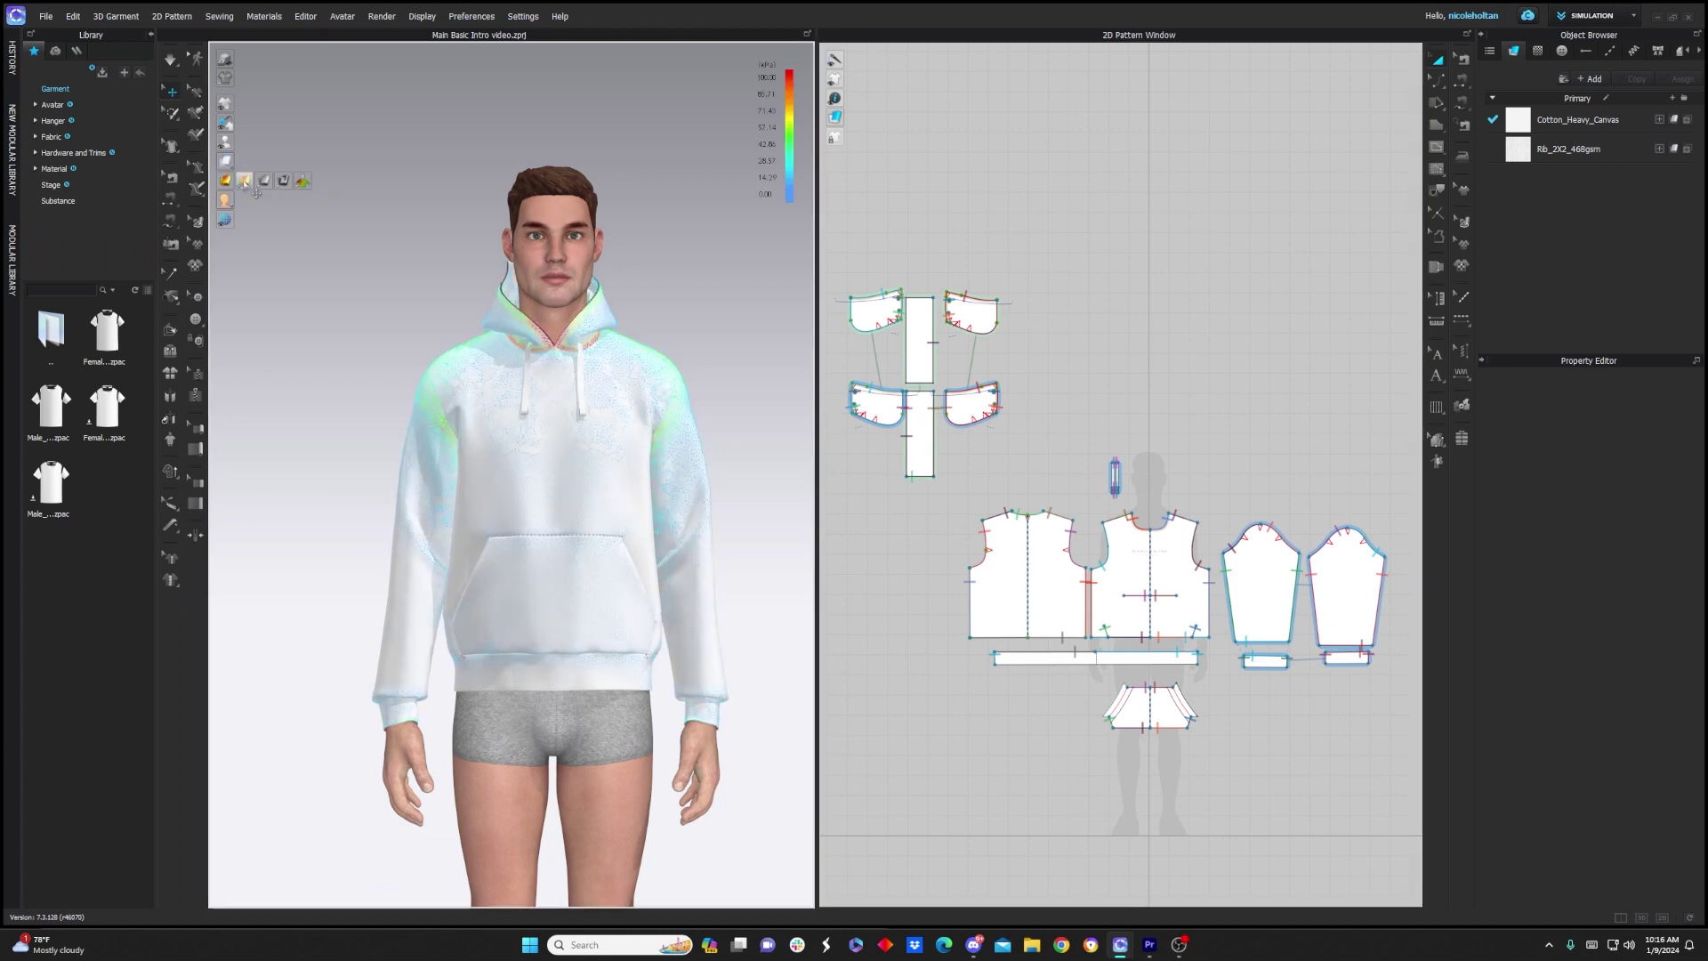
left_click(263, 180)
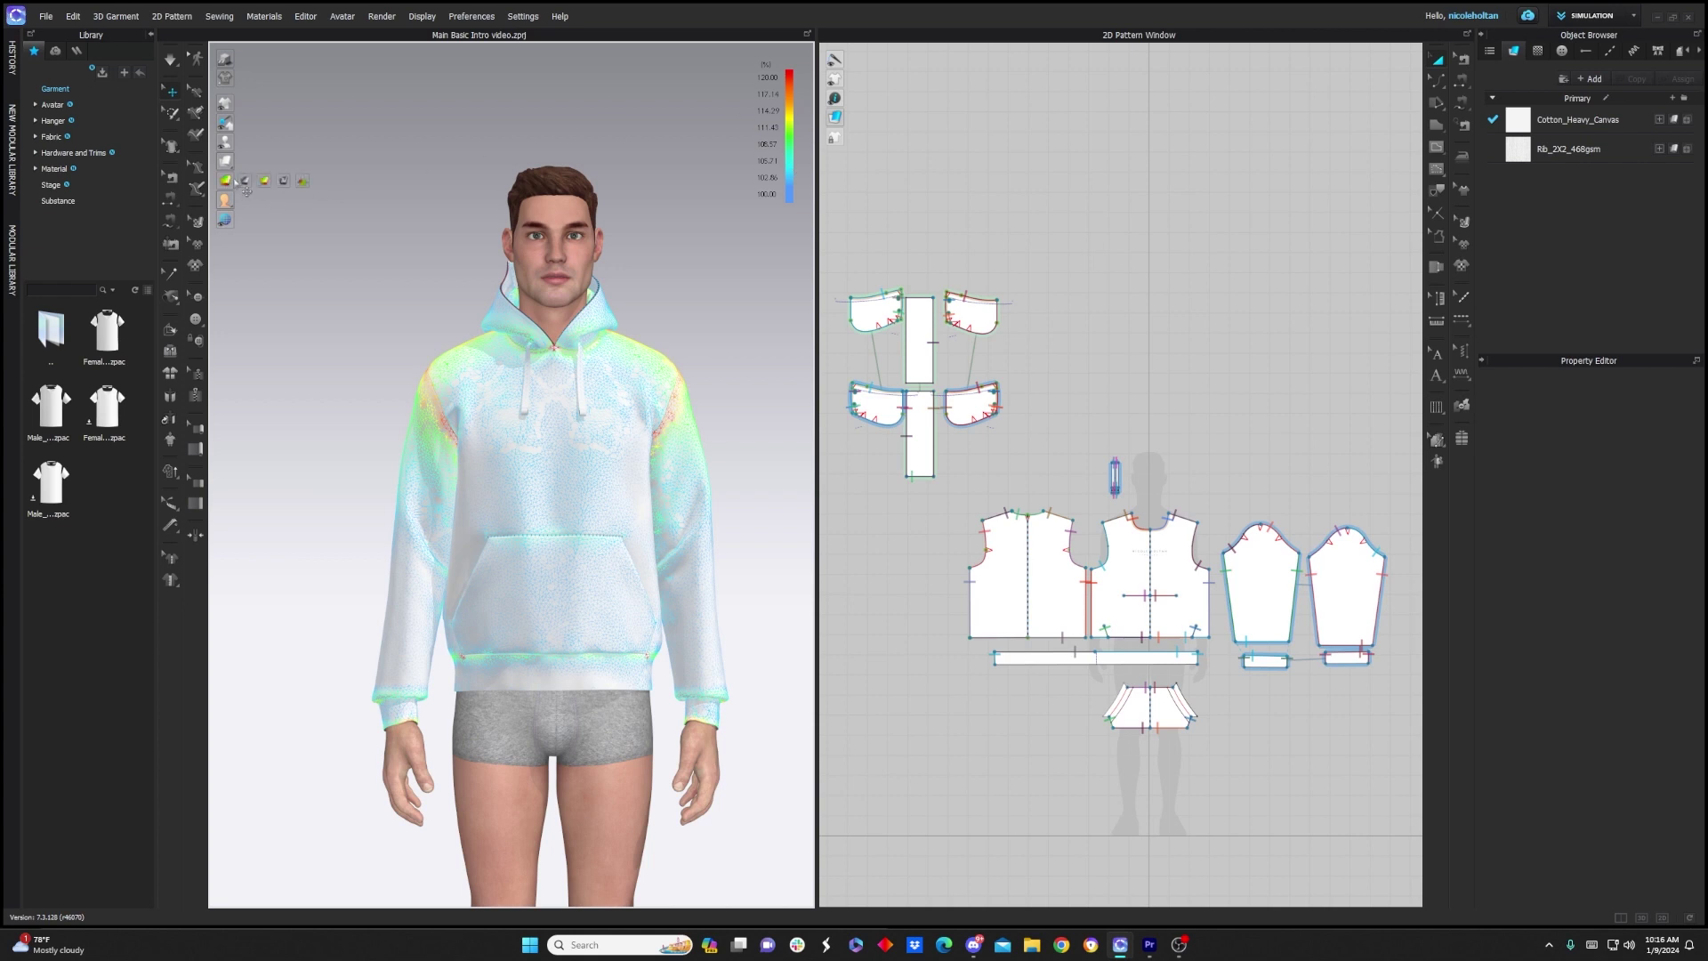
left_click(264, 181)
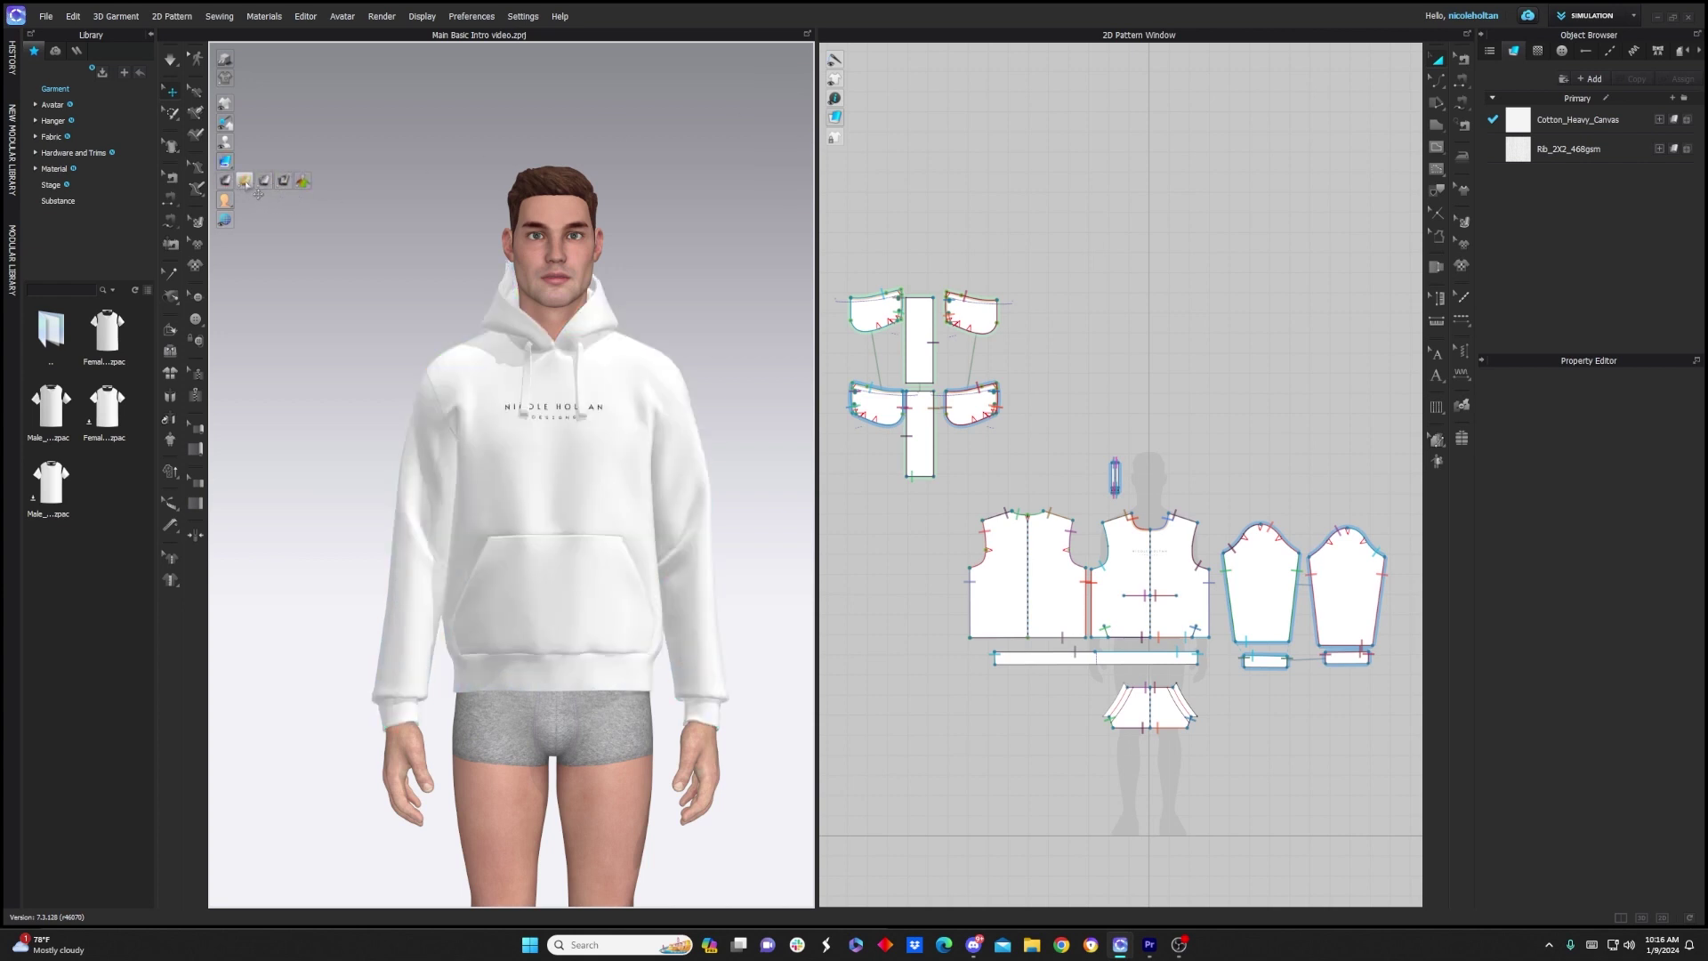
left_click(244, 181)
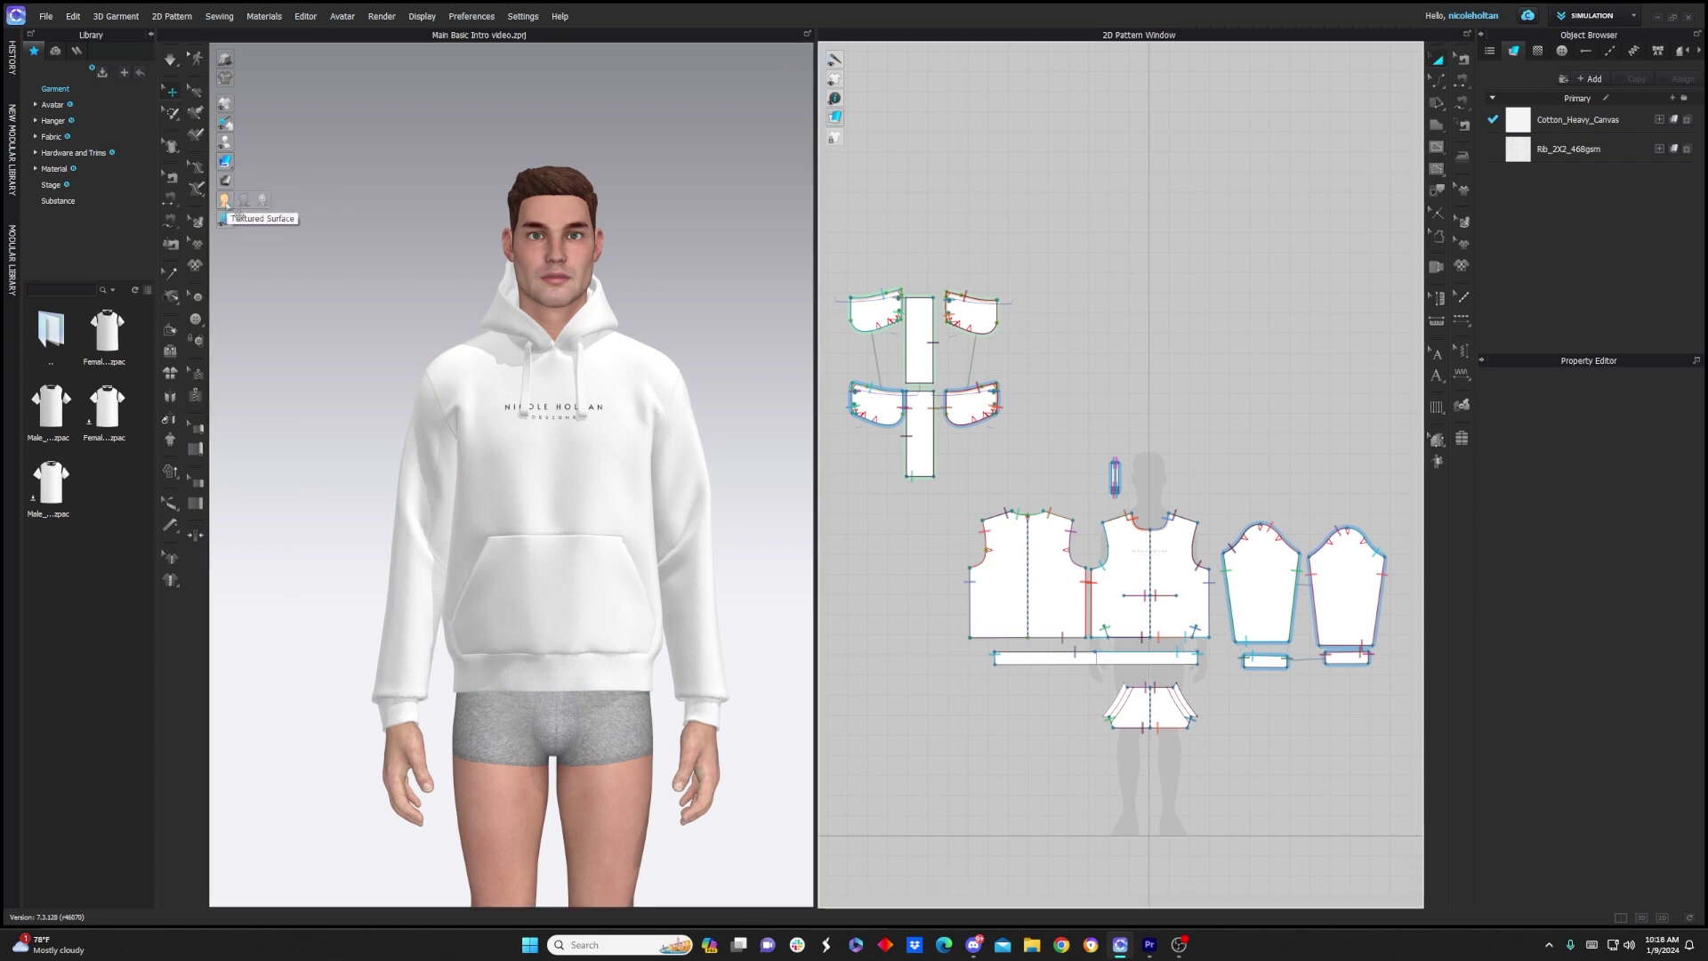
Cycle the avatar through solid and mesh displays, ending on textured skin with grey shorts
left_click(244, 201)
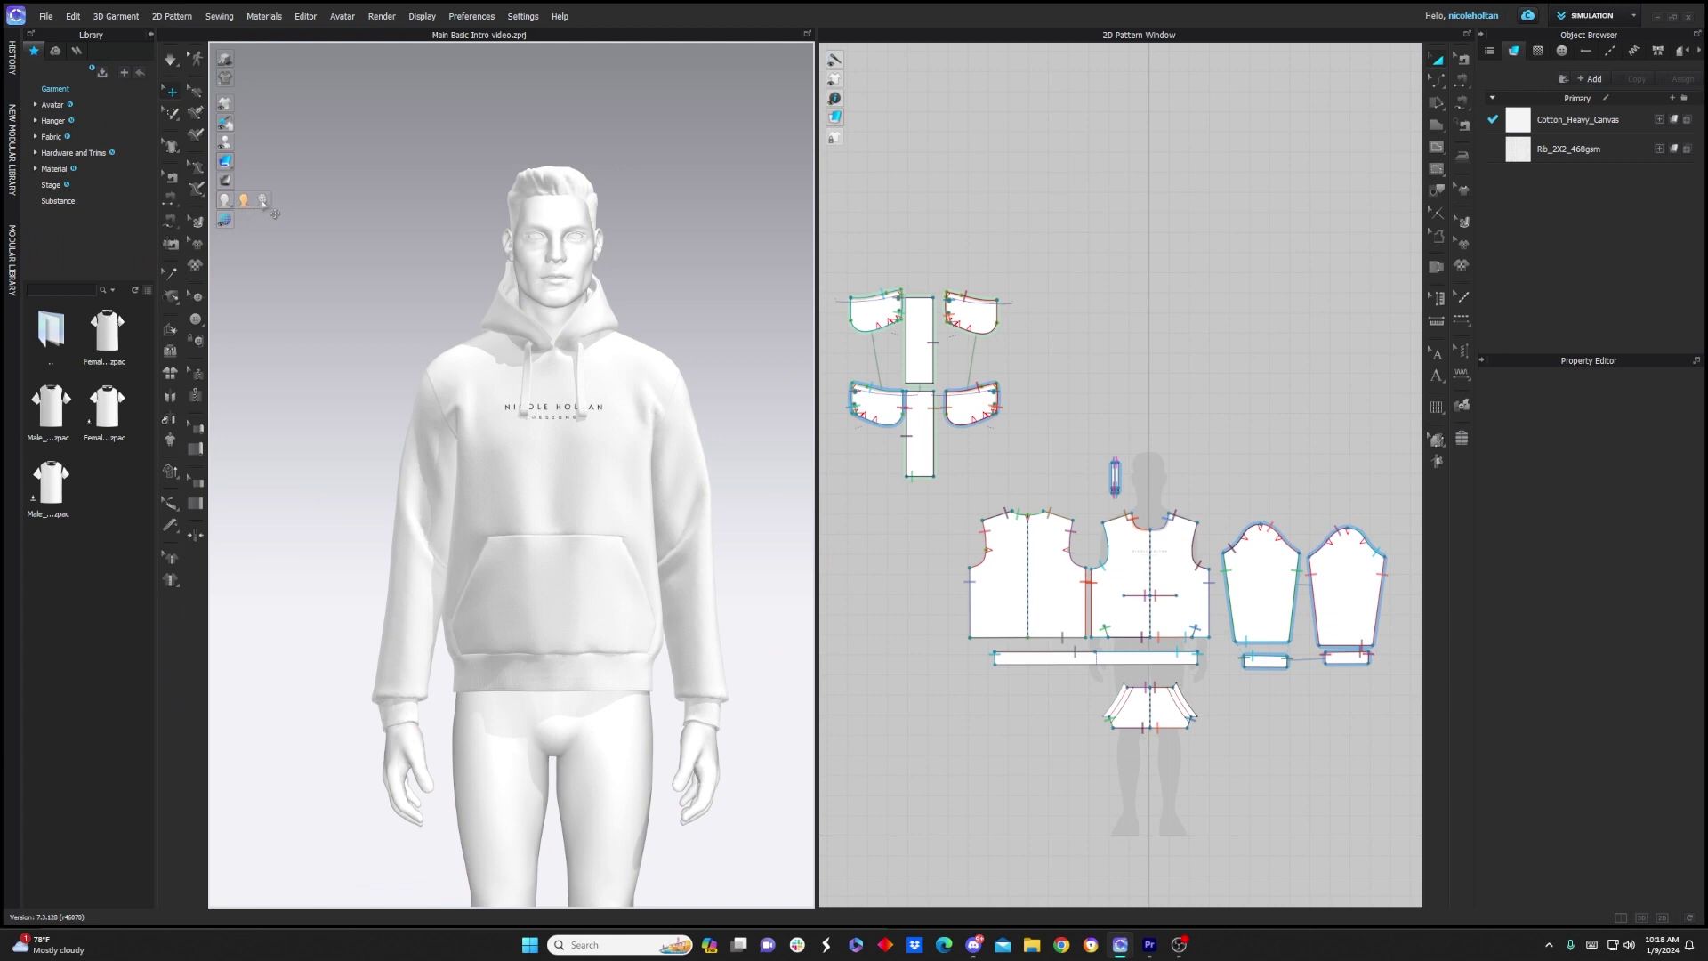
left_click(262, 201)
left_click(246, 202)
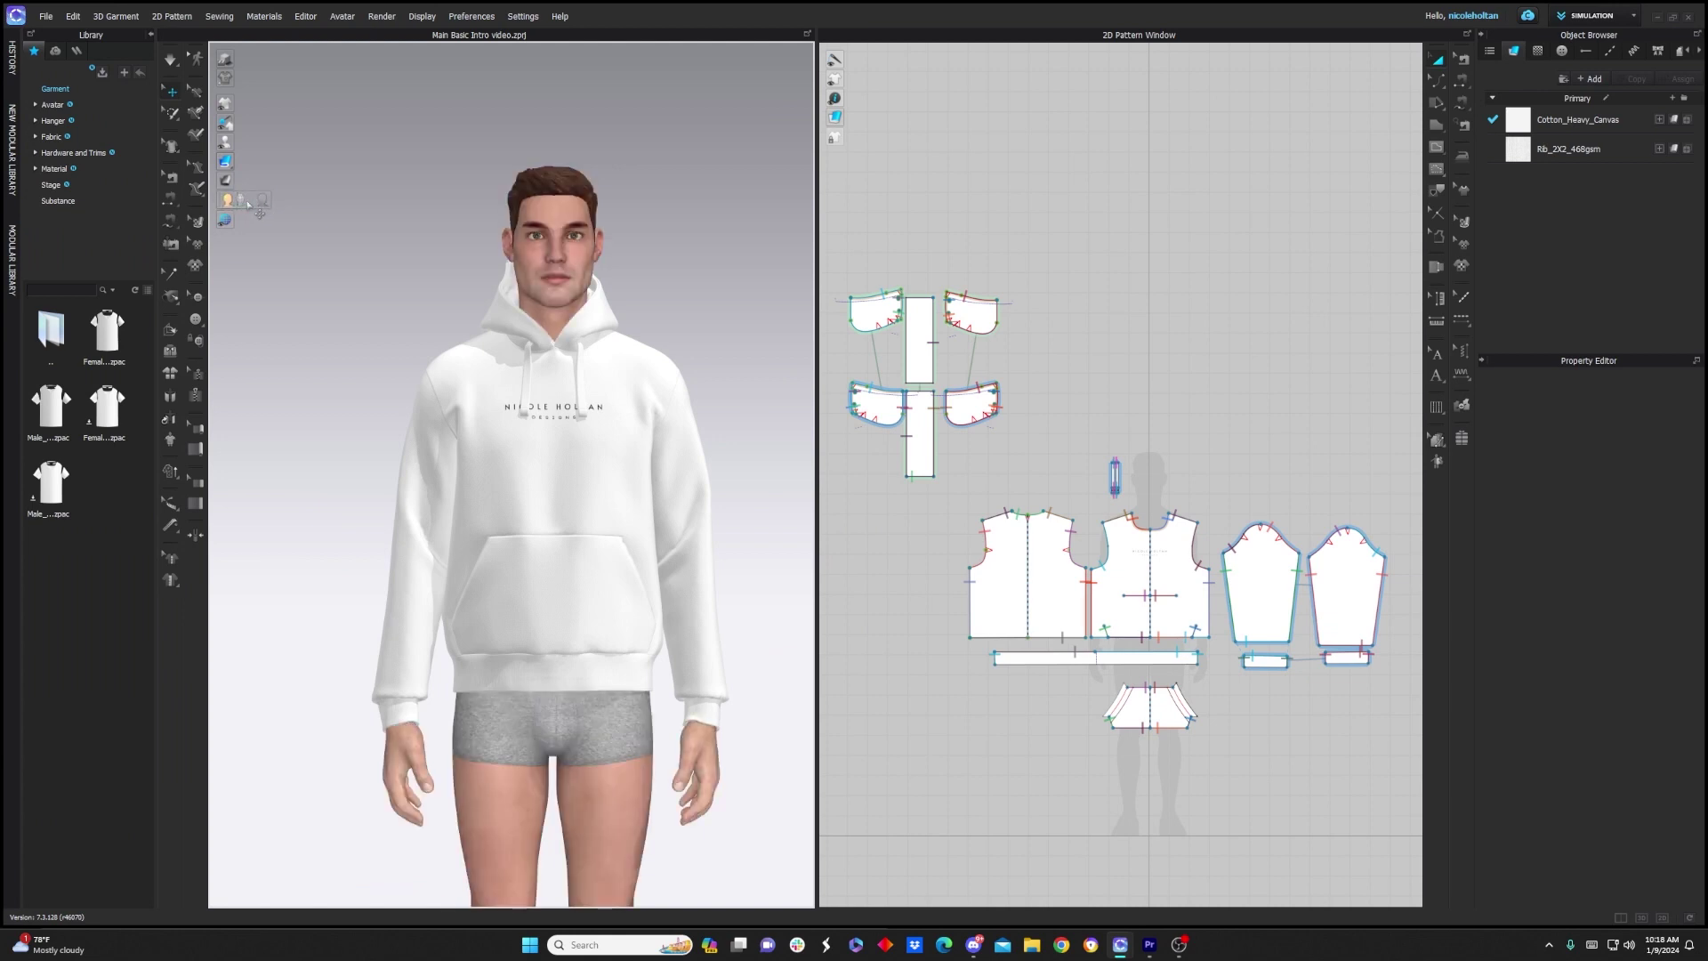
left_click(246, 202)
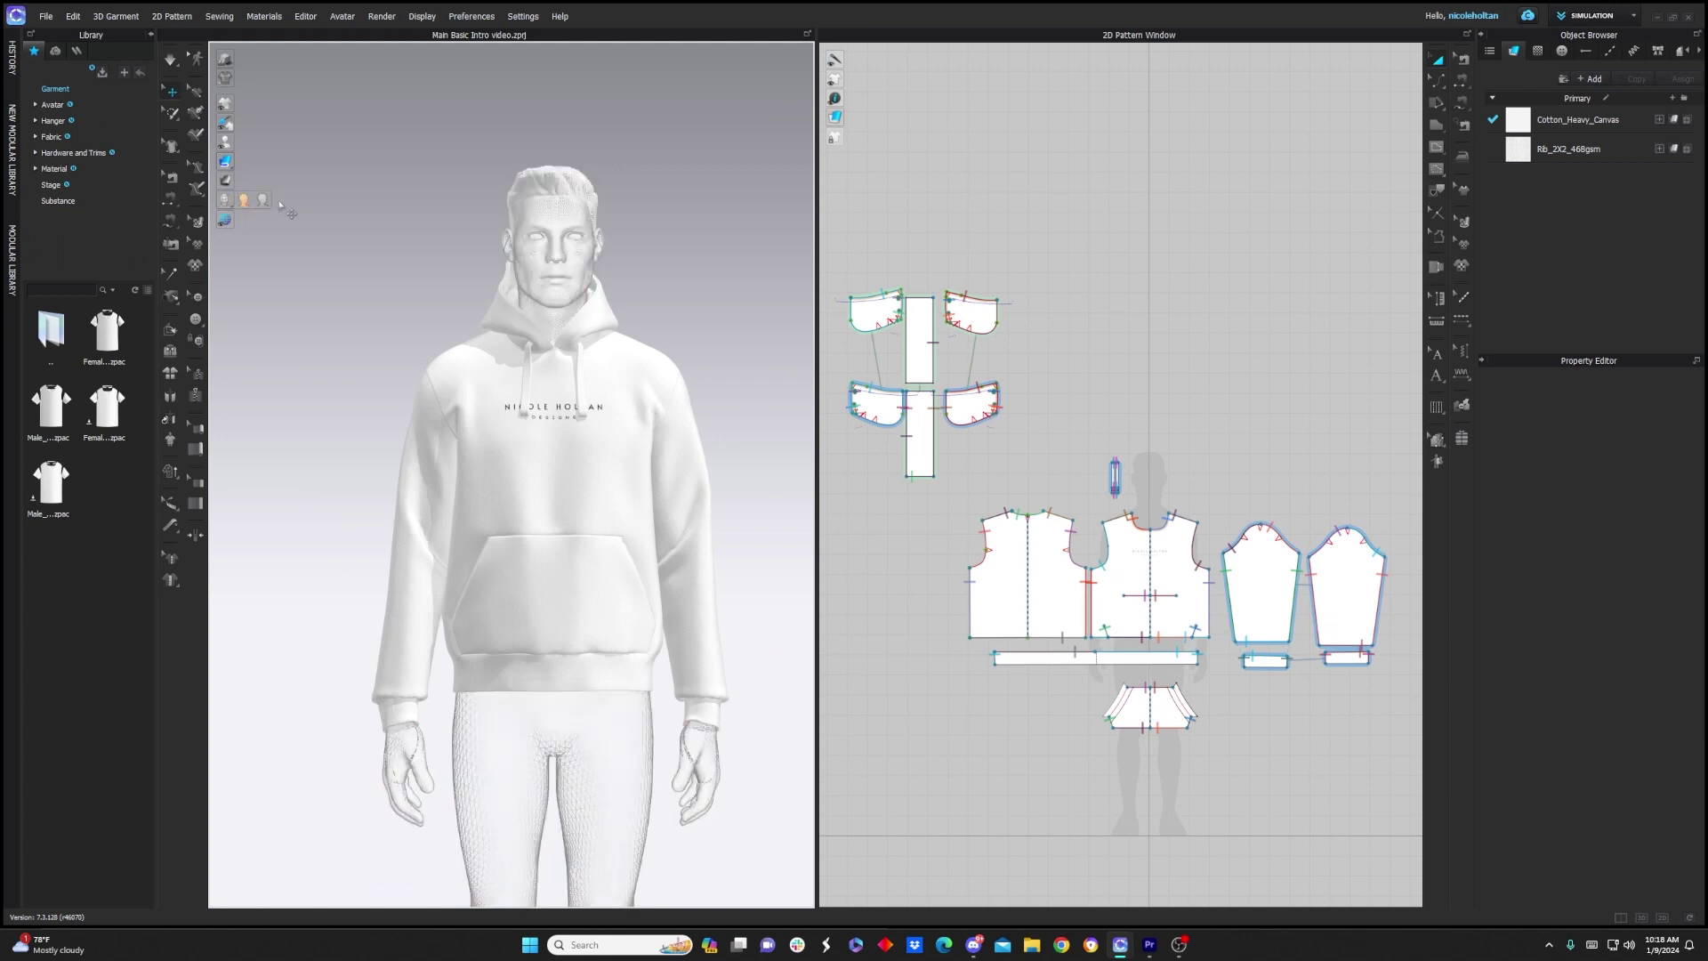
left_click(263, 201)
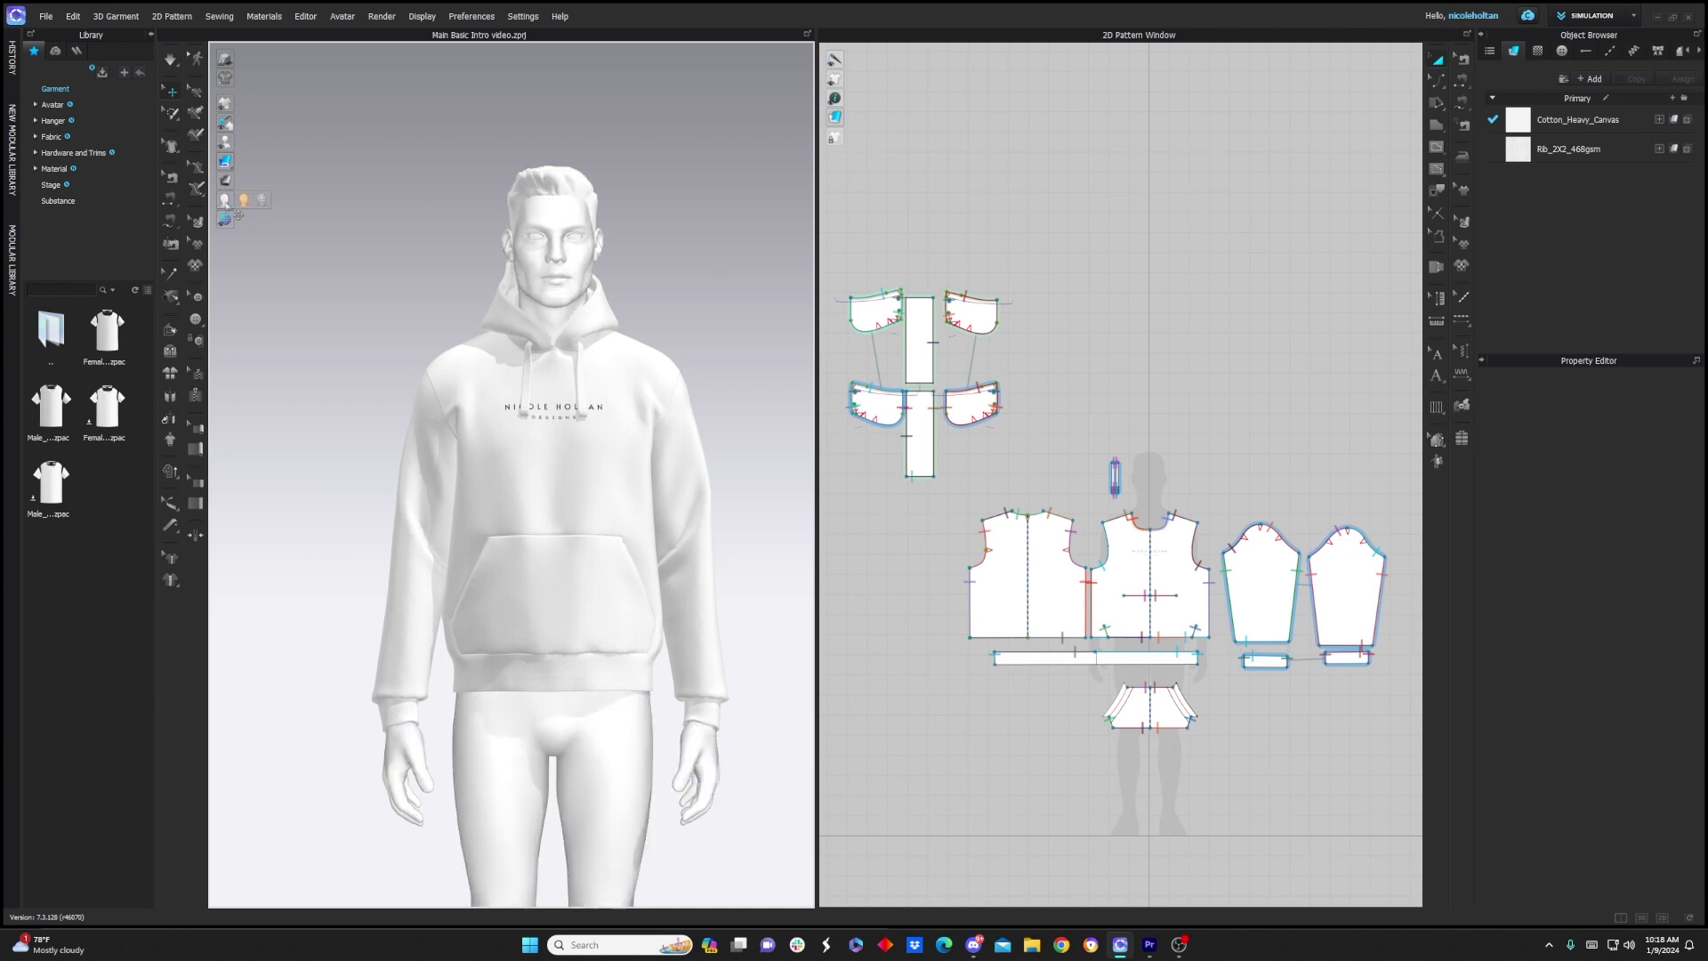
left_click(247, 203)
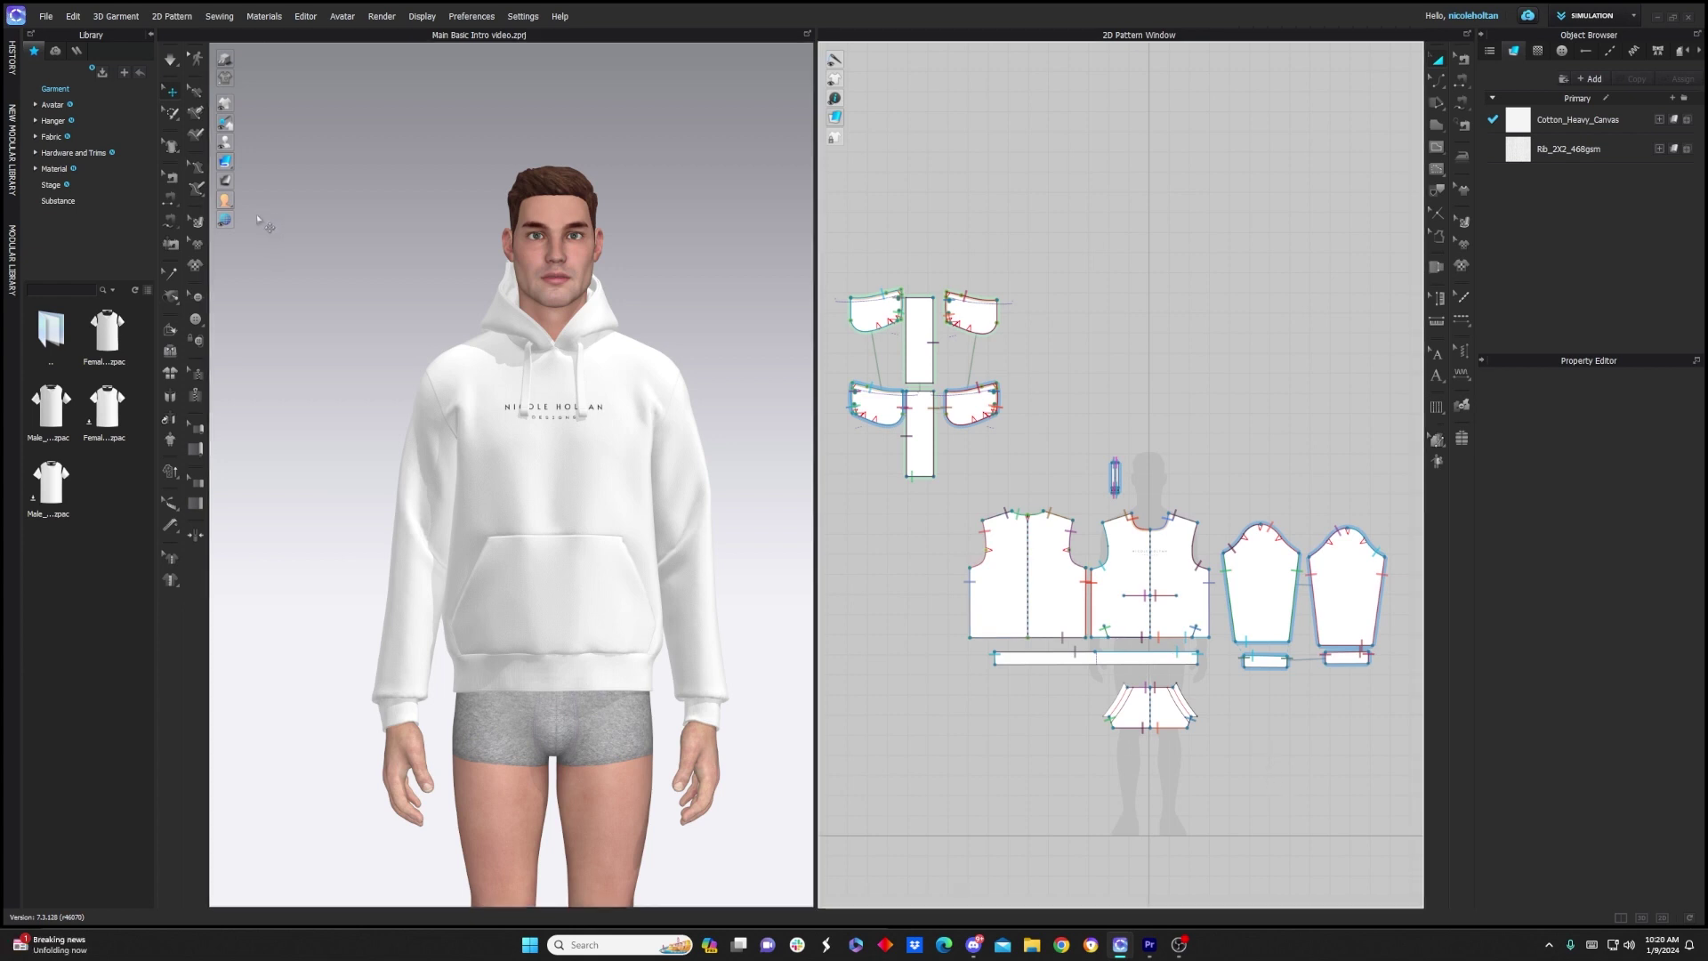
mouse_move(235, 229)
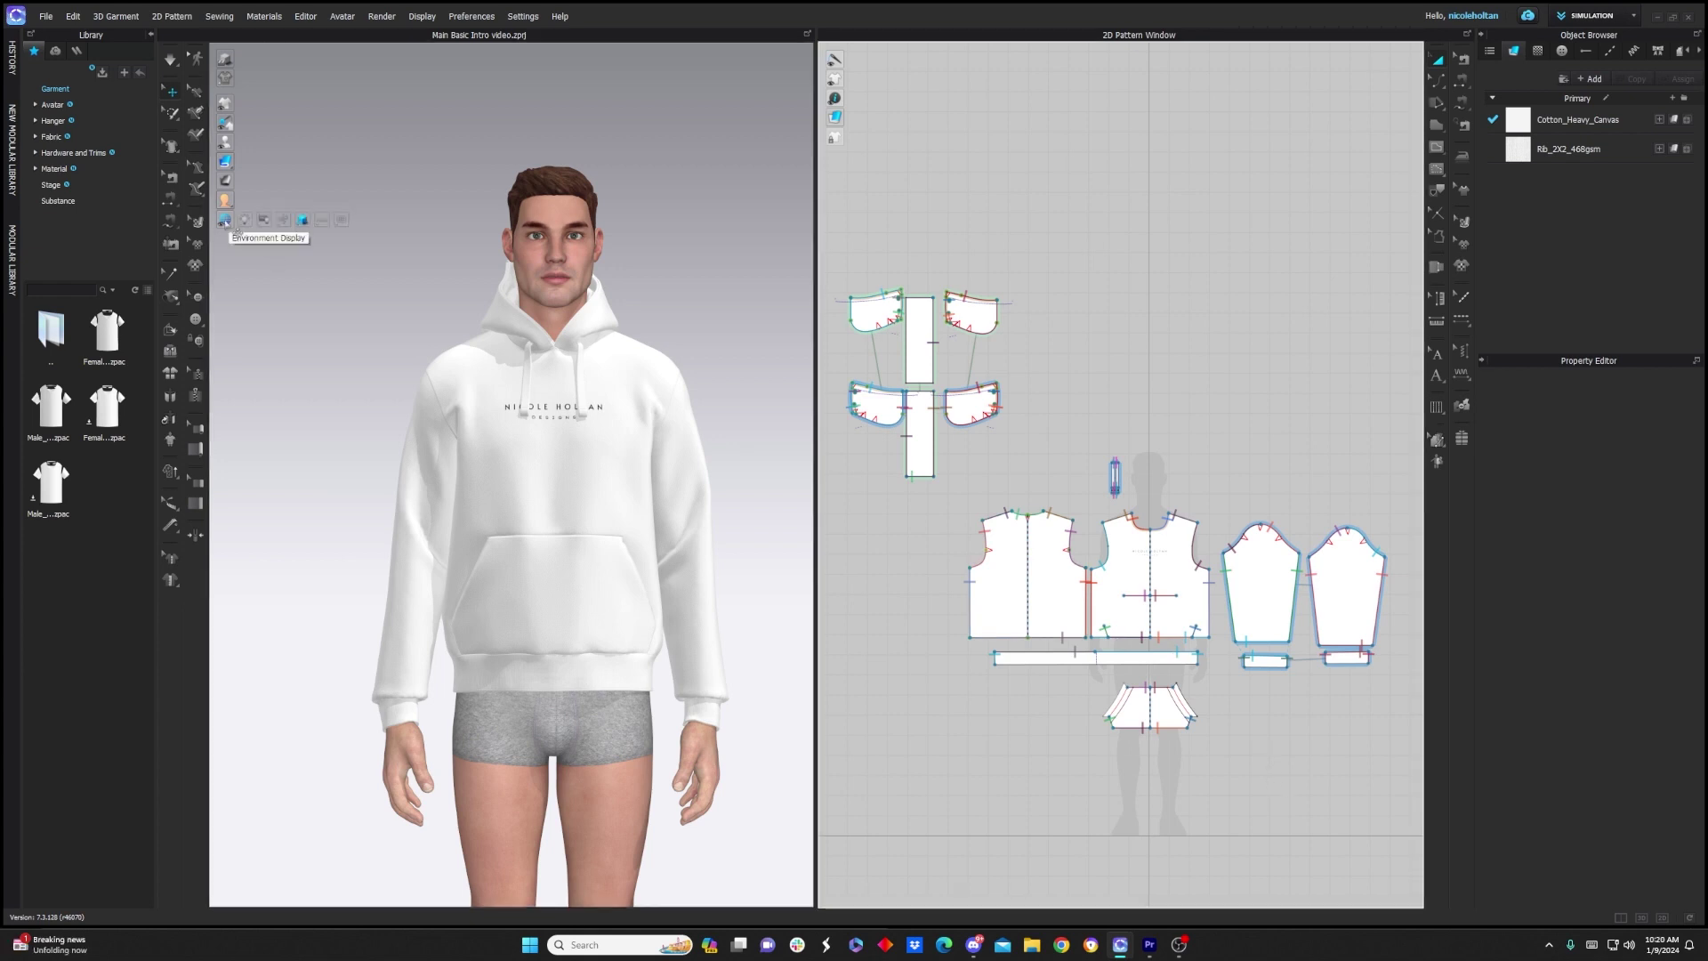
Turn on the wind controller, avatar shadow and floor grid, then zoom out to see them
left_click(289, 224)
scroll(561, 470, "down", 5)
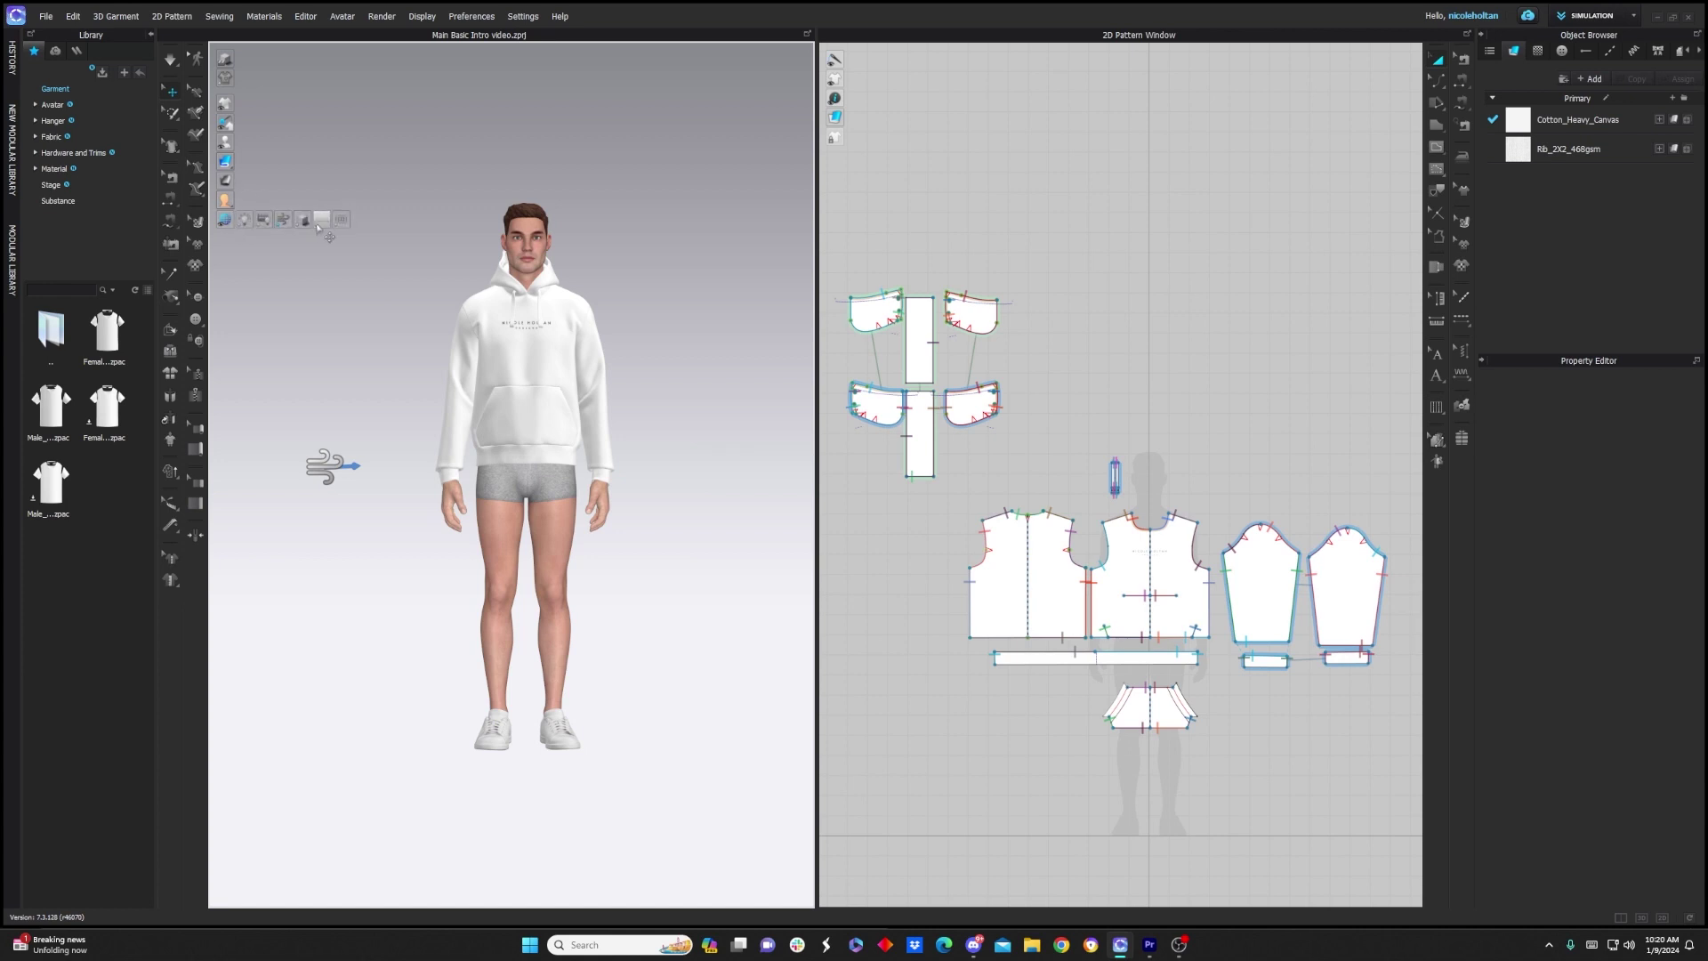
left_click(302, 220)
left_click(324, 220)
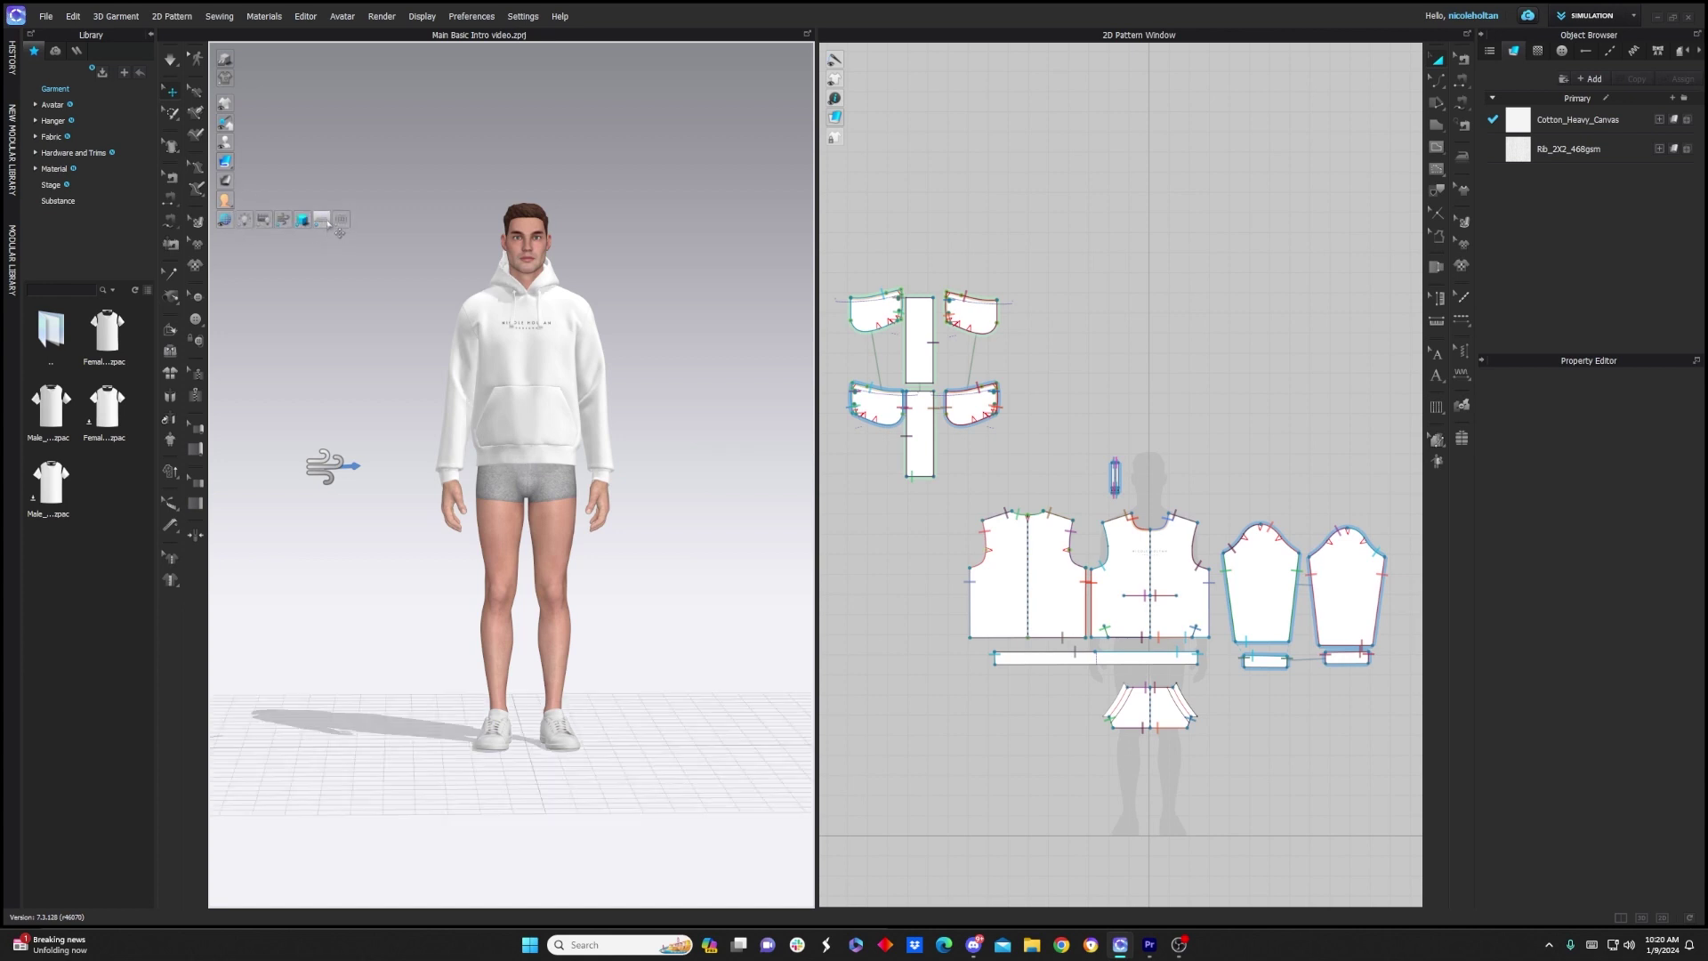
scroll(561, 685, "up", 3)
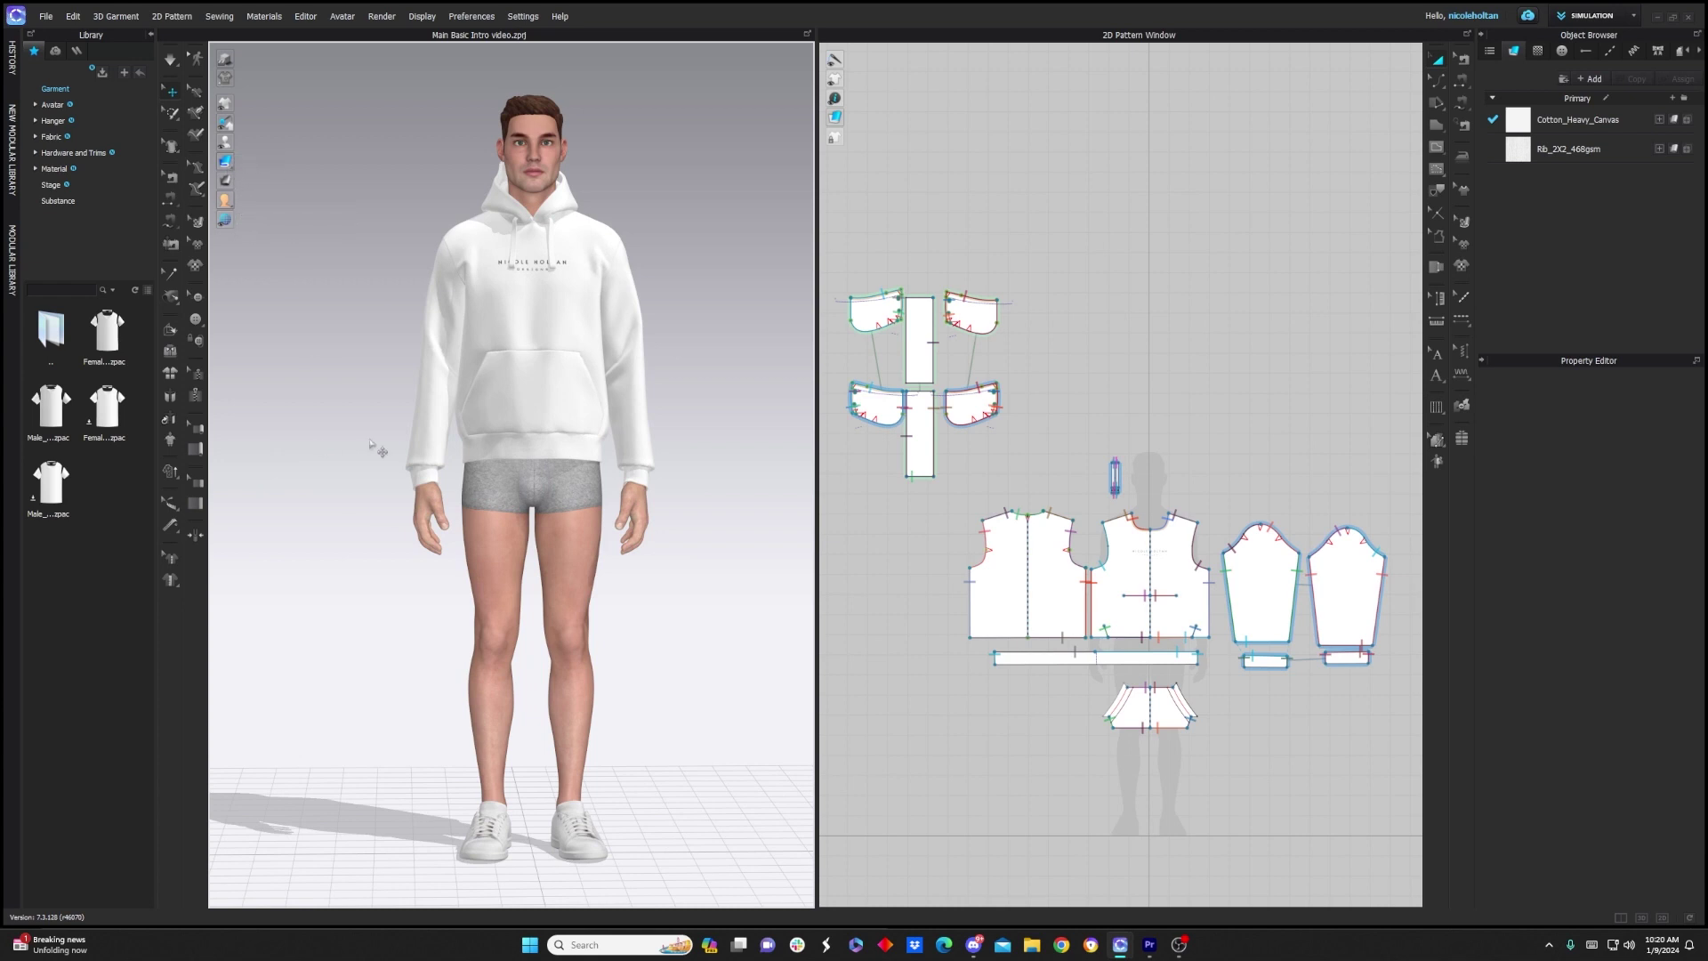
scroll(705, 591, "down", 3)
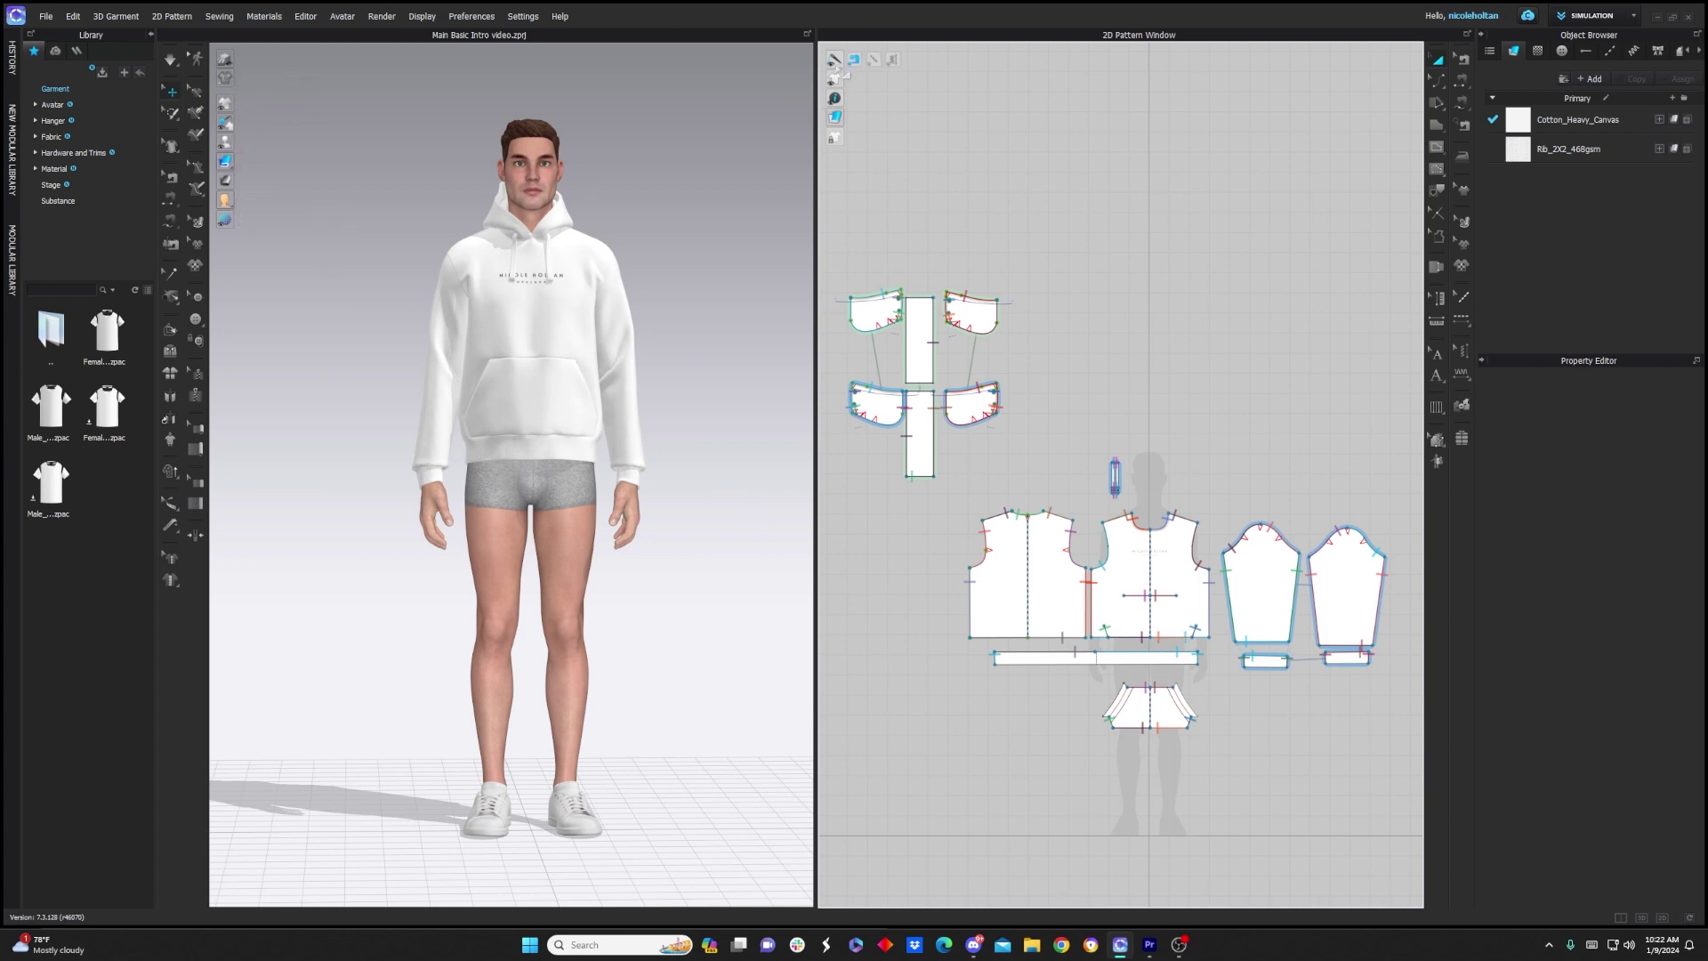
mouse_move(846, 141)
mouse_move(836, 58)
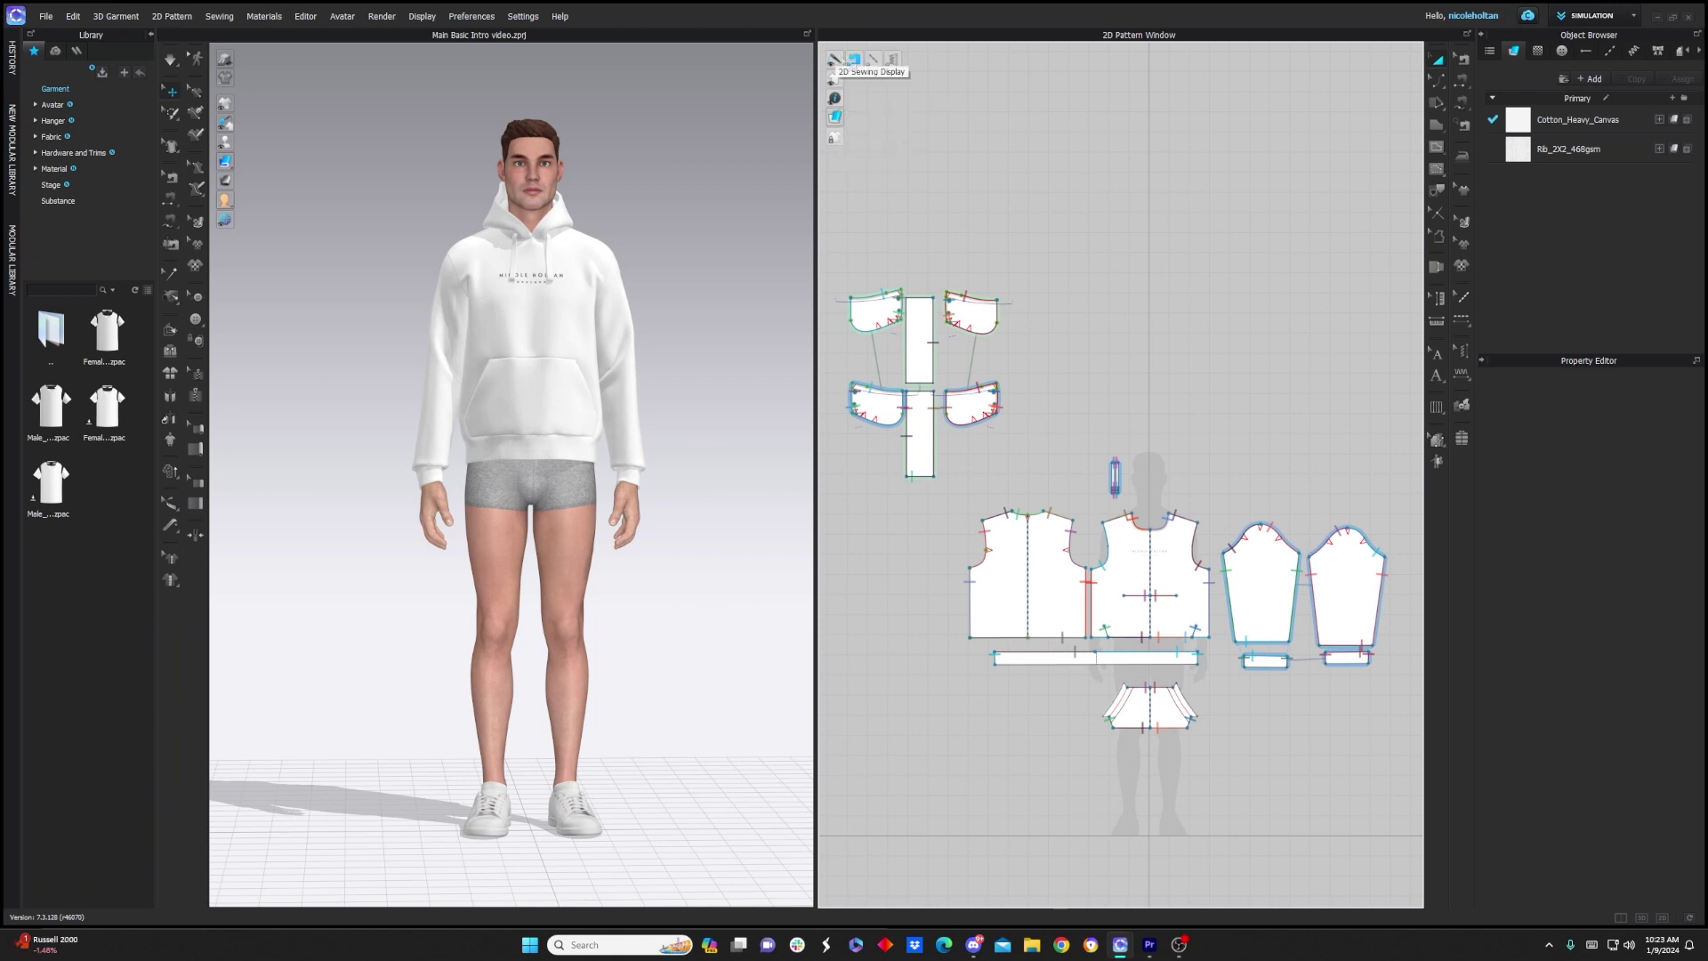
left_click(855, 60)
left_click(855, 61)
left_click(862, 64)
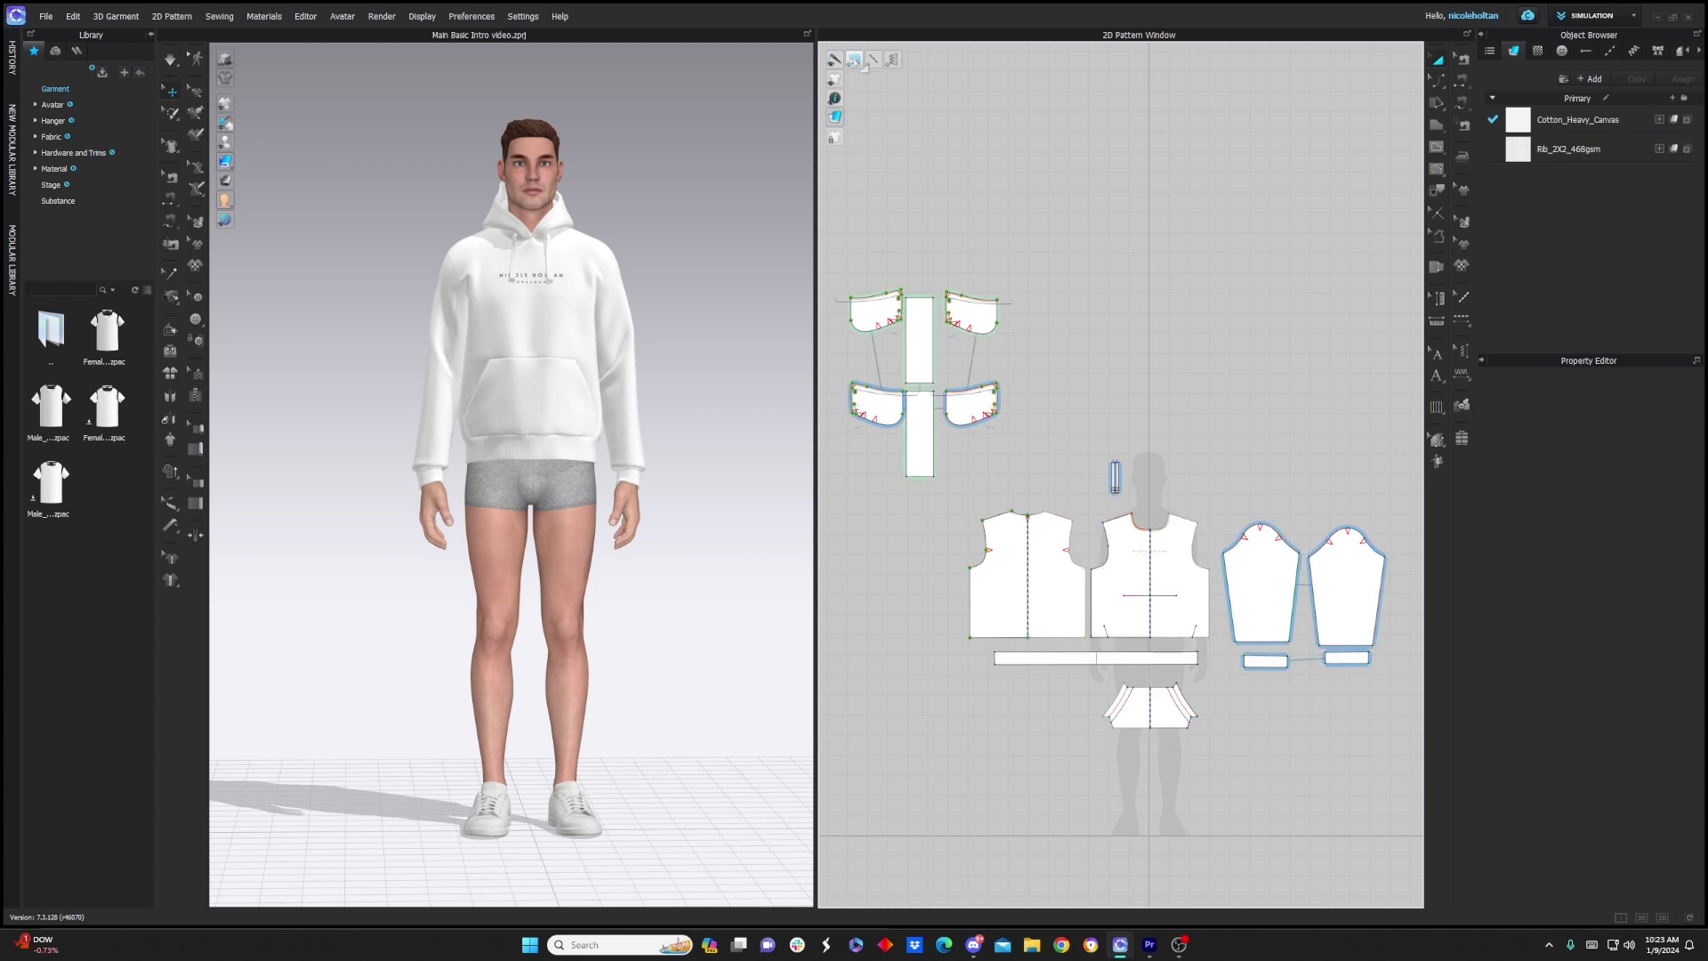
left_click(862, 64)
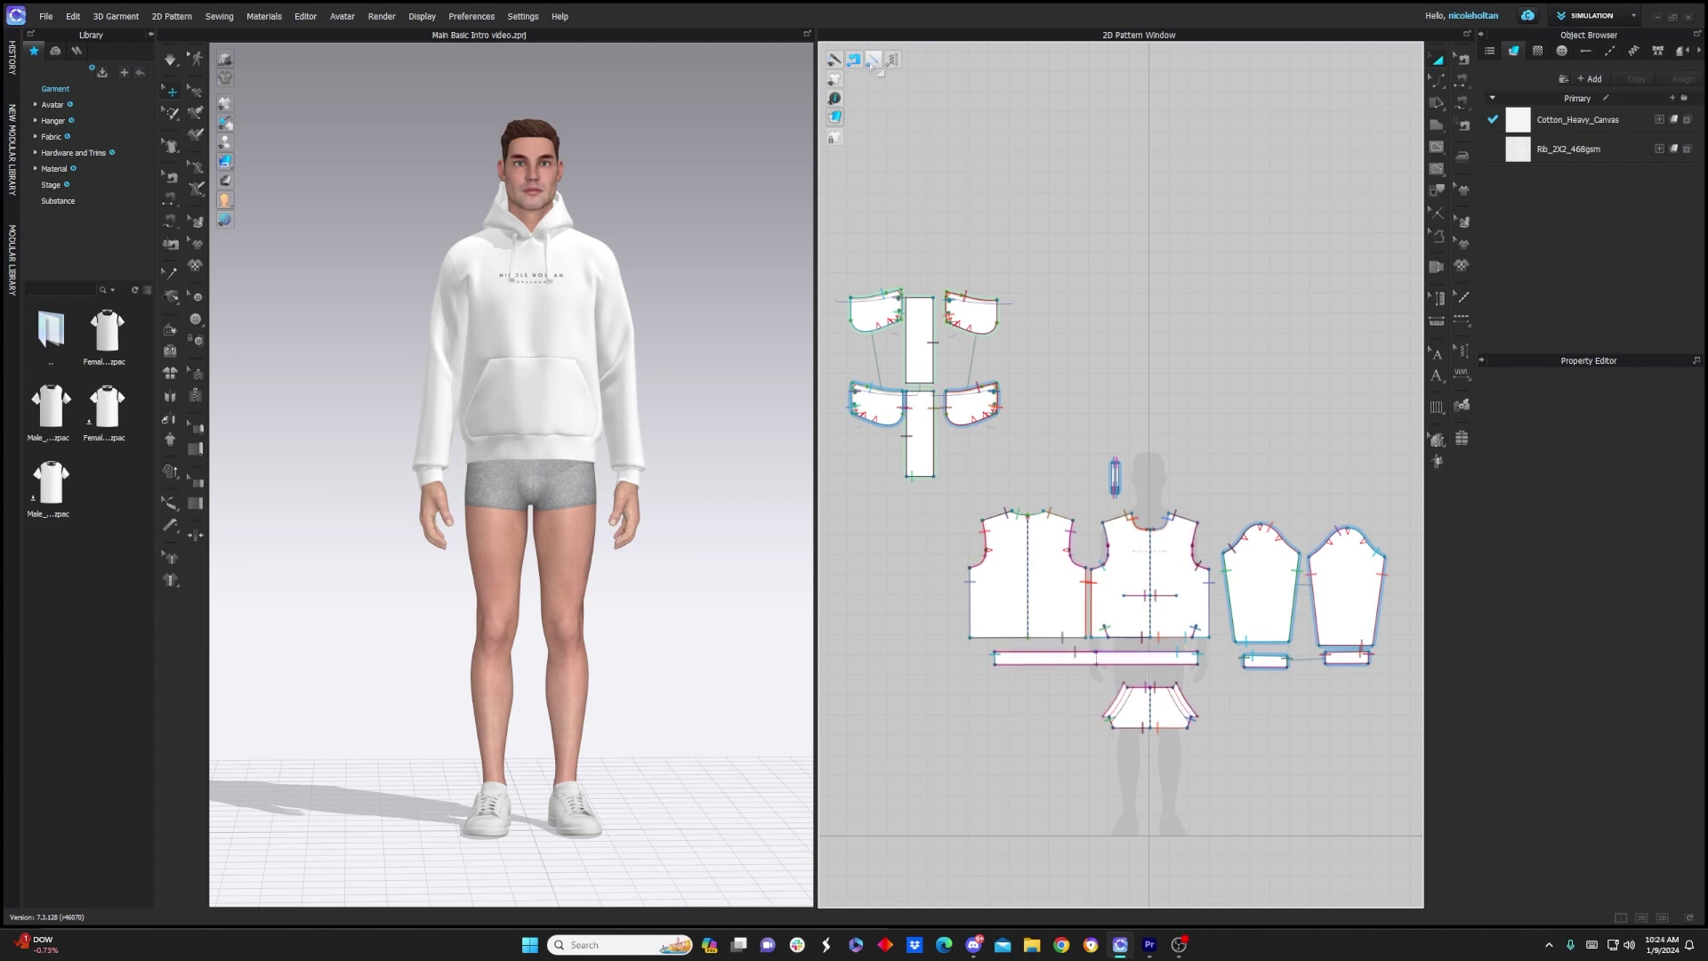
mouse_move(849, 83)
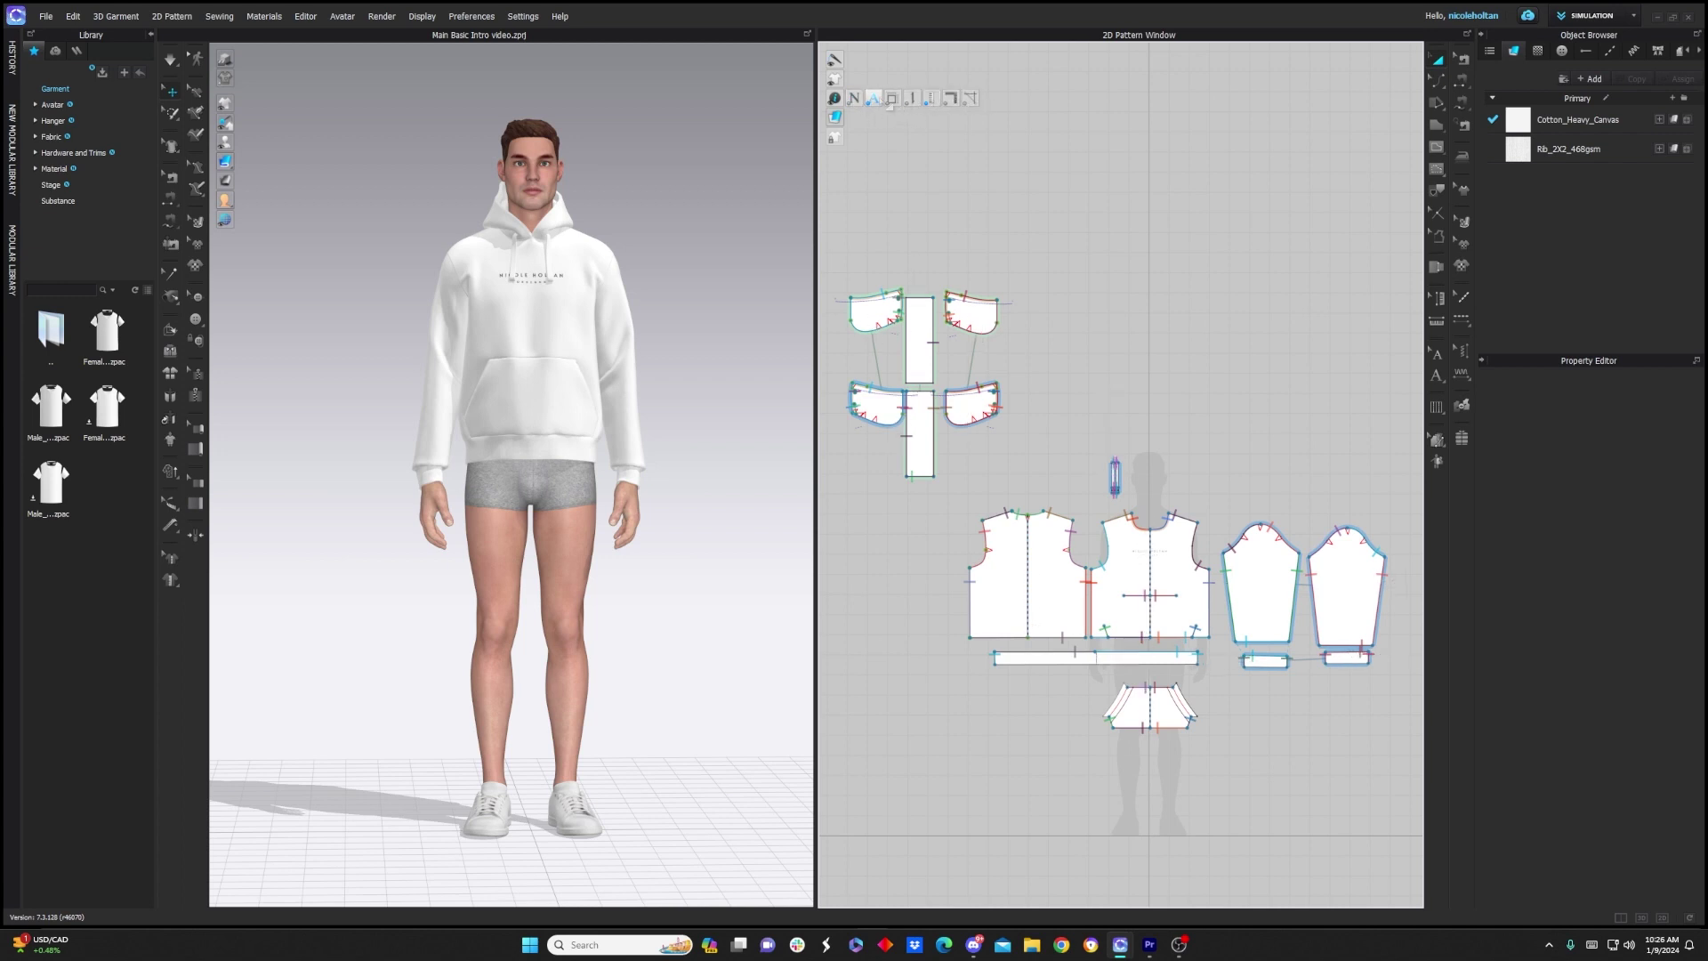
left_click(911, 98)
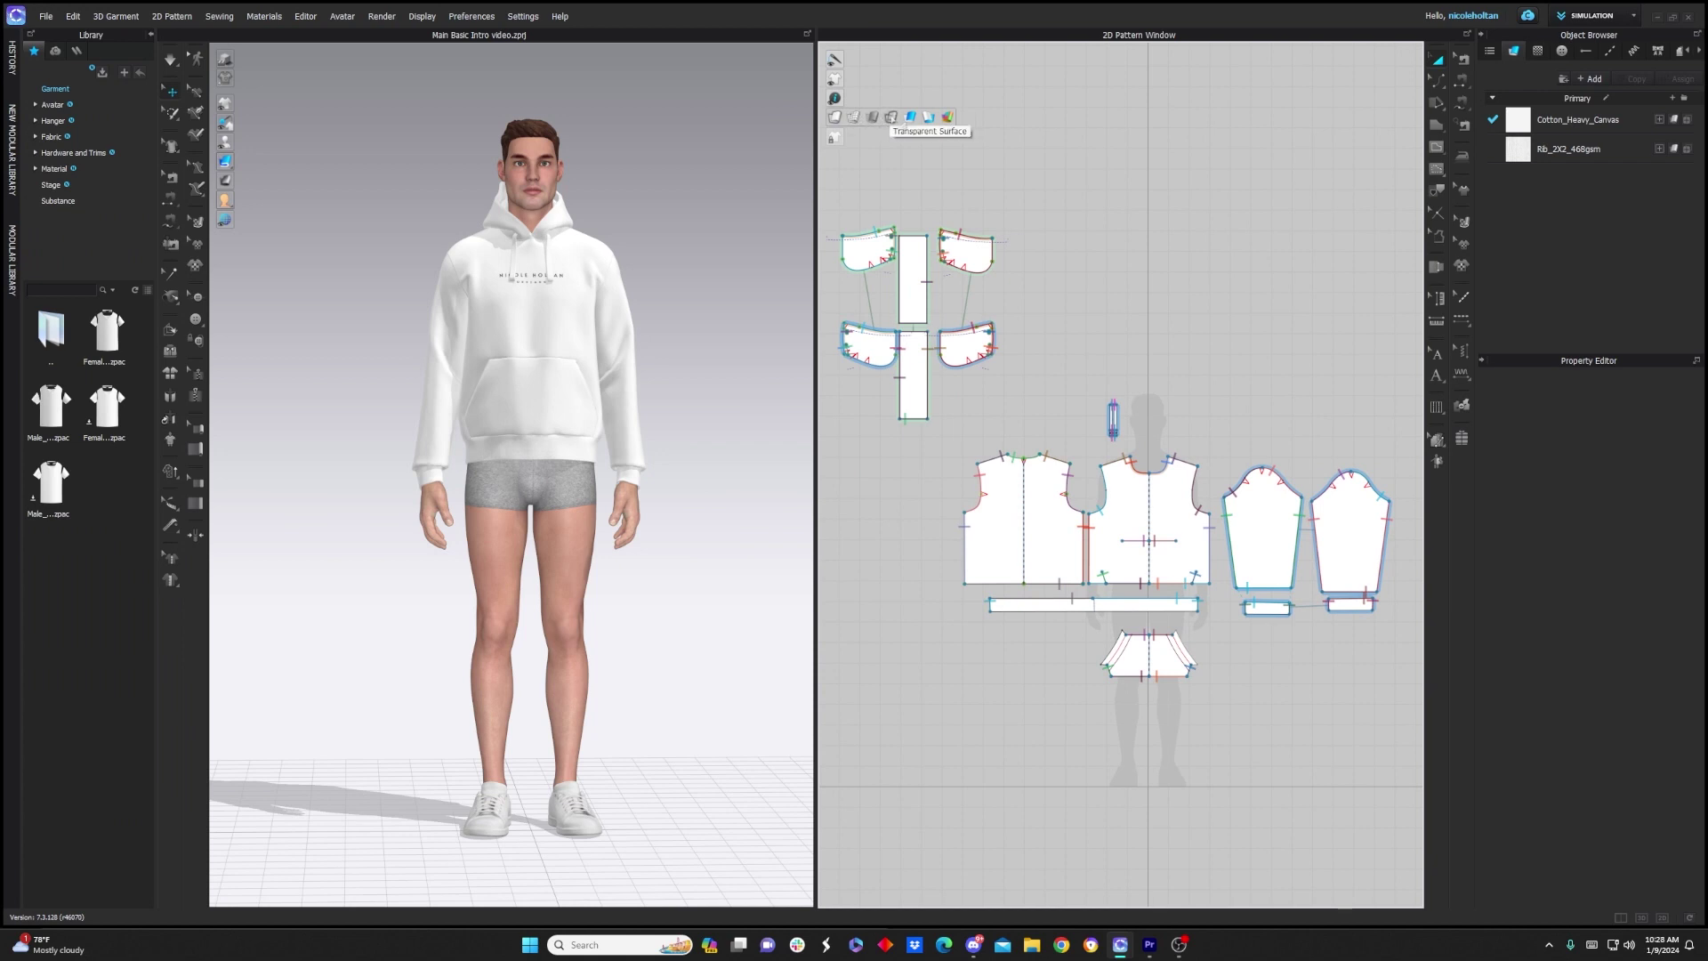
left_click(910, 116)
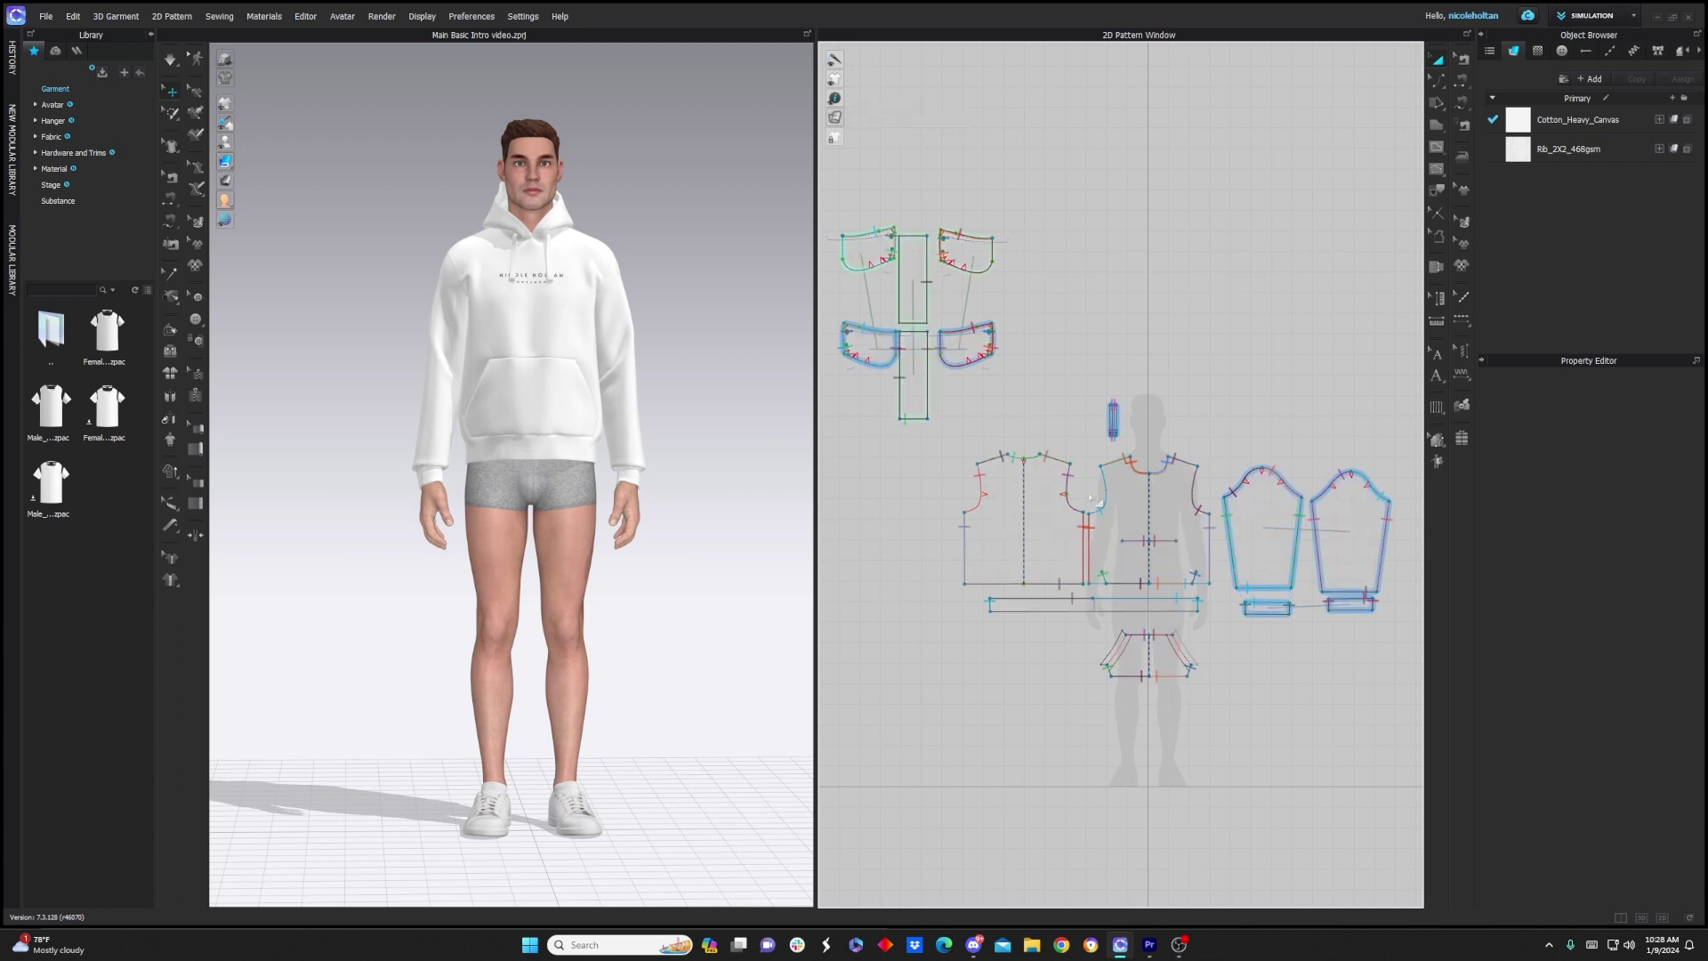
scroll(1090, 499, "up", 2)
mouse_move(834, 117)
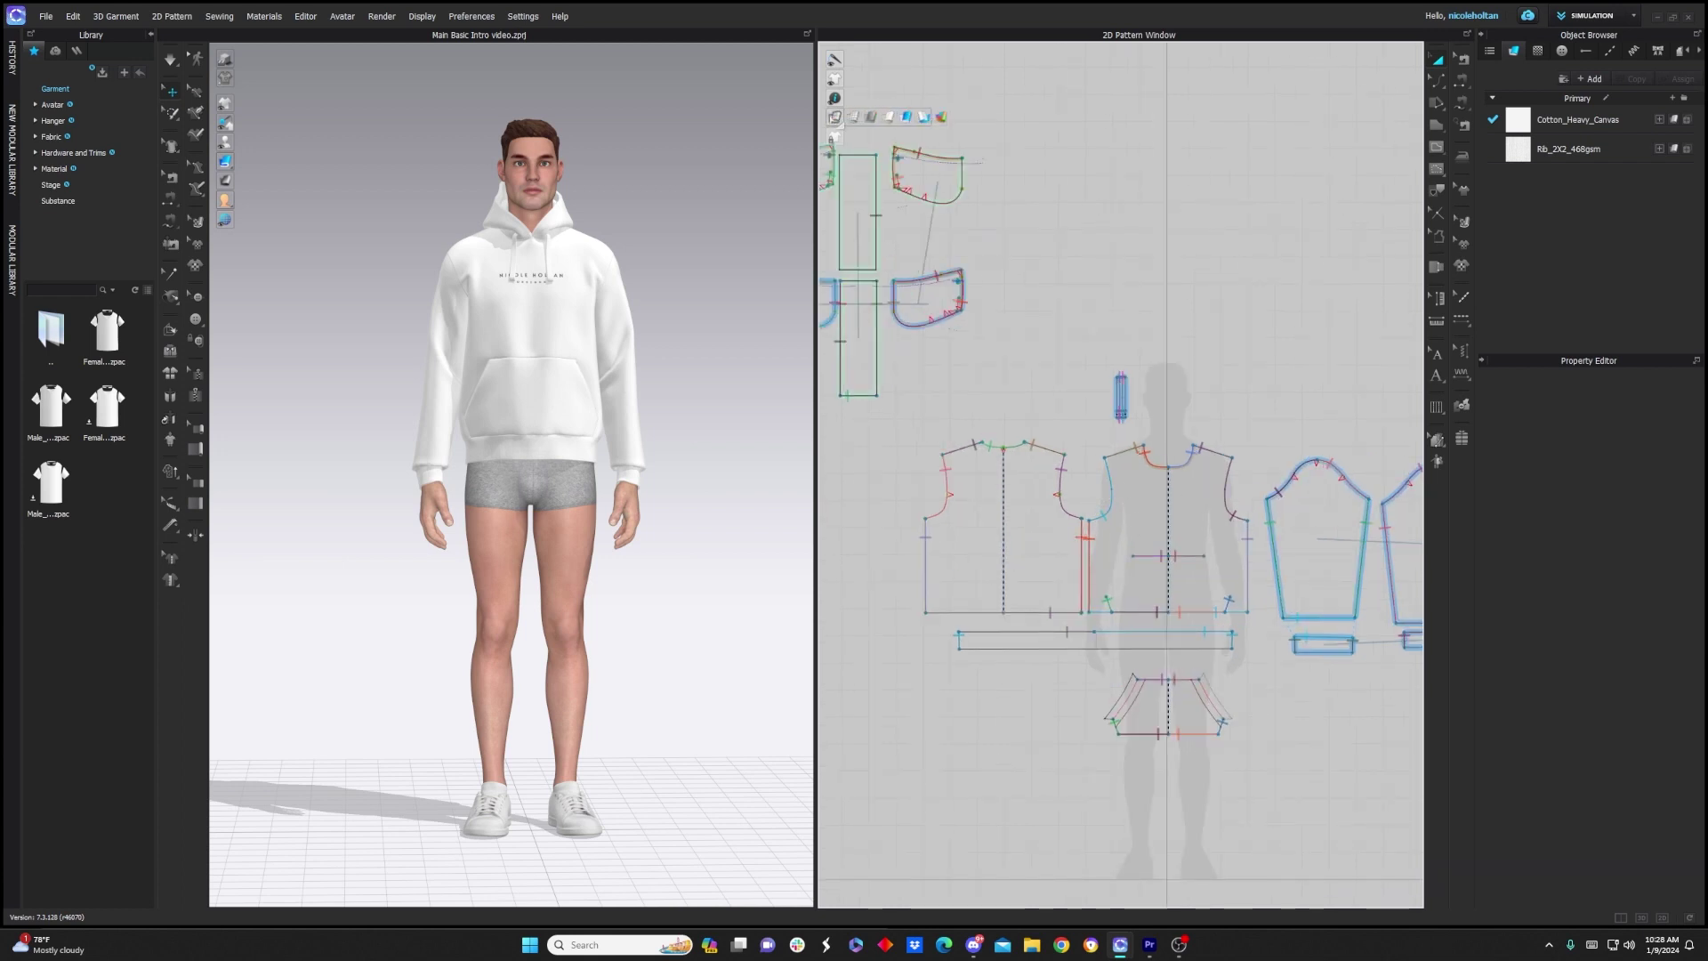
left_click(872, 118)
left_click(1065, 500)
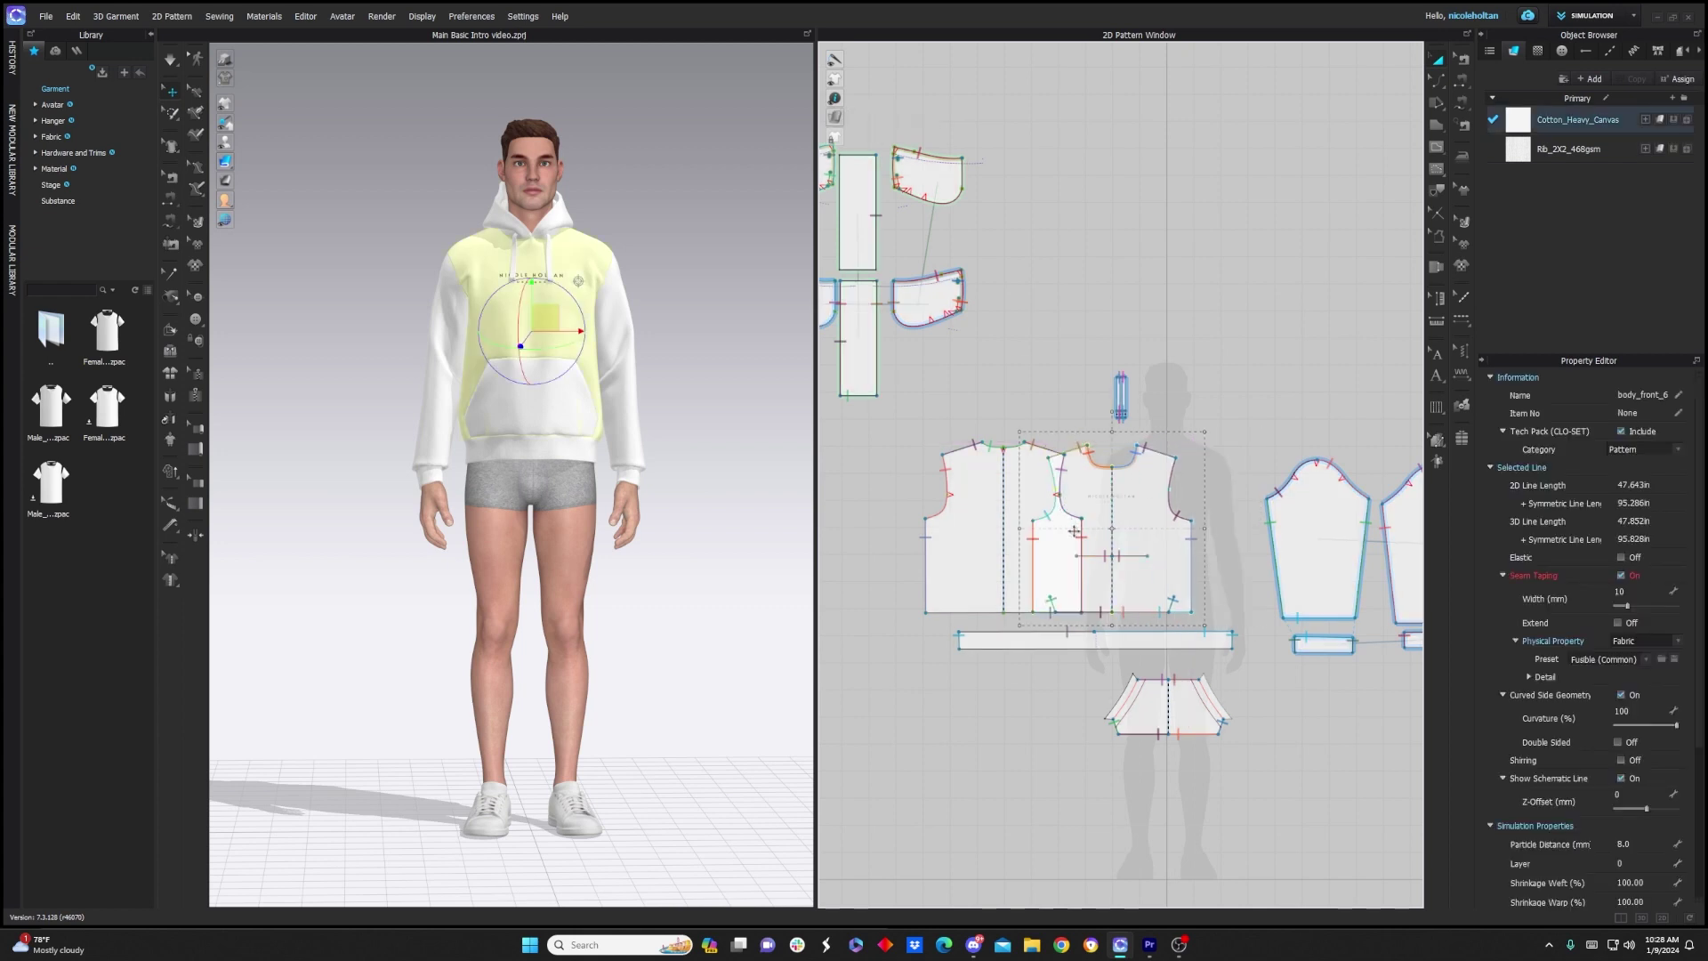
scroll(1059, 467, "up", 2)
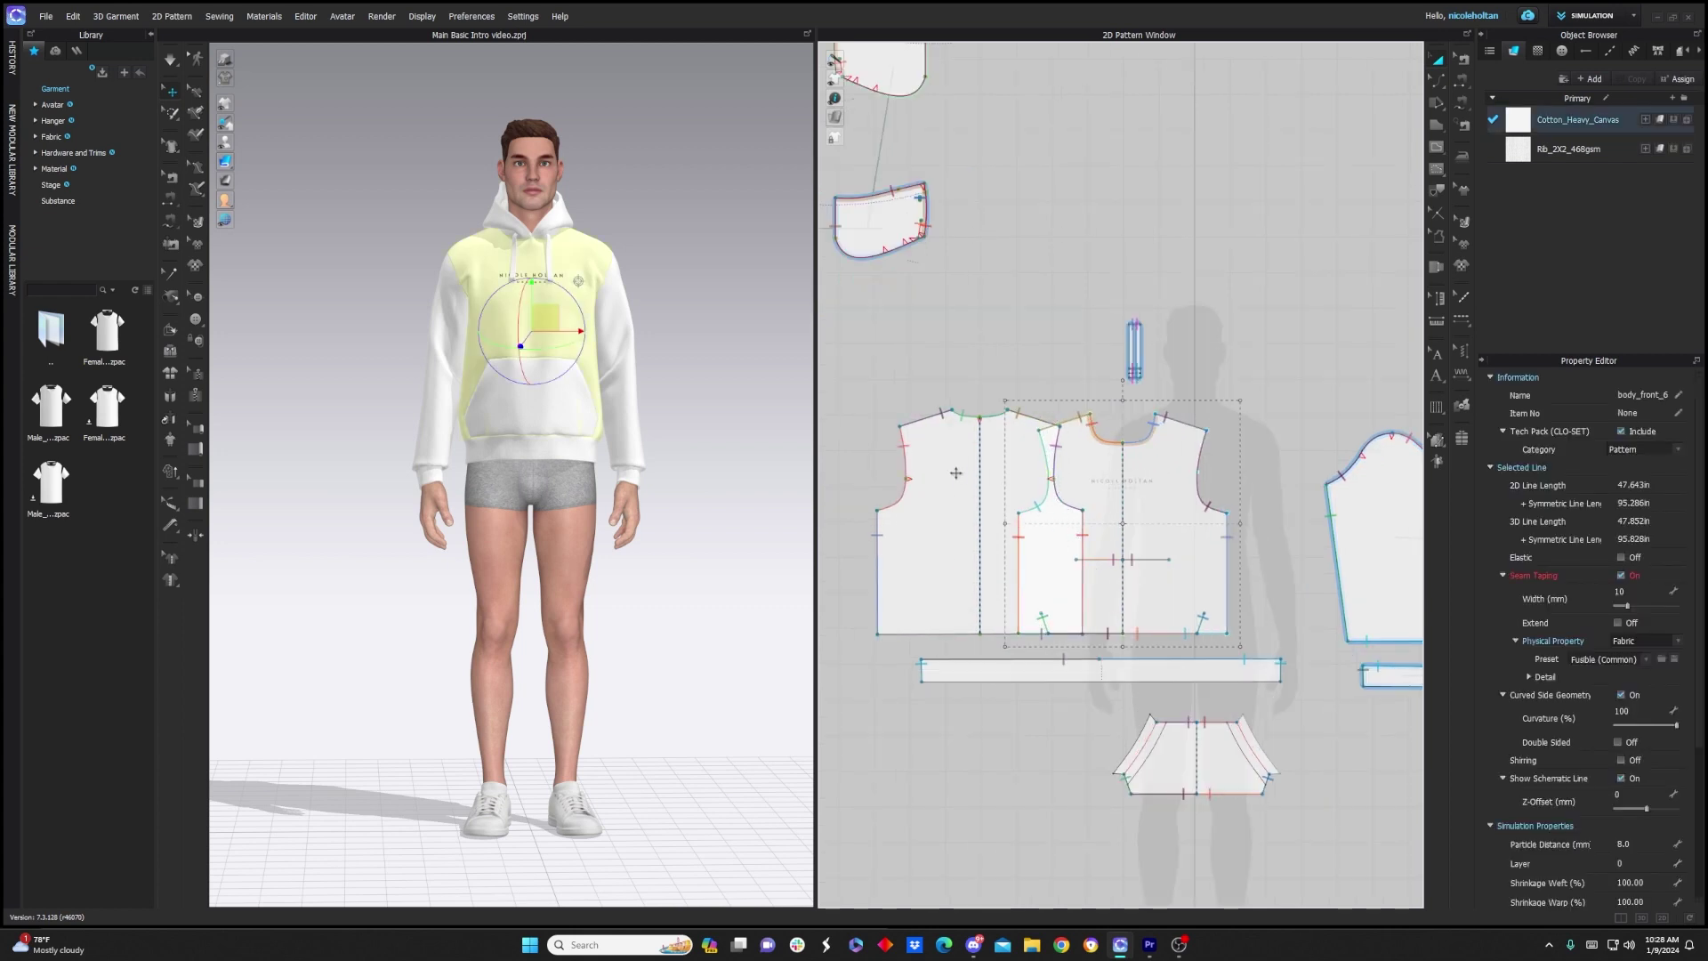
key("ctrl+z")
mouse_move(834, 116)
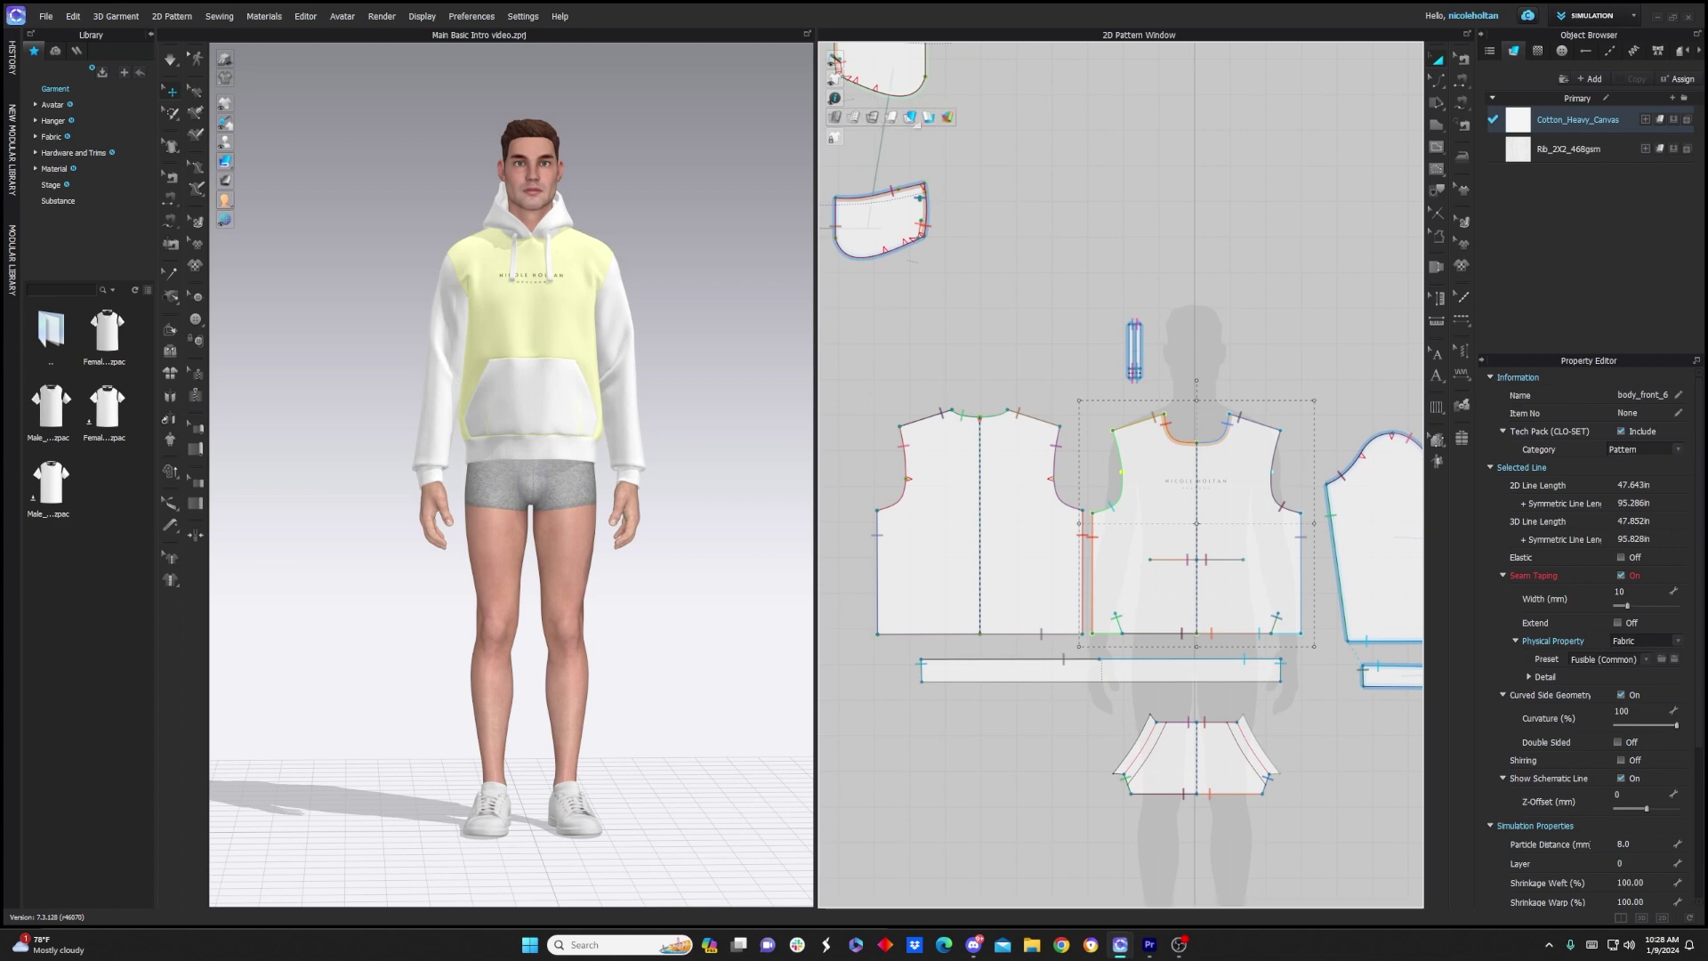
left_click(909, 116)
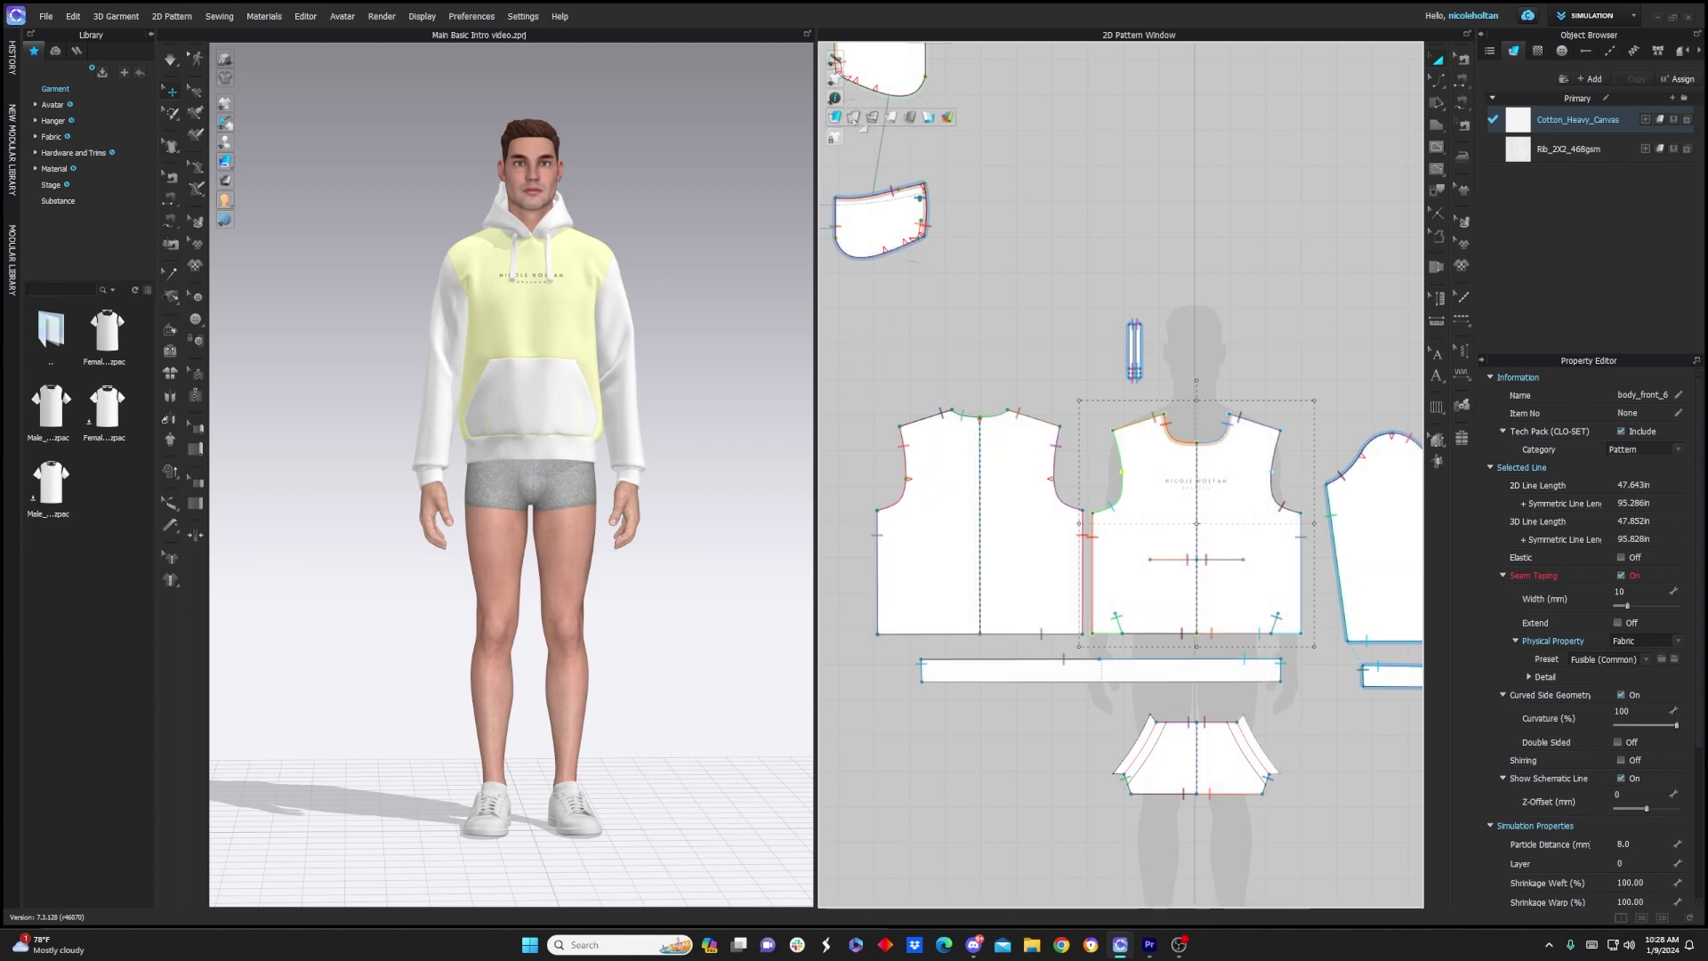
left_click(853, 116)
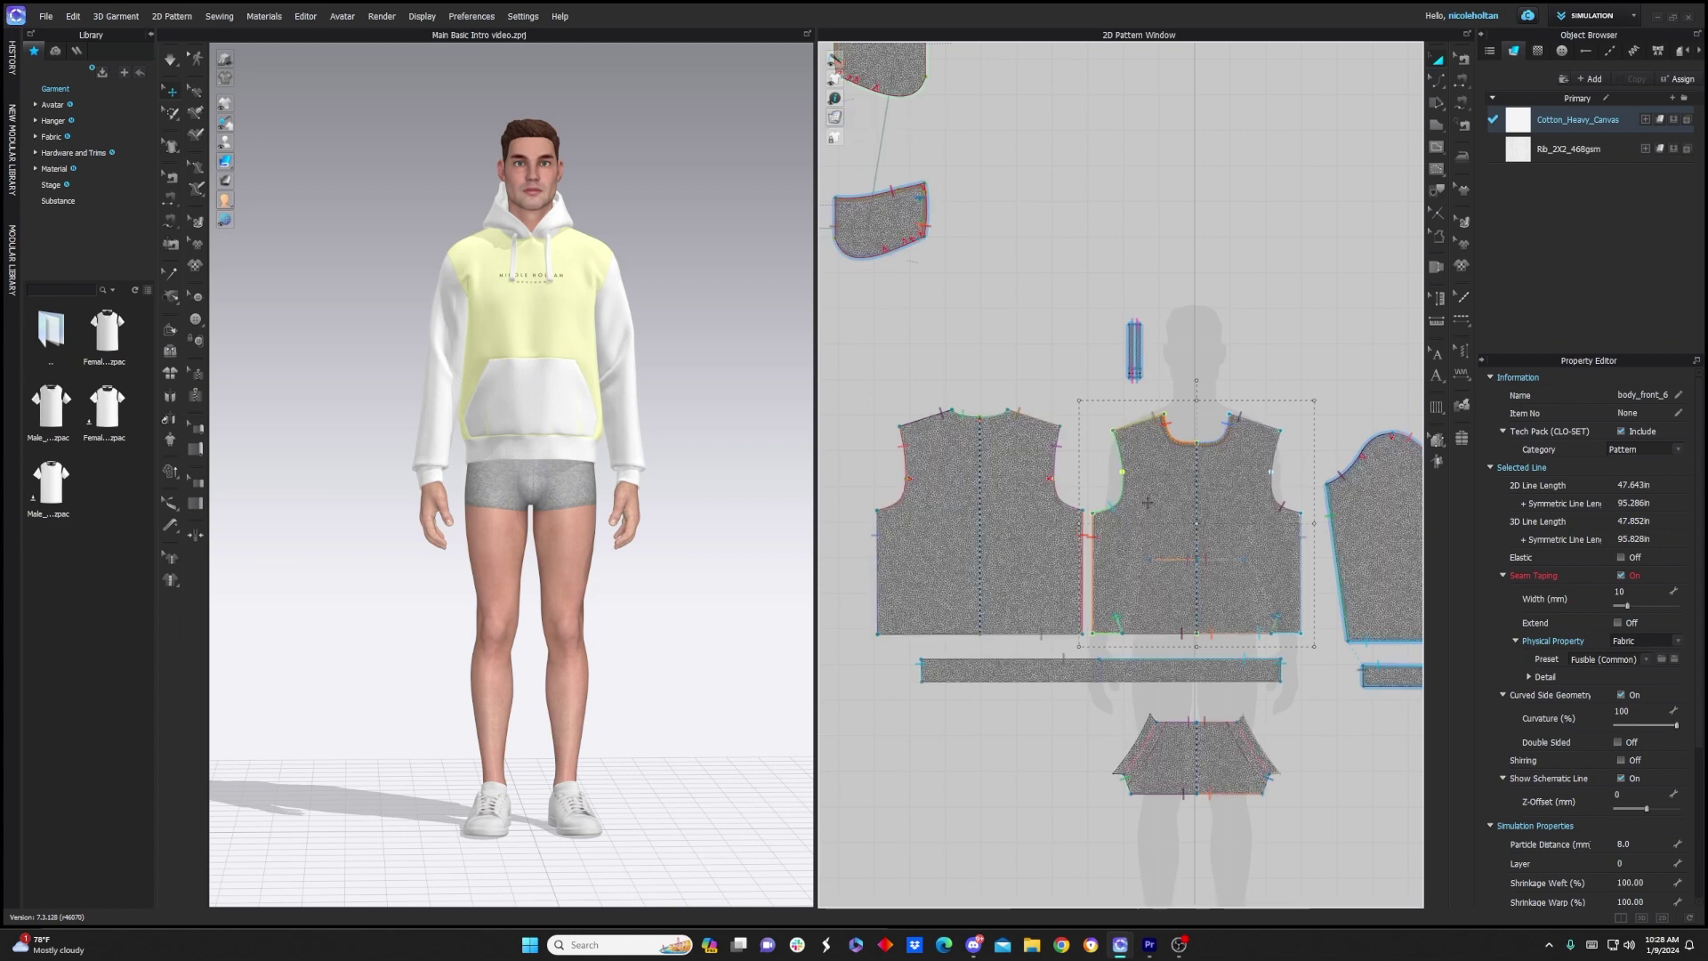
scroll(1146, 509, "up", 2)
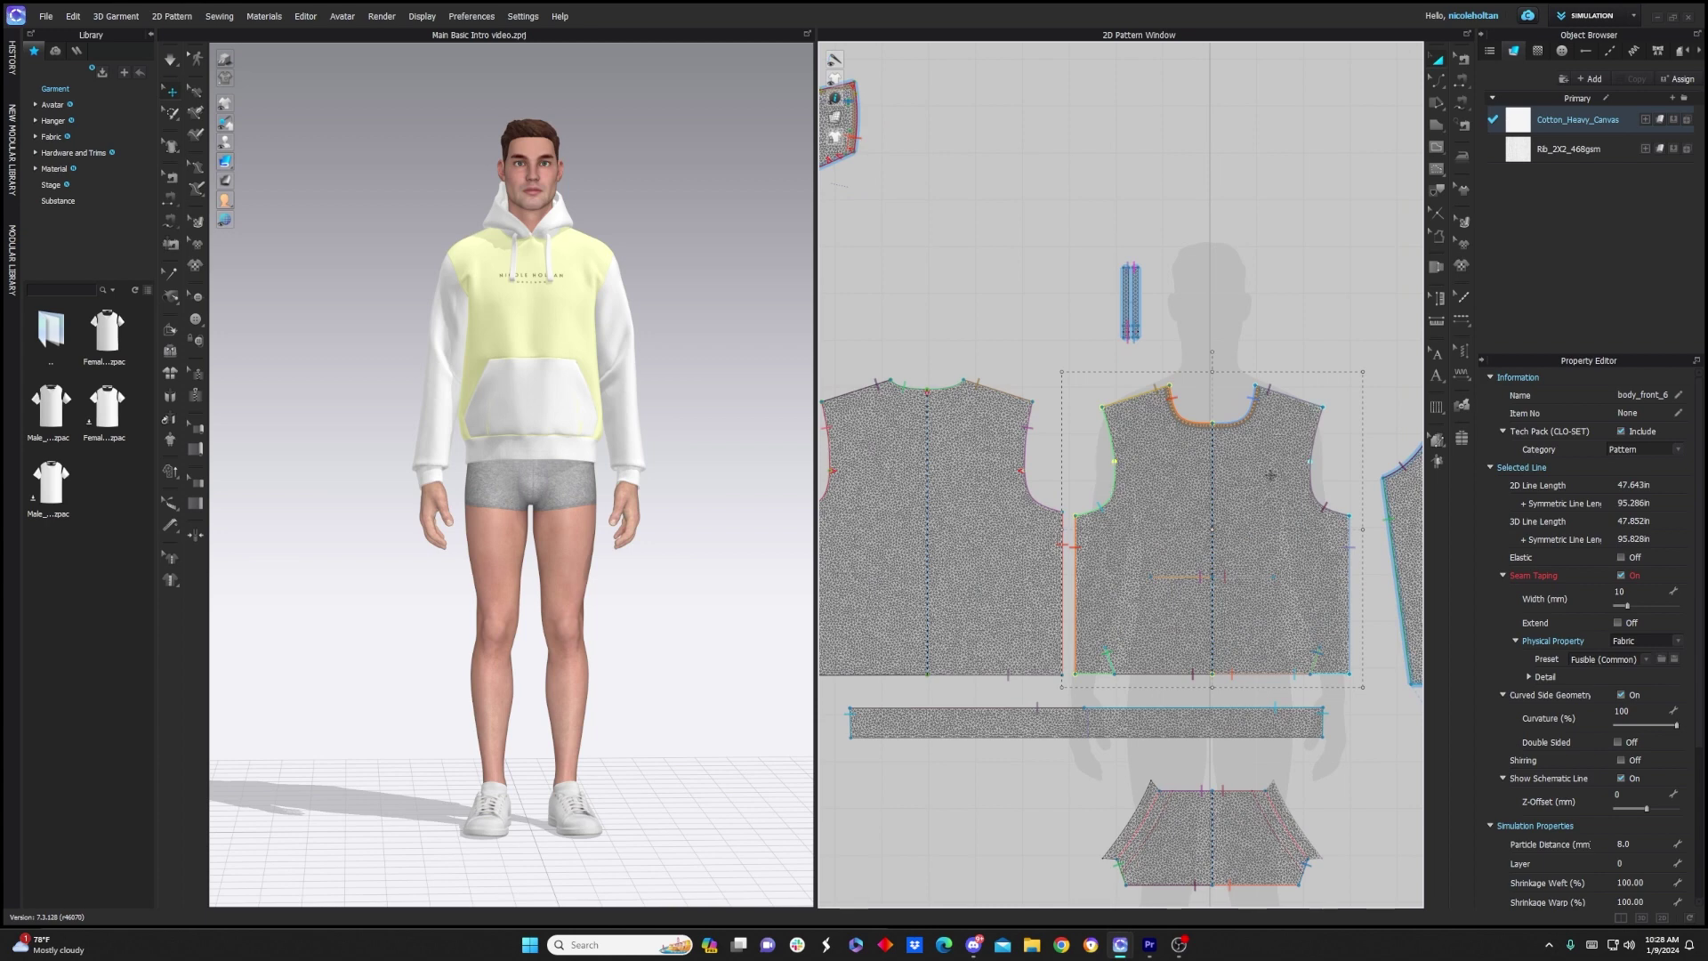
scroll(1136, 525, "down", 2)
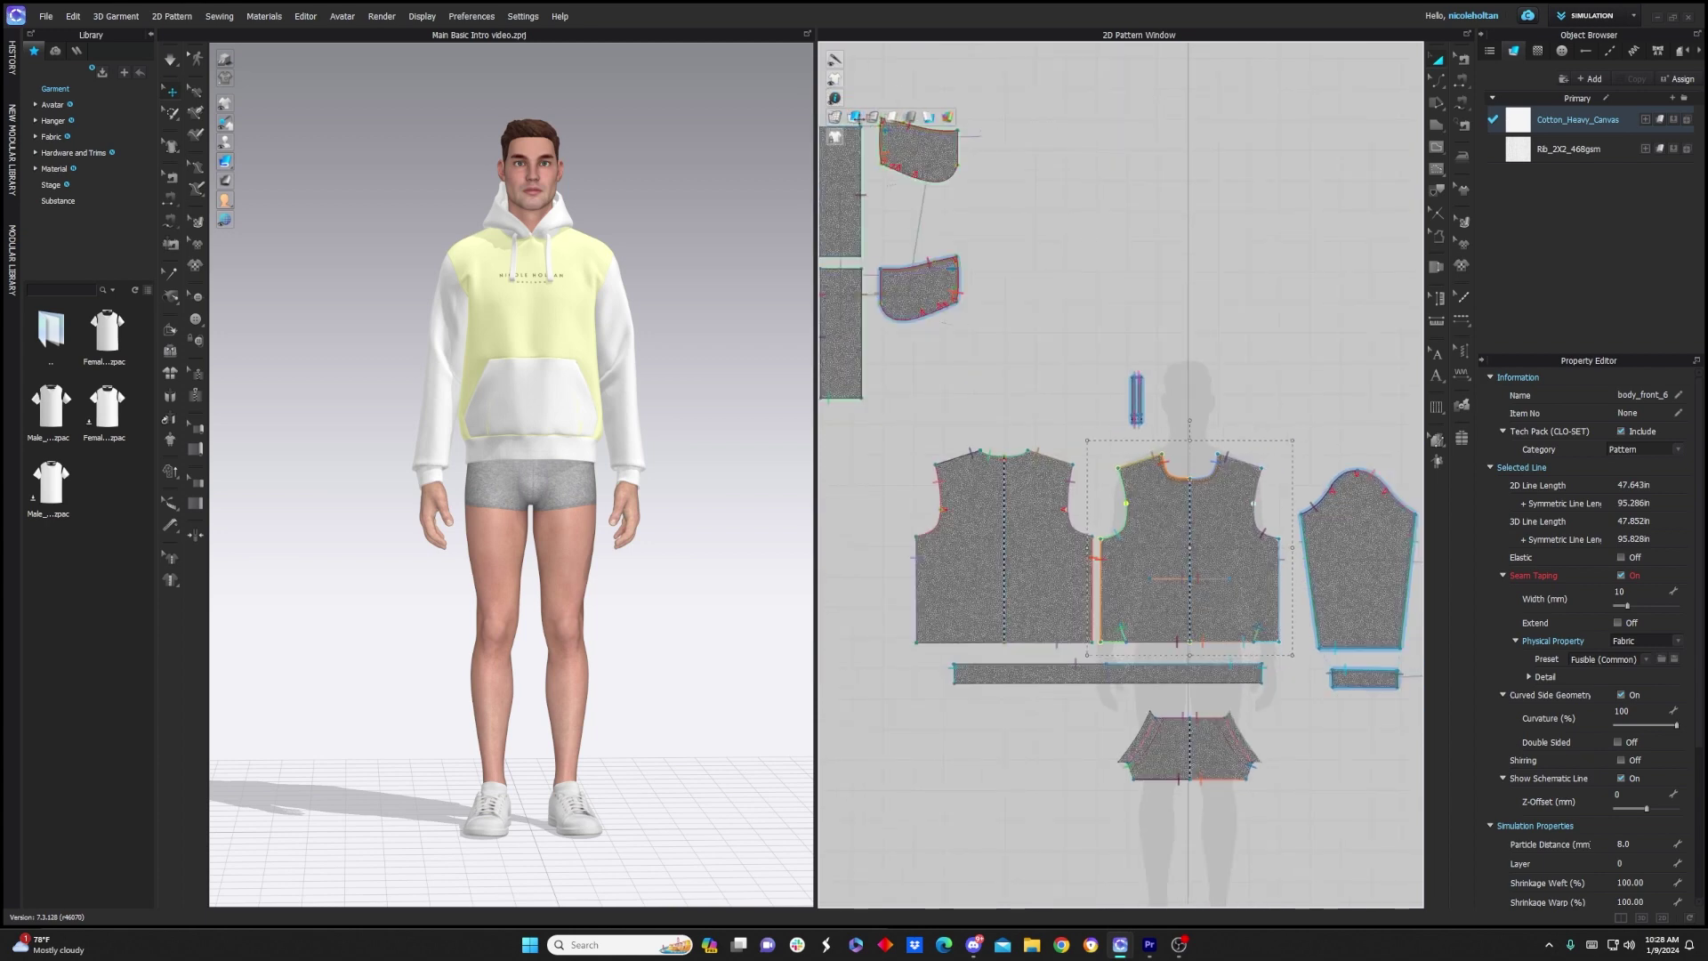
left_click(835, 116)
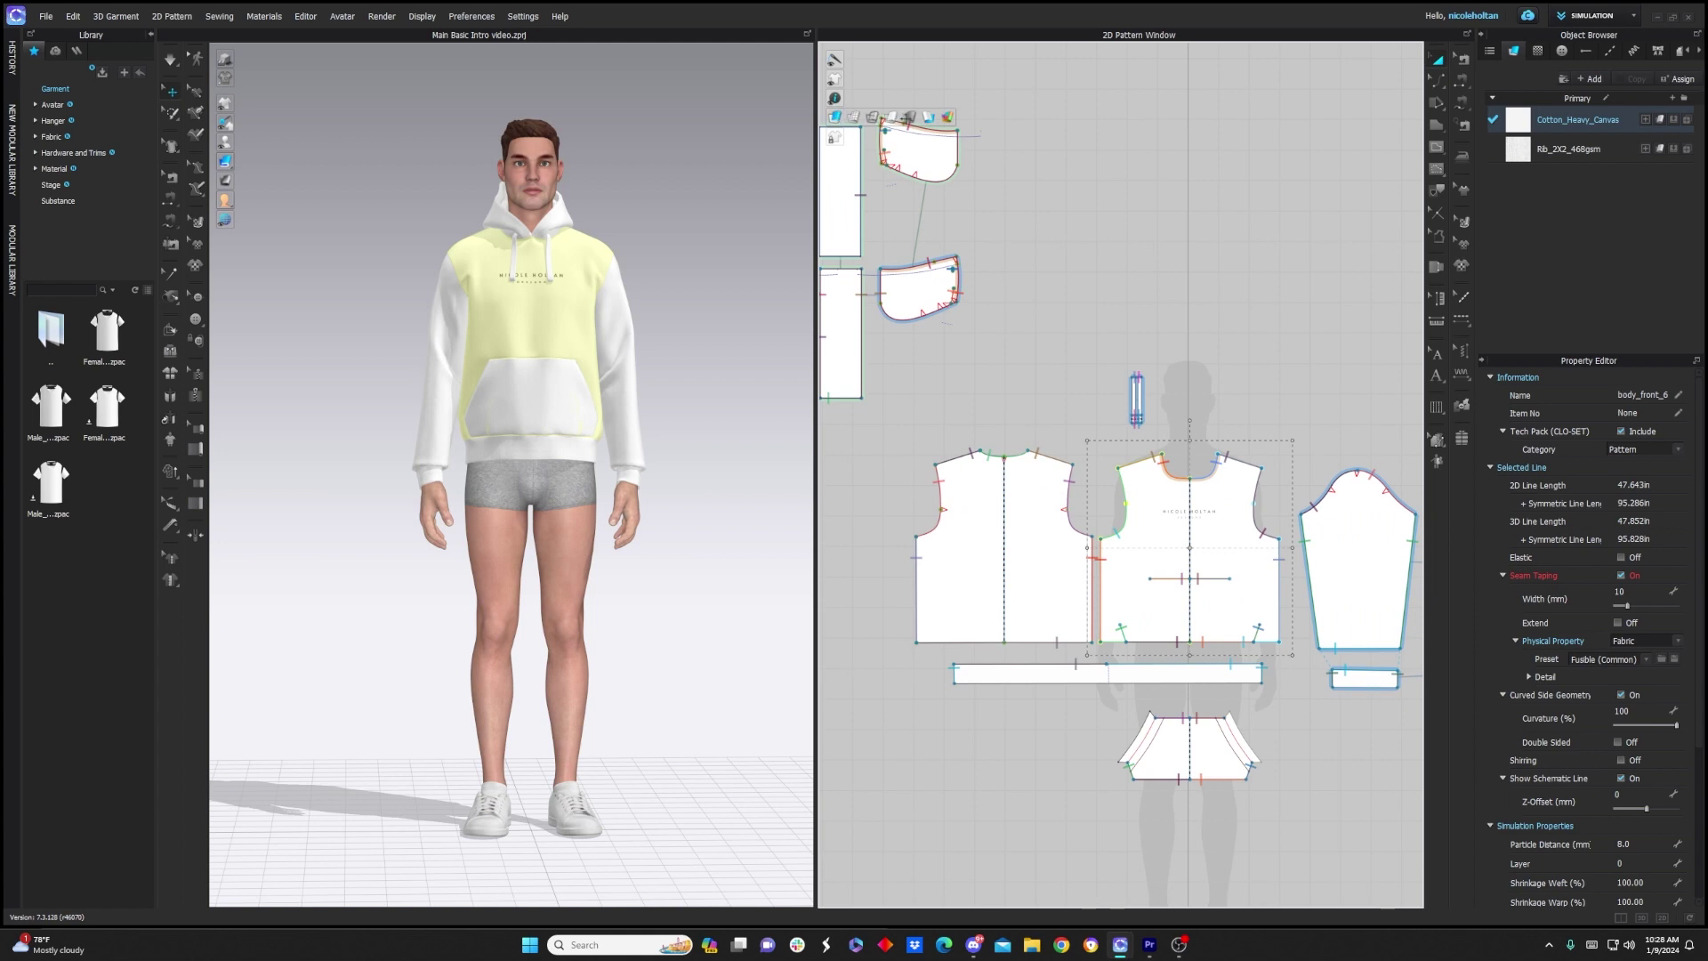
mouse_move(836, 138)
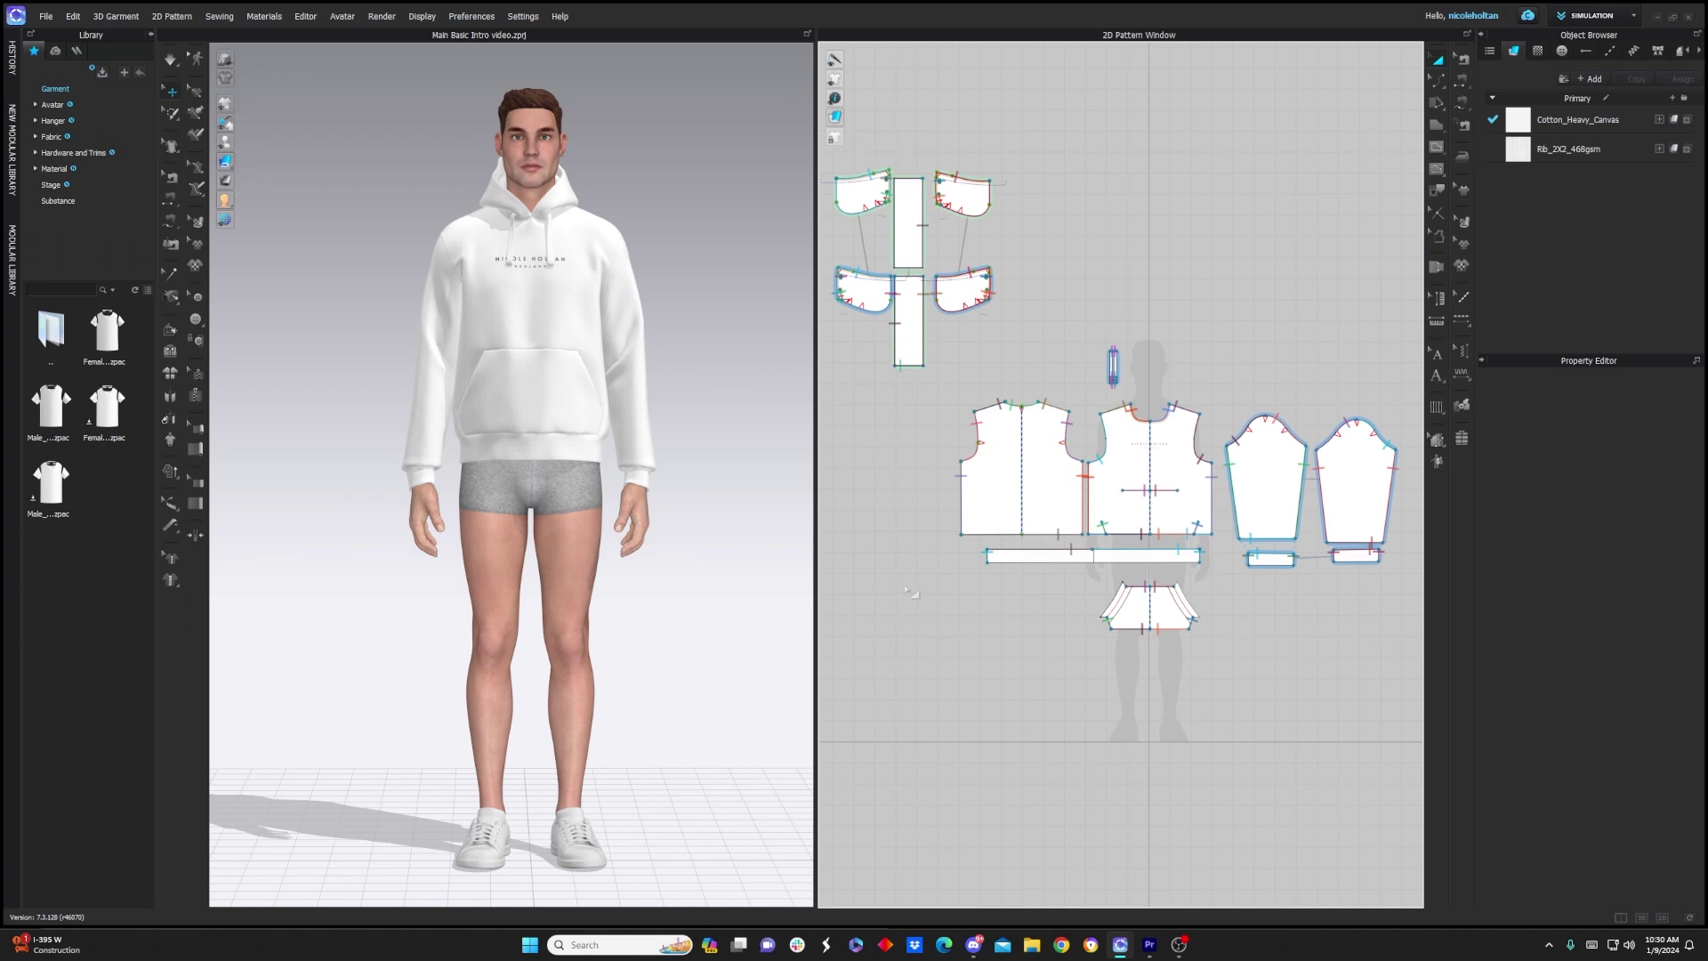
Deactivate, reactivate, then freeze the hoodie's front body pattern
right_click(898, 469)
right_click(540, 316)
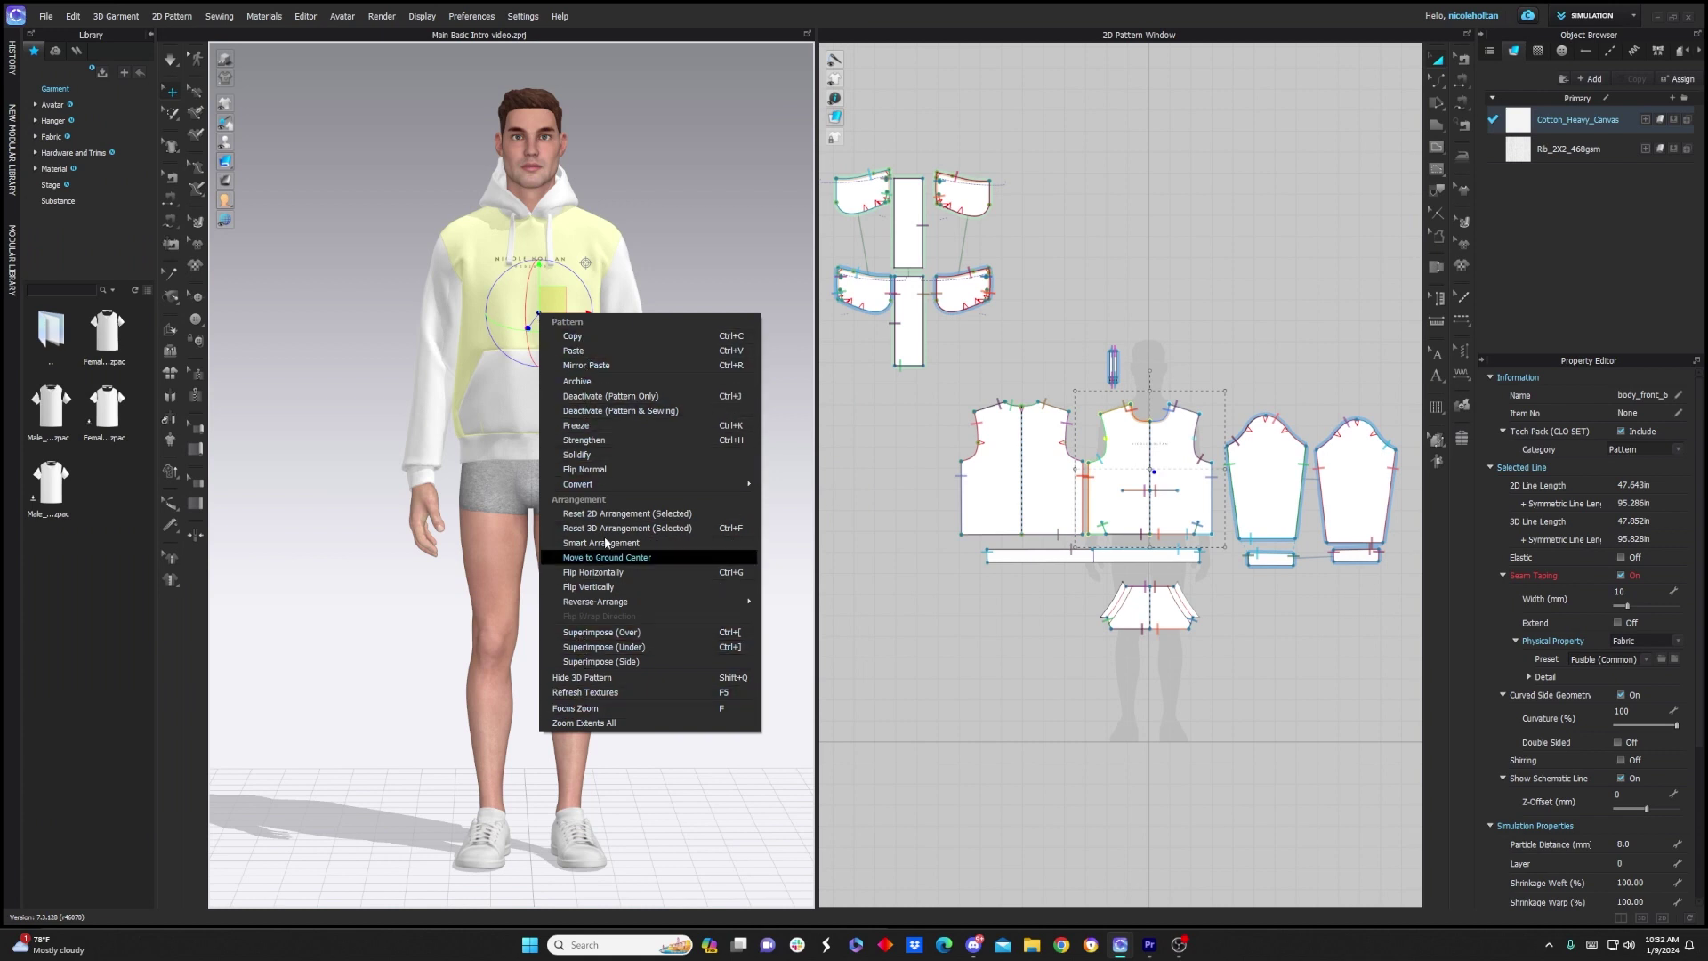
left_click(635, 411)
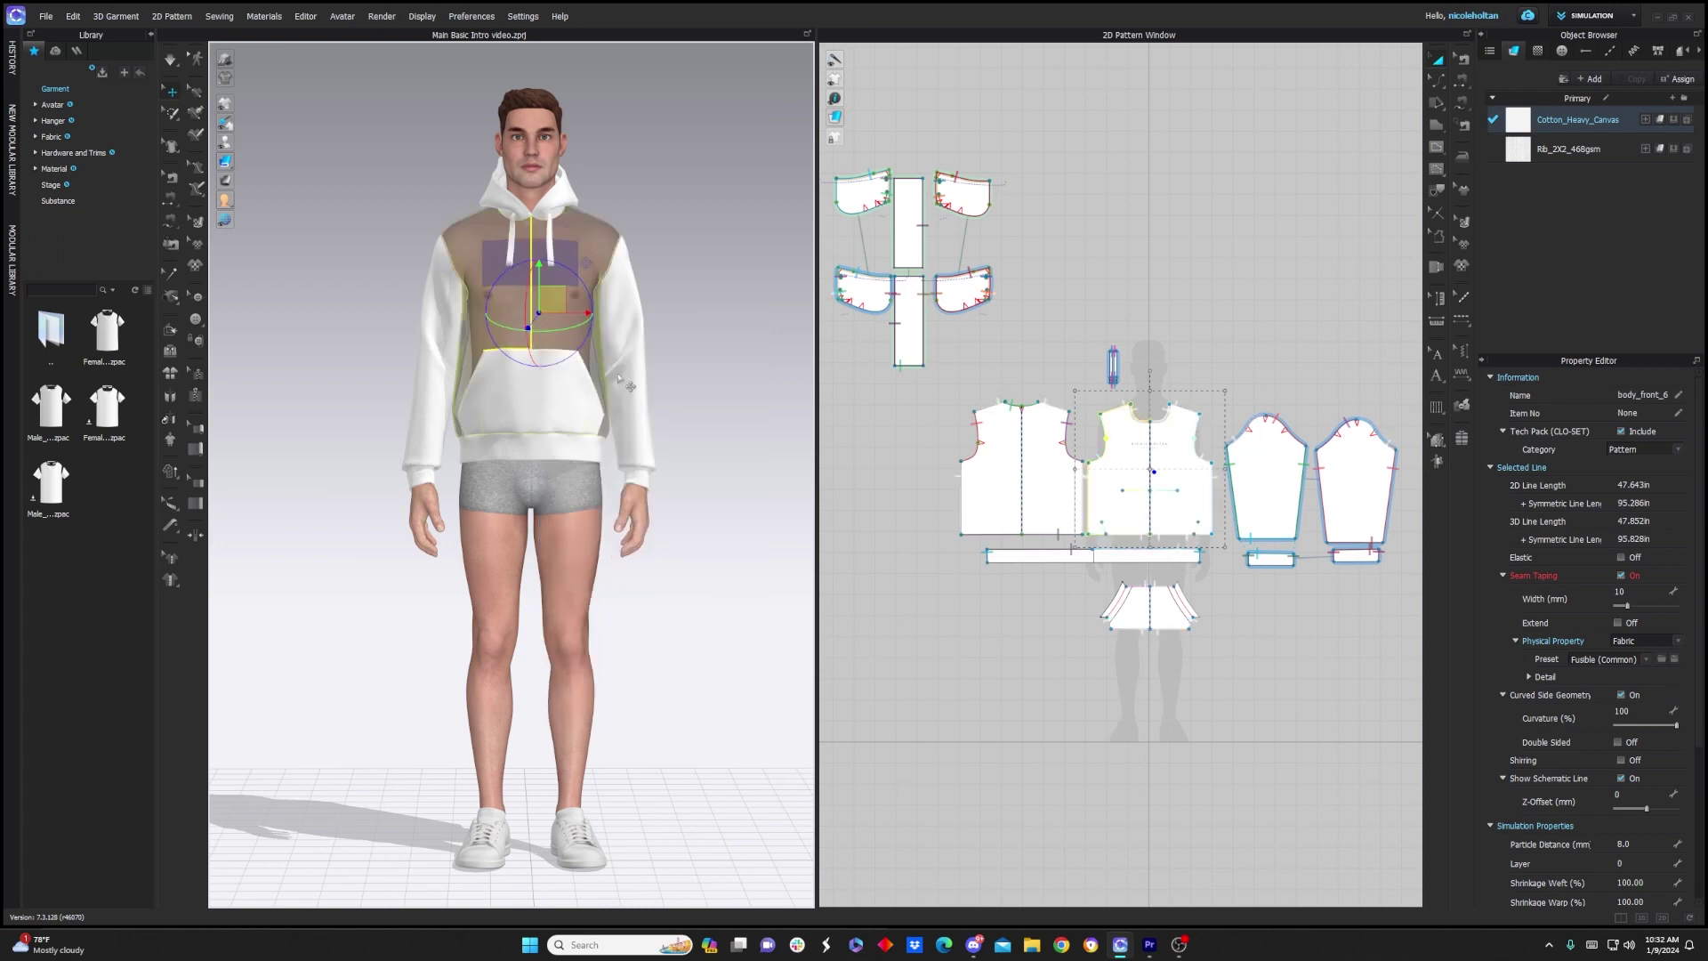
right_click(546, 268)
left_click(591, 352)
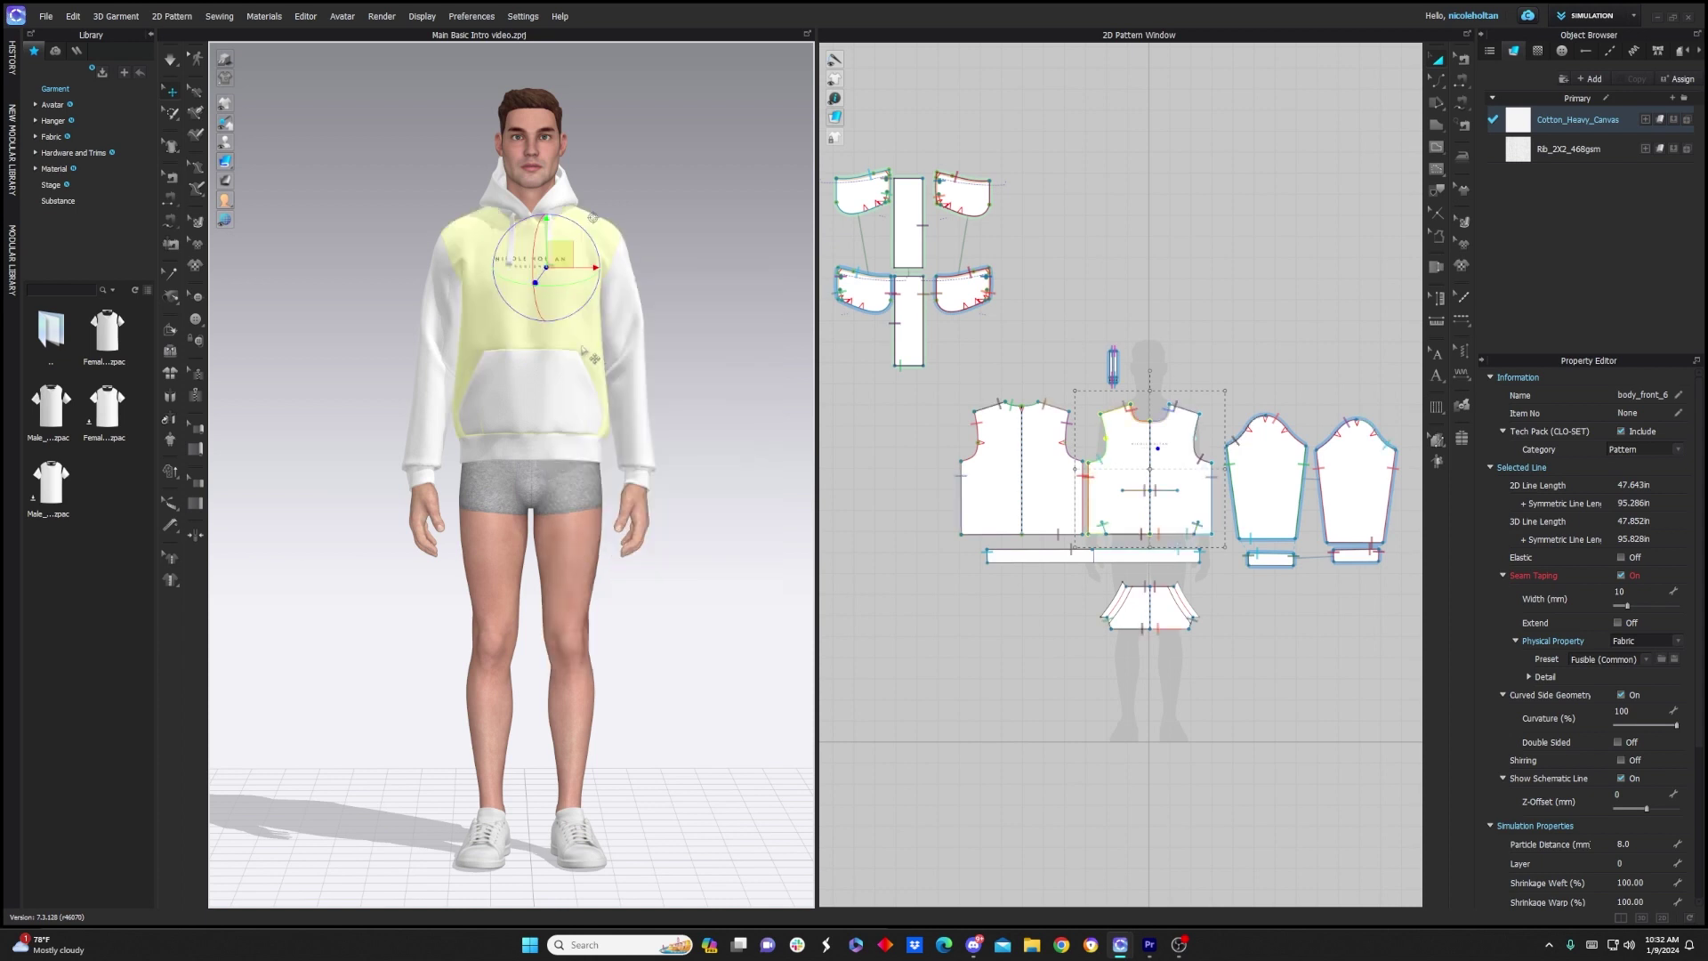
right_click(524, 299)
left_click(574, 411)
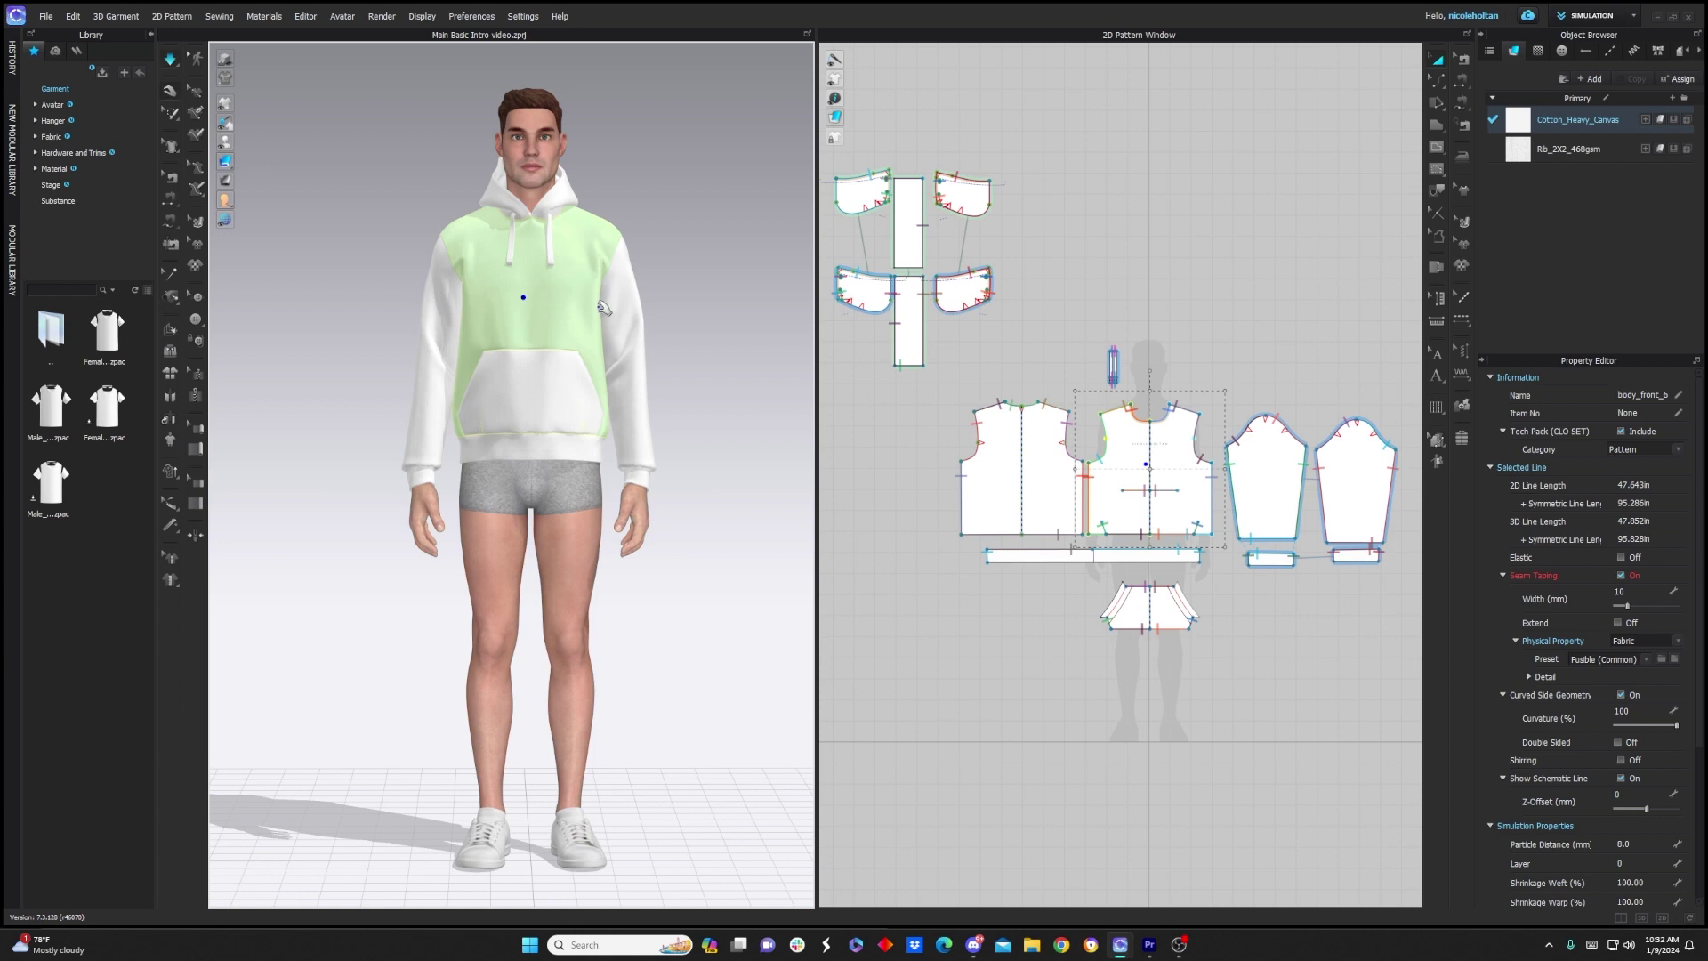
Stop the simulation, strengthen the front body piece, and resume simulating
left_click(644, 309)
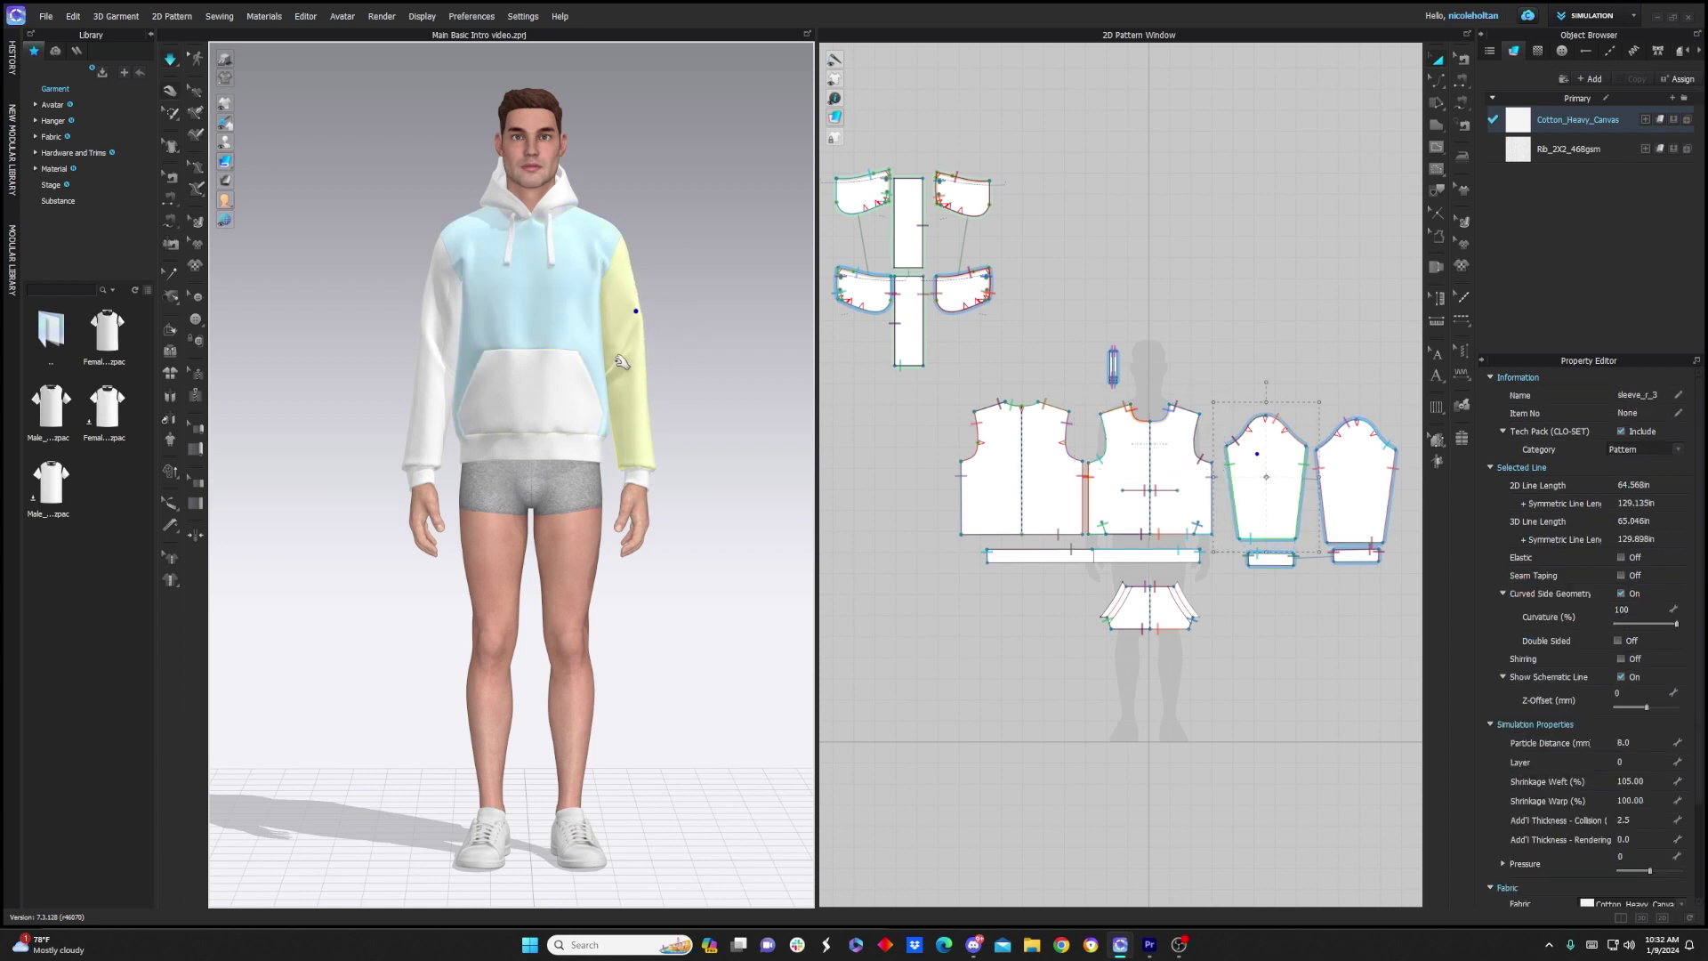
key("space")
right_click(572, 305)
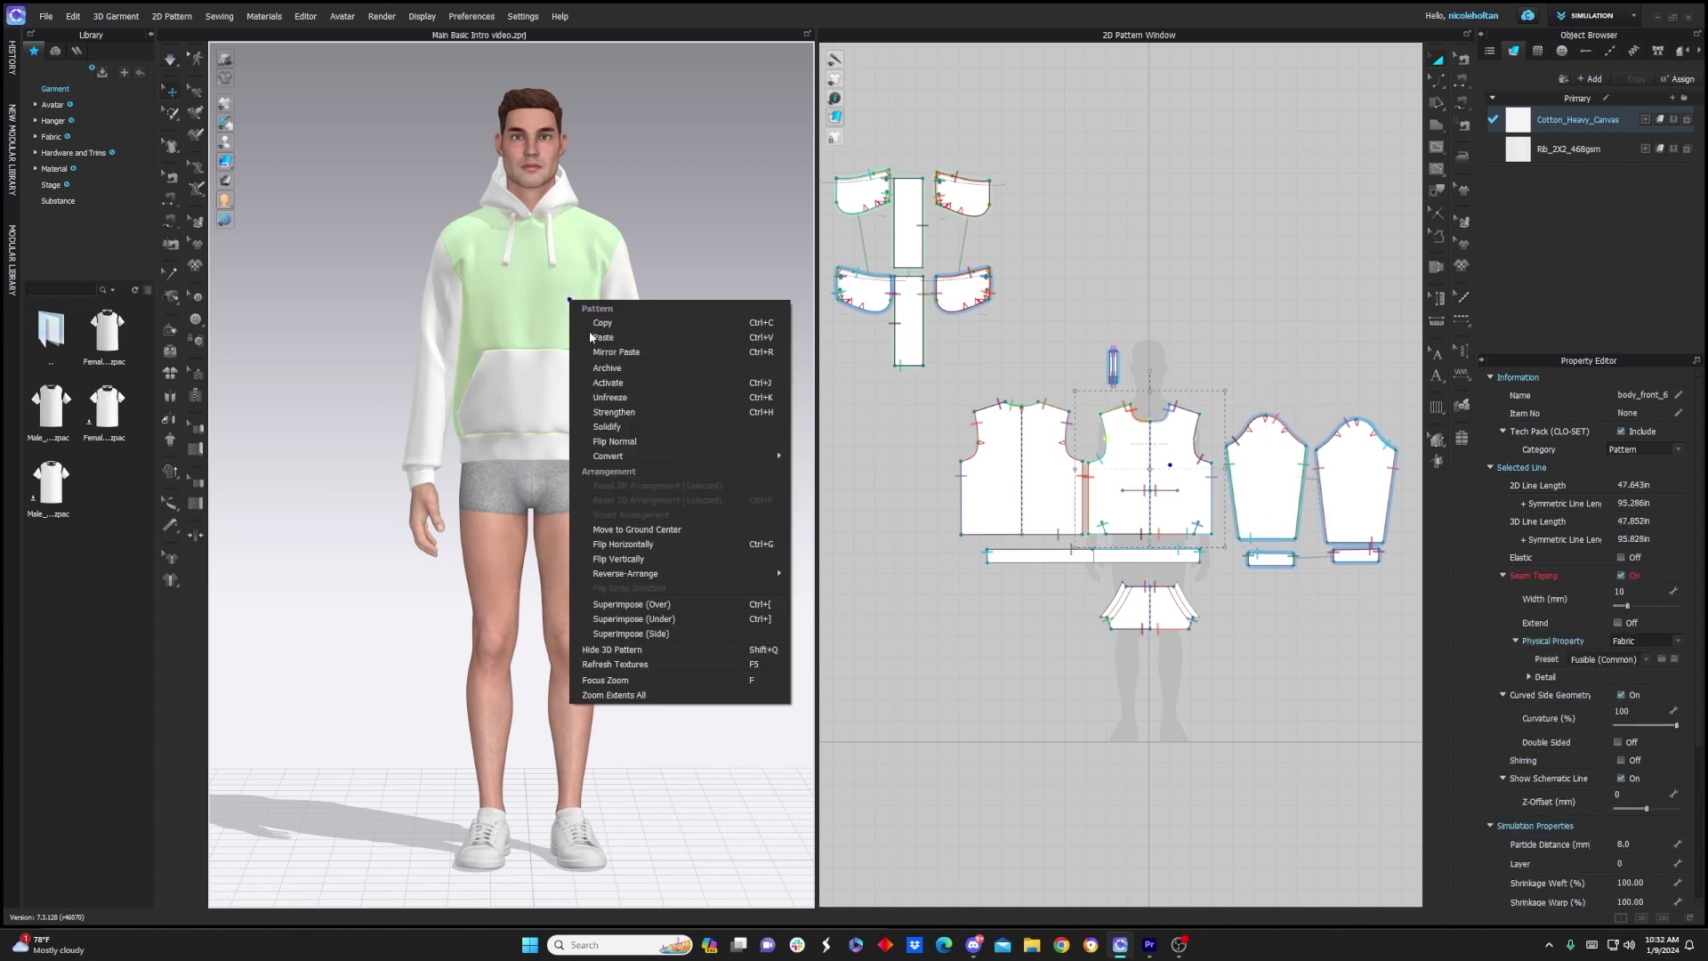
left_click(570, 350)
right_click(558, 314)
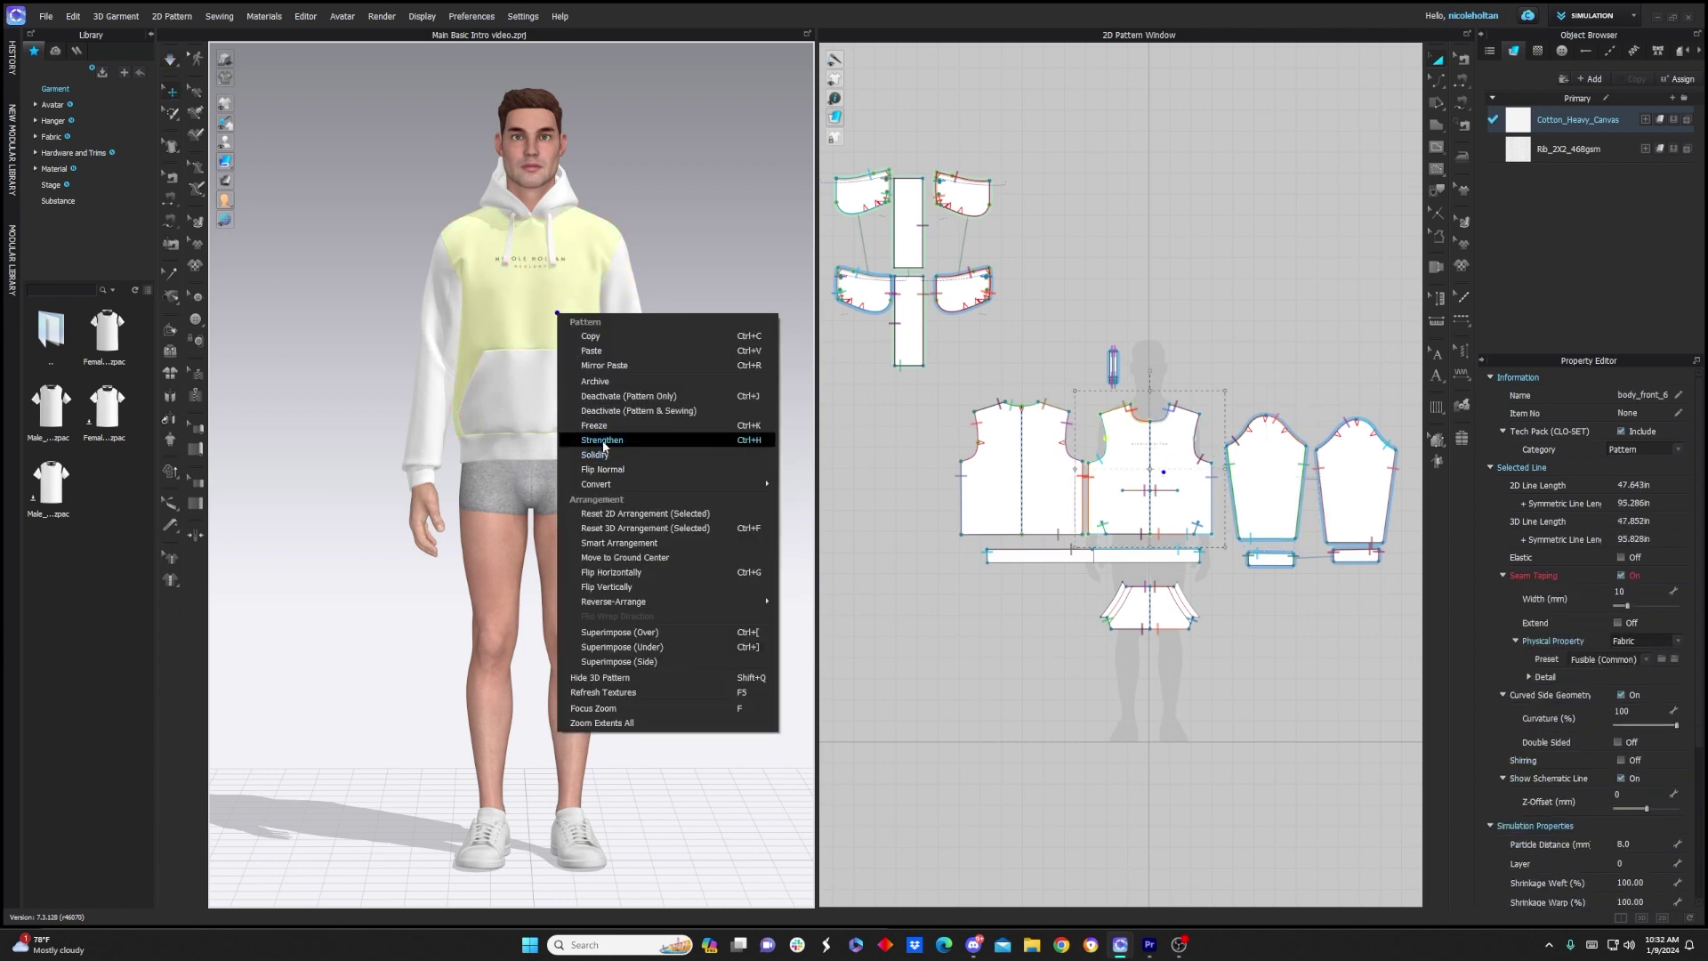
left_click(602, 439)
key("space")
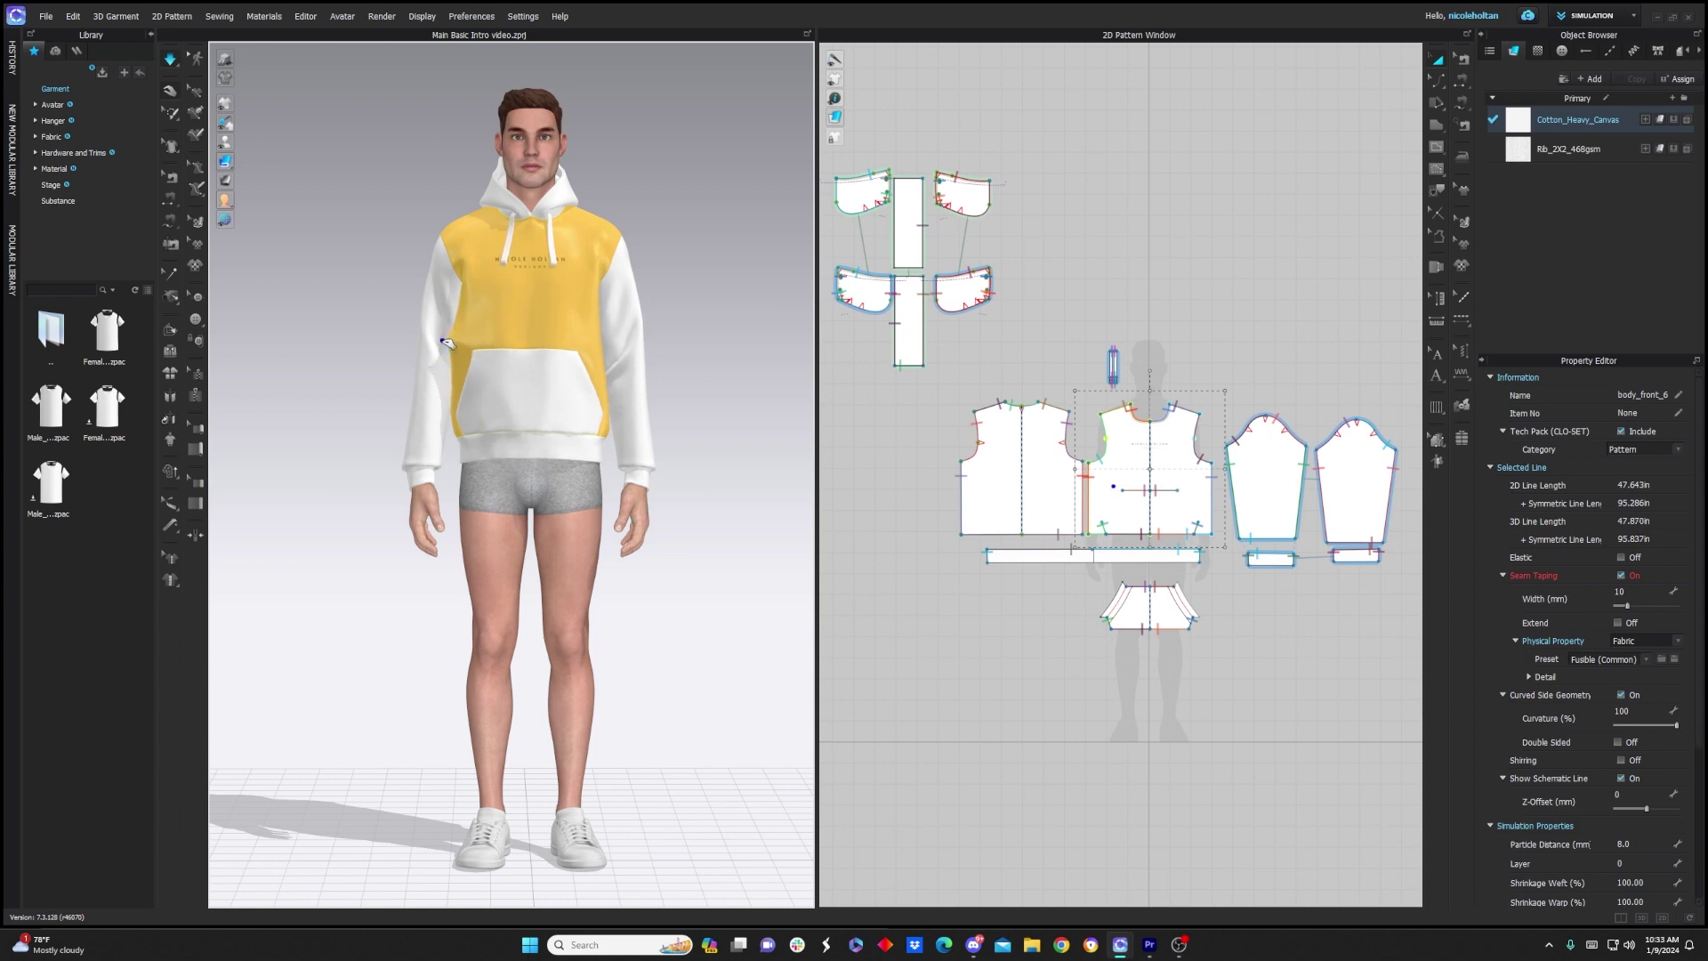
Unstrengthen and then solidify the front body panel, and restart the simulation
right_click(538, 300)
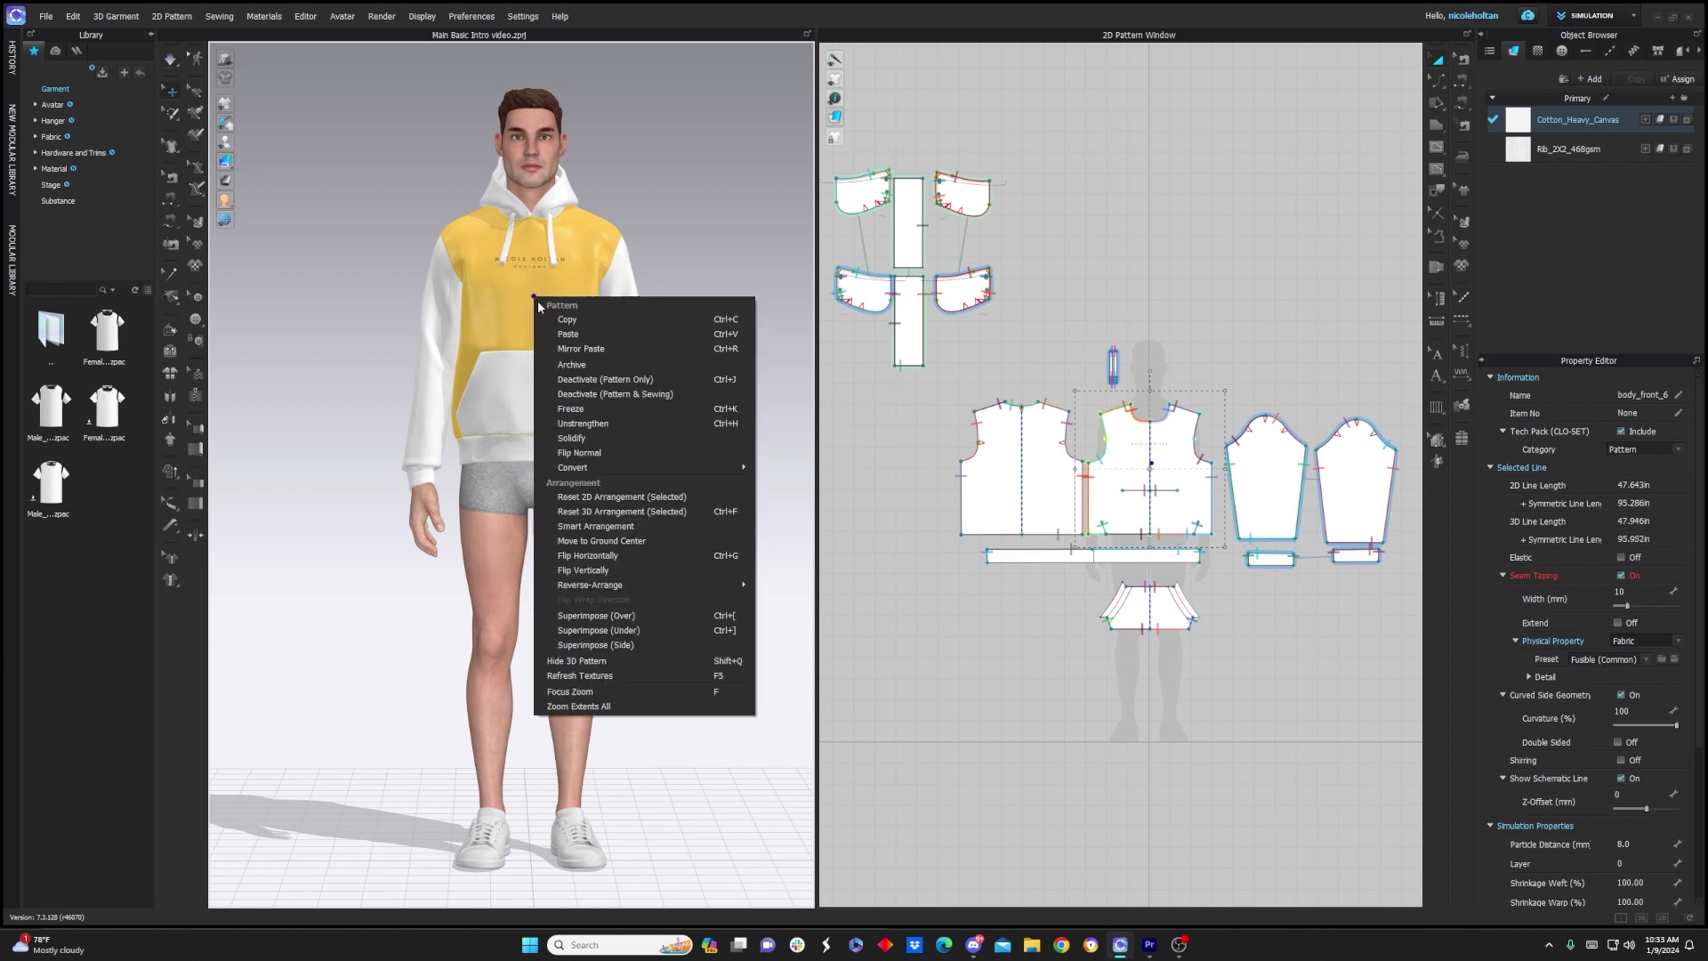
left_click(587, 423)
right_click(547, 293)
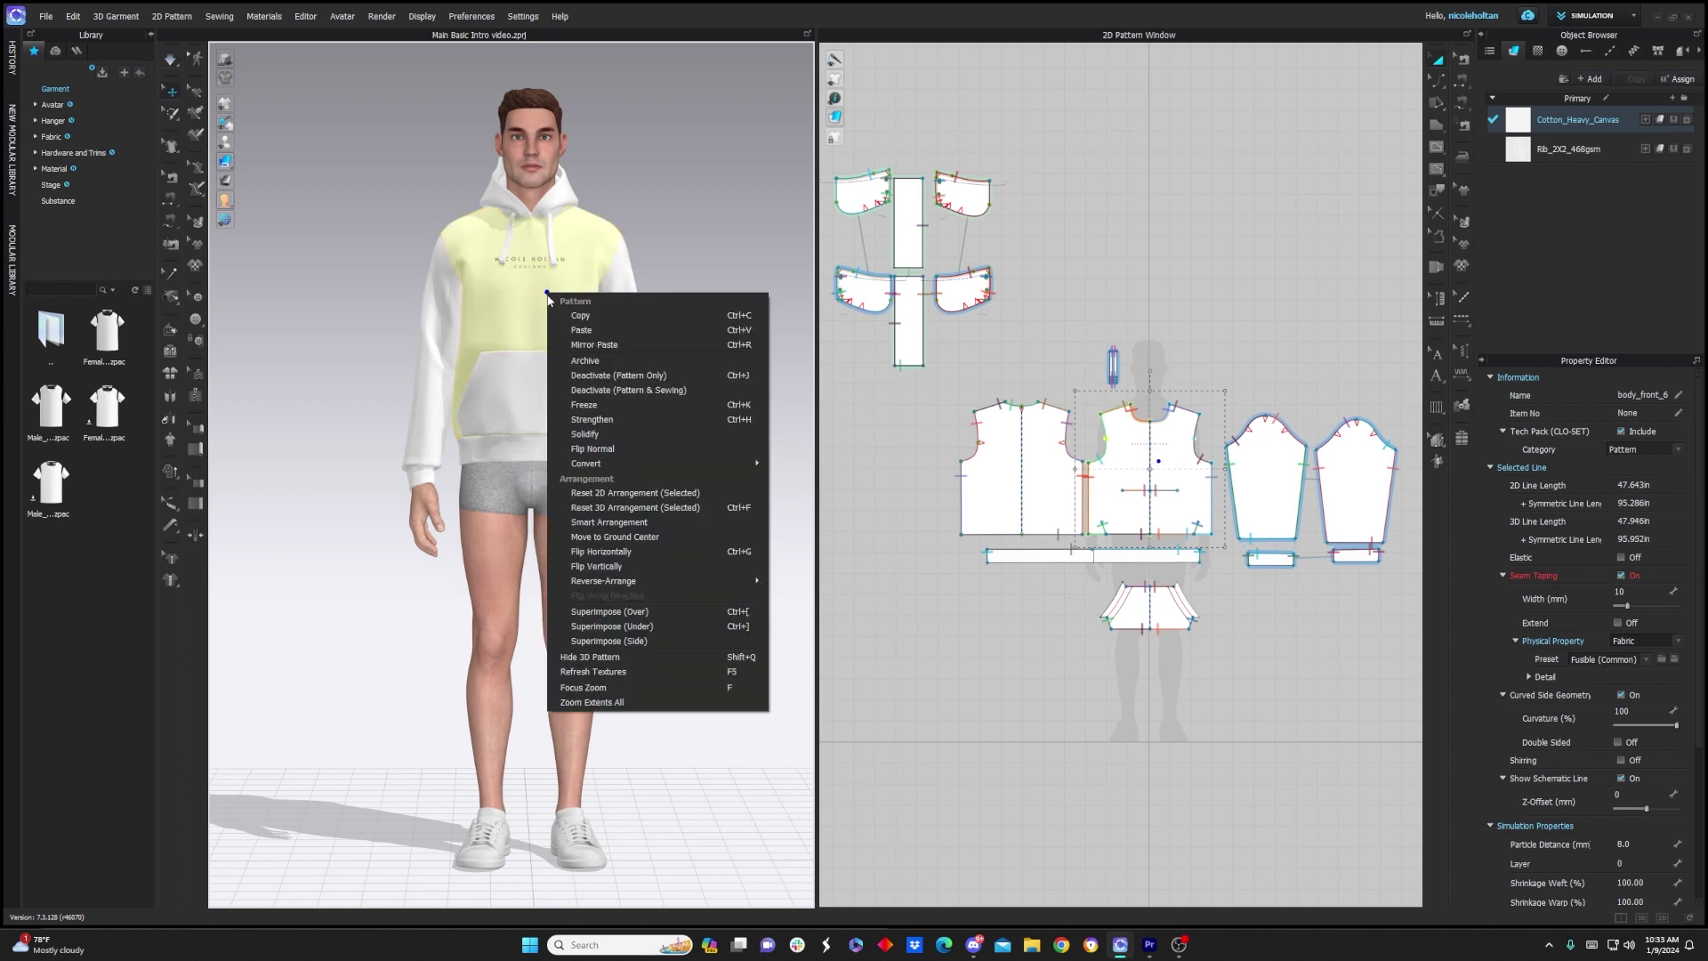
left_click(591, 436)
key("q")
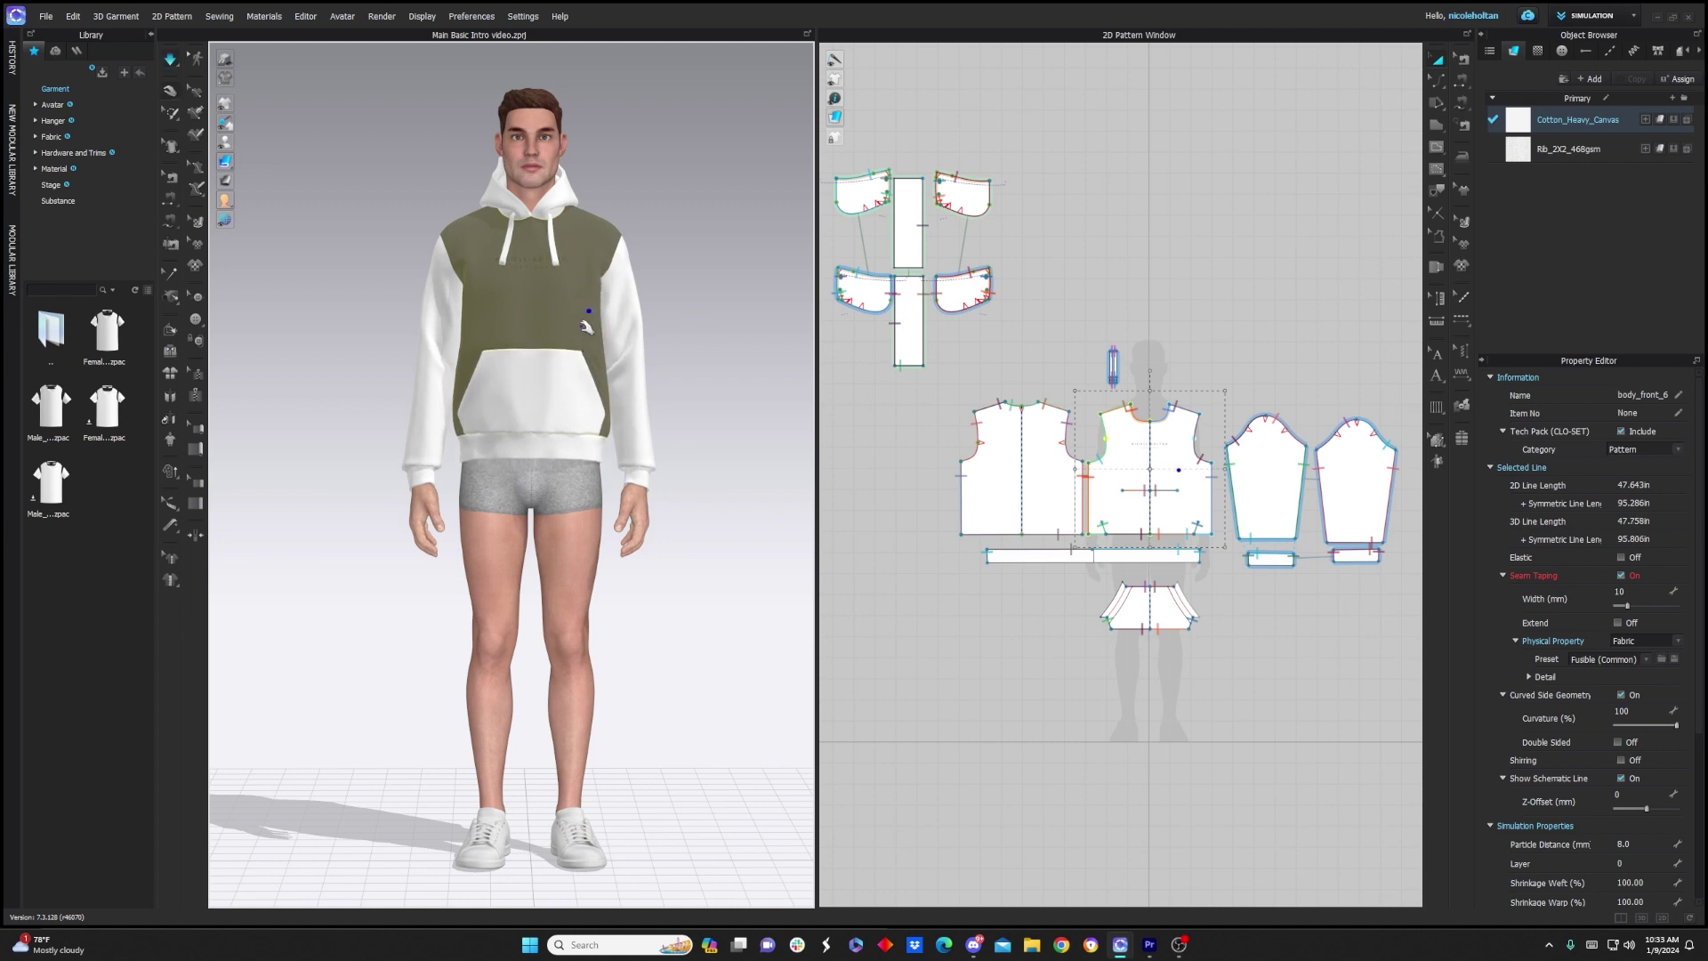
key("space")
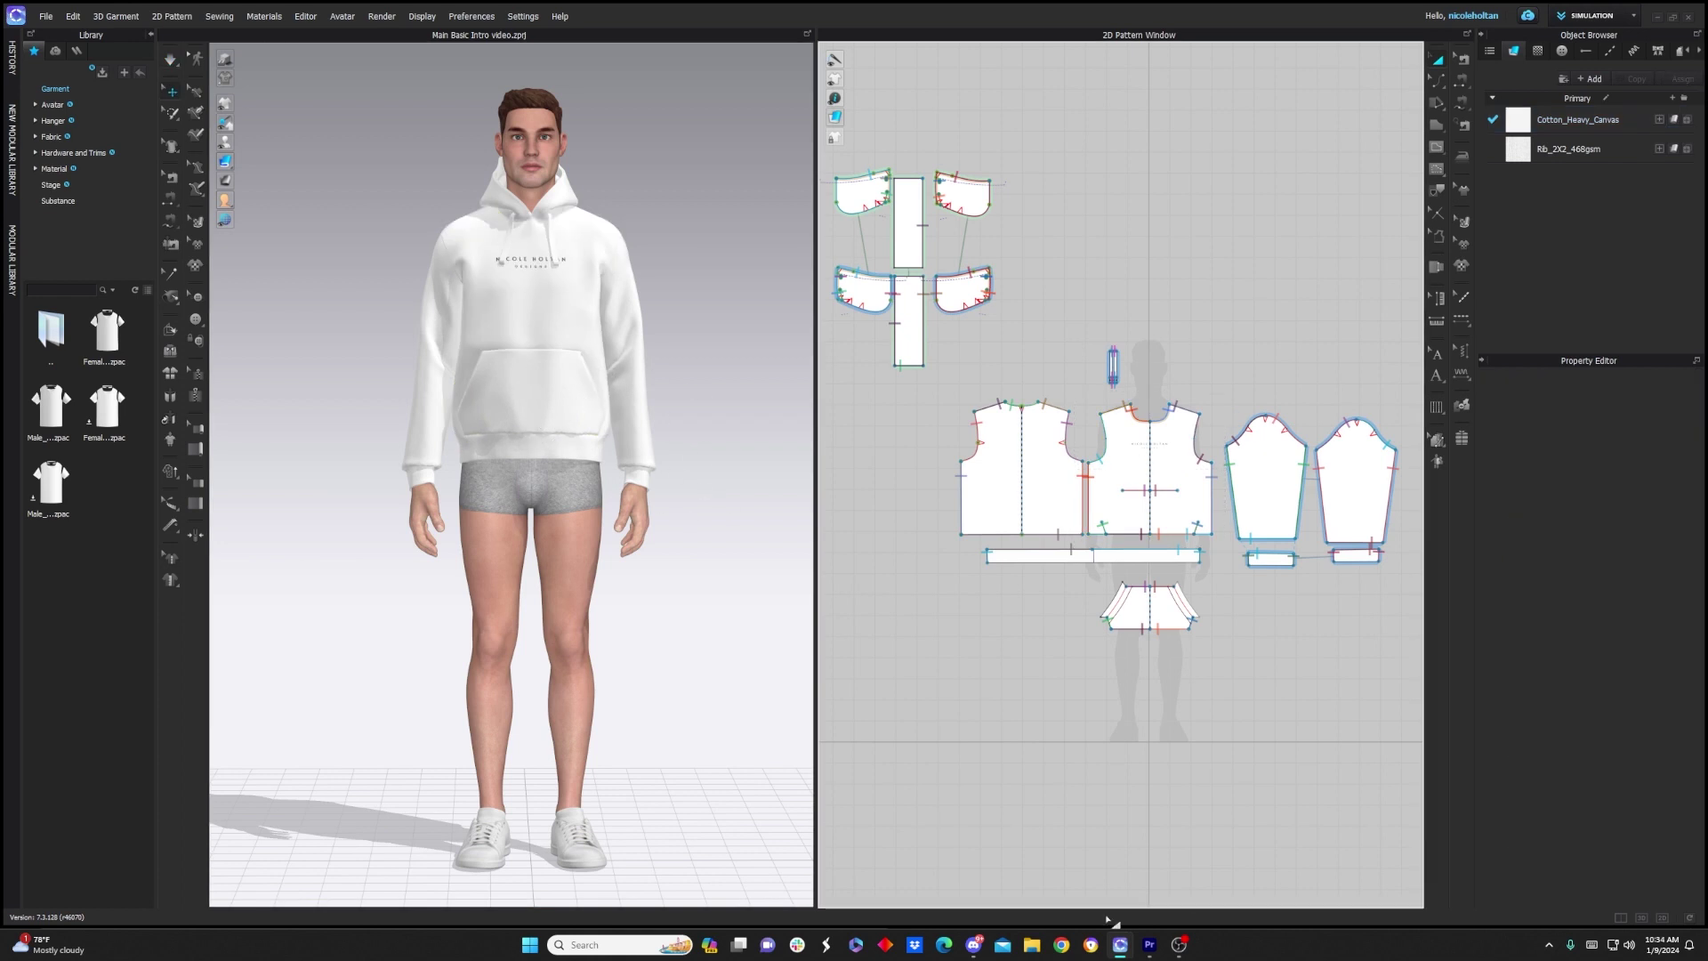
right_click(530, 303)
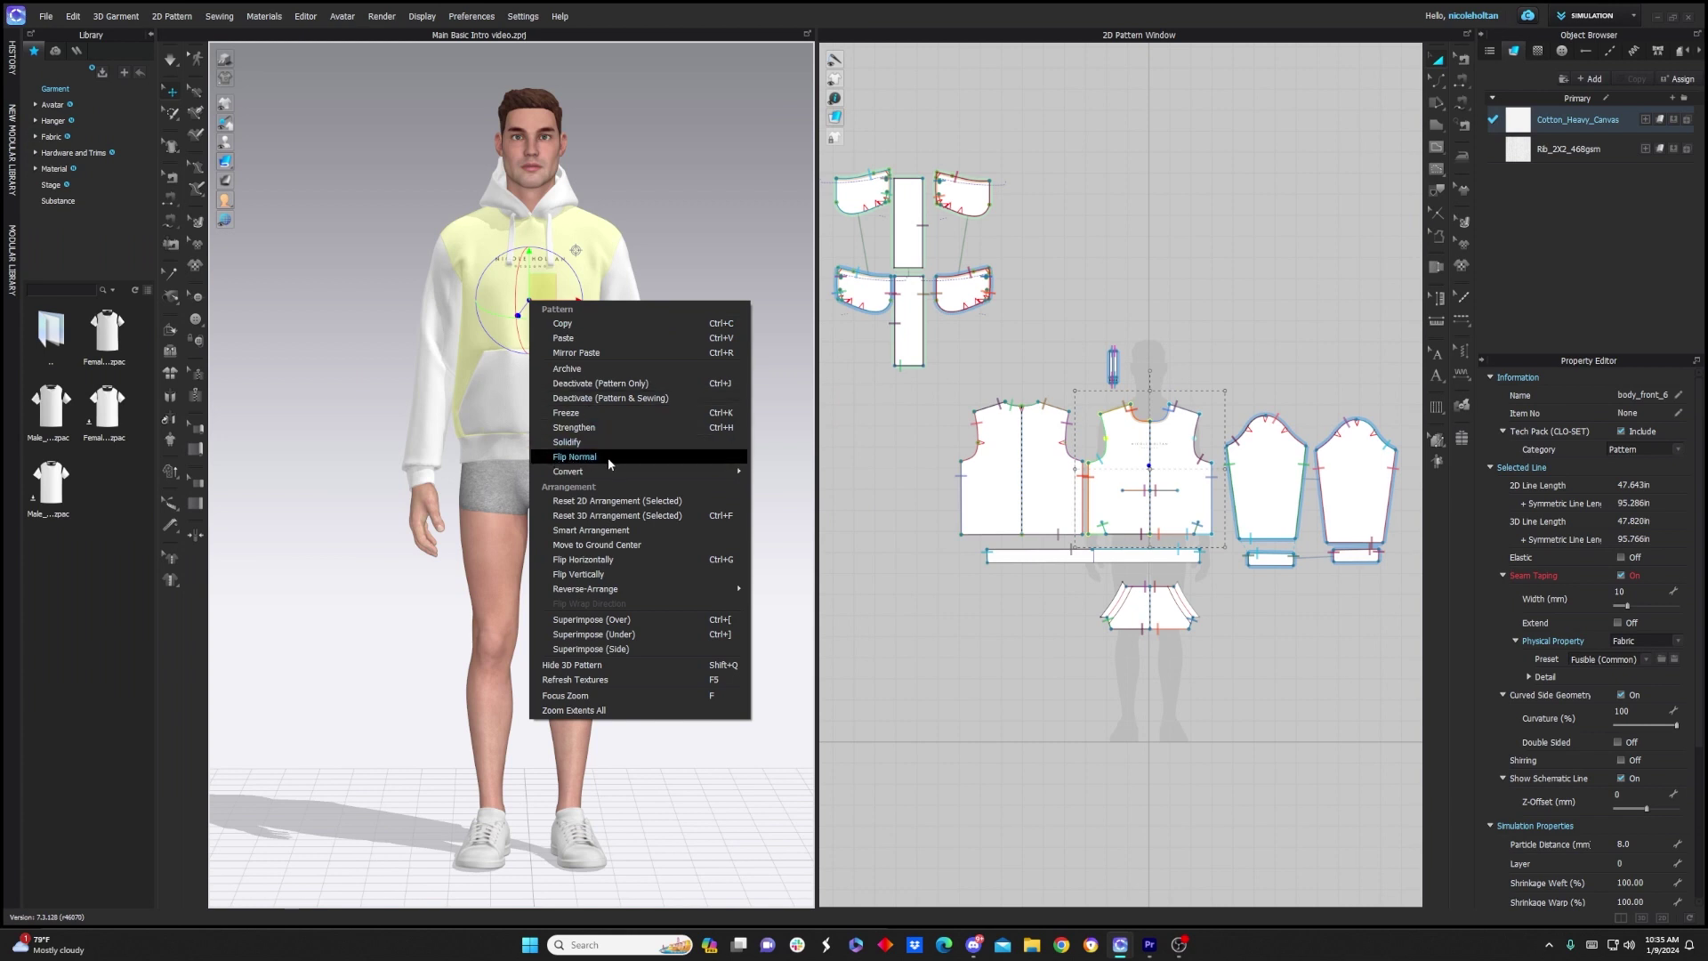
left_click(579, 457)
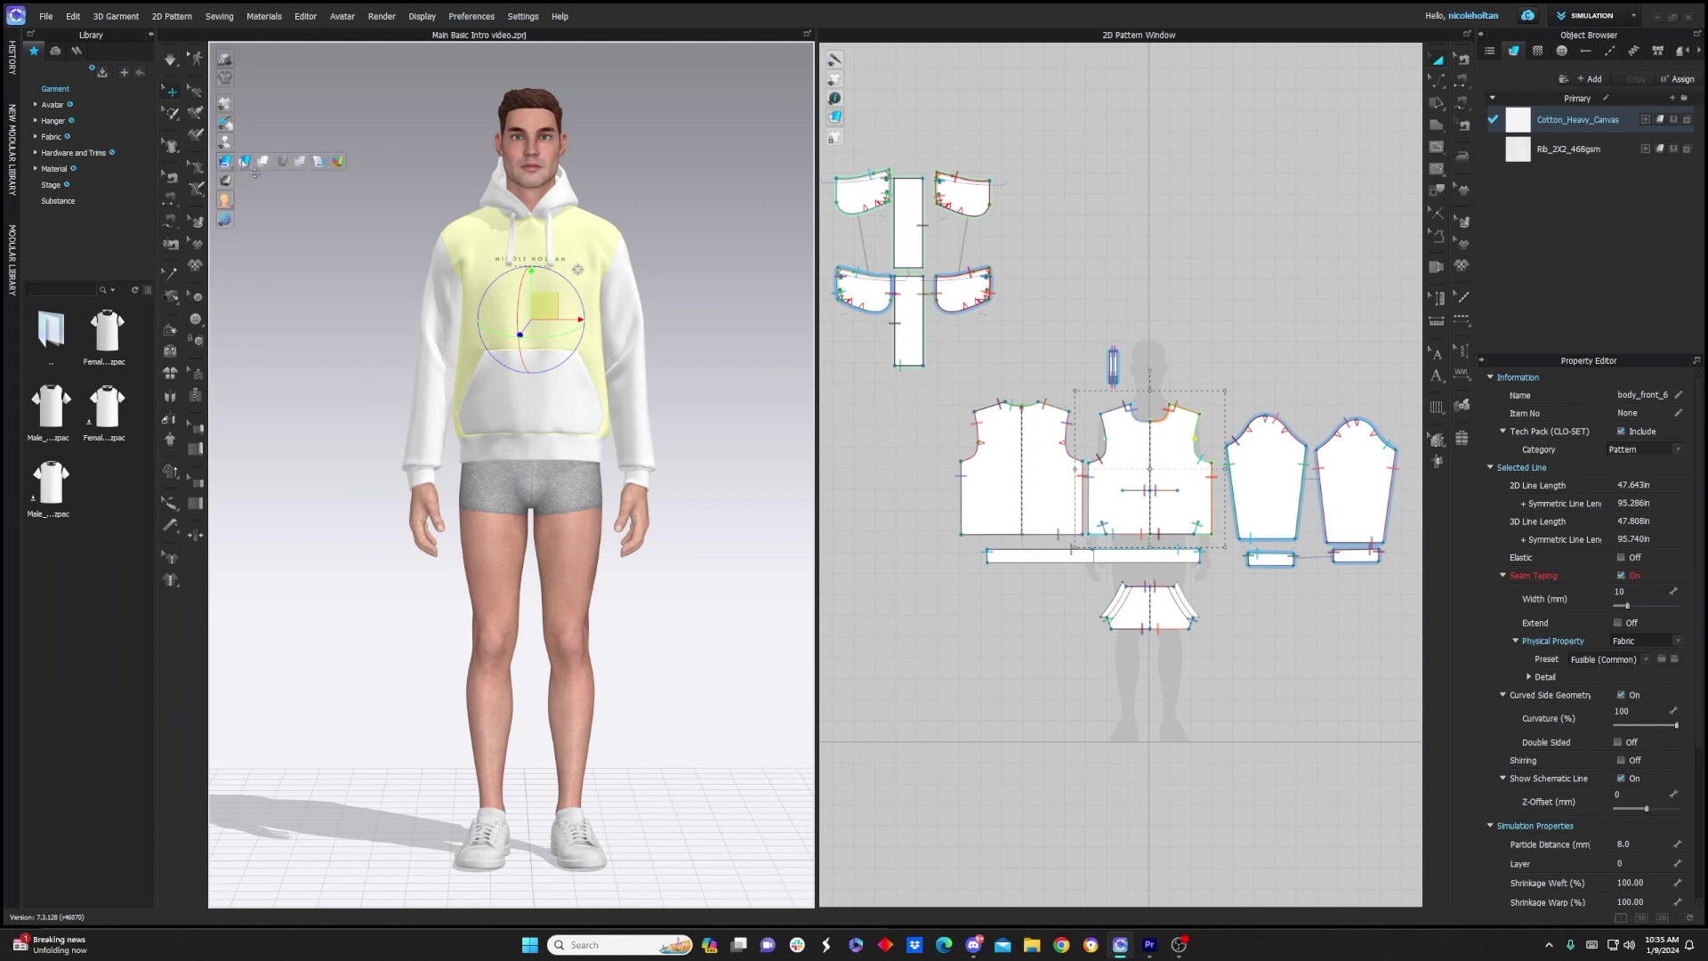
left_click(244, 162)
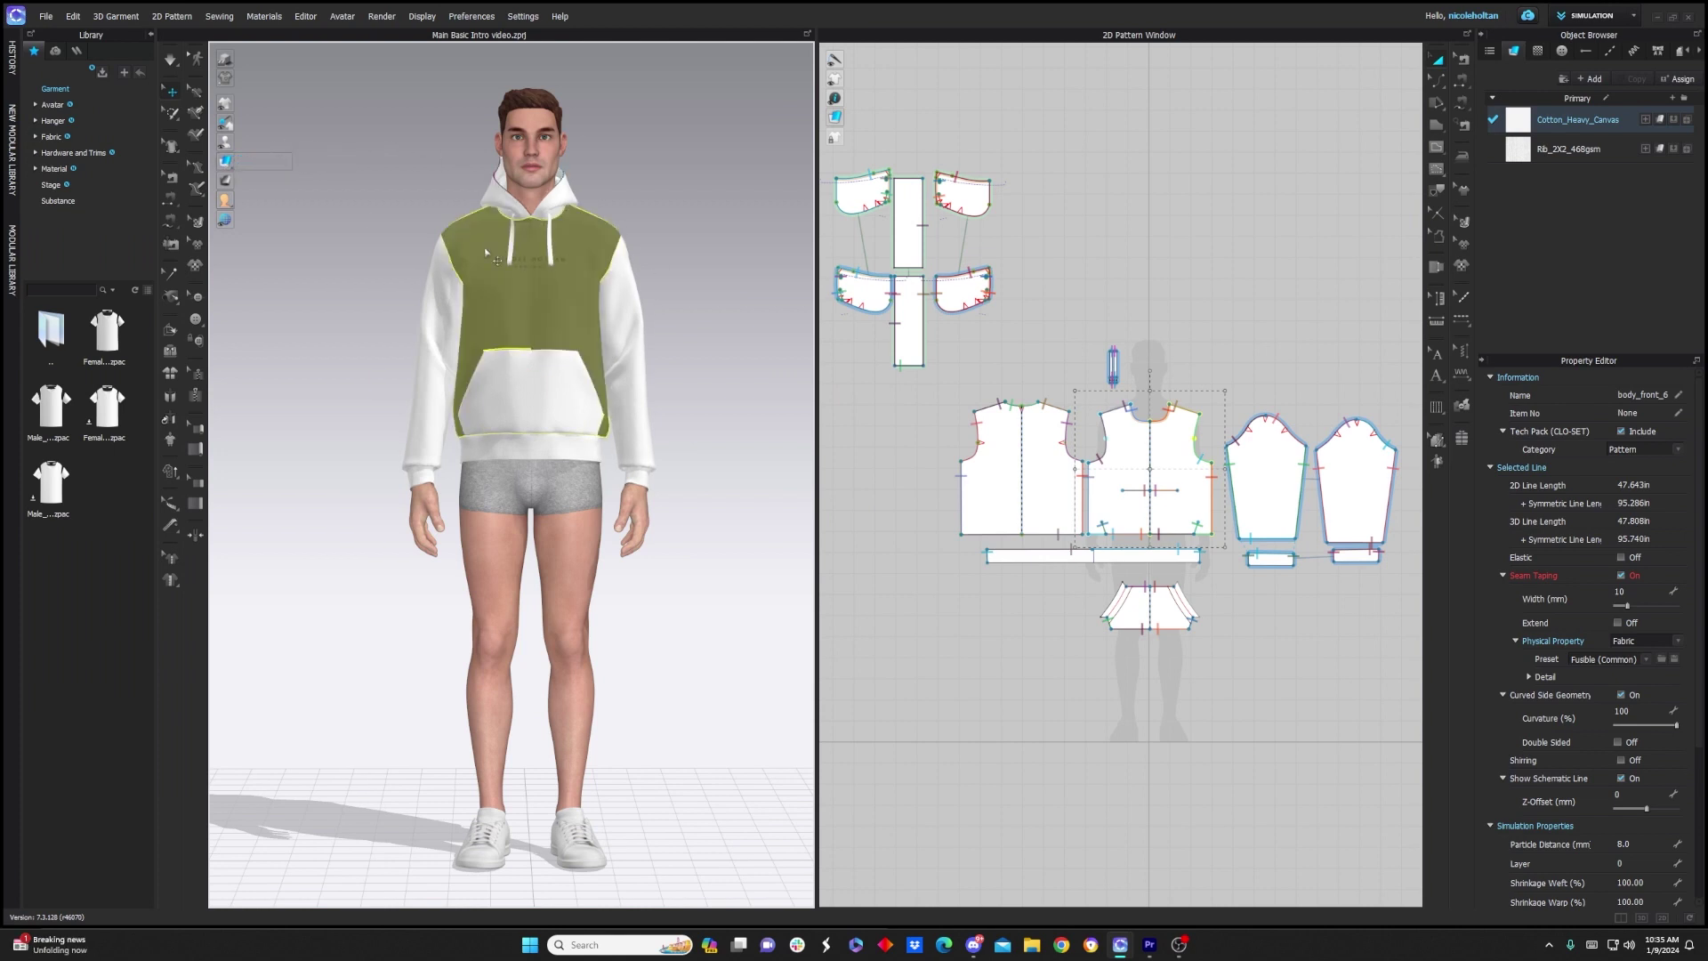
key("Escape")
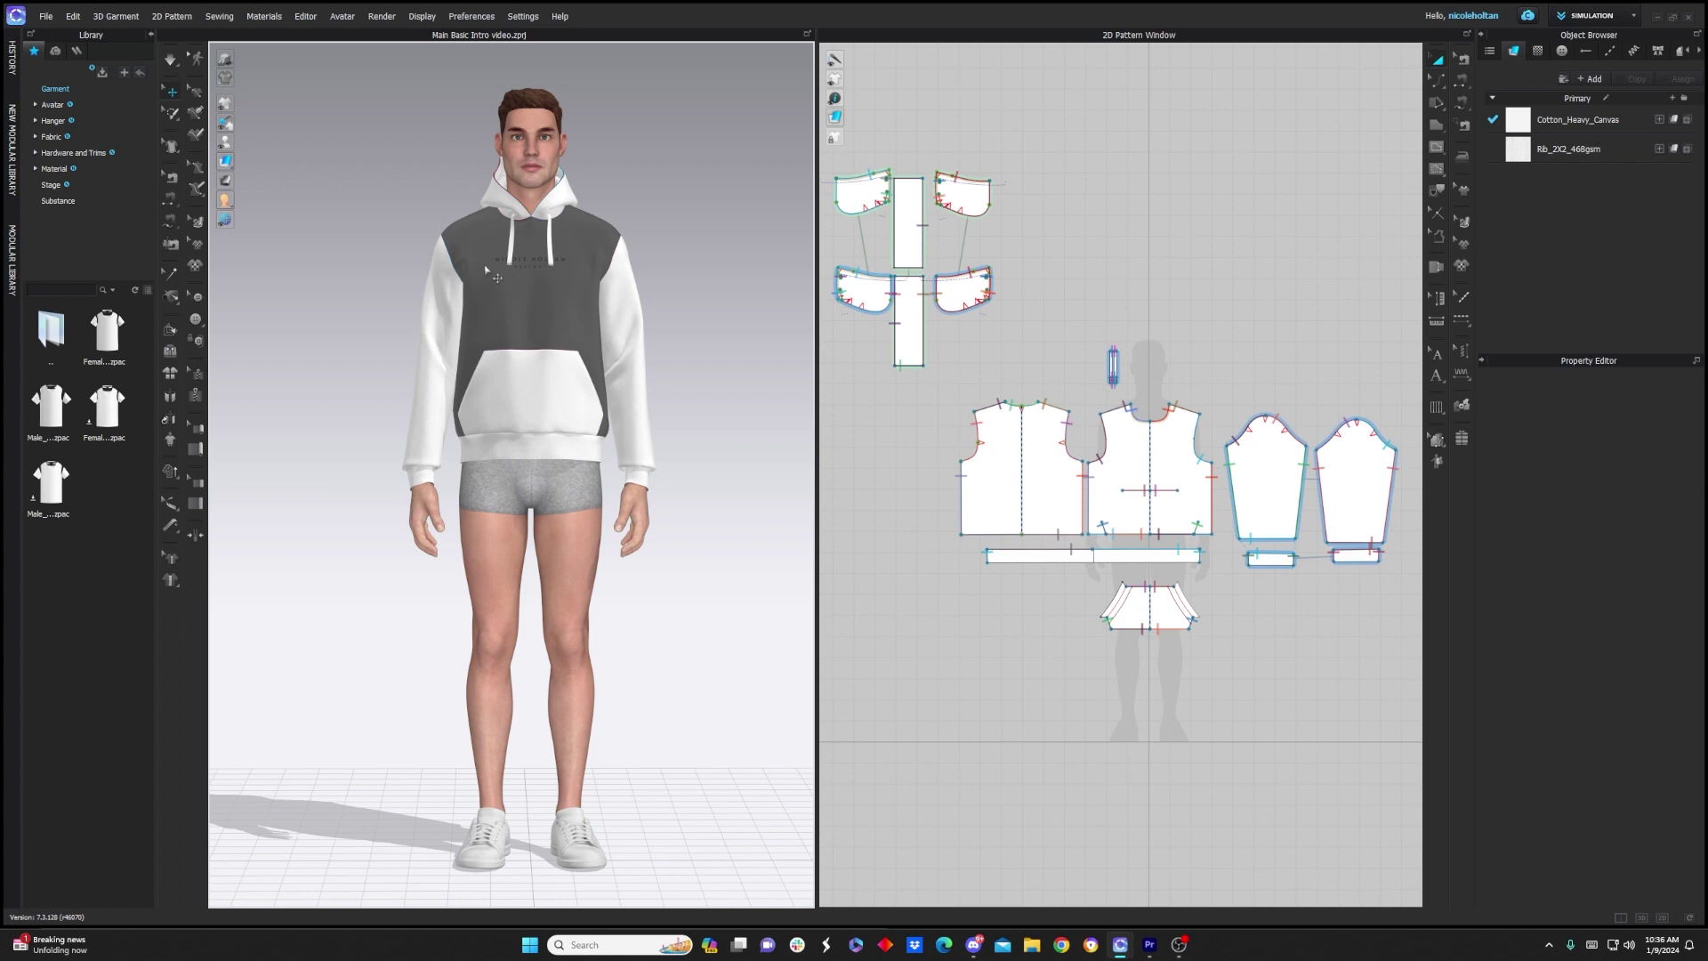
right_click(473, 238)
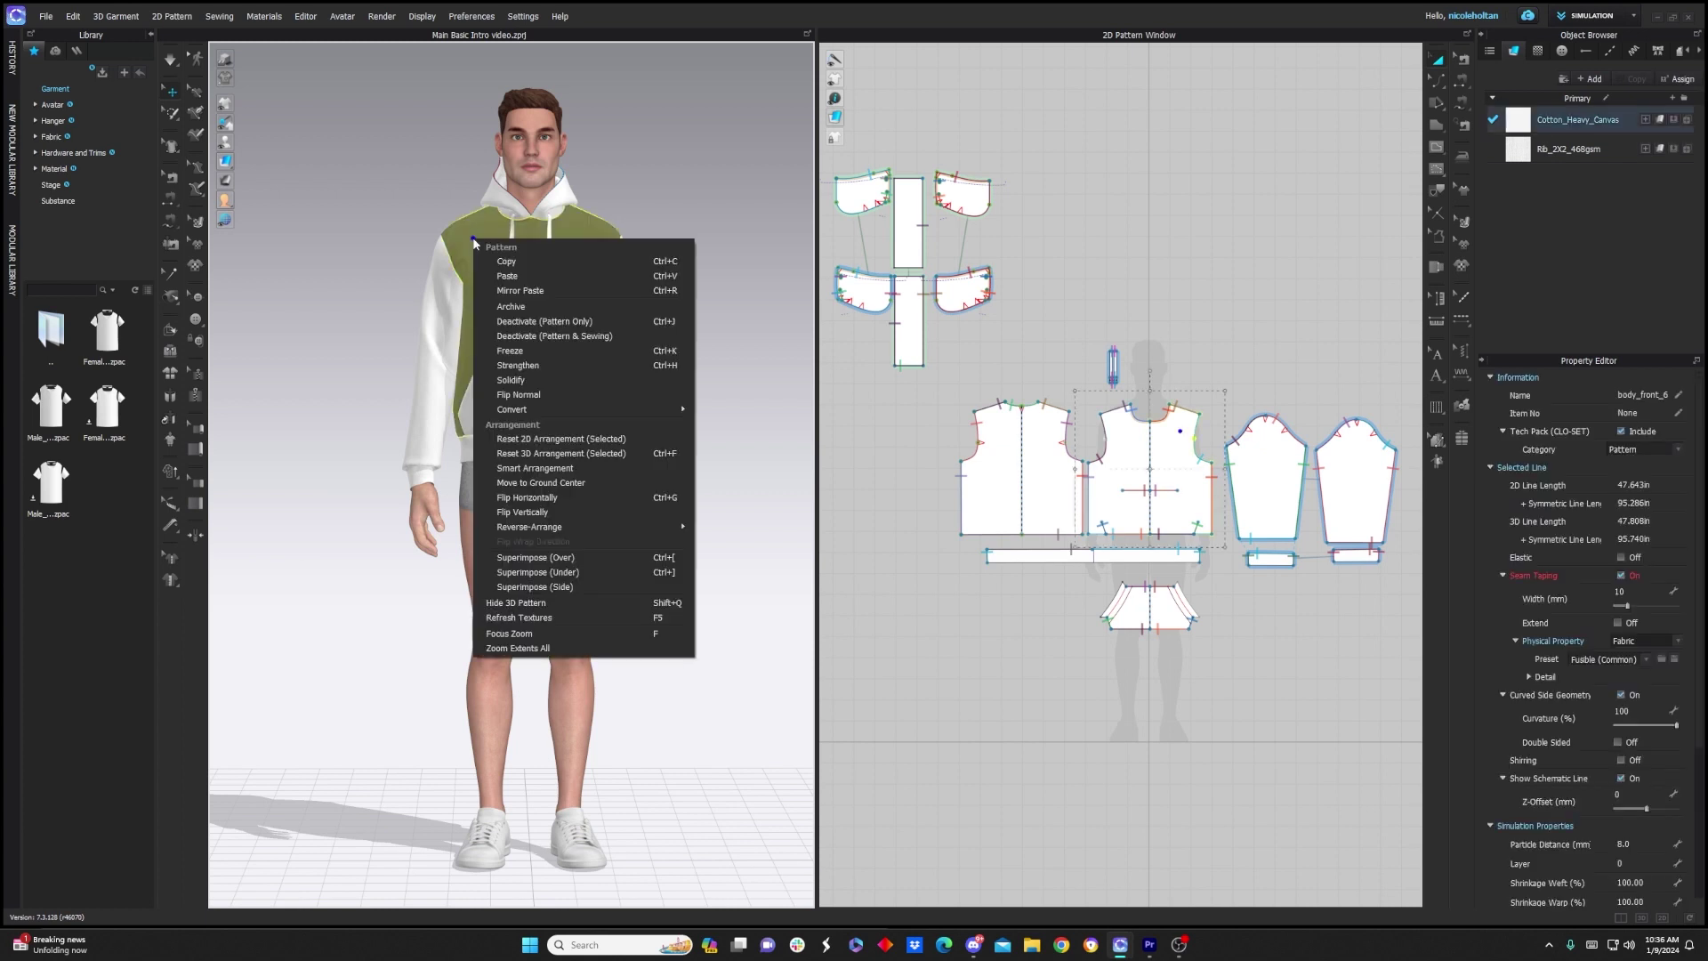
left_click(522, 397)
mouse_move(247, 174)
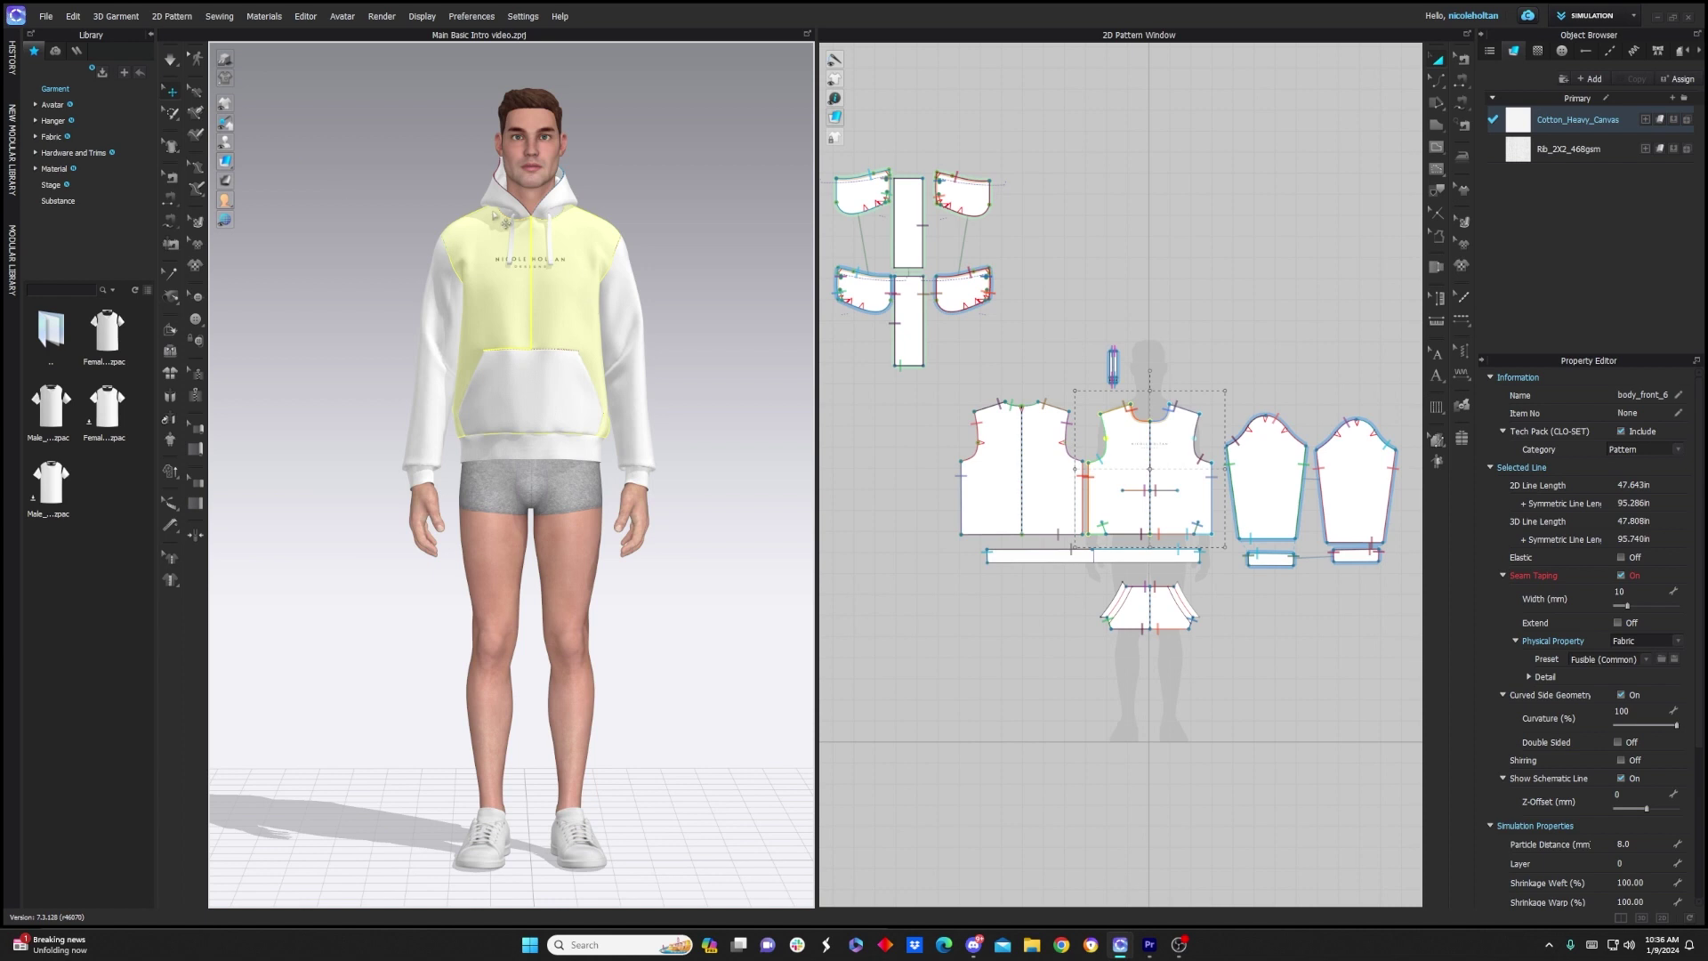
left_click(242, 165)
right_click(569, 309)
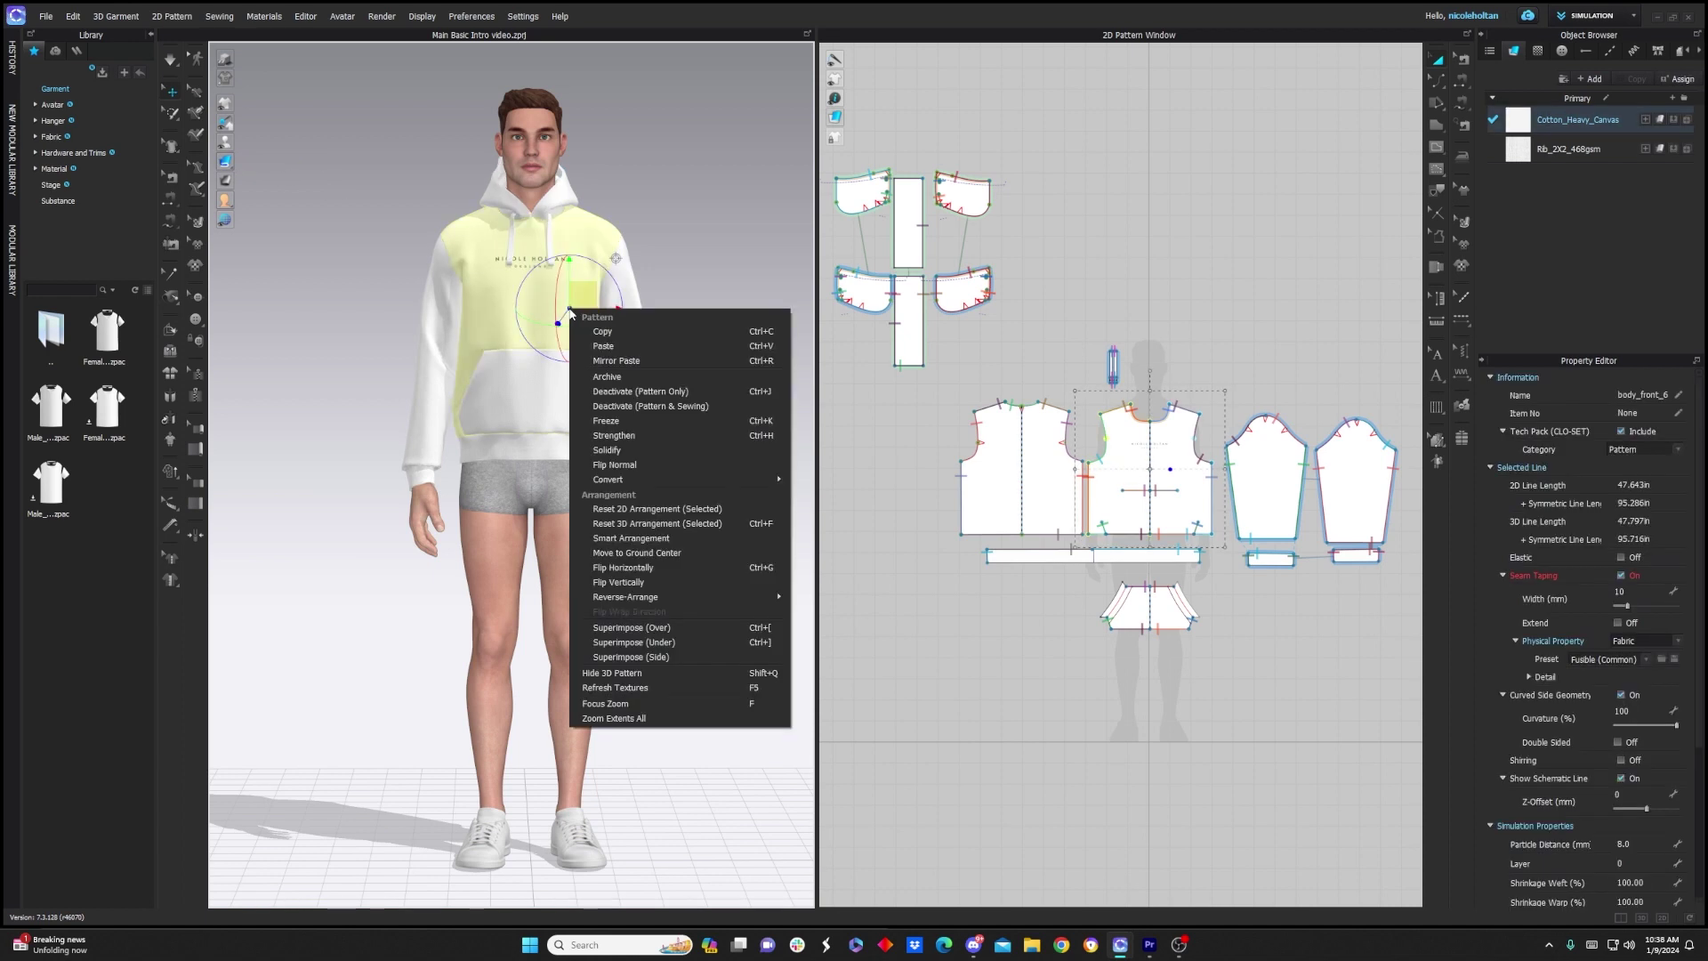
left_click(616, 512)
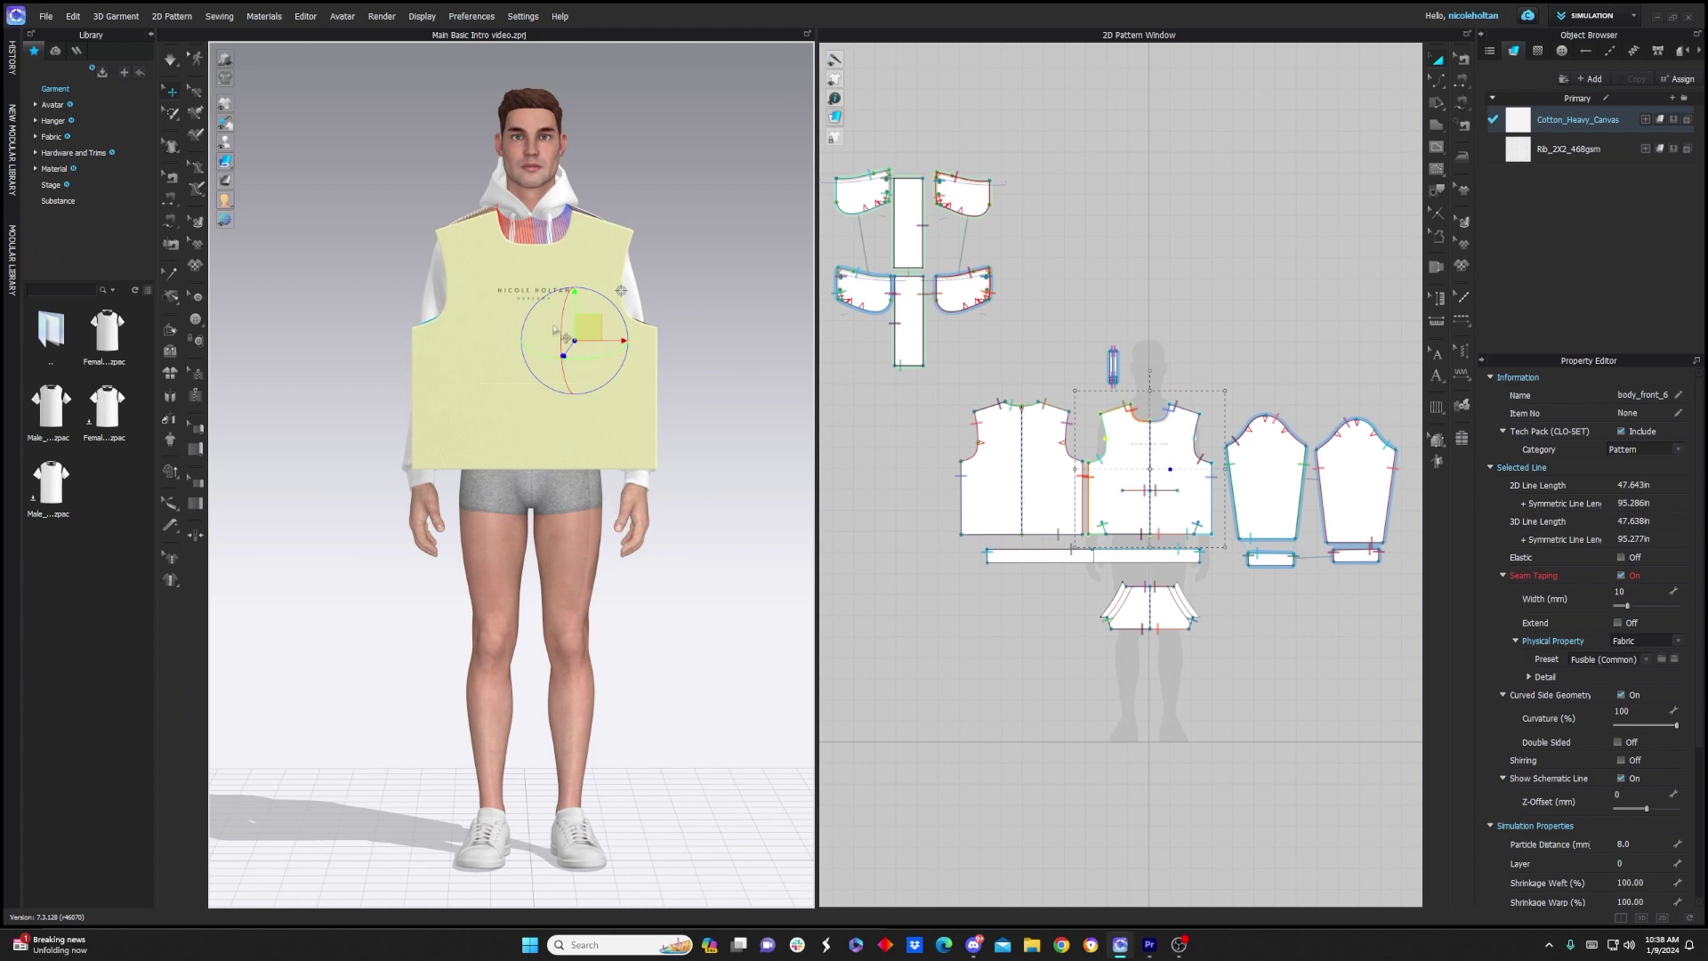
key("ctrl+z")
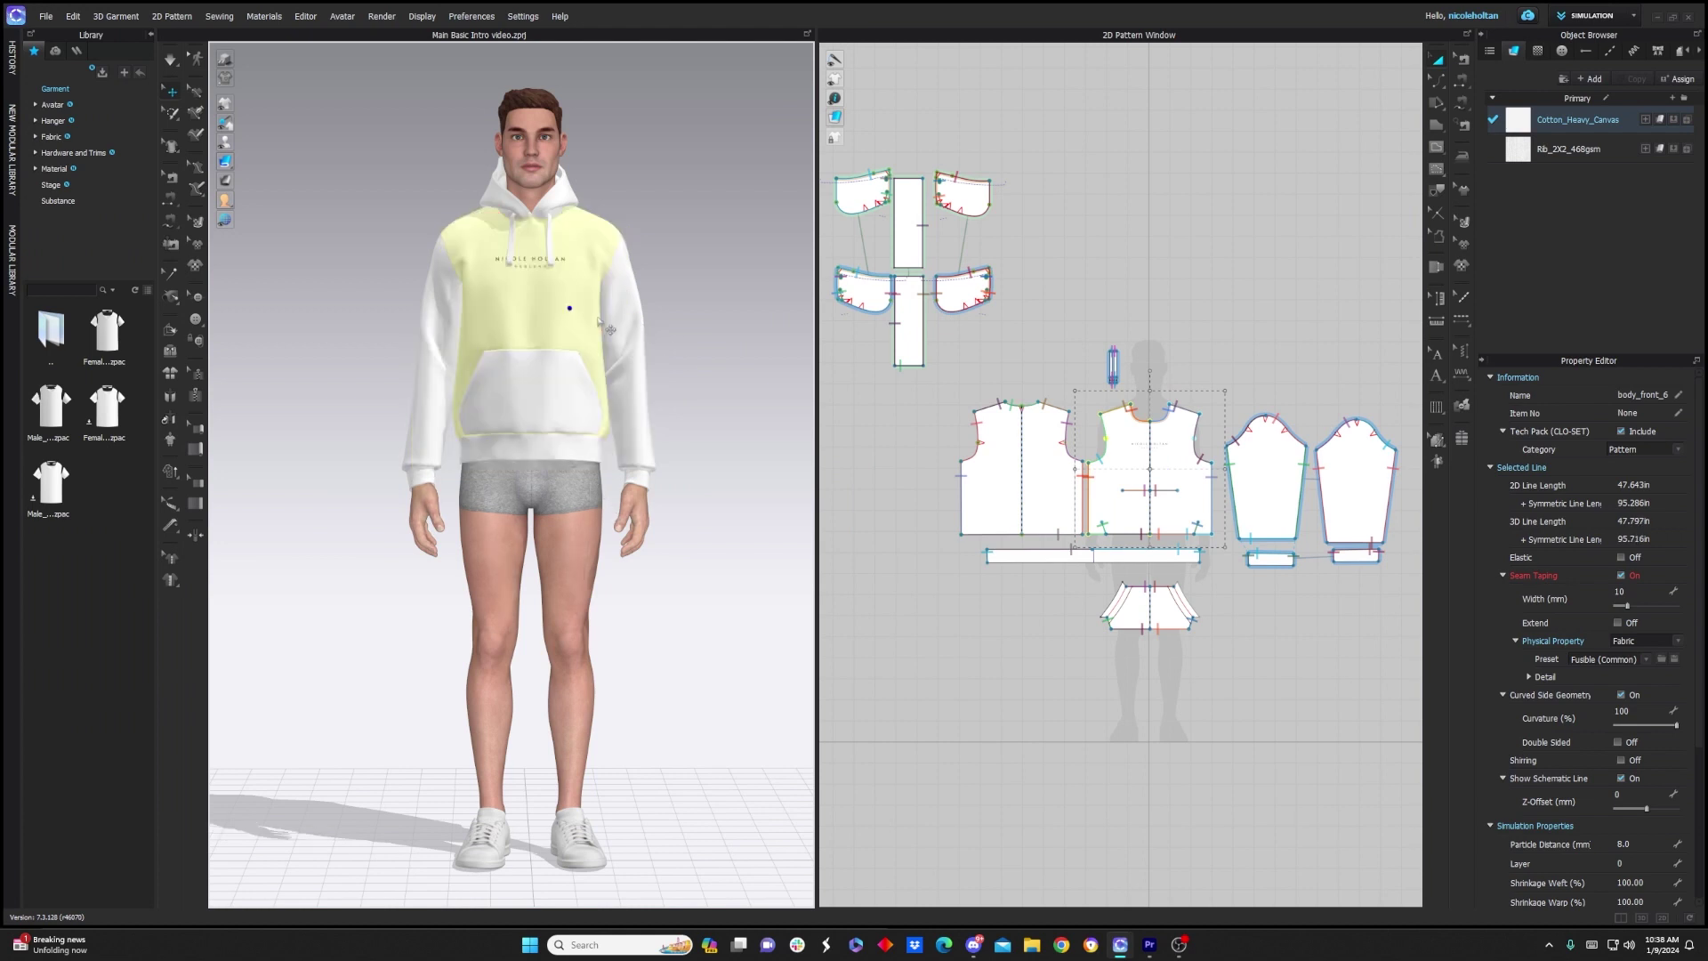
right_click(556, 299)
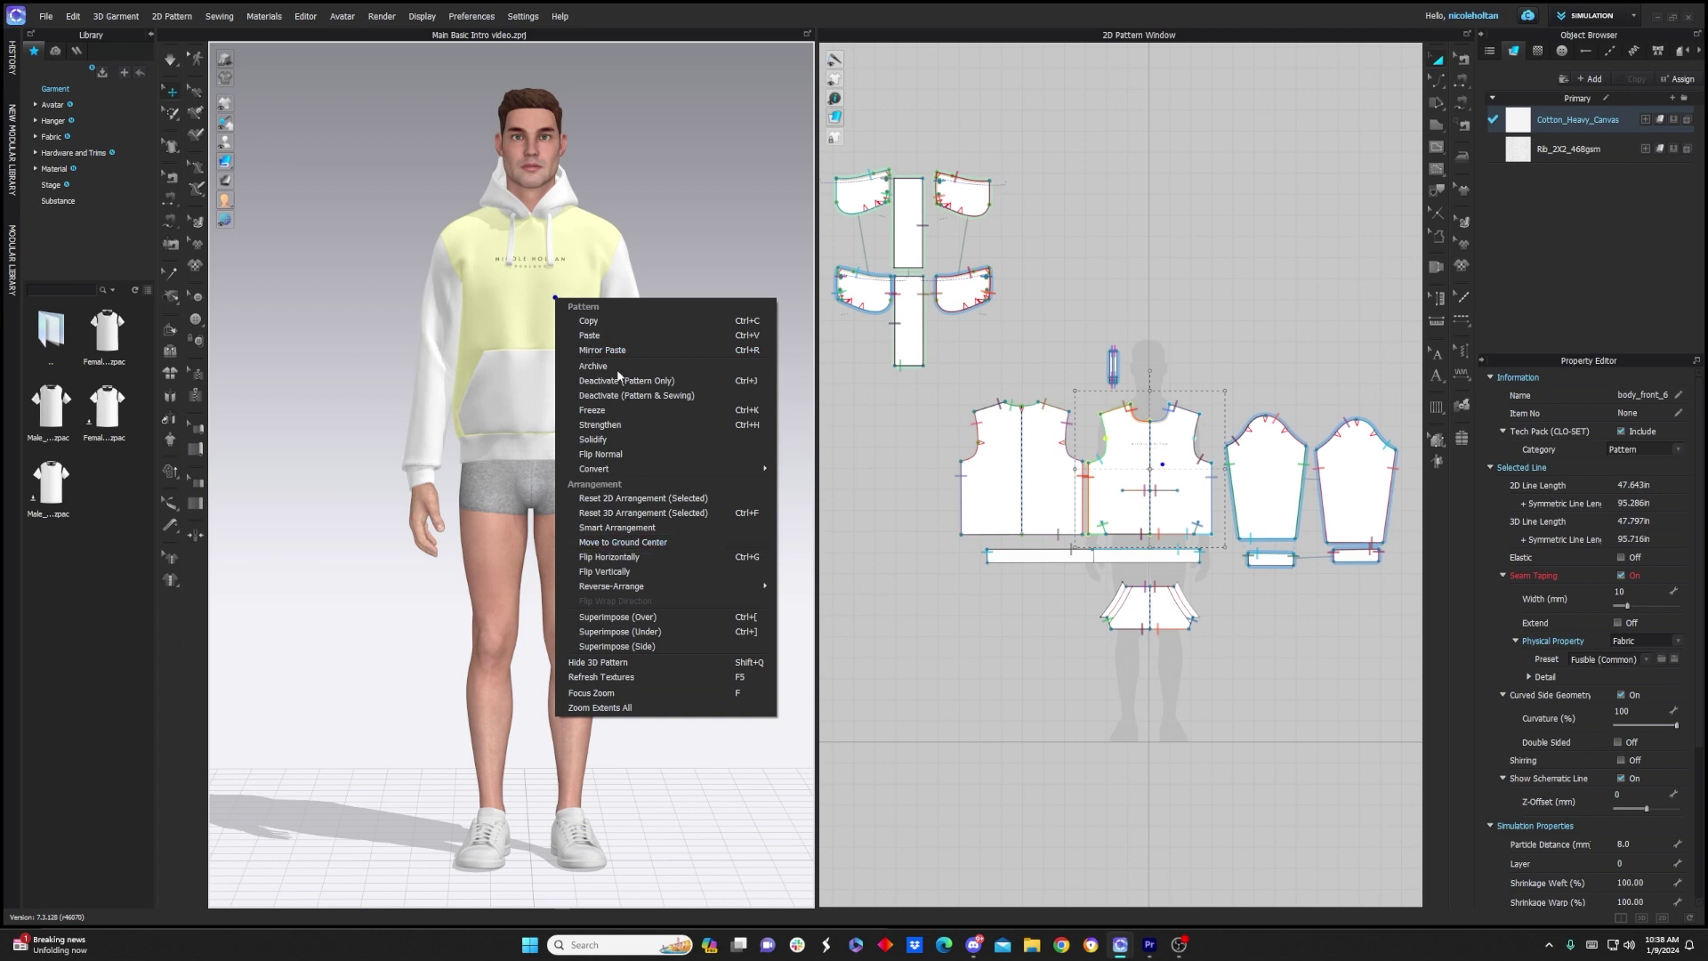
left_click(715, 178)
middle_click_drag(1158, 447, 1073, 455)
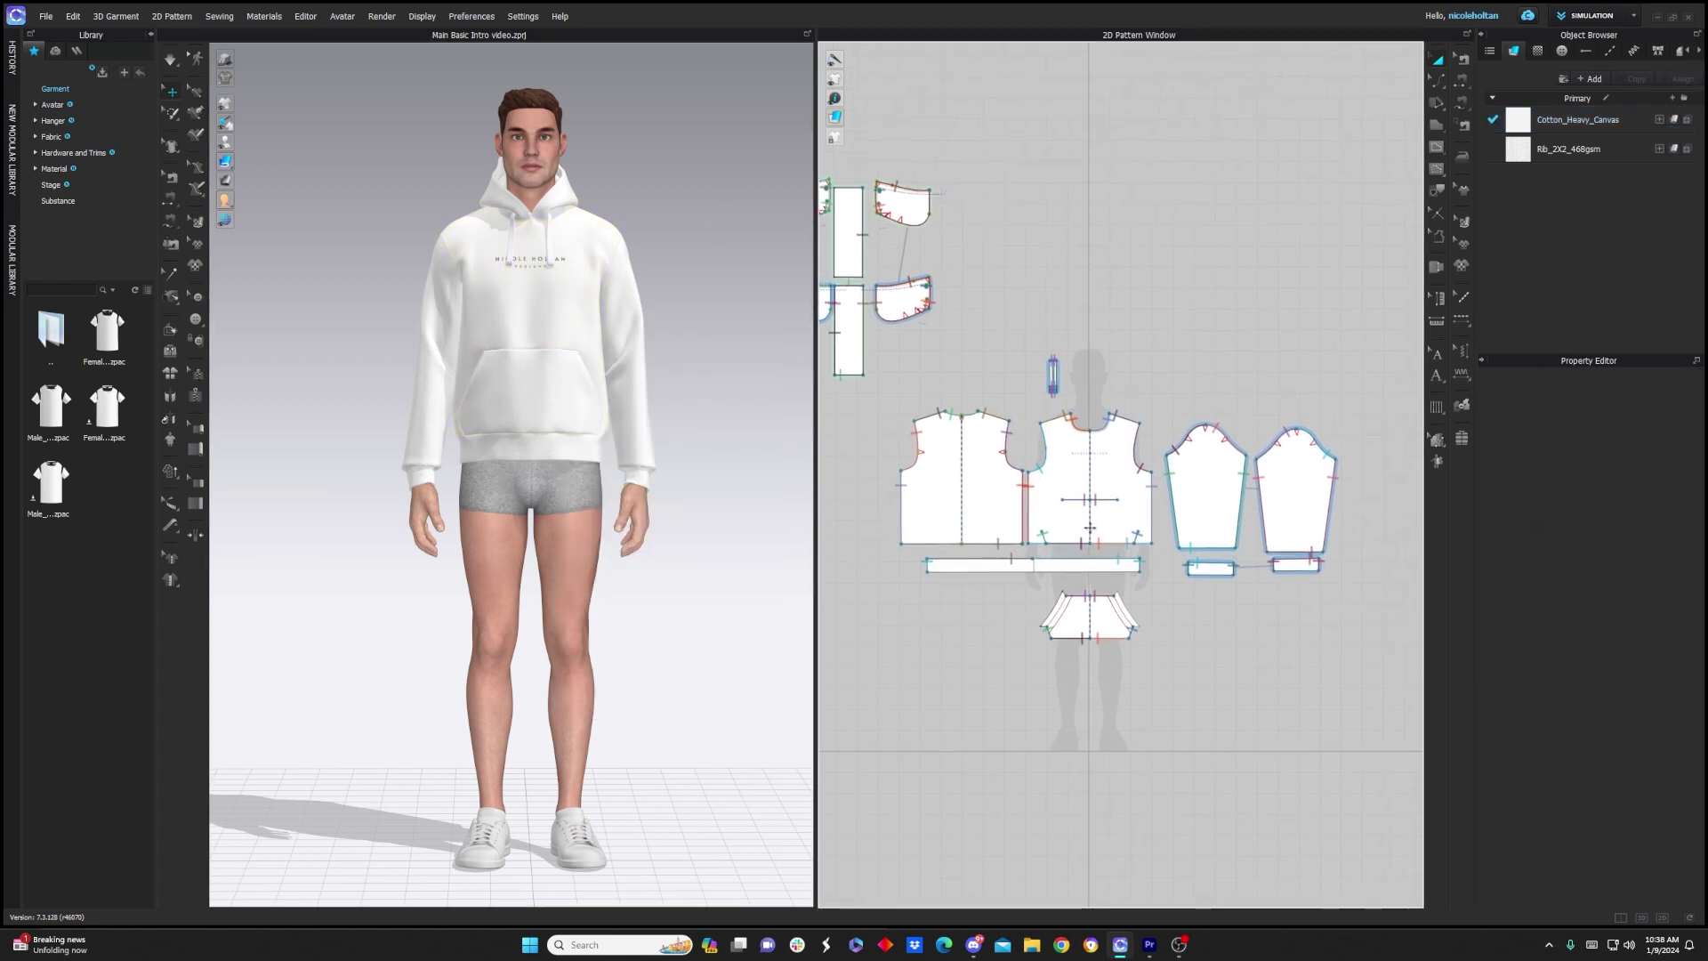
scroll(1065, 462, "up", 1)
Lock the hoodie's front pocket pattern in the 2D window
right_click(1062, 457)
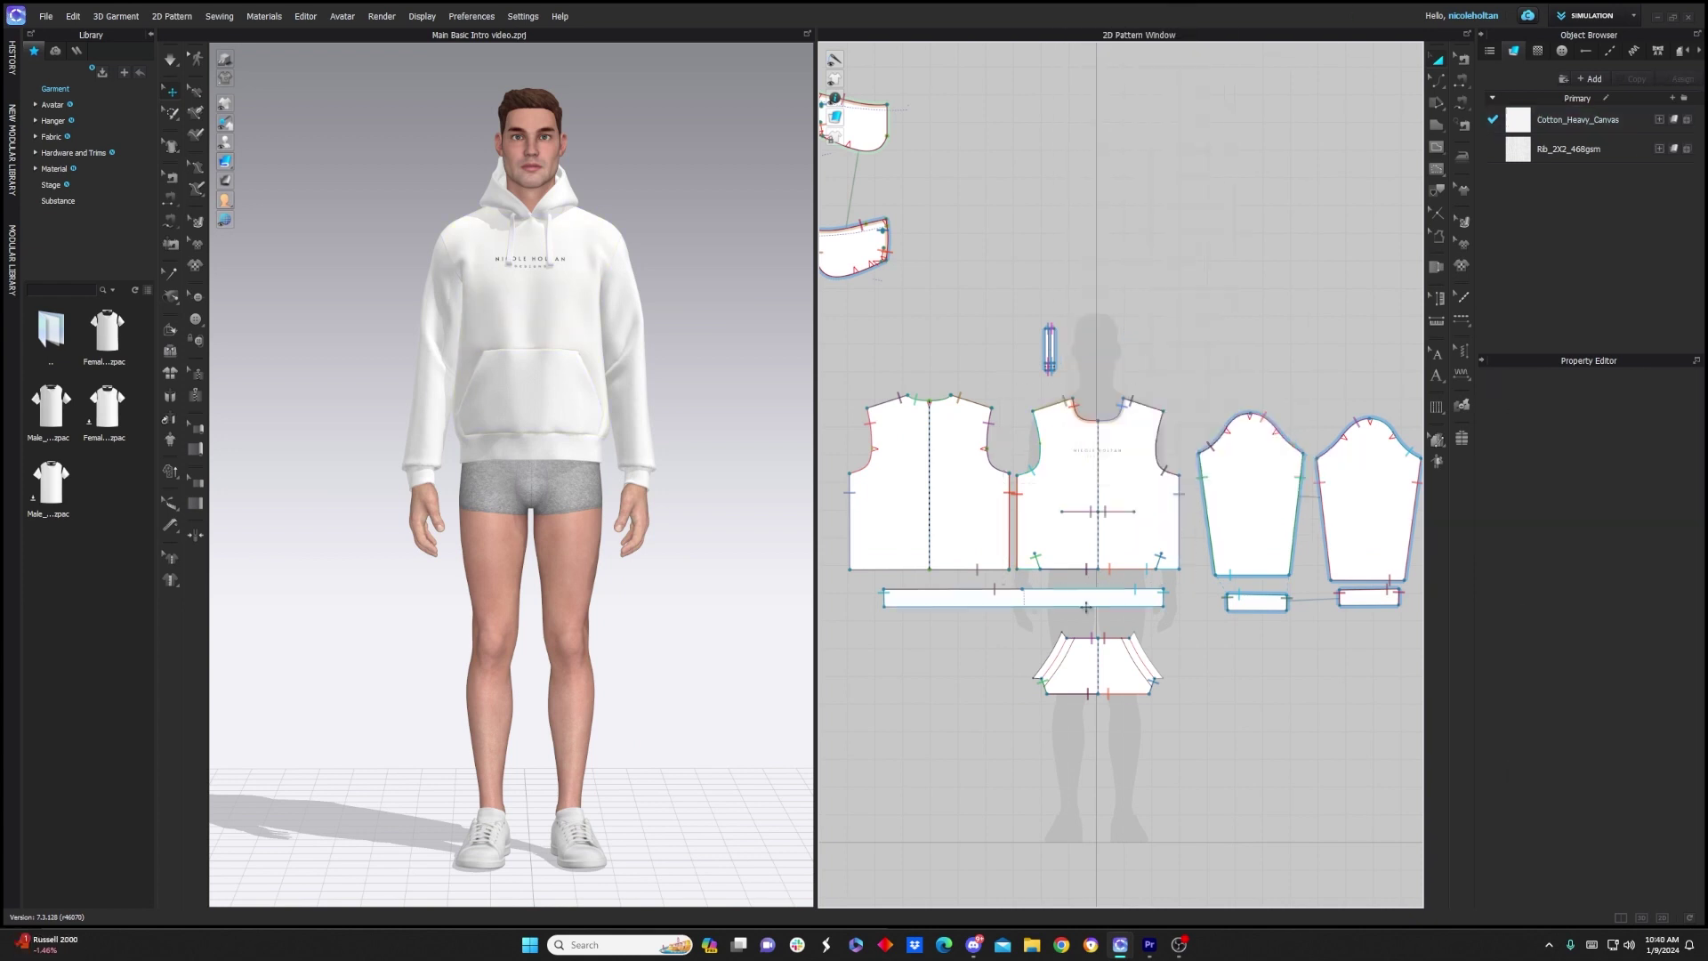
right_click(1081, 669)
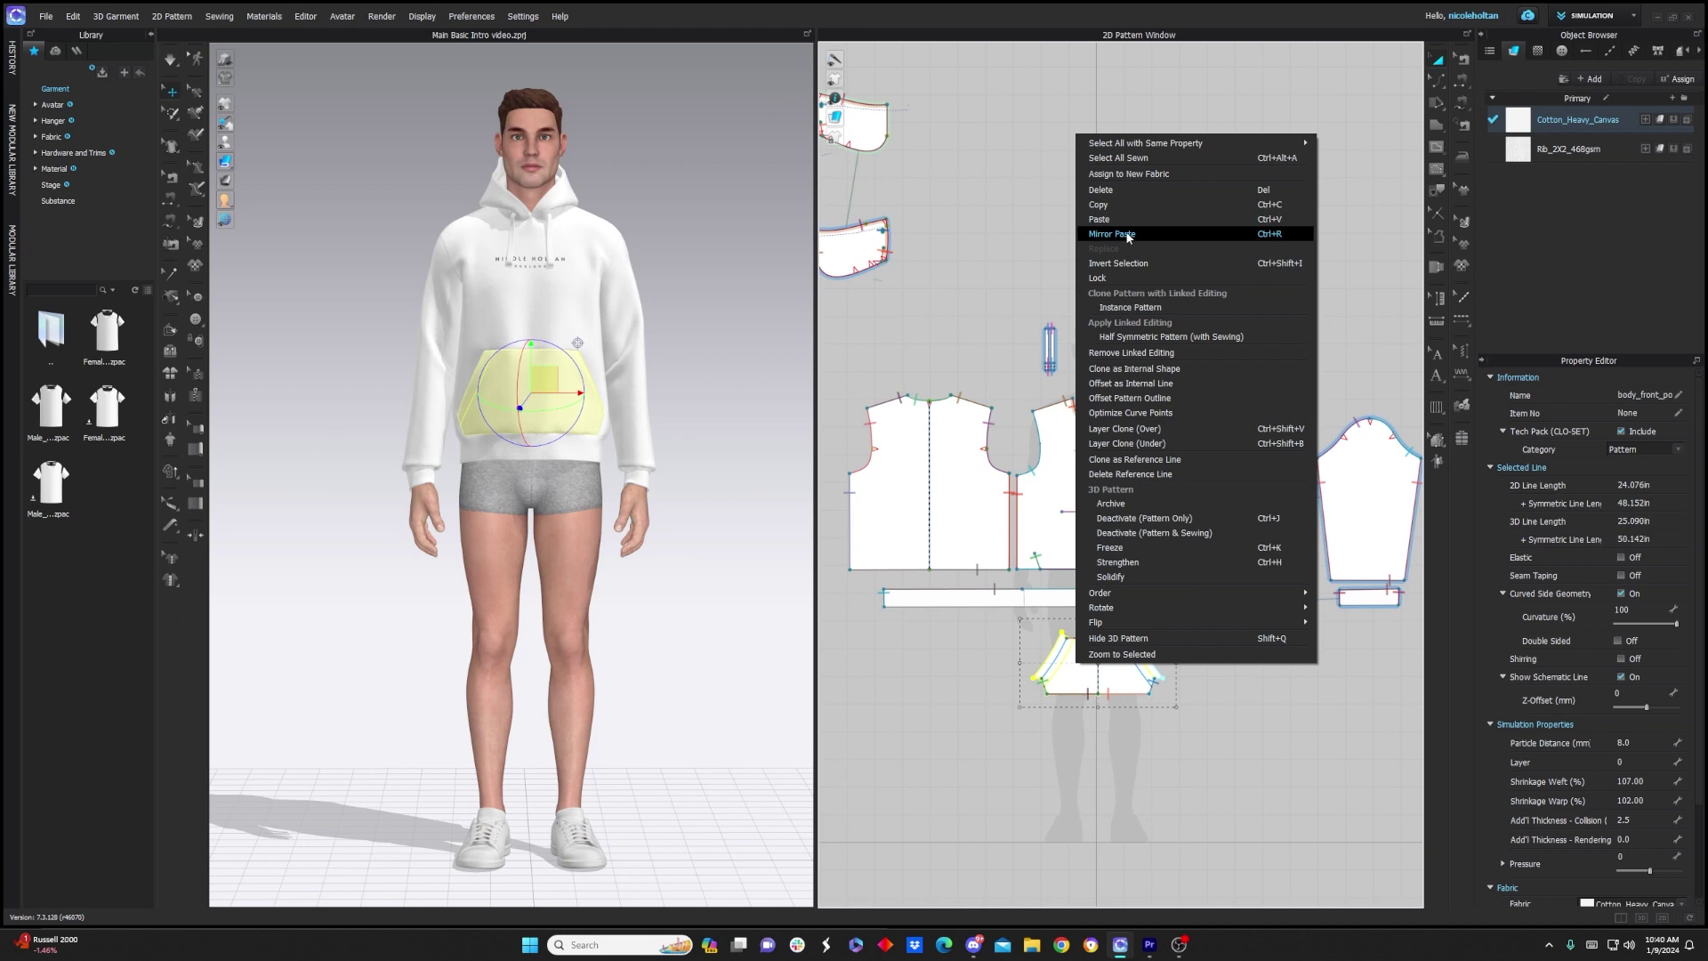
left_click(1107, 279)
left_click(1121, 682)
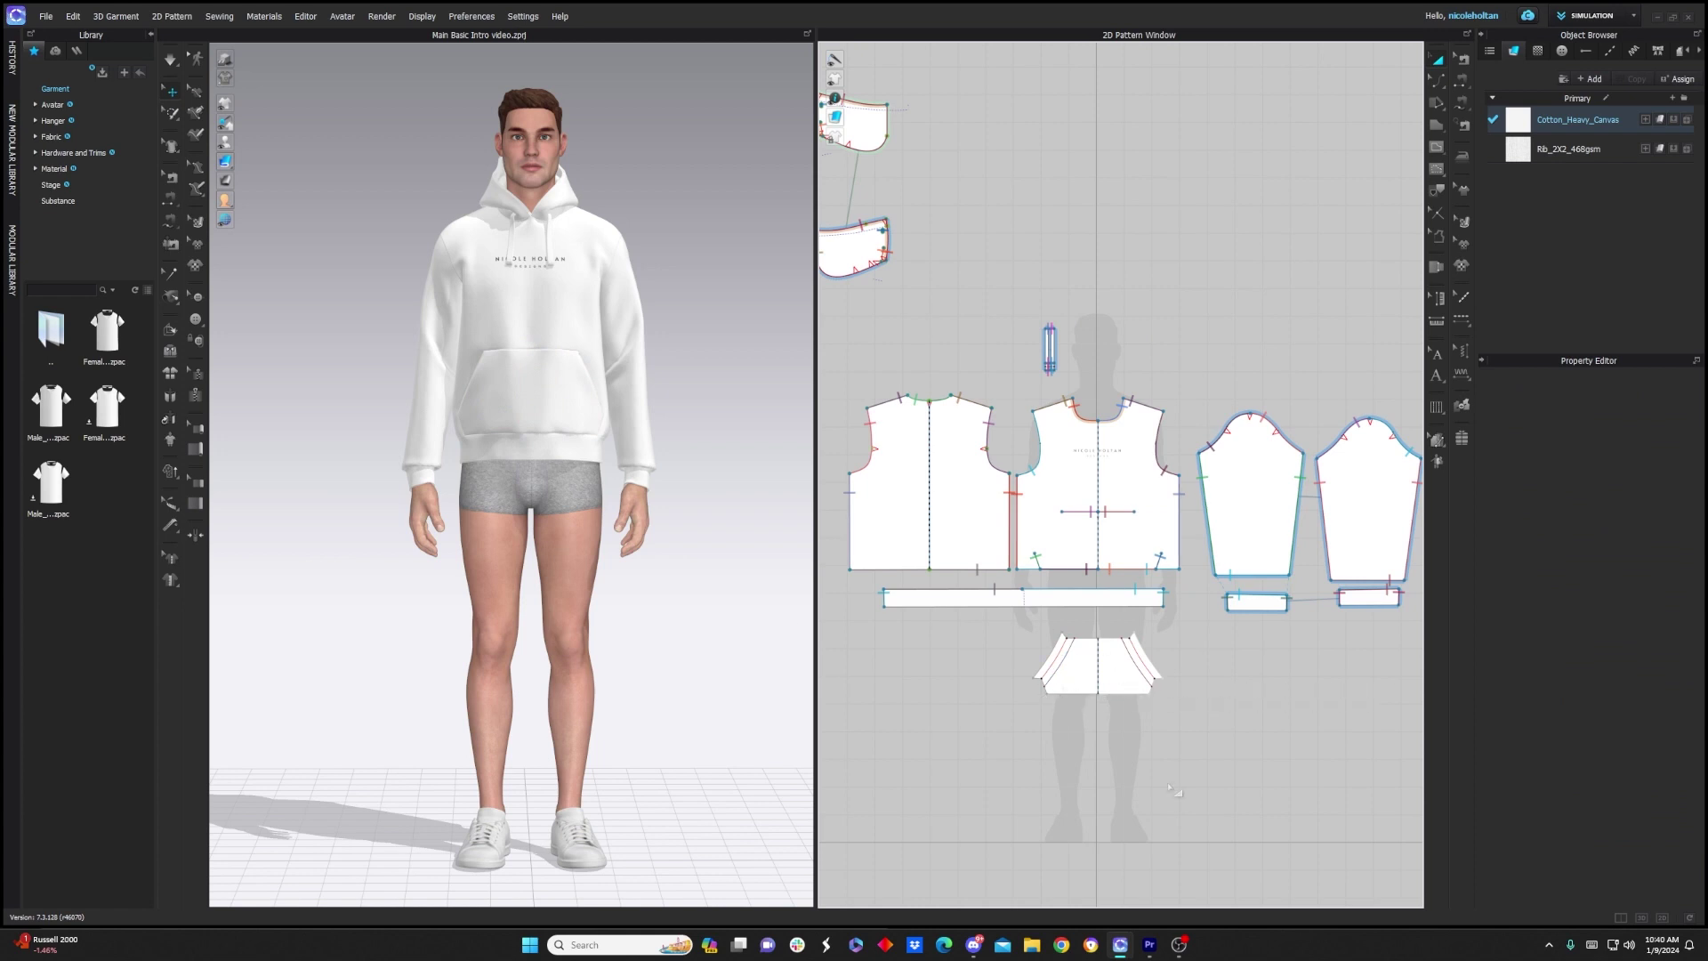
Strengthen the pocket pattern and bring up its pattern actions again
right_click(1100, 669)
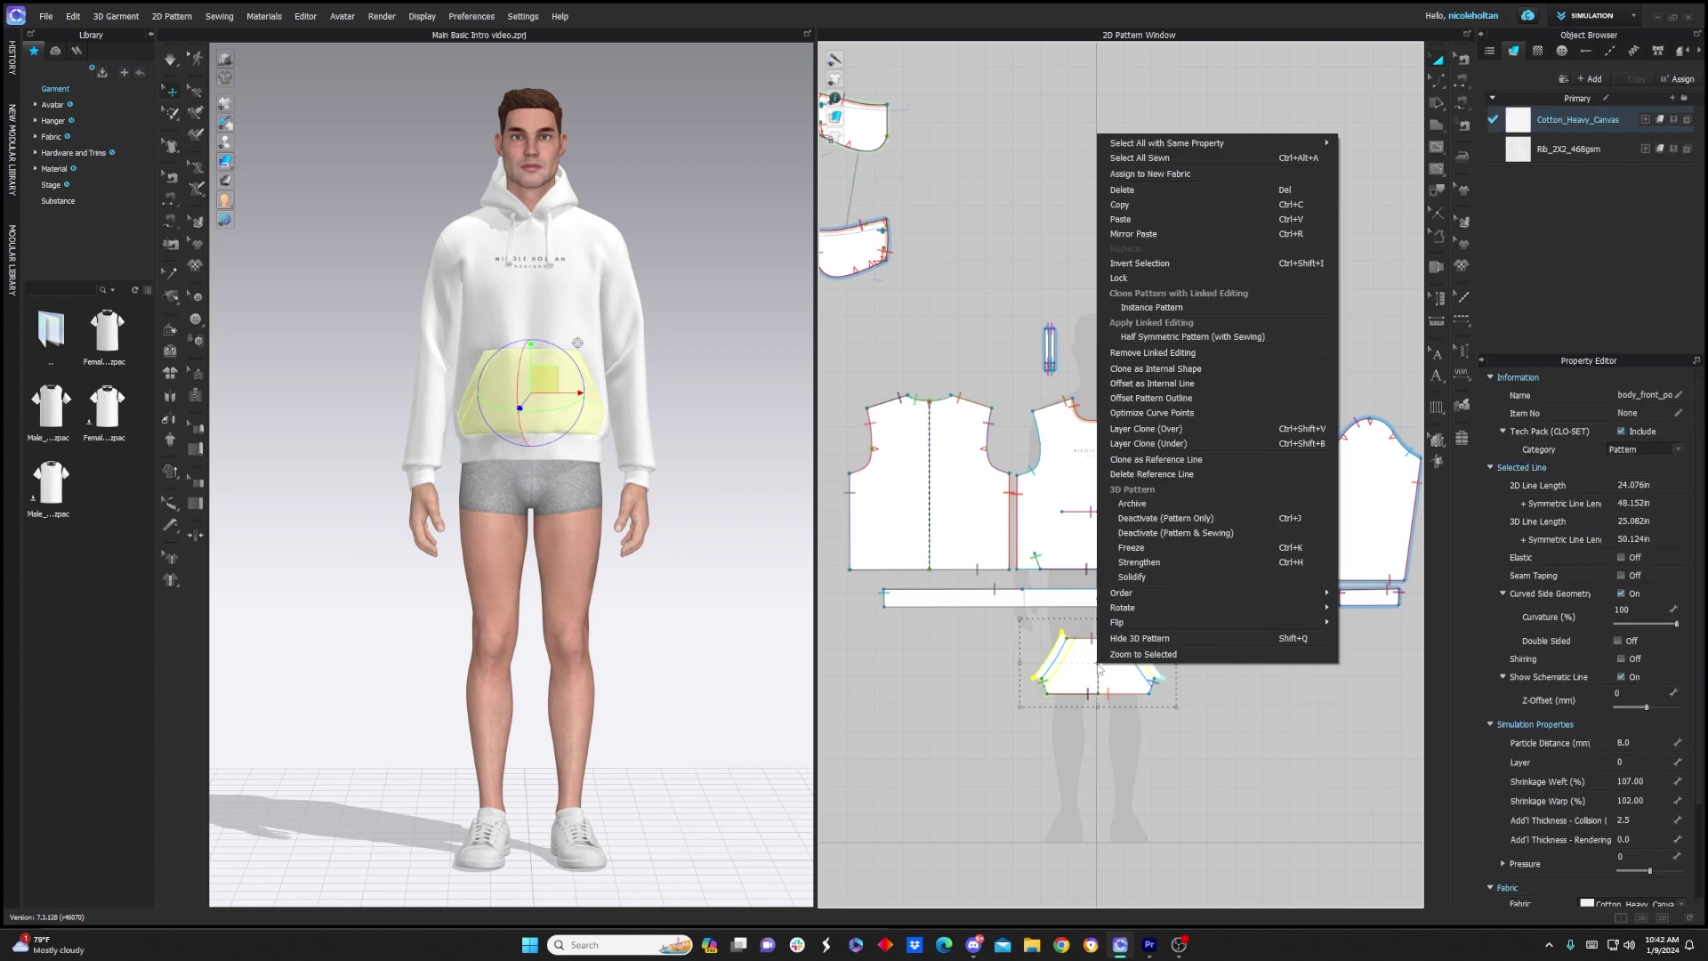
mouse_move(1137, 597)
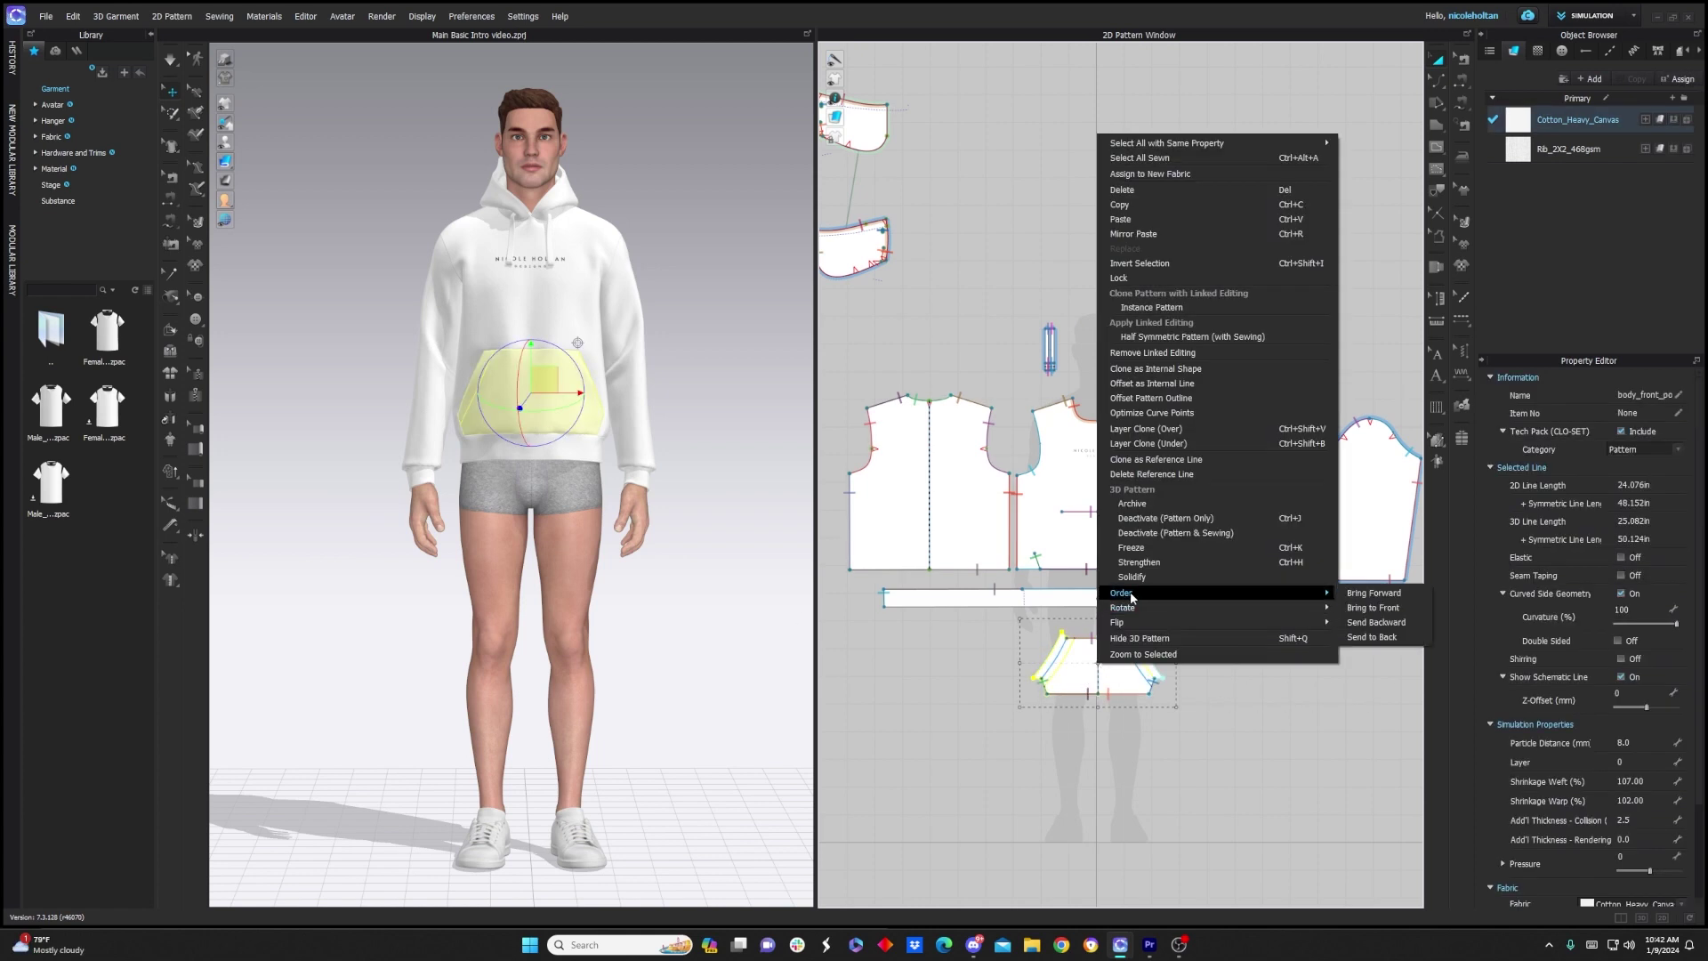
mouse_move(1114, 622)
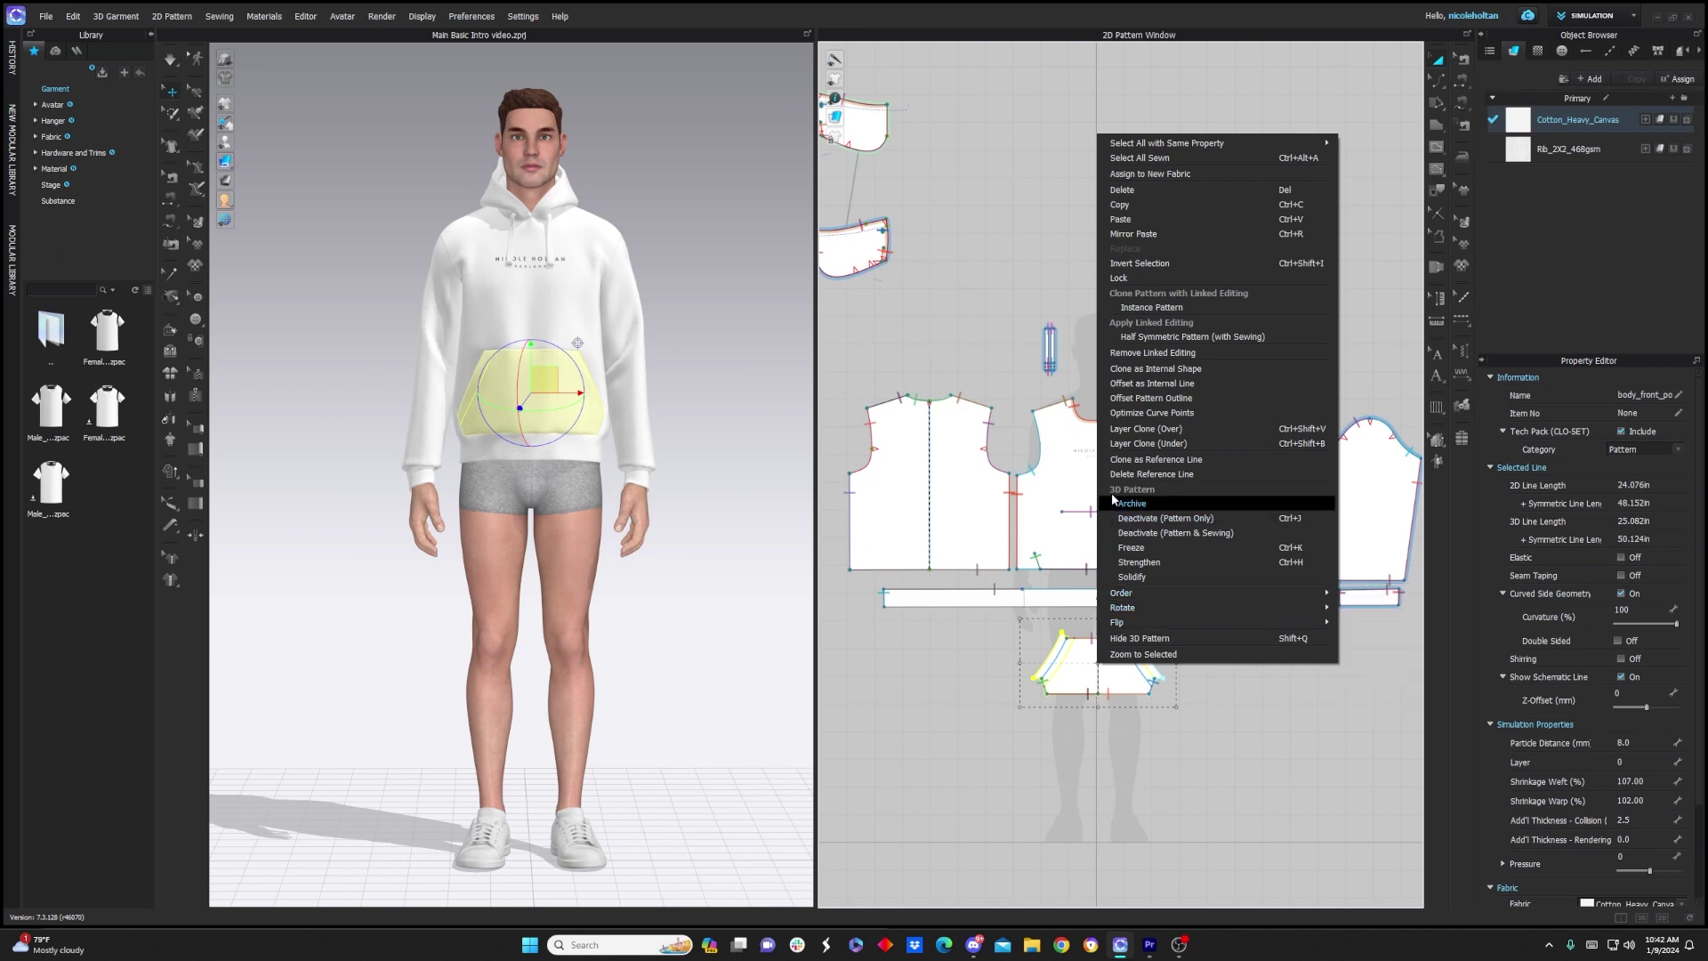
left_click(1124, 563)
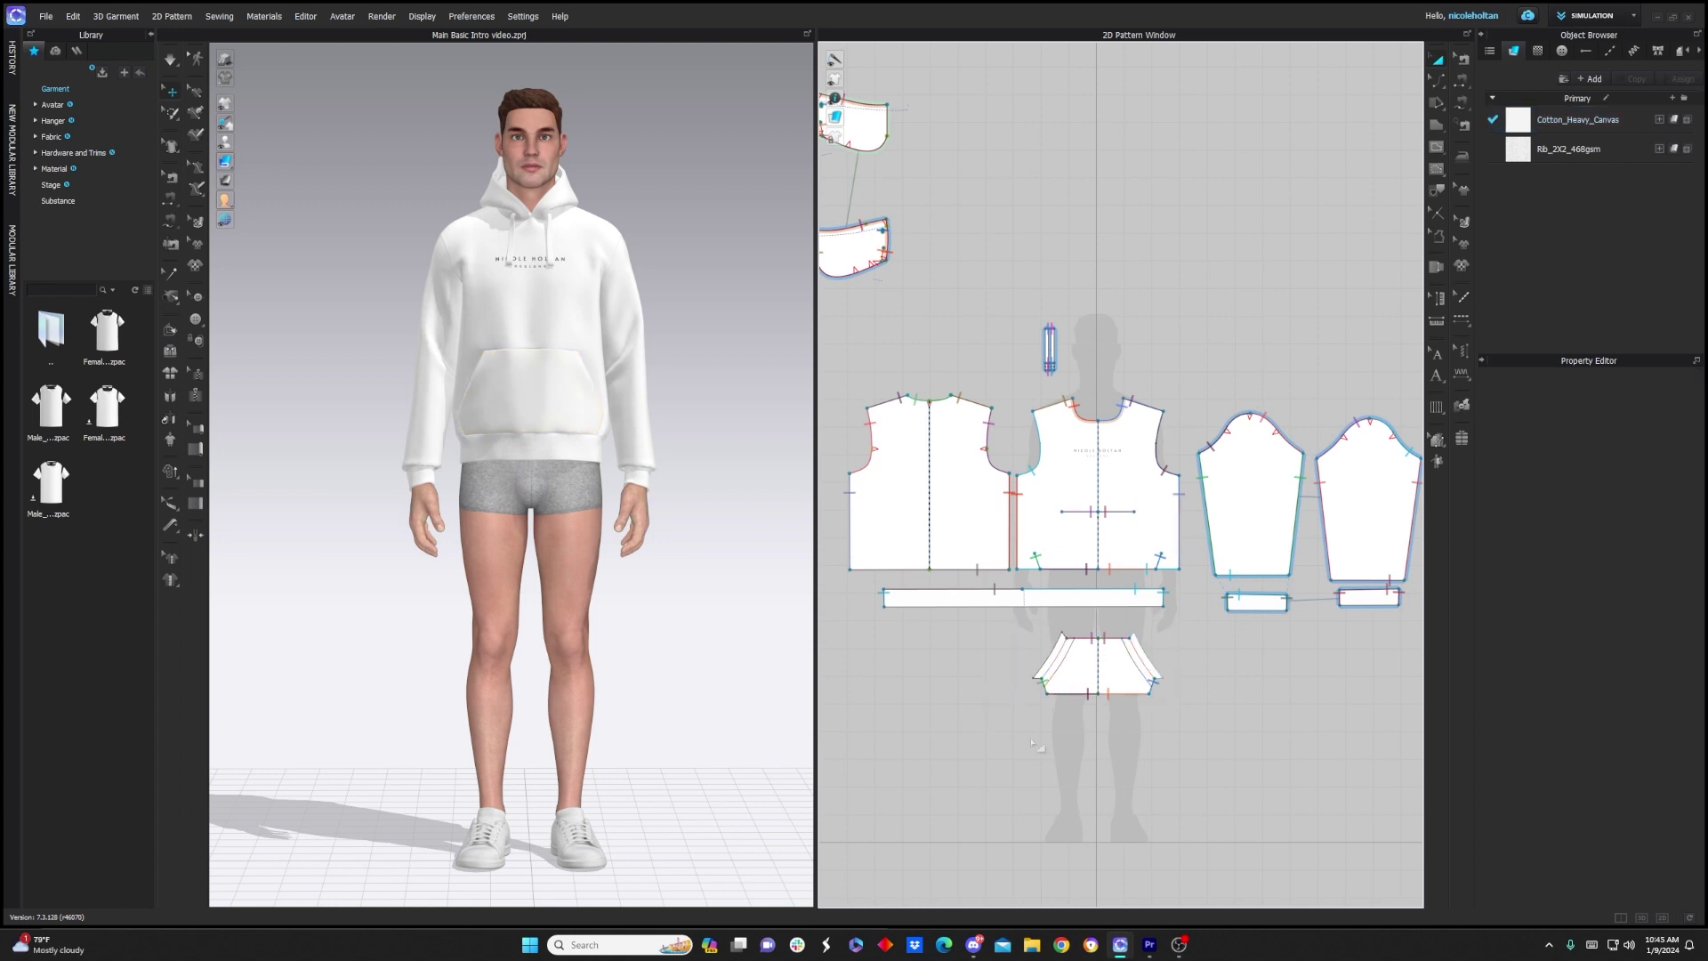
right_click(1099, 661)
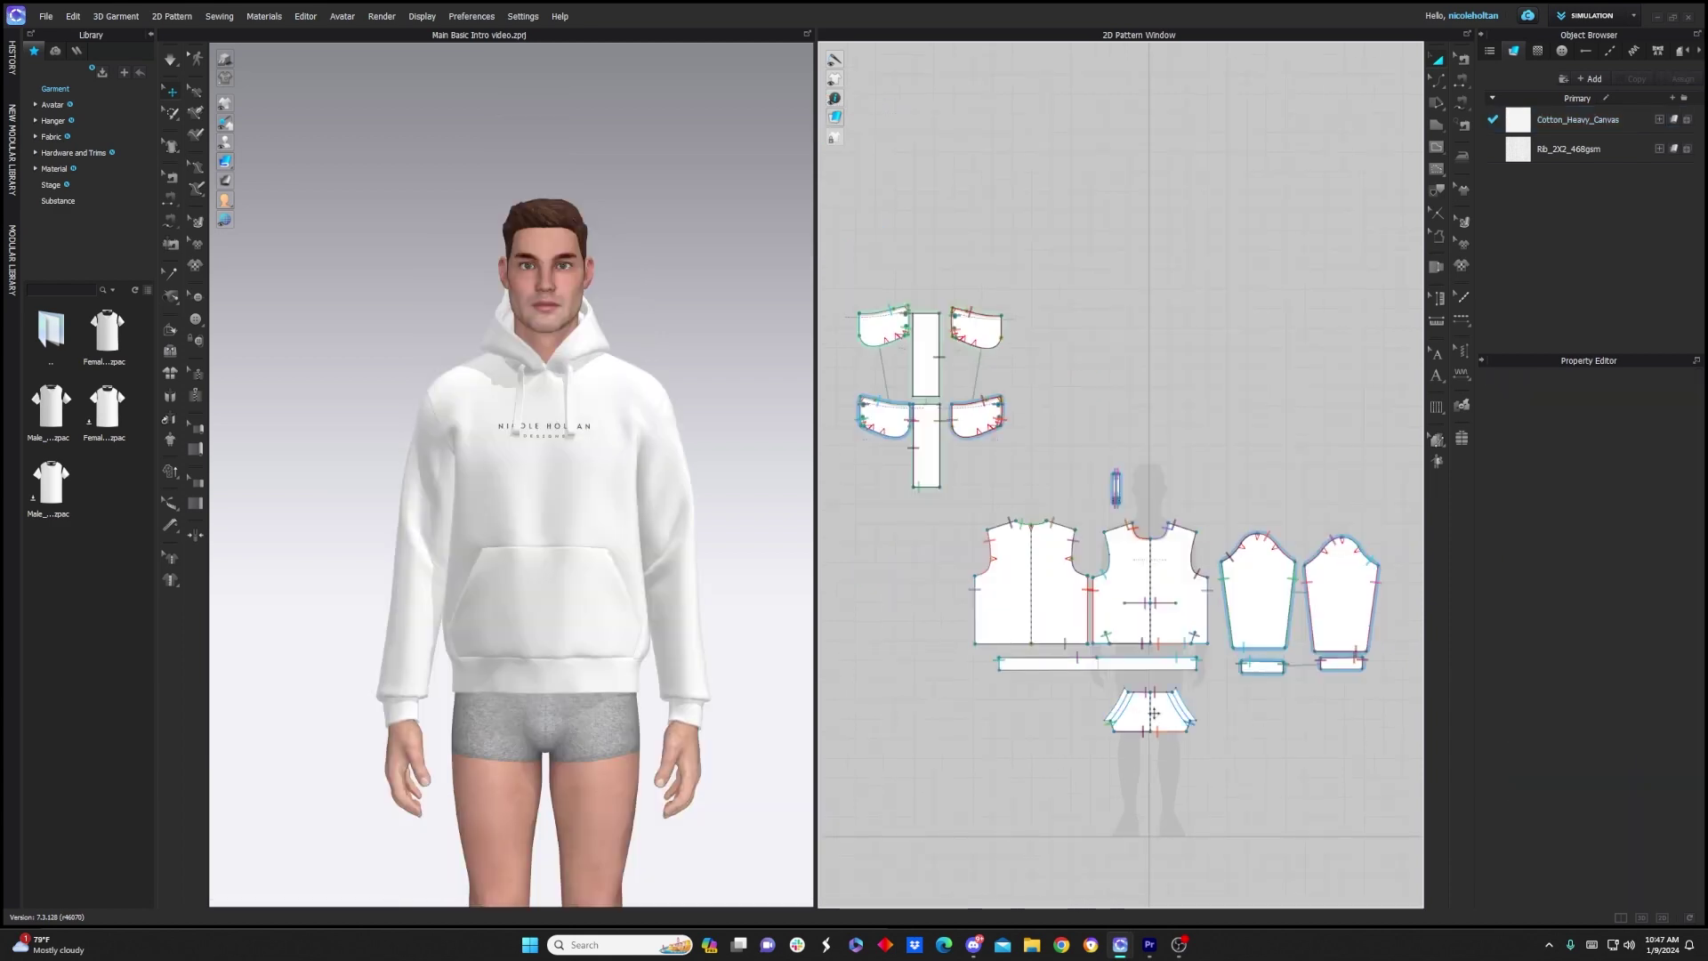
right_click(1153, 711)
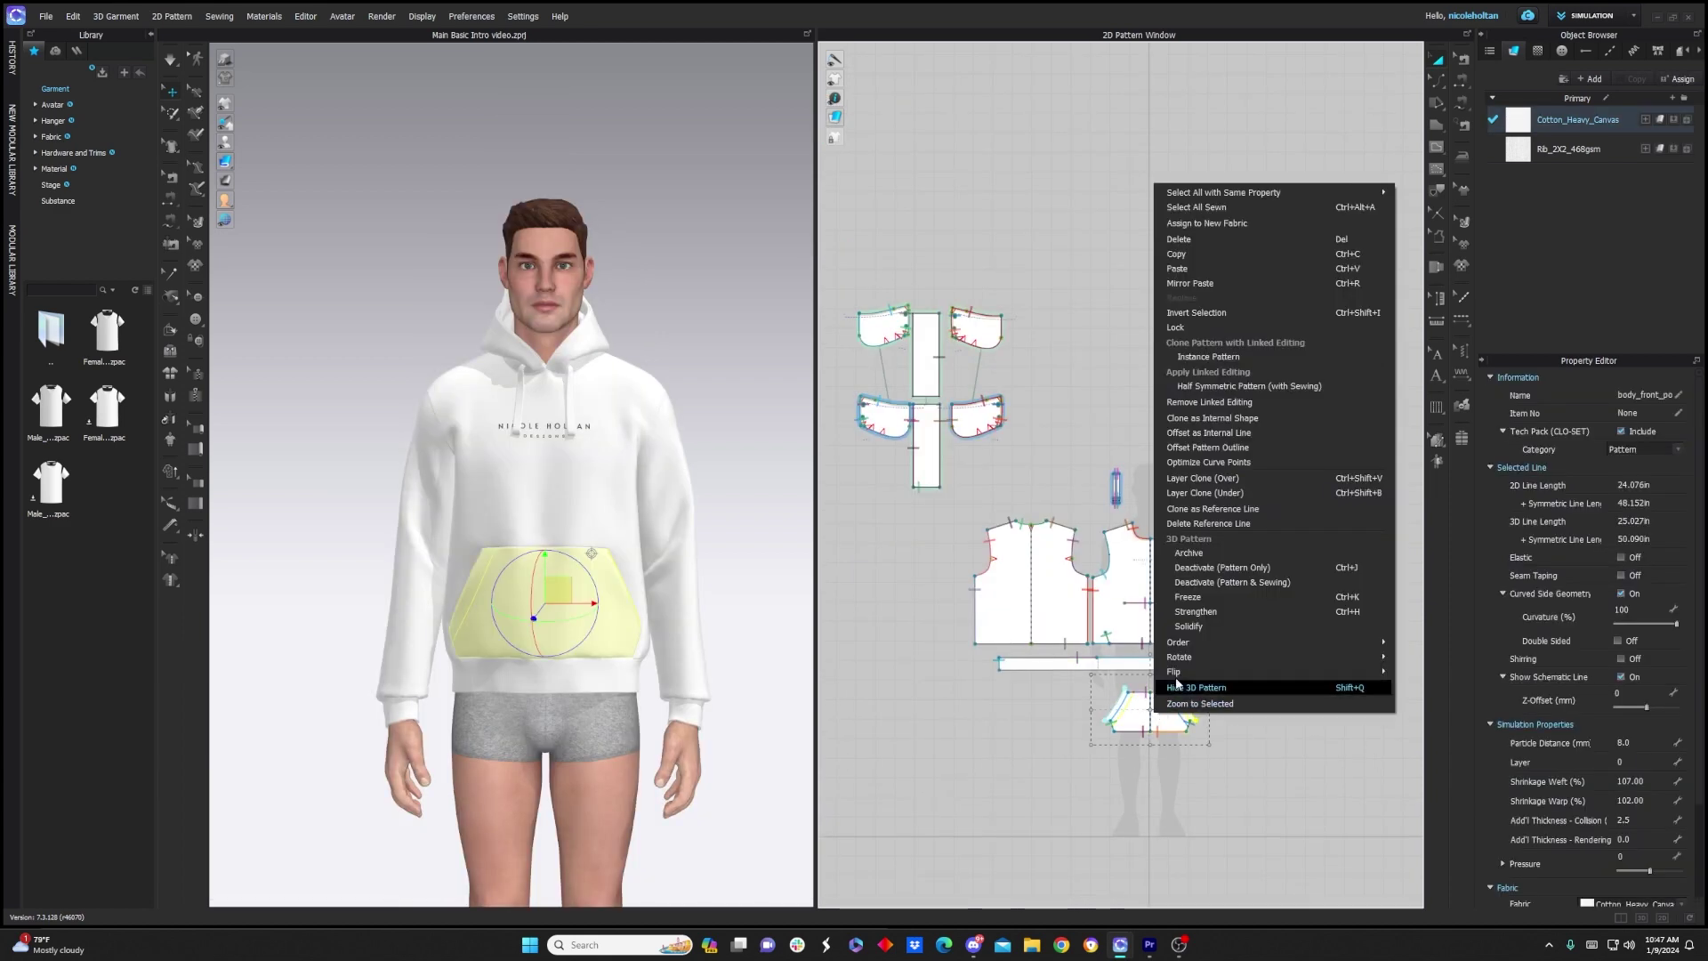
left_click(1196, 483)
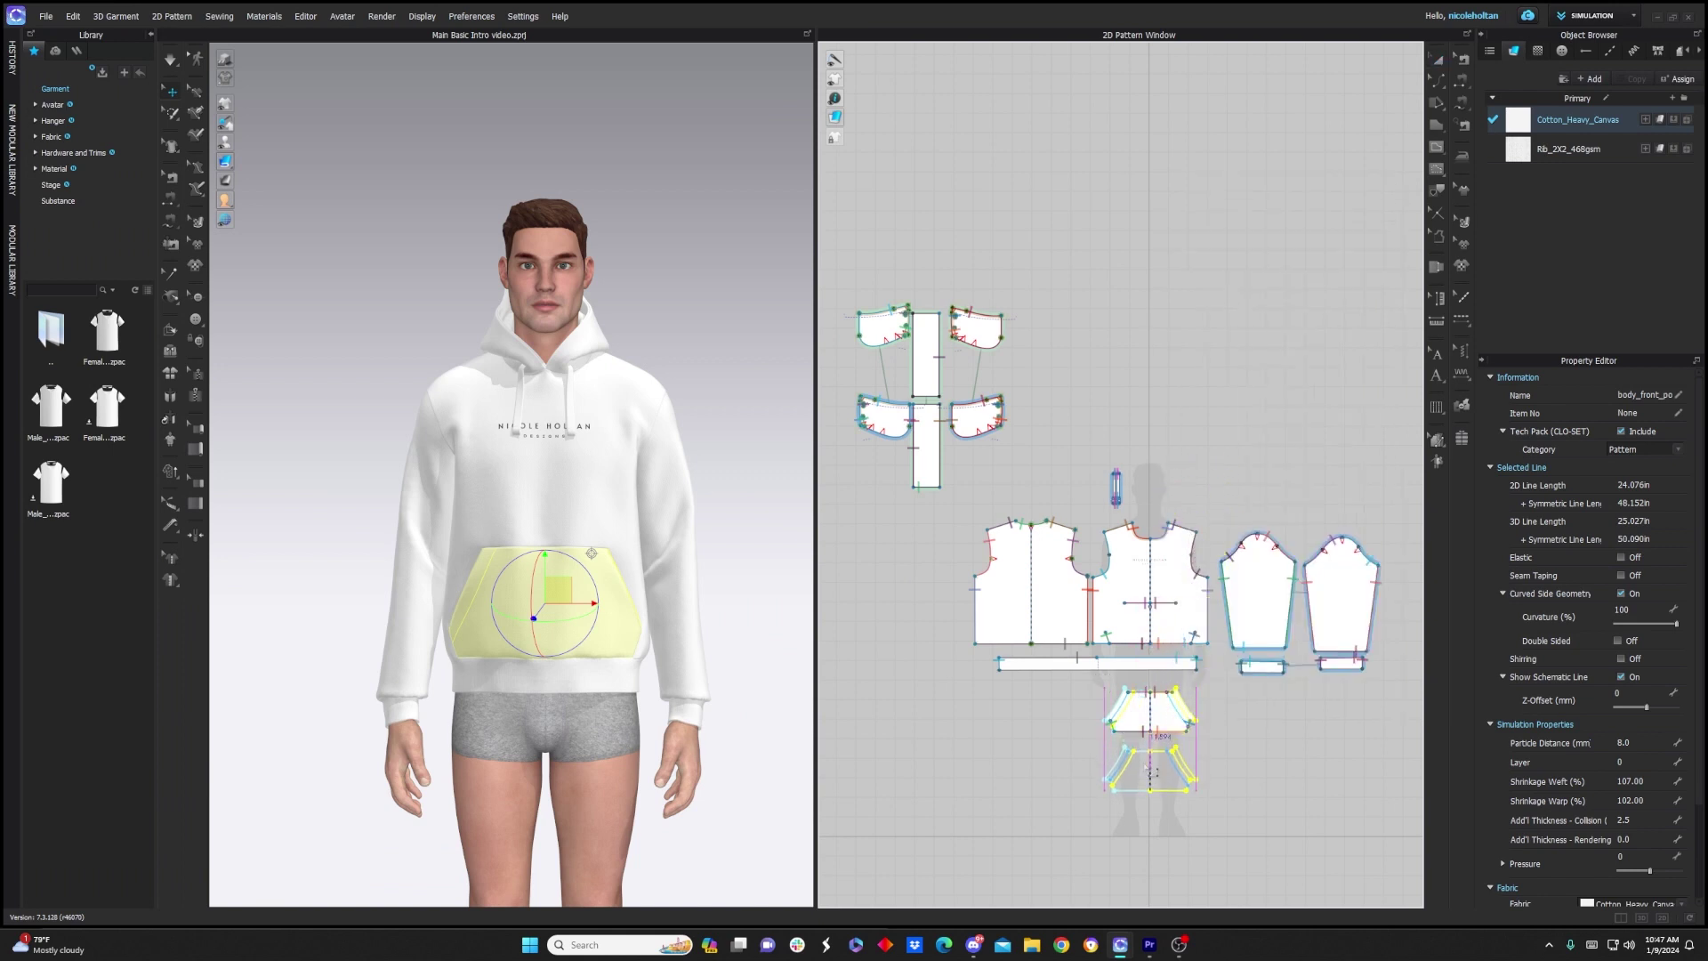
left_click(1156, 772)
key("4")
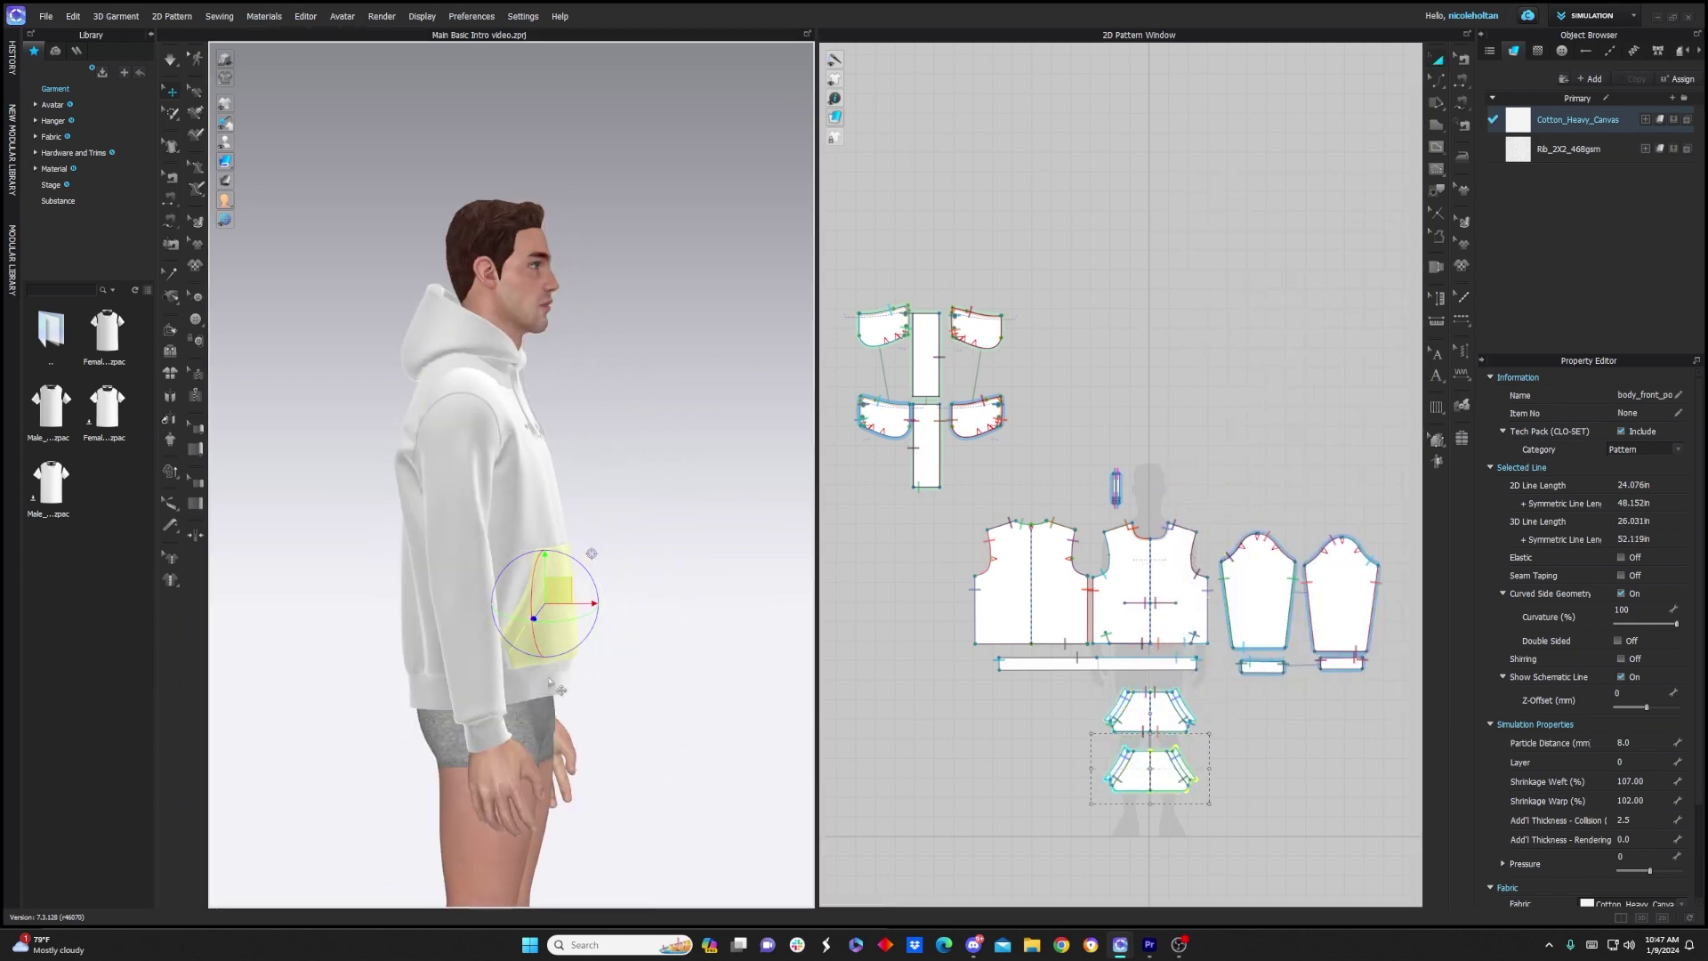
left_click_drag(584, 621, 619, 623)
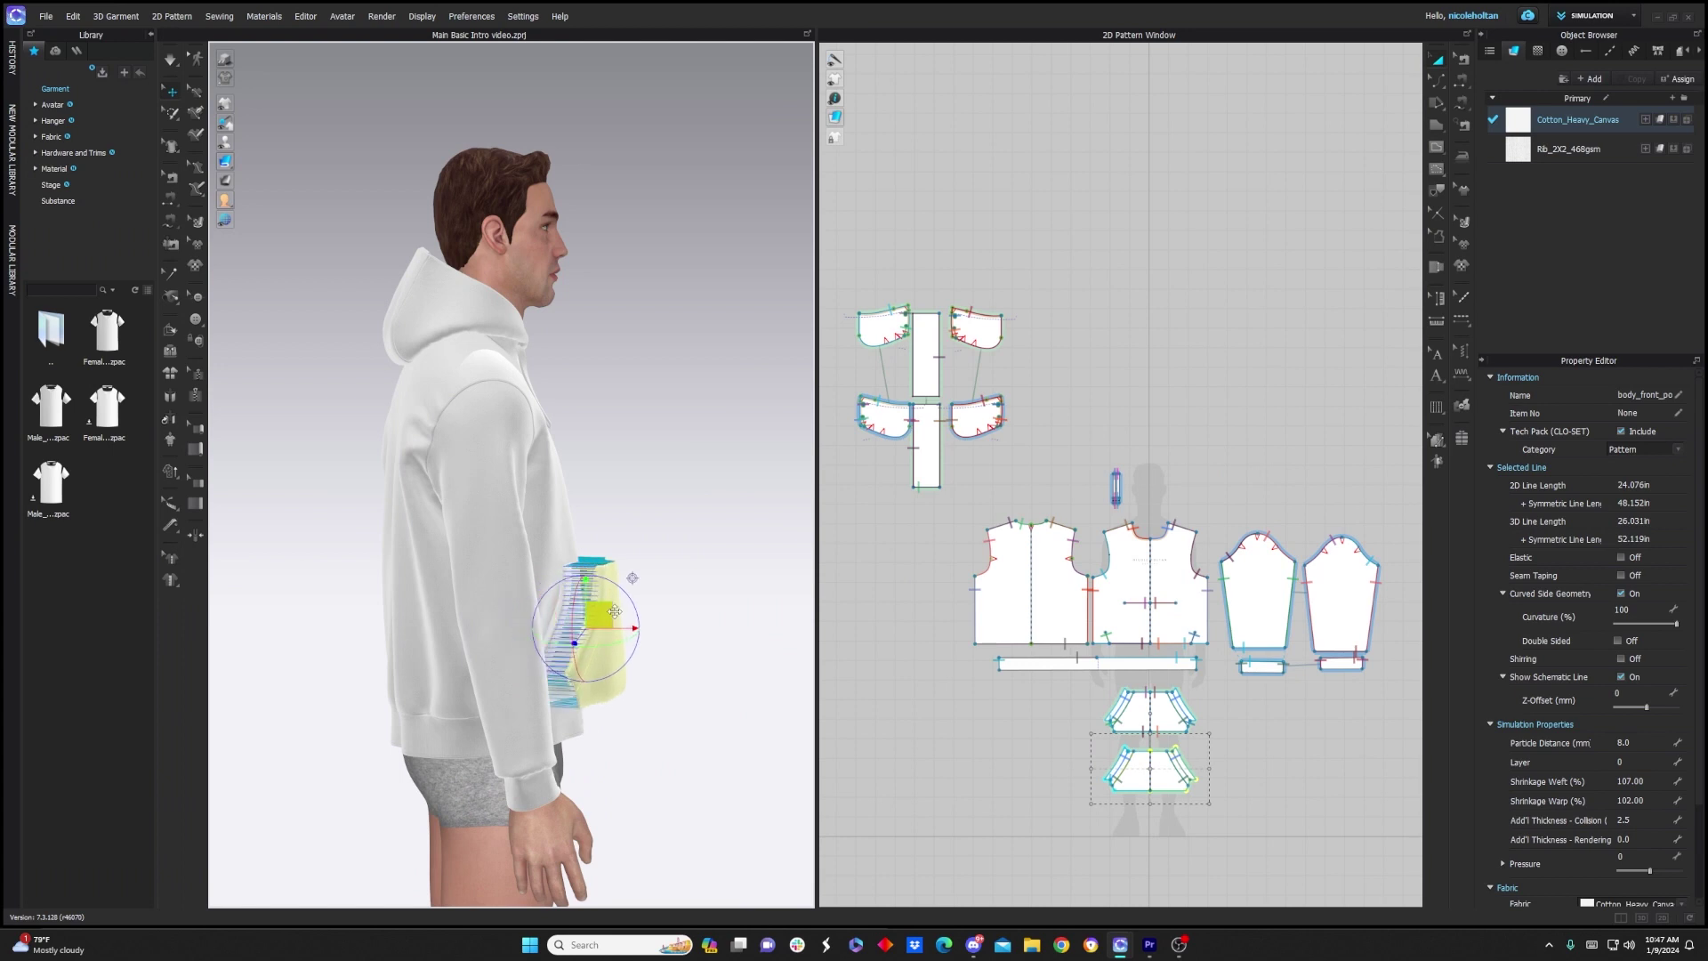
key("2")
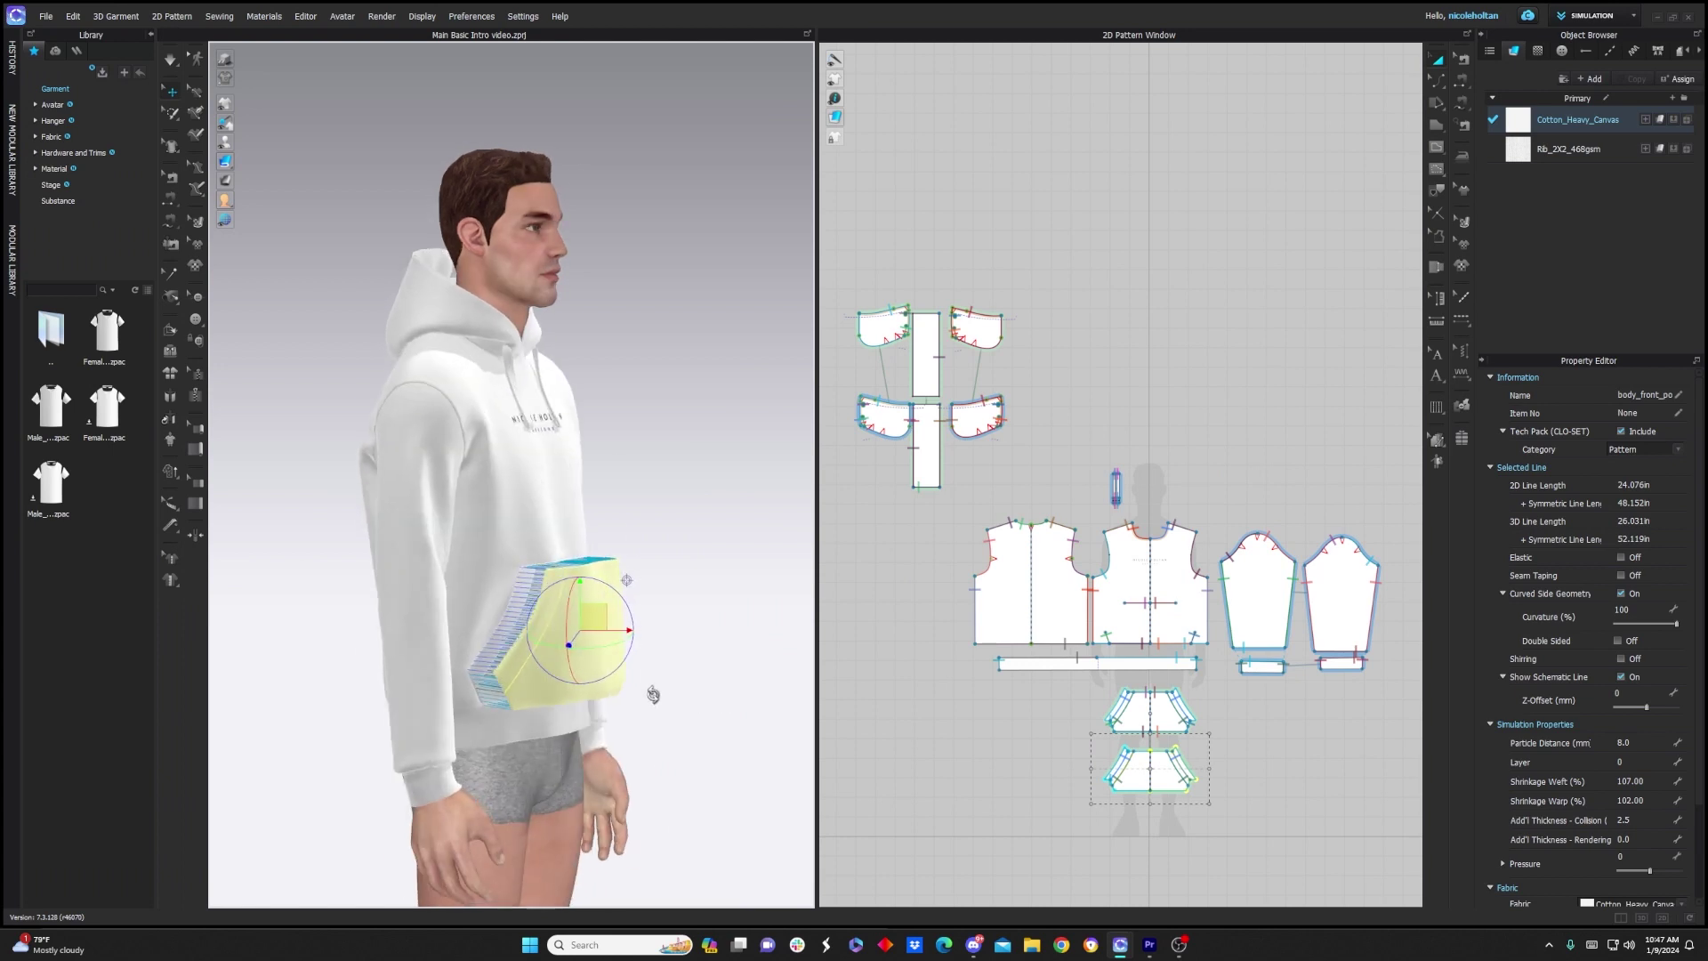
scroll(871, 294, "up", 6)
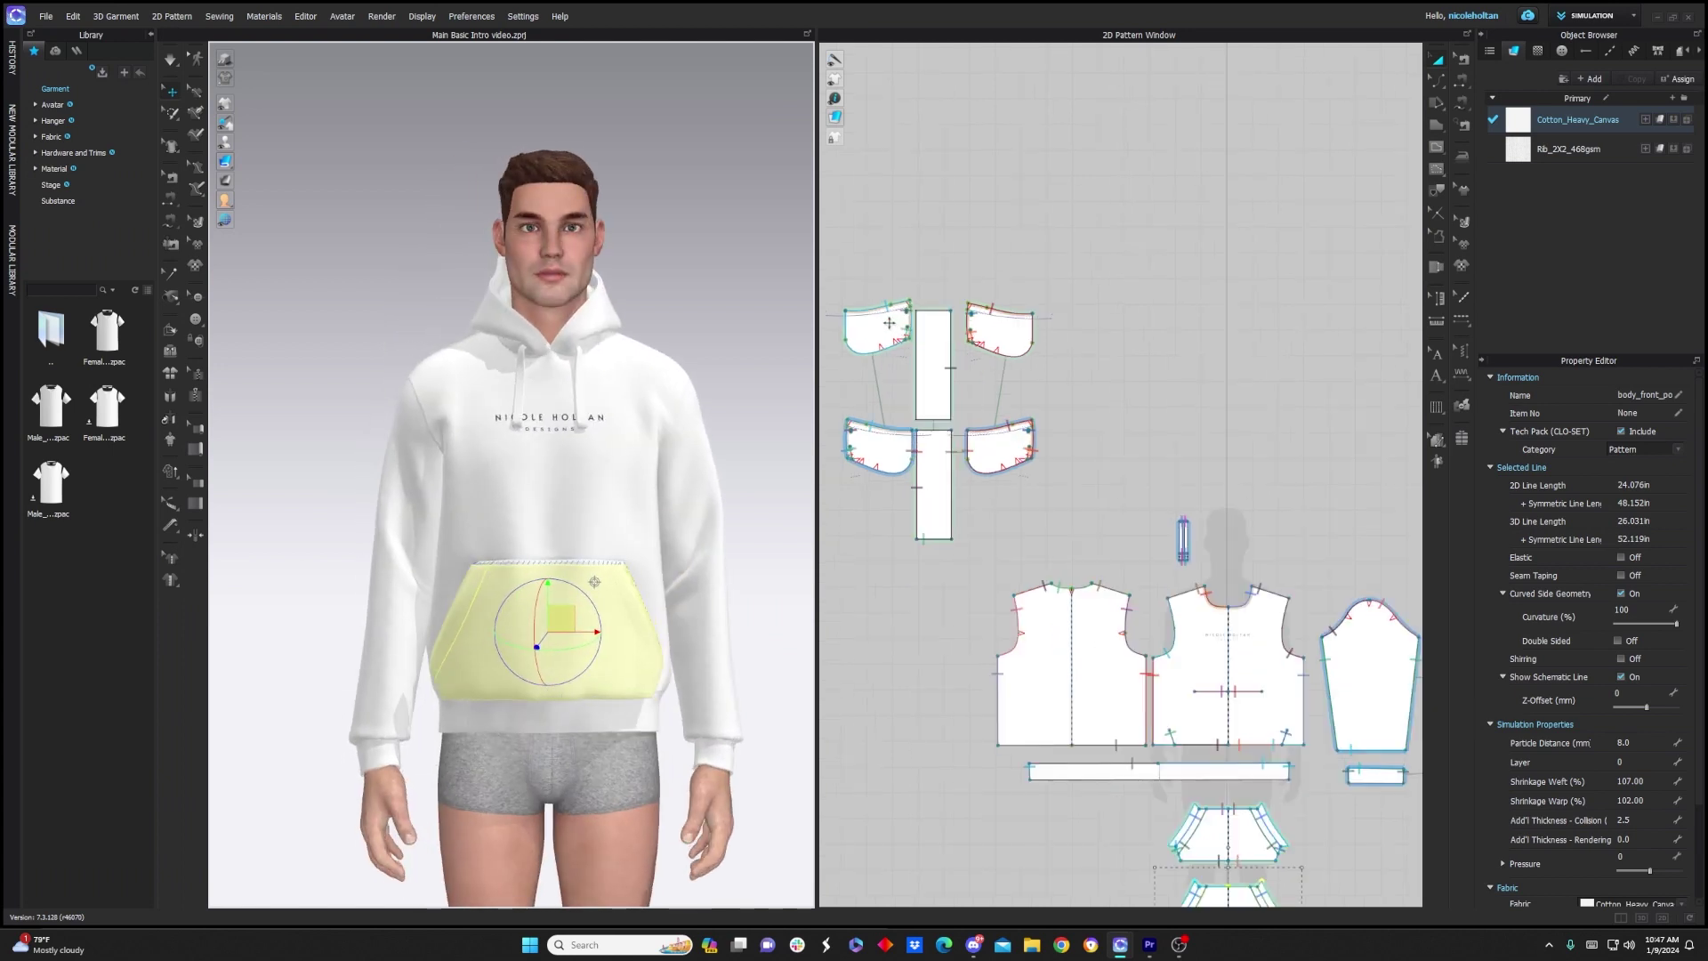
left_click(608, 314)
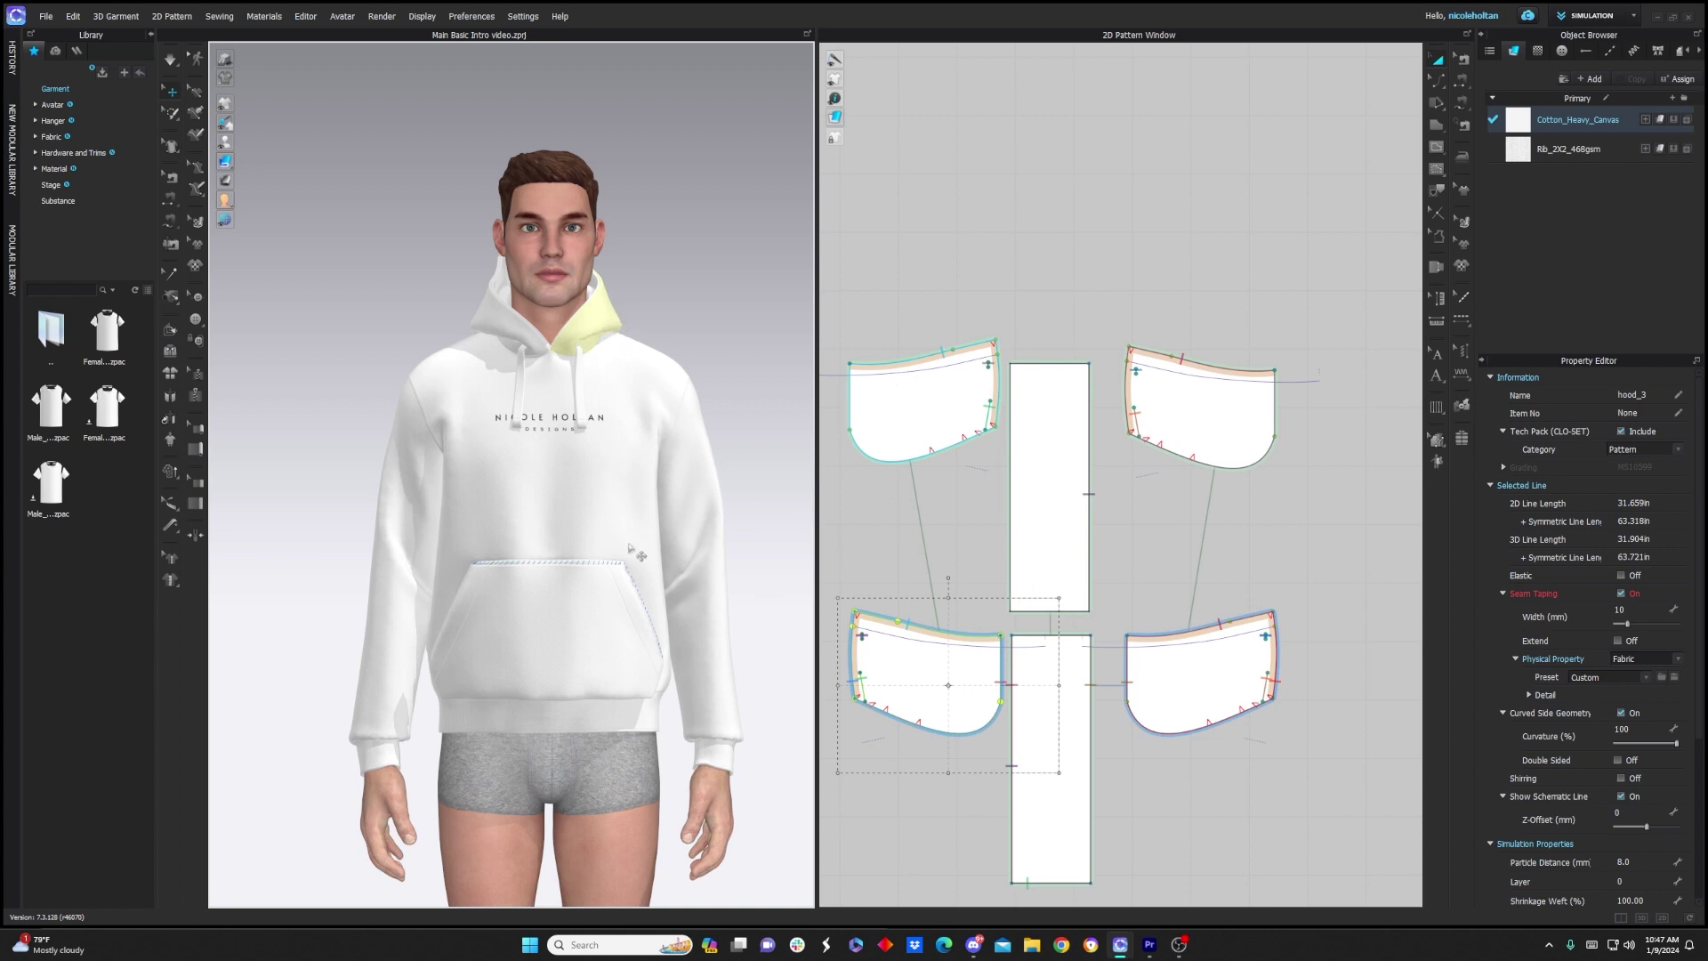
Try widening body_back_3's shoulders, then undo the change
scroll(1027, 639, "down", 5)
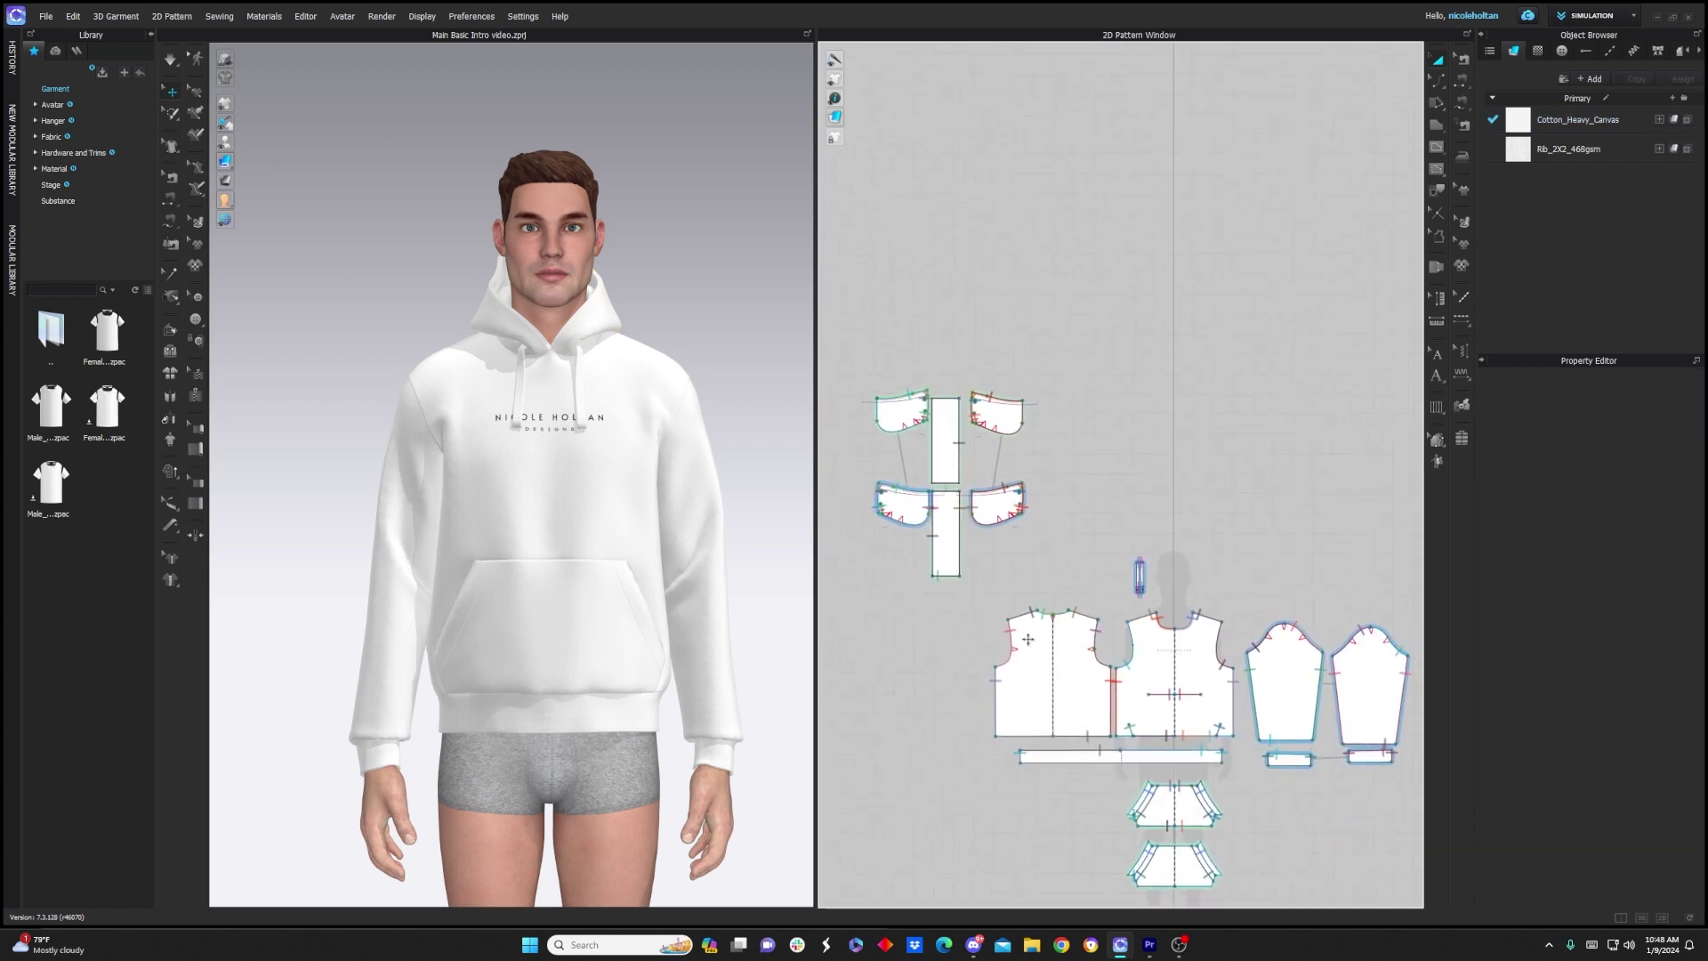
scroll(1023, 622, "up", 3)
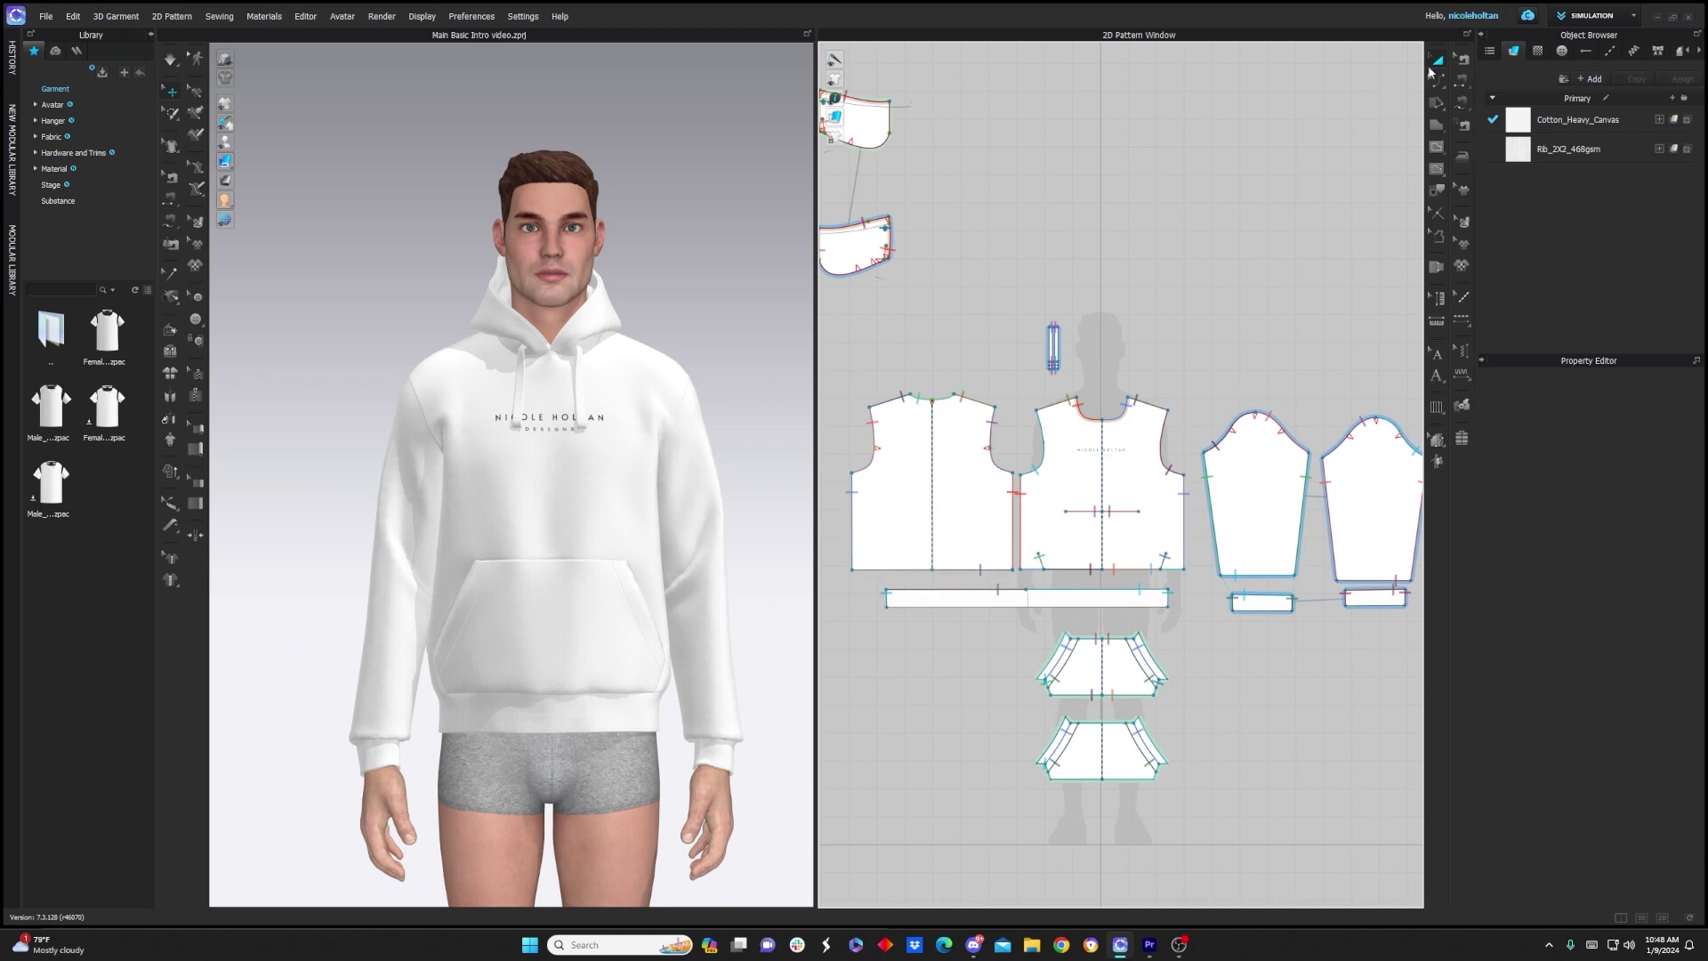
scroll(881, 391, "up", 1)
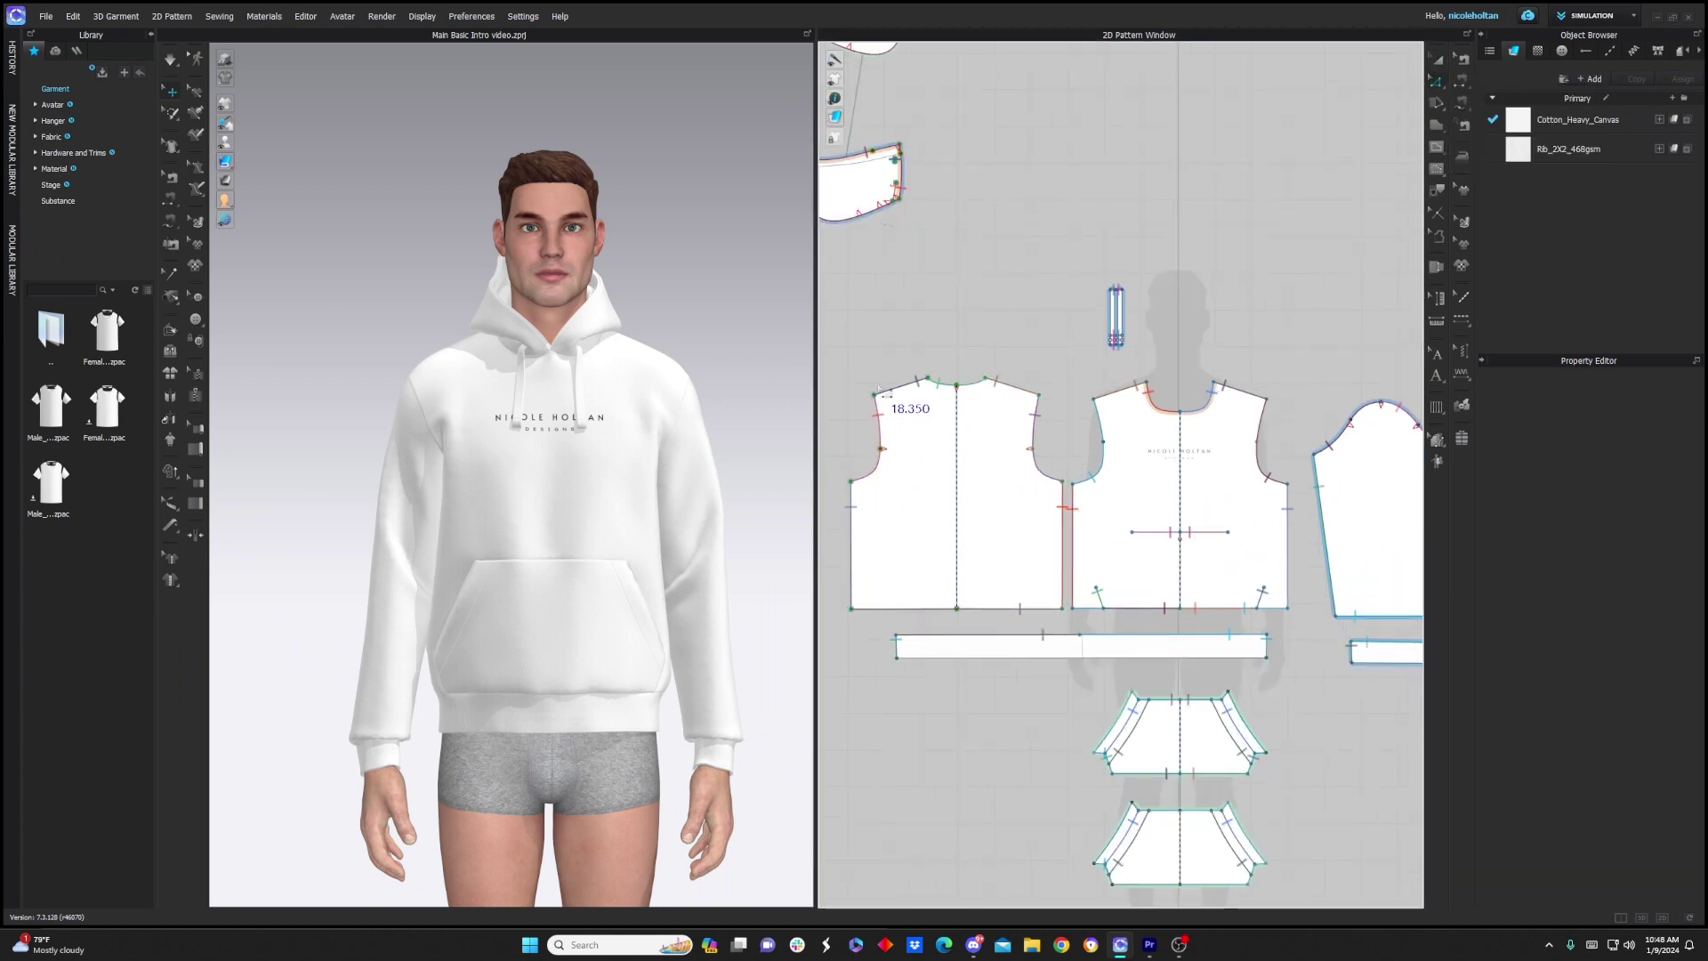
left_click(883, 412)
left_click_drag(879, 405, 852, 404)
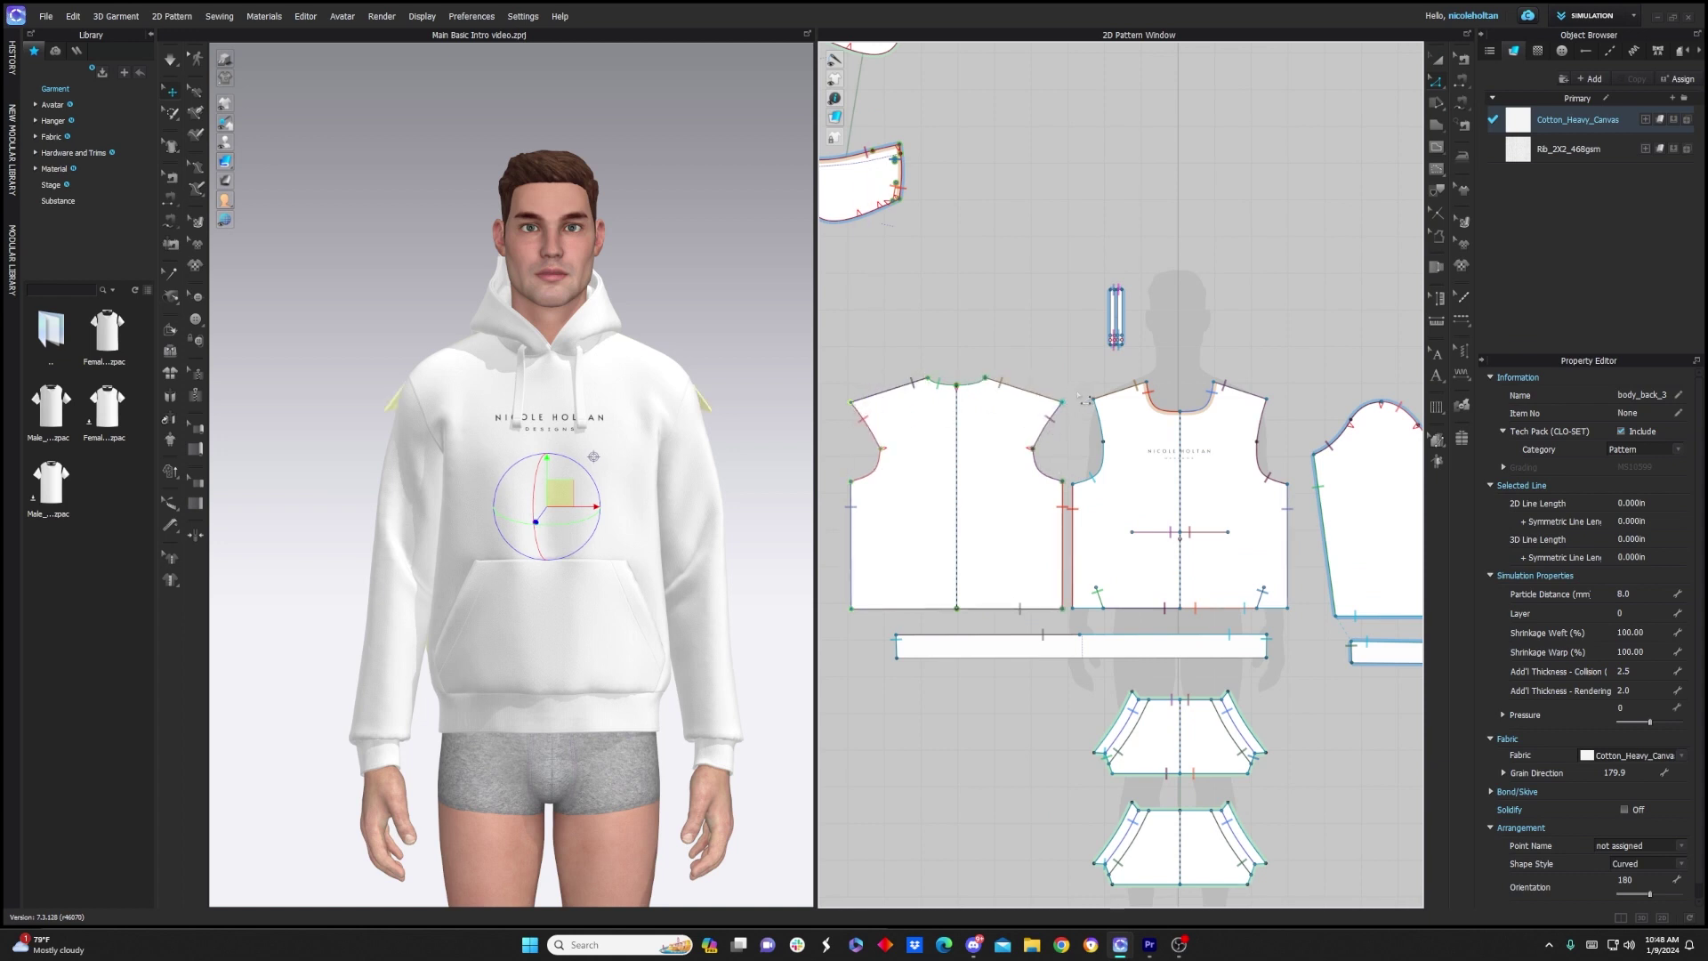
key("ctrl+z")
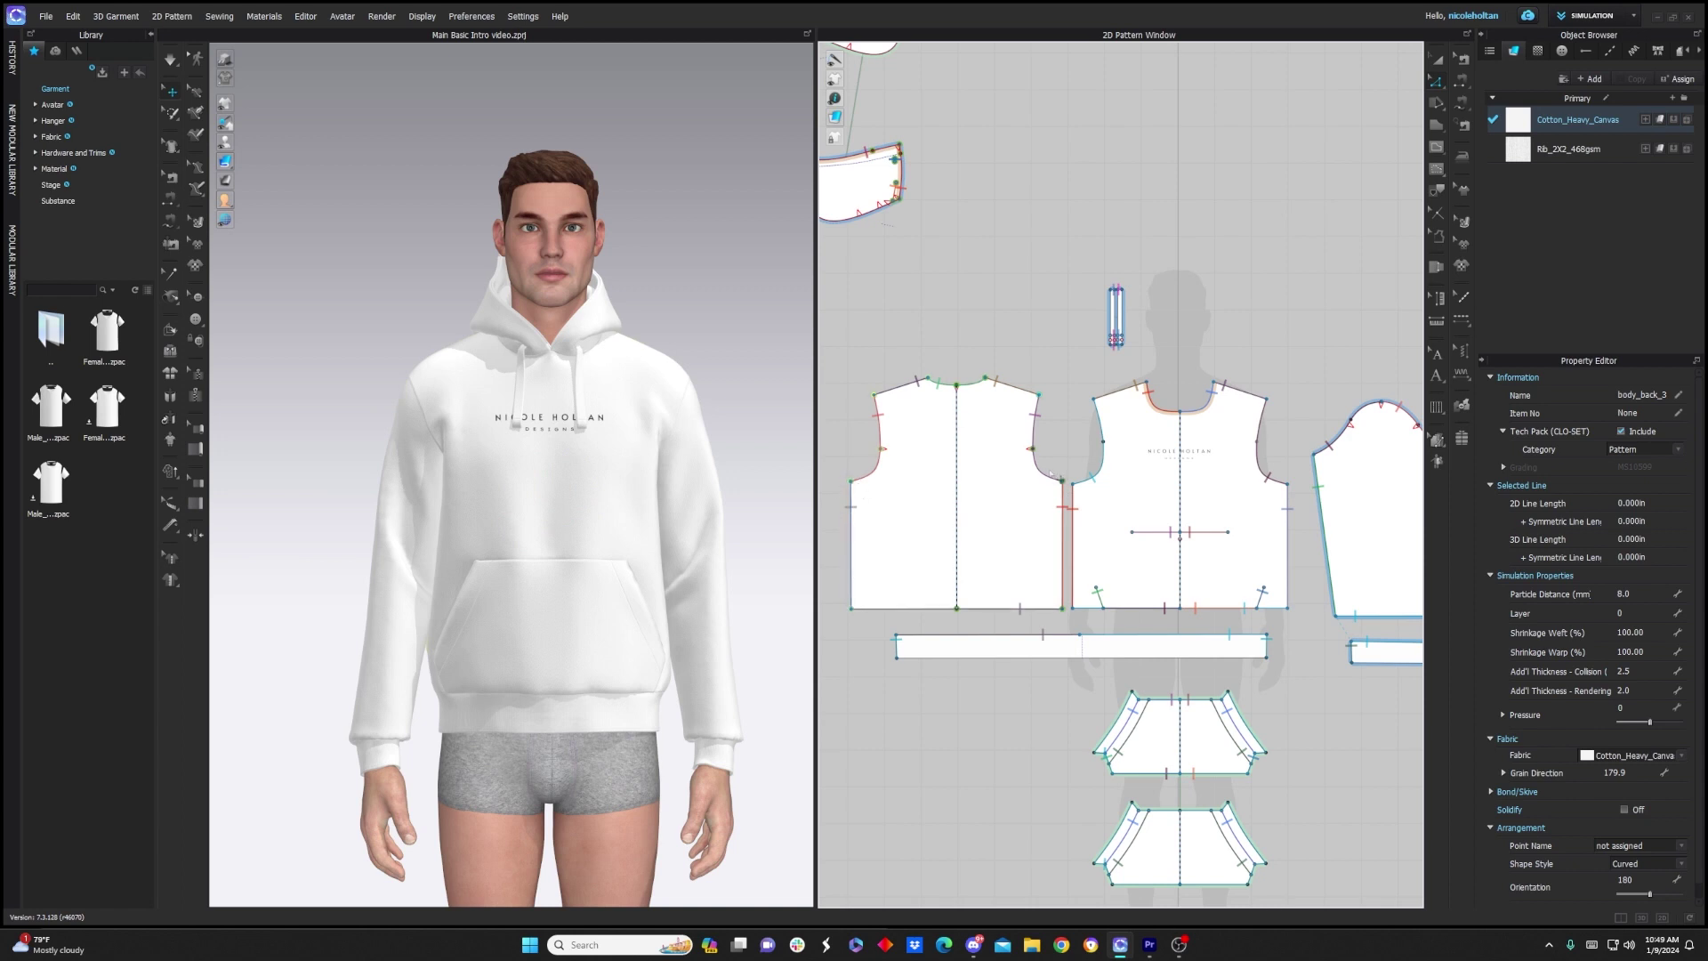
Remove linked editing from body_back_3 and draw a new rectangle piece above the bodices
key("a")
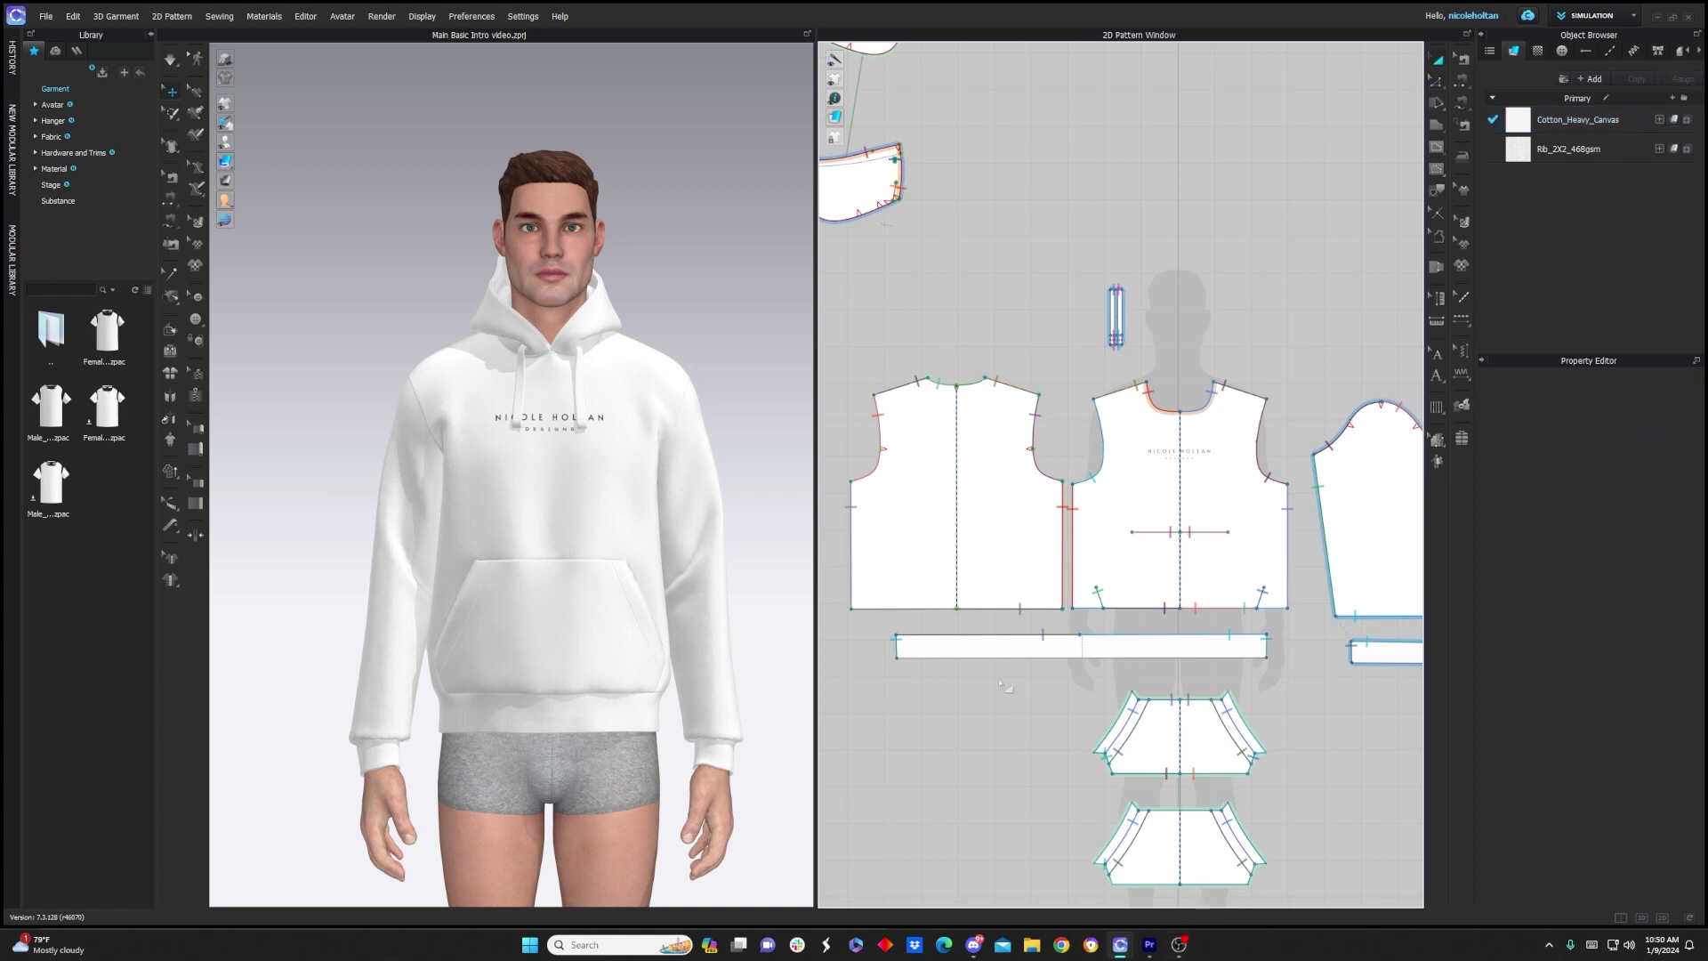
right_click(959, 523)
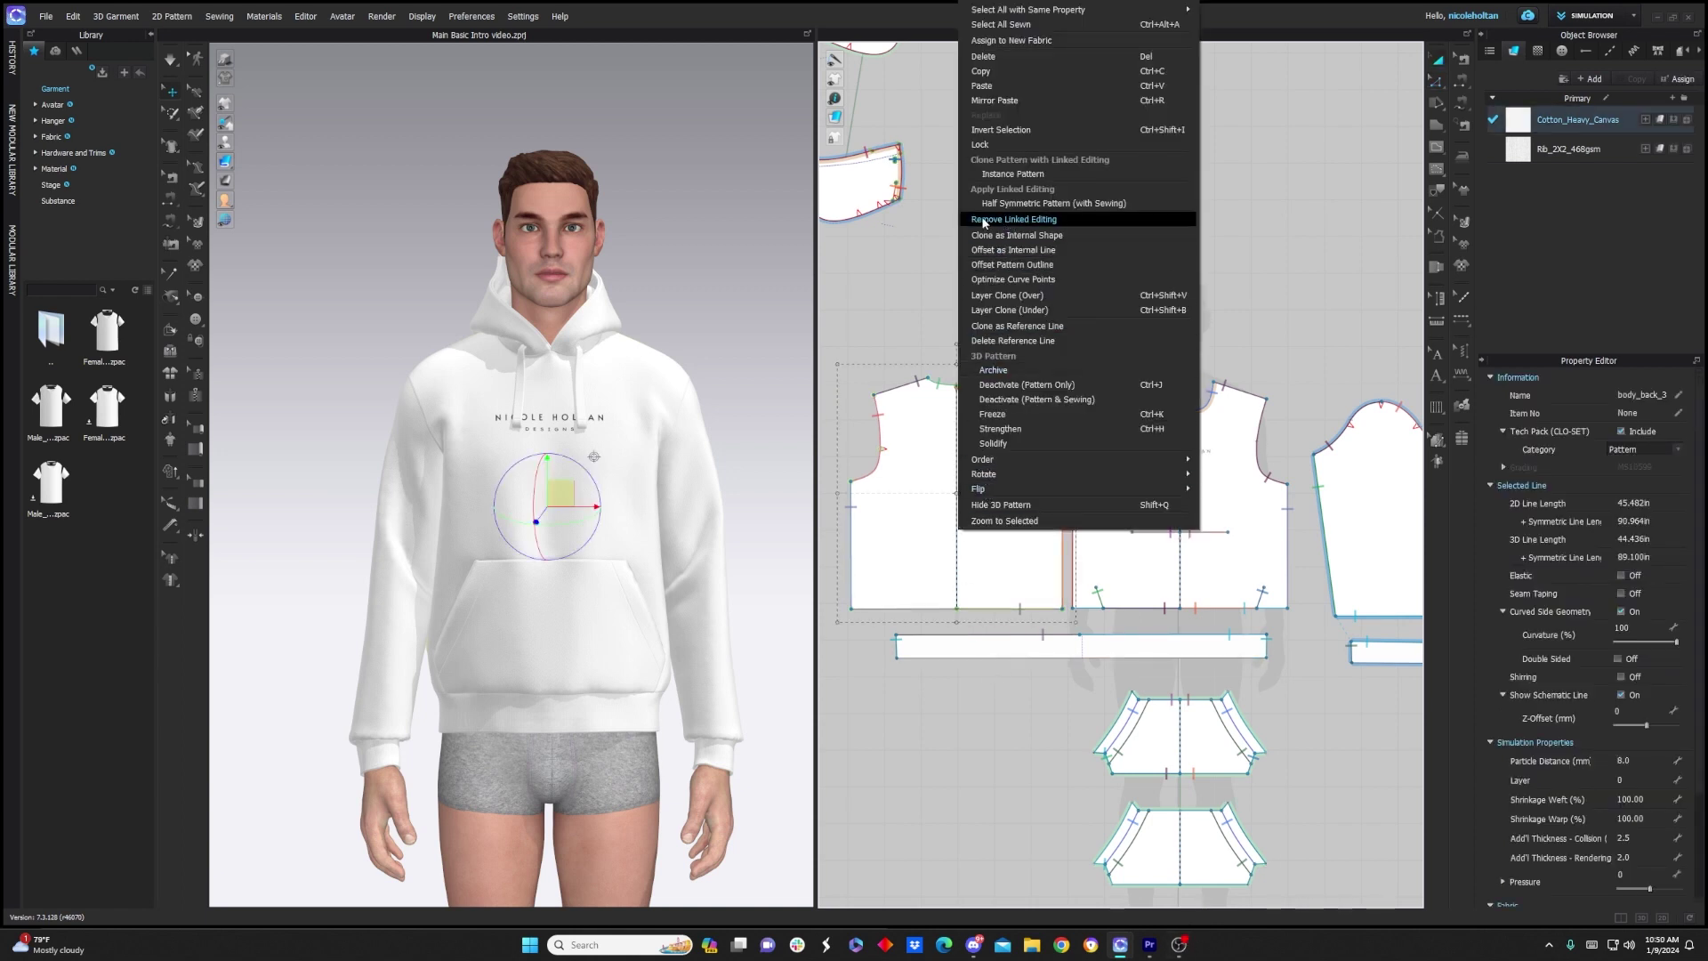
left_click(1062, 217)
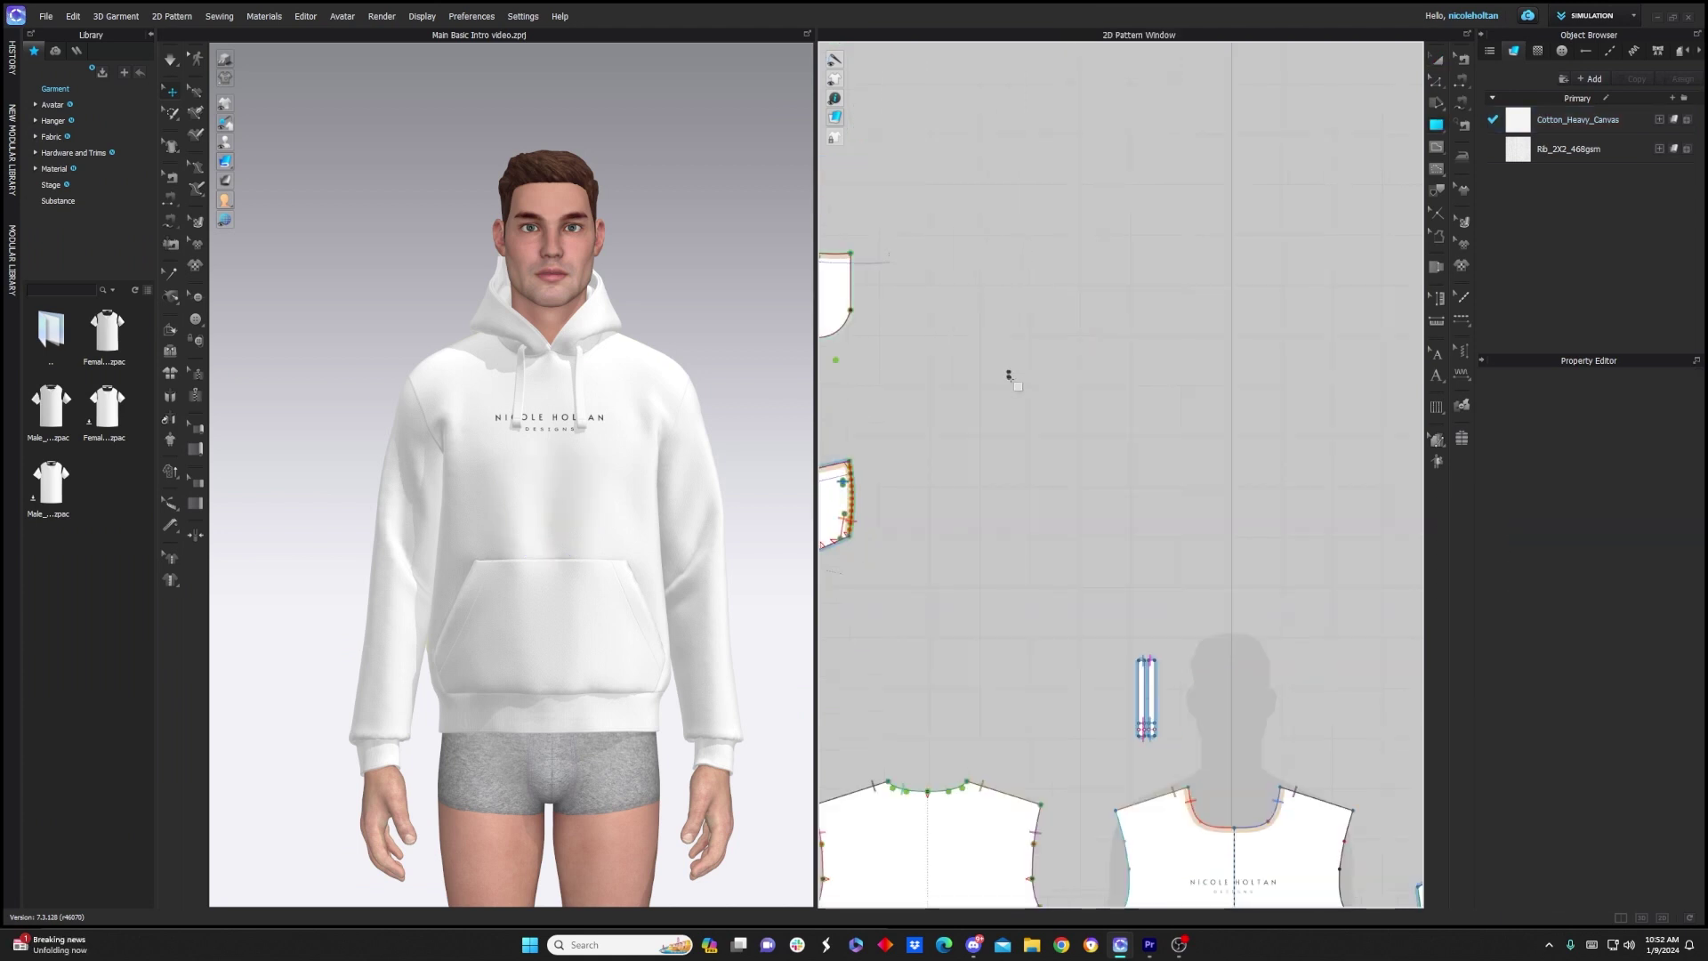
left_click_drag(1007, 372, 1107, 548)
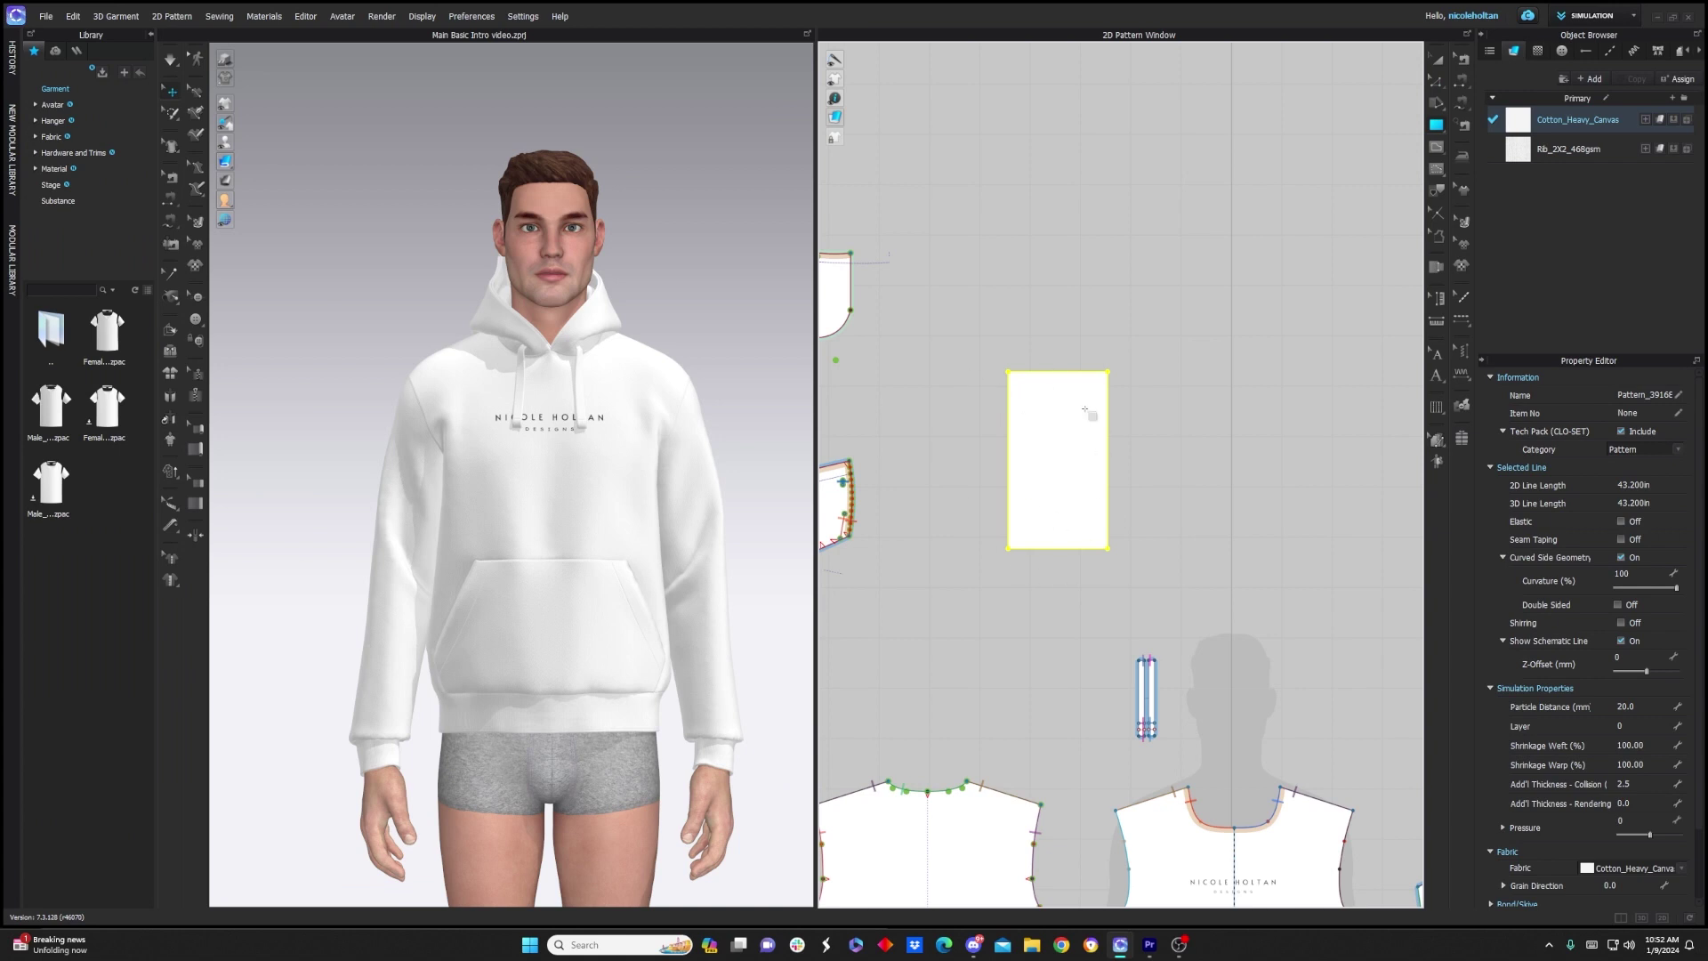
Unfold the rectangle into a mirrored symmetric piece from its right edge
left_click(1436, 83)
left_click(1107, 417)
right_click(1109, 417)
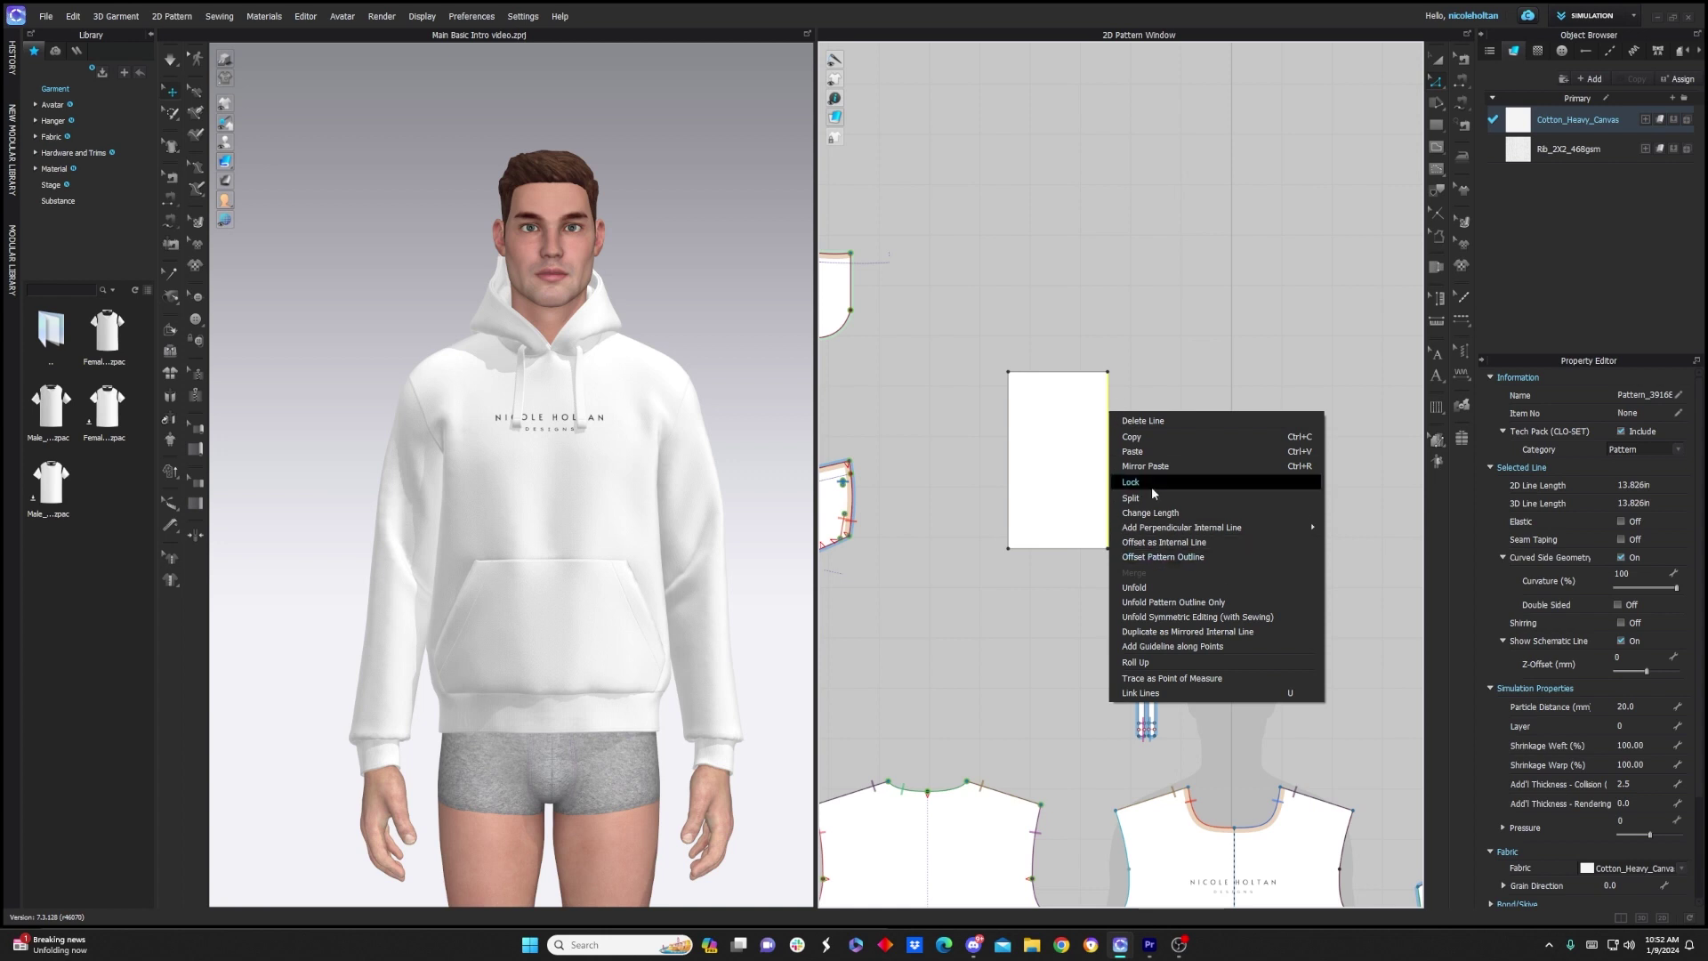
left_click(1186, 616)
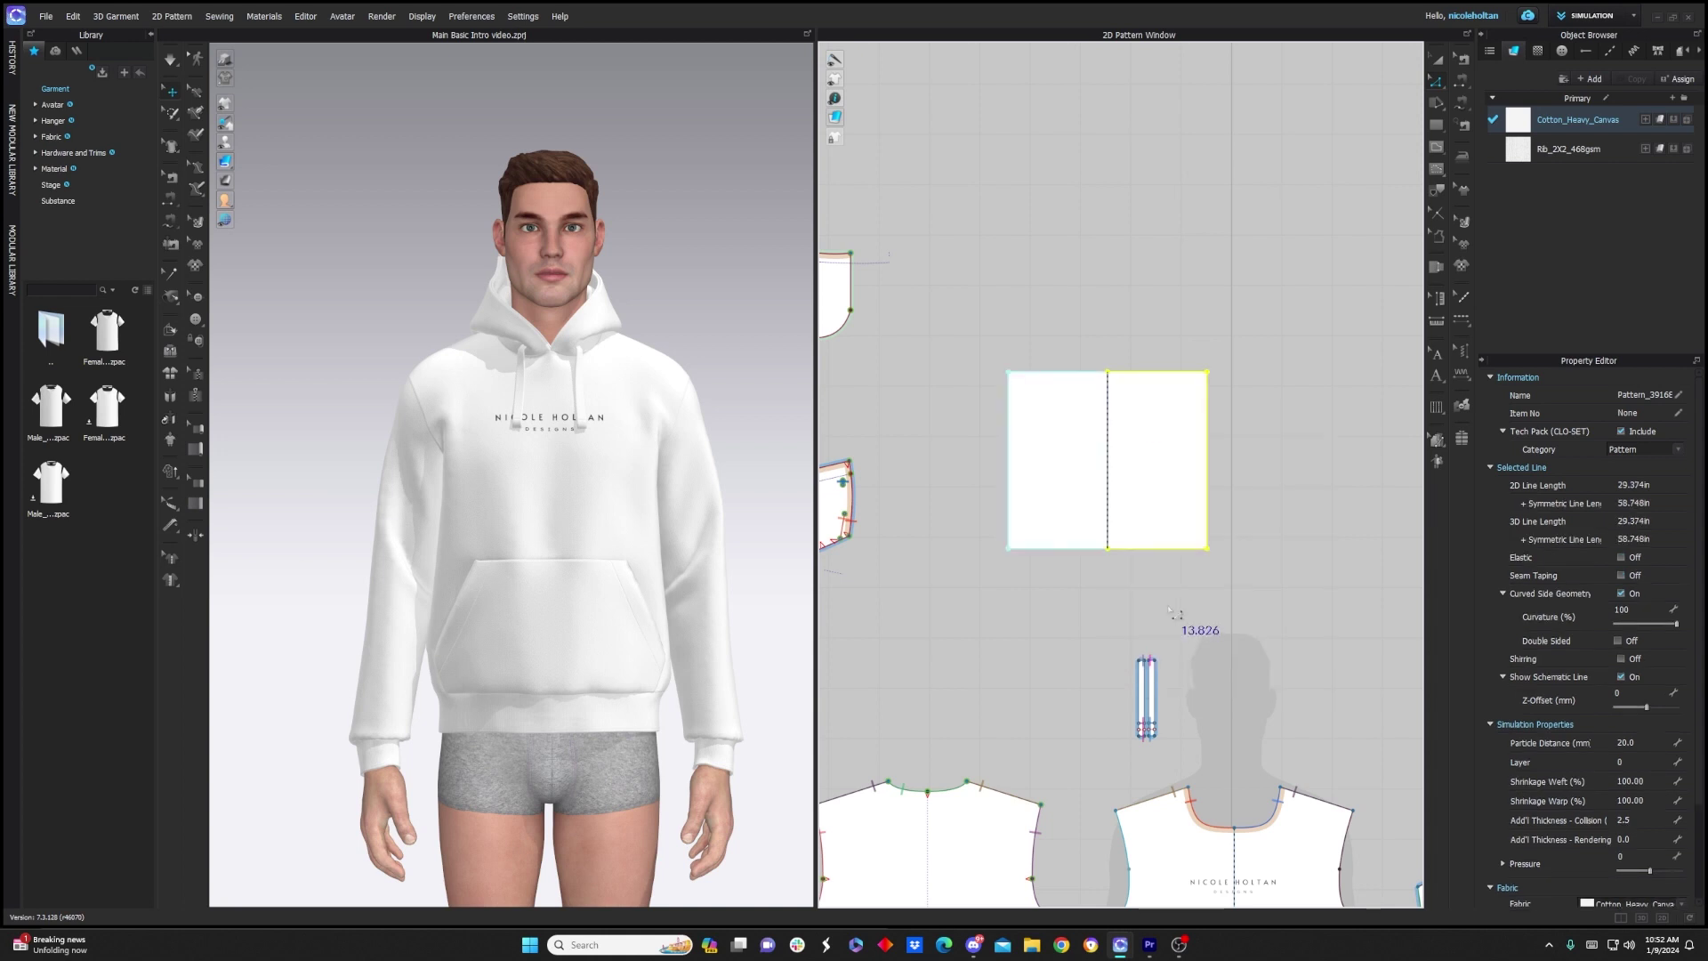
Try a trapezoid corner drag, undo it, and reopen the right edge's options
left_click_drag(1206, 548, 1169, 549)
key("ctrl+z")
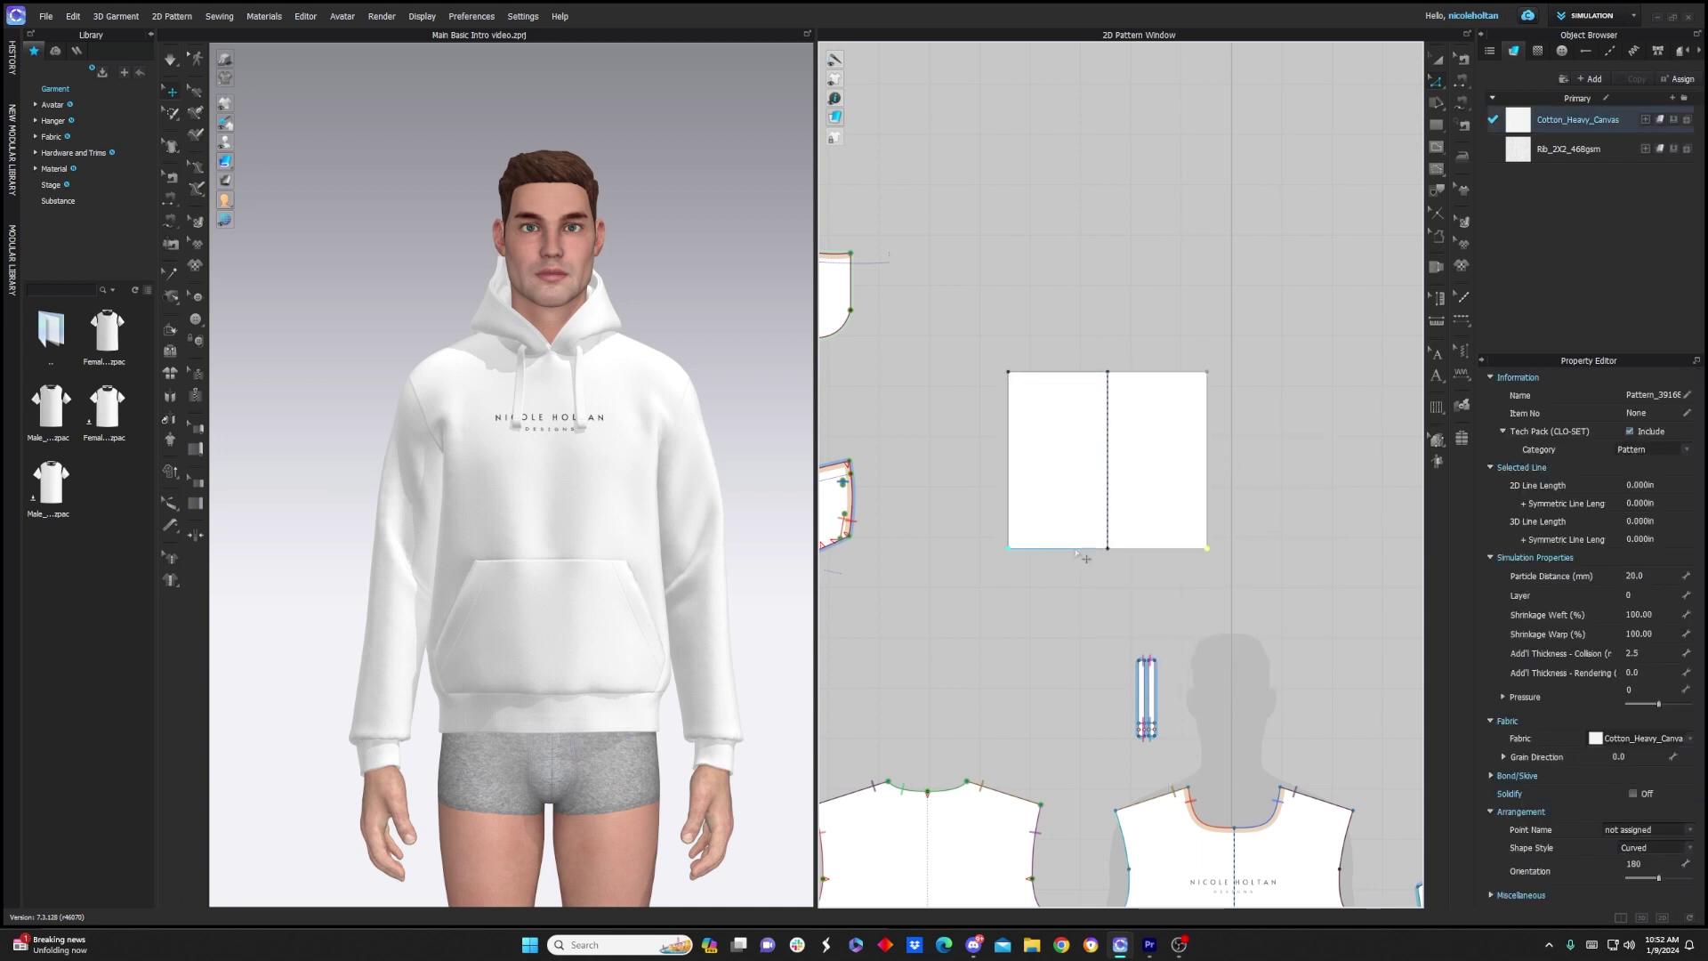
left_click(1081, 557)
left_click(1207, 449)
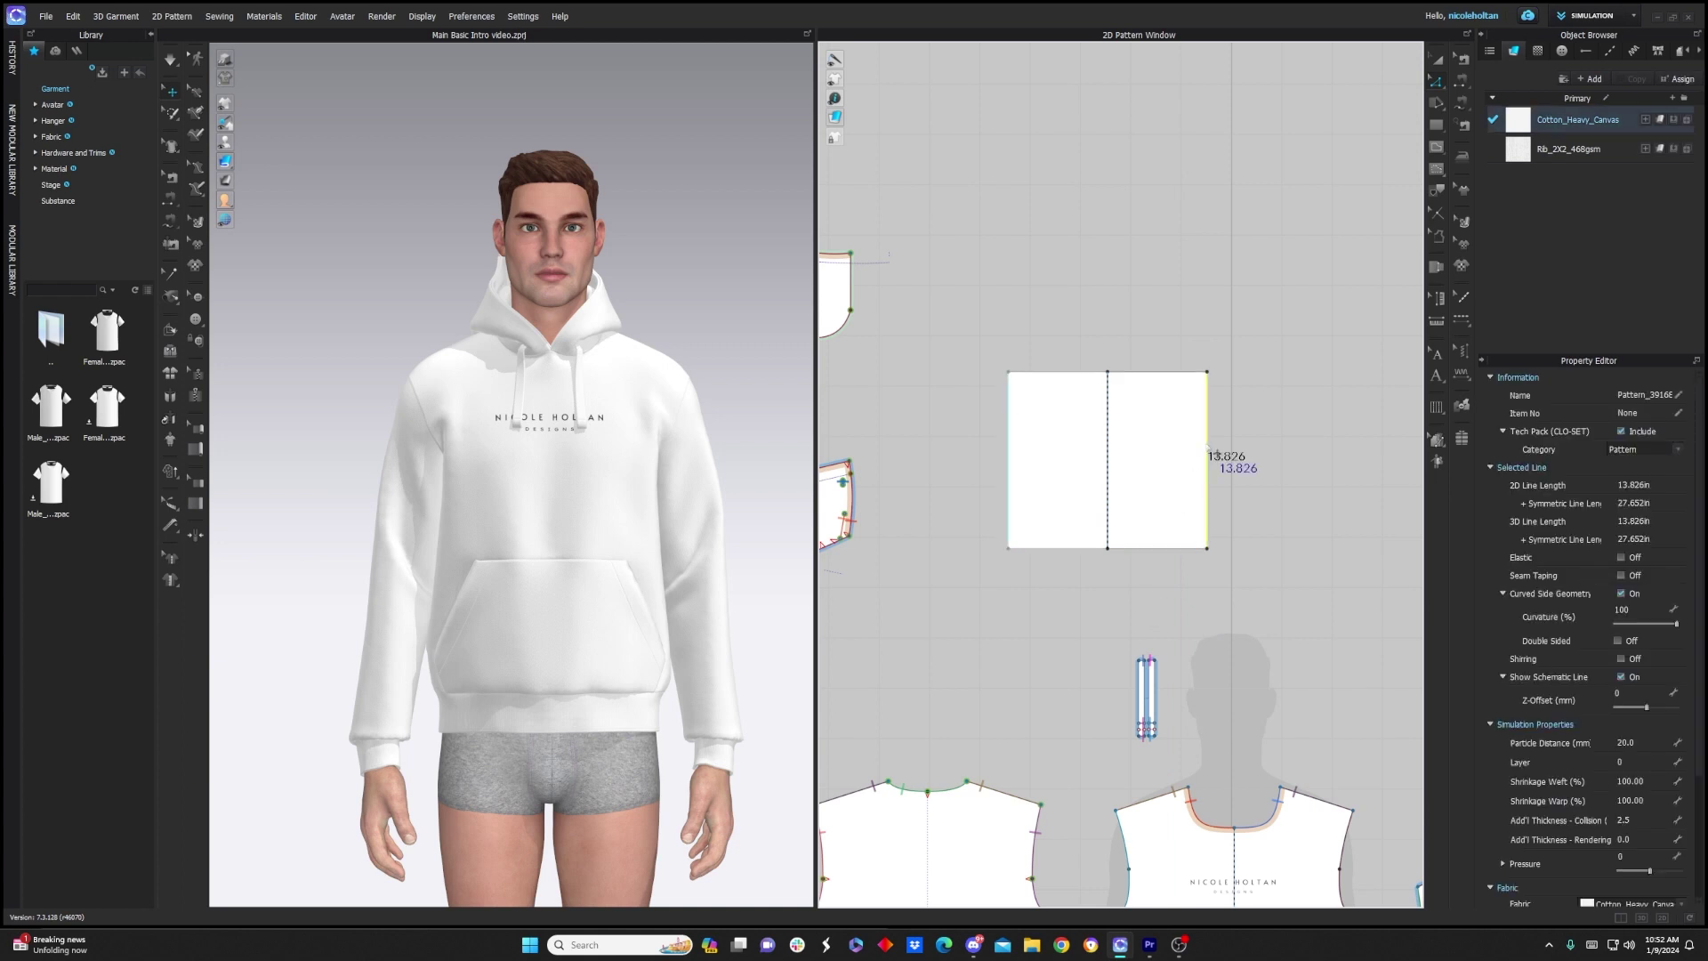
right_click(1207, 450)
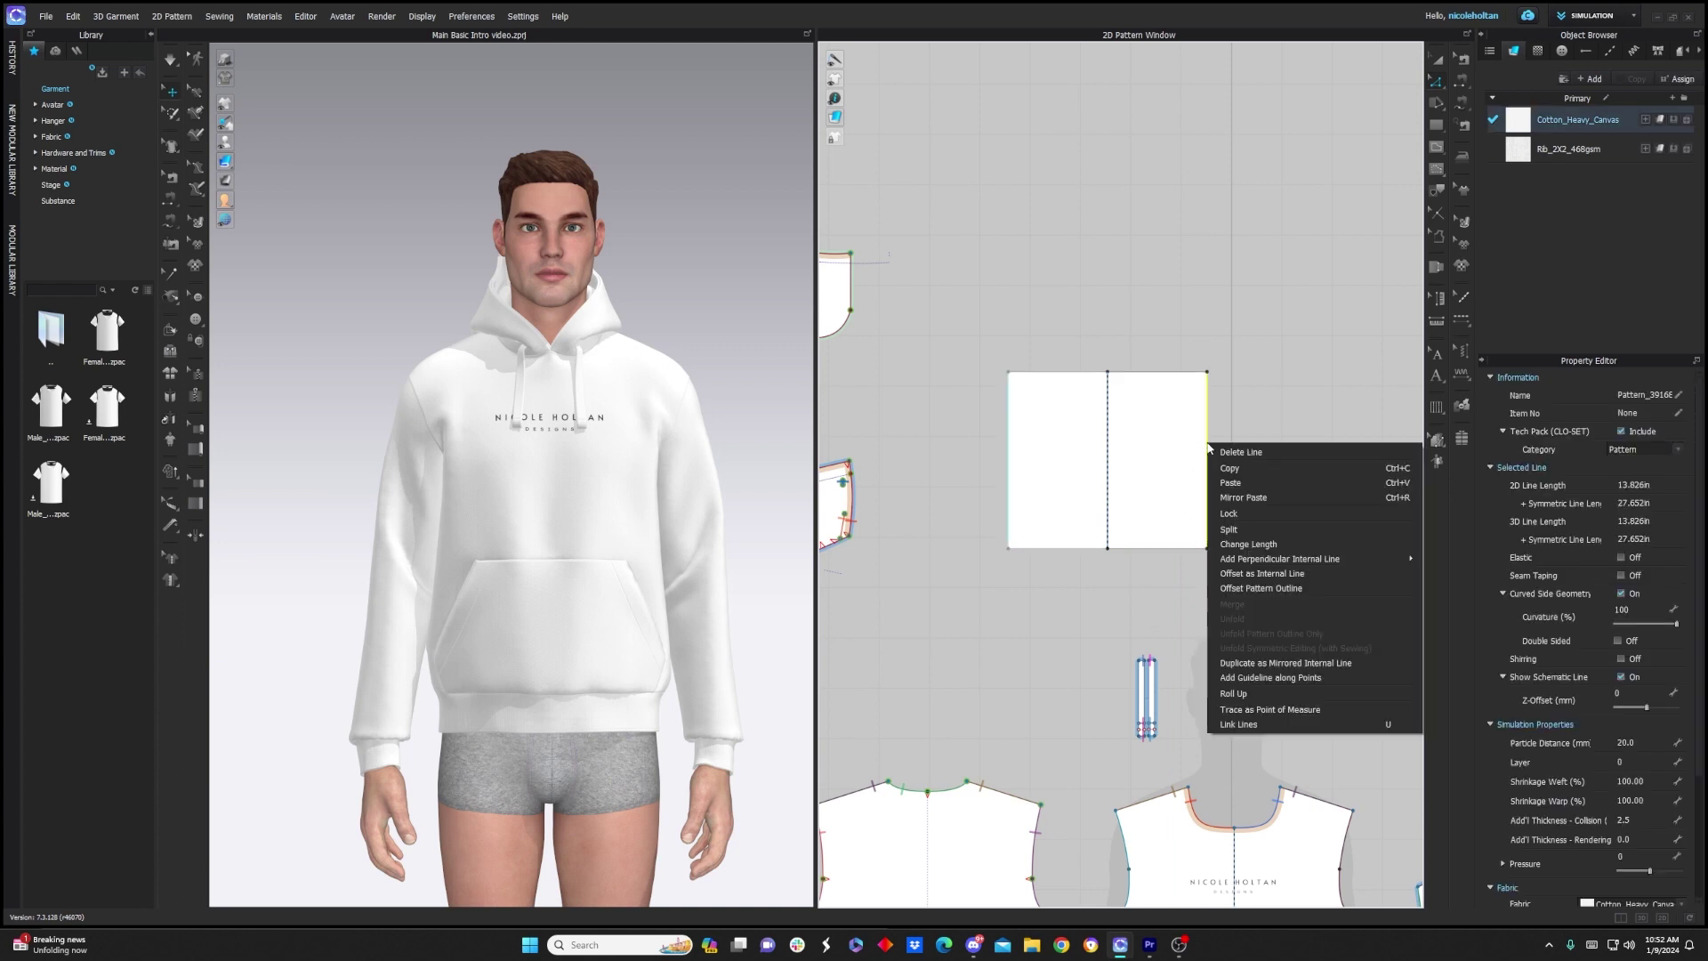
Uniformly split the pocket's right edge into two 6.913 in segments
left_click(1240, 530)
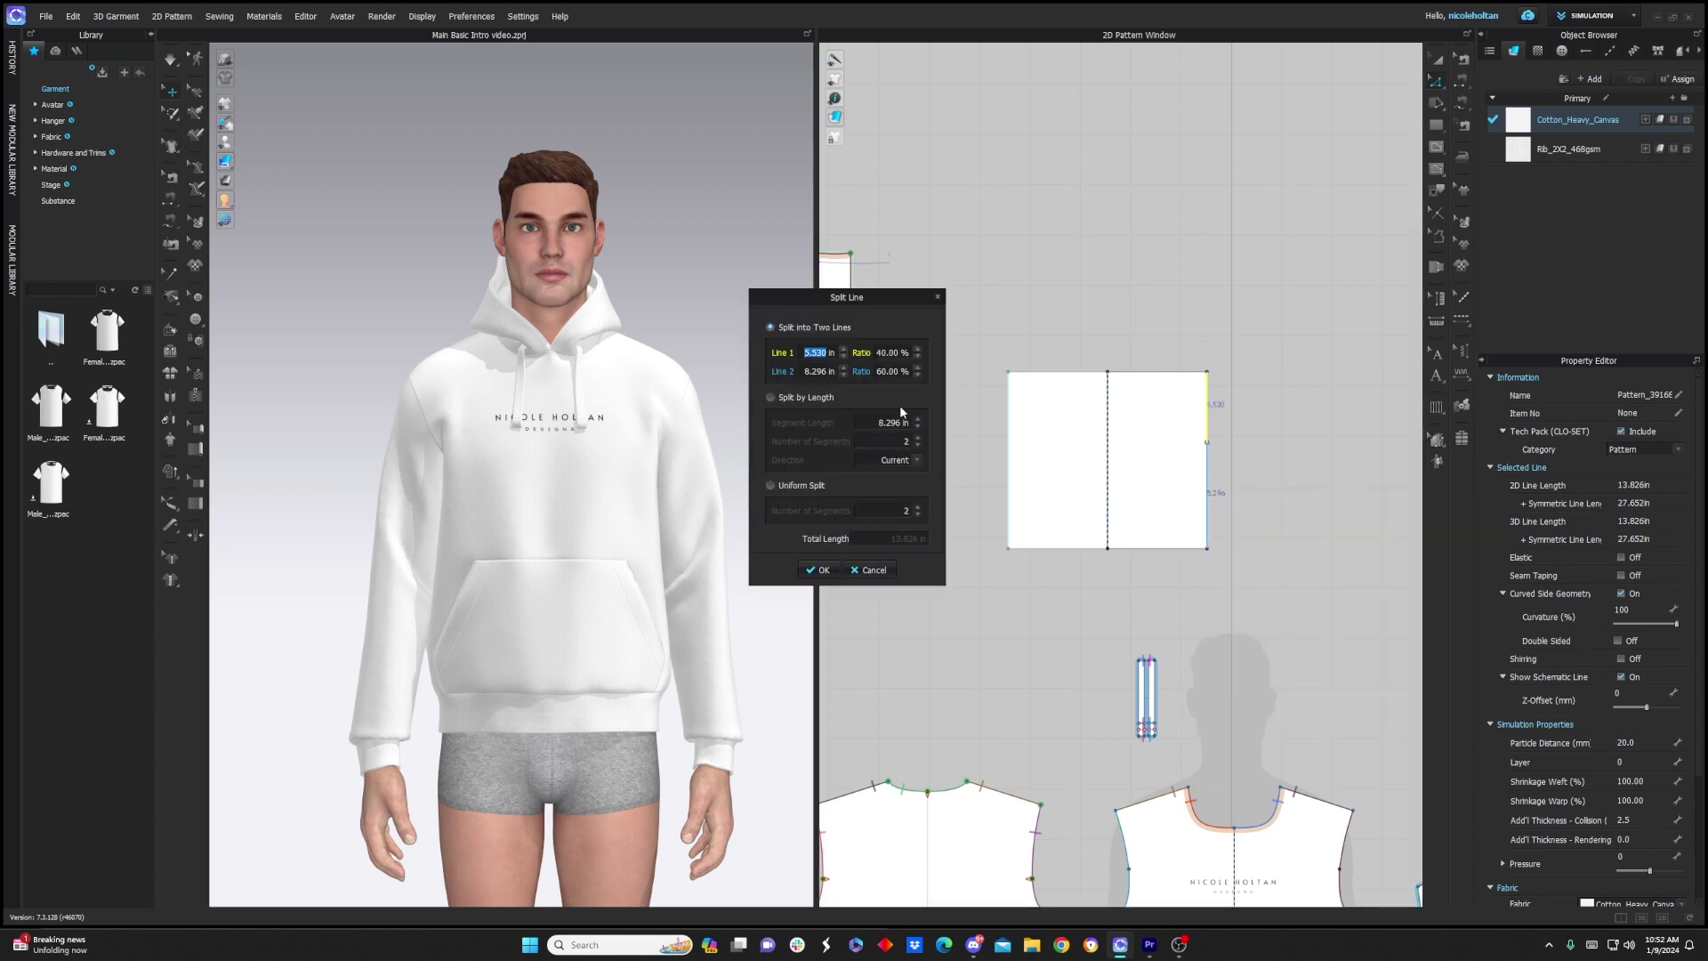
left_click(770, 486)
left_click(819, 570)
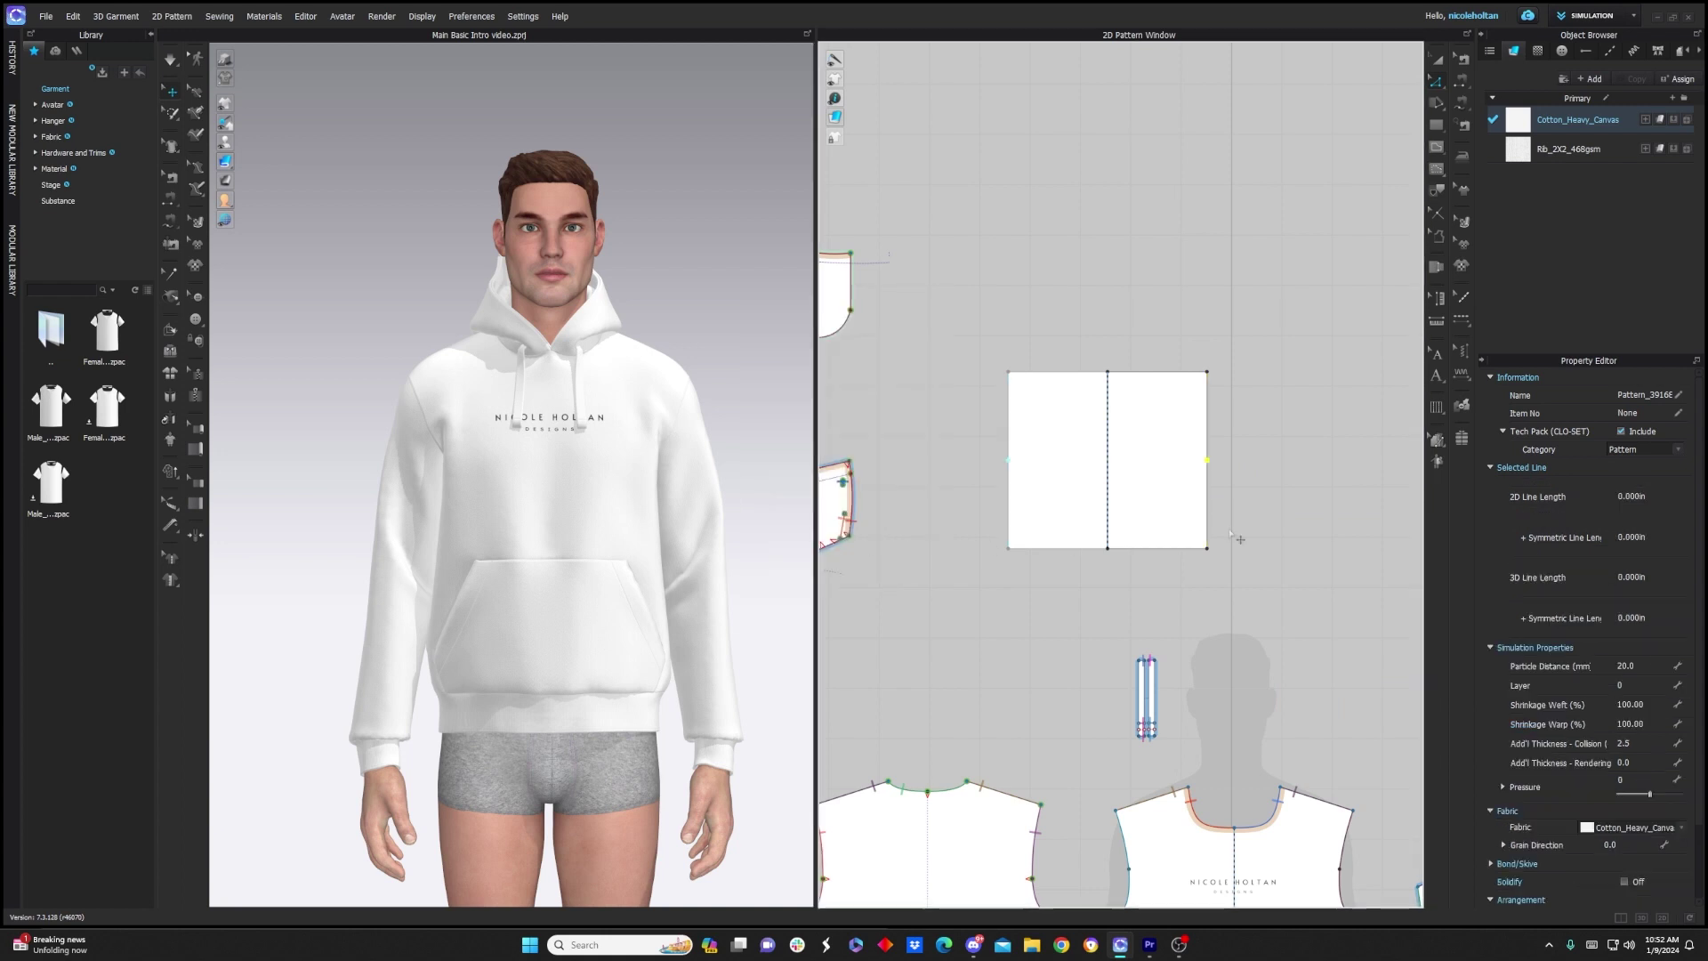
Change one split segment's length to 5 in so the pocket bottom forms a point
right_click(1206, 488)
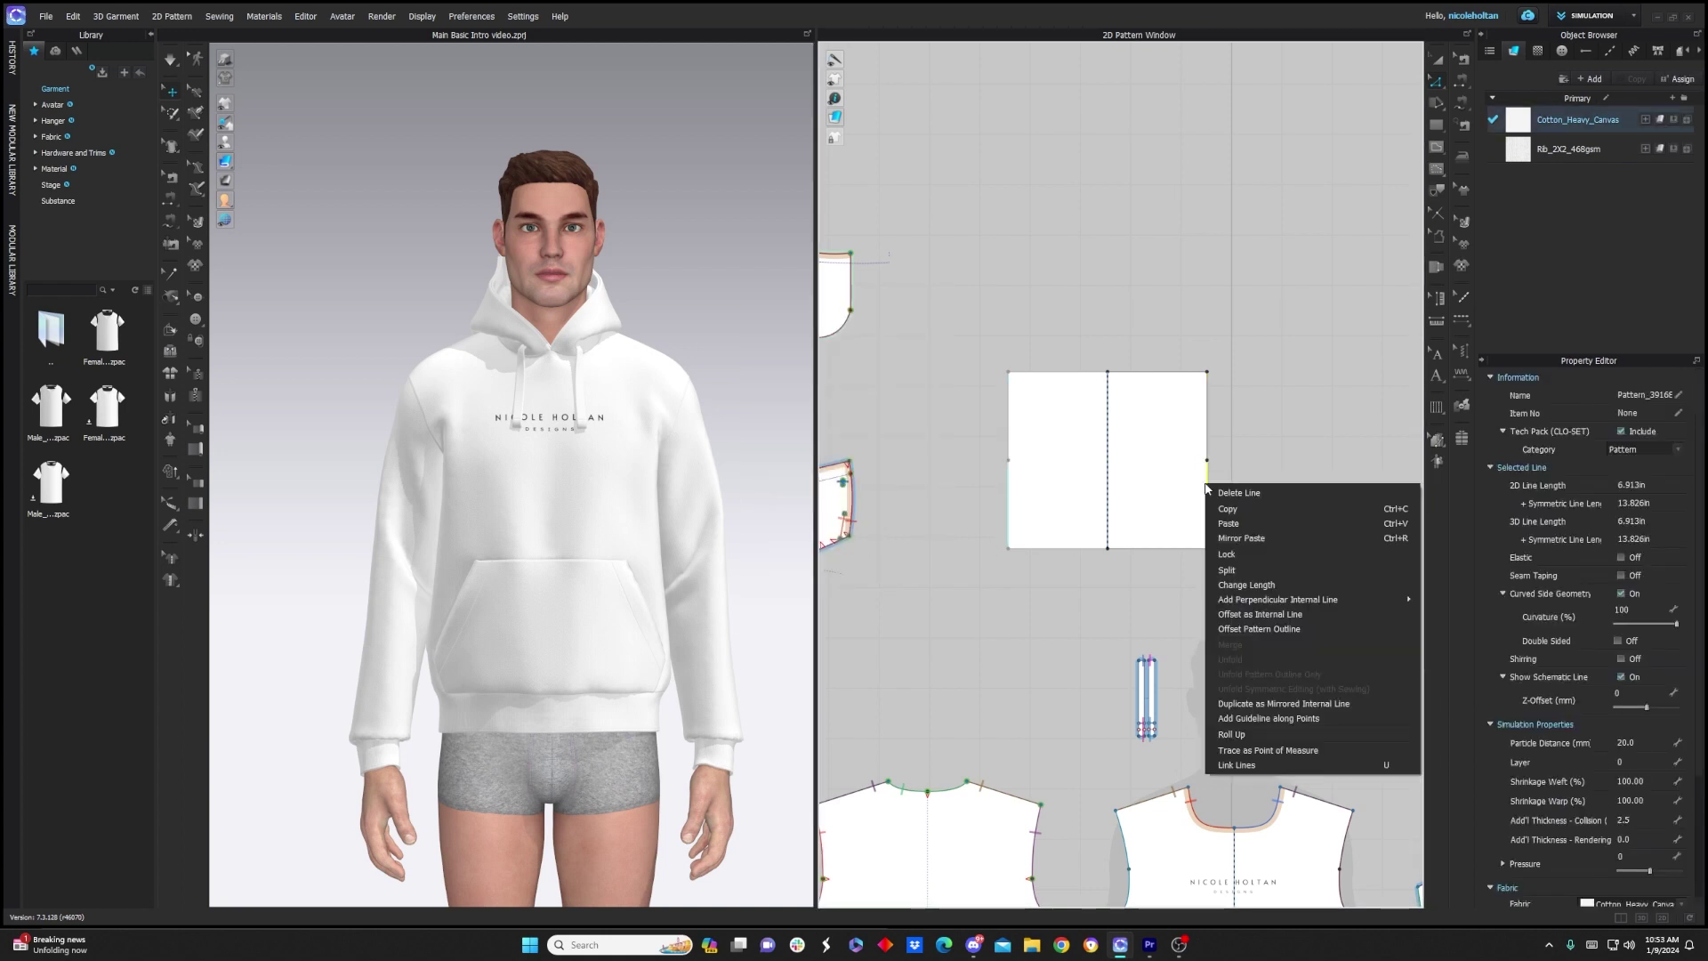
left_click(1244, 585)
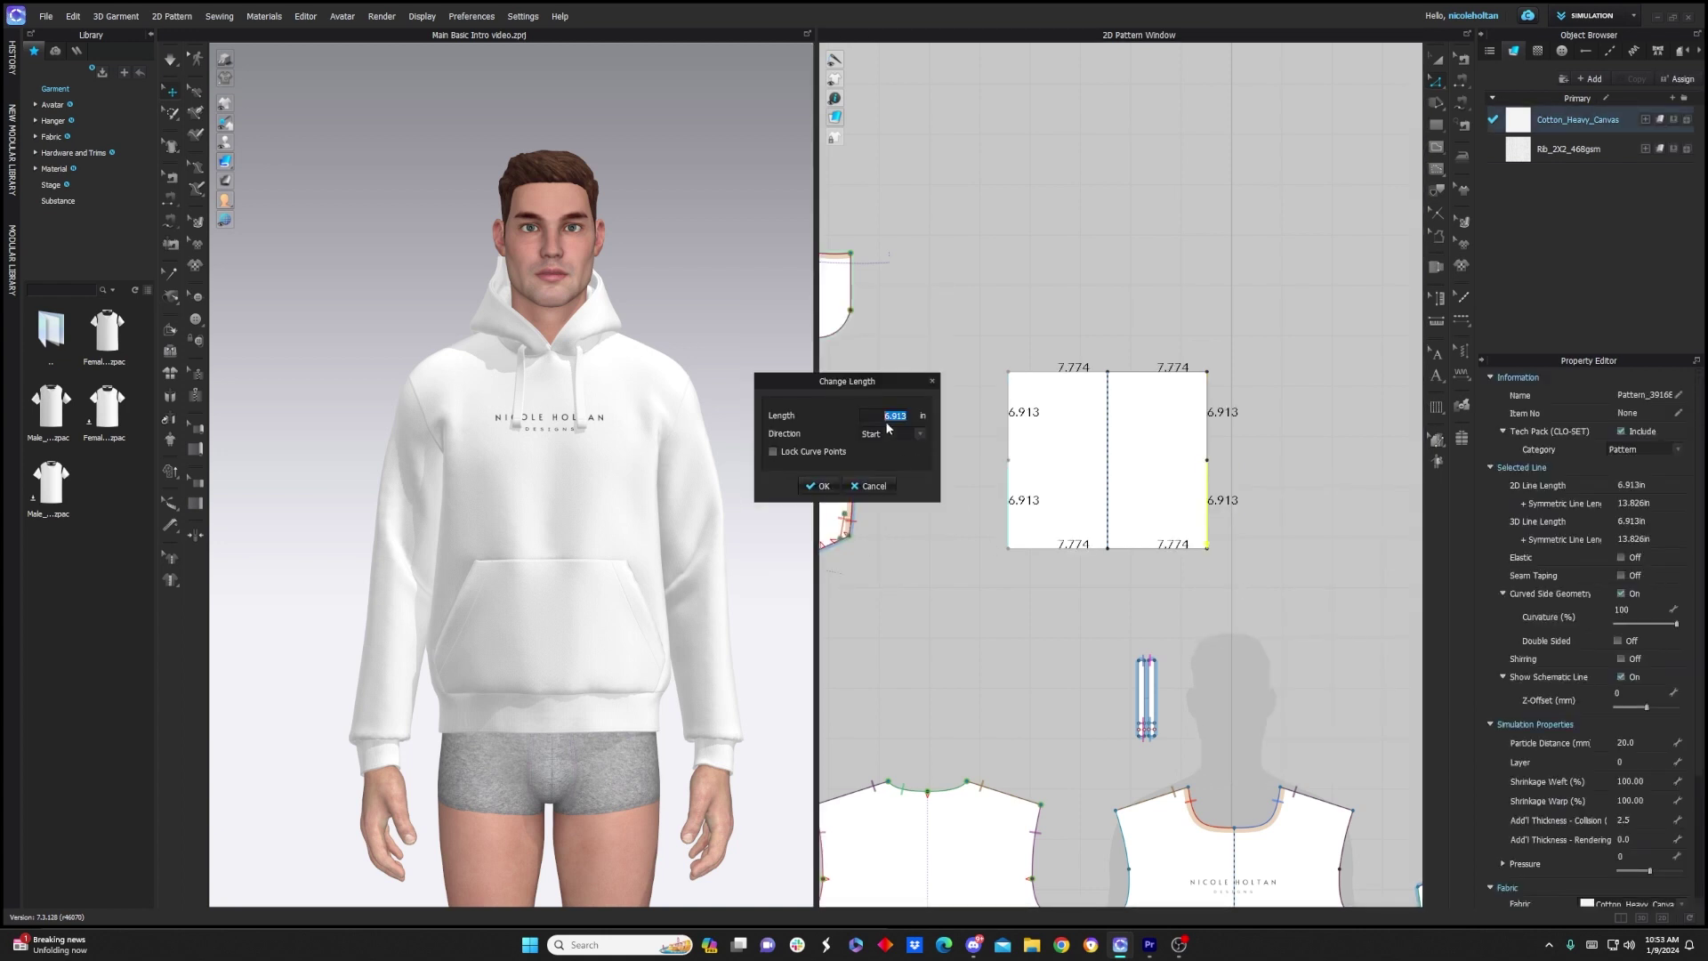
type("5")
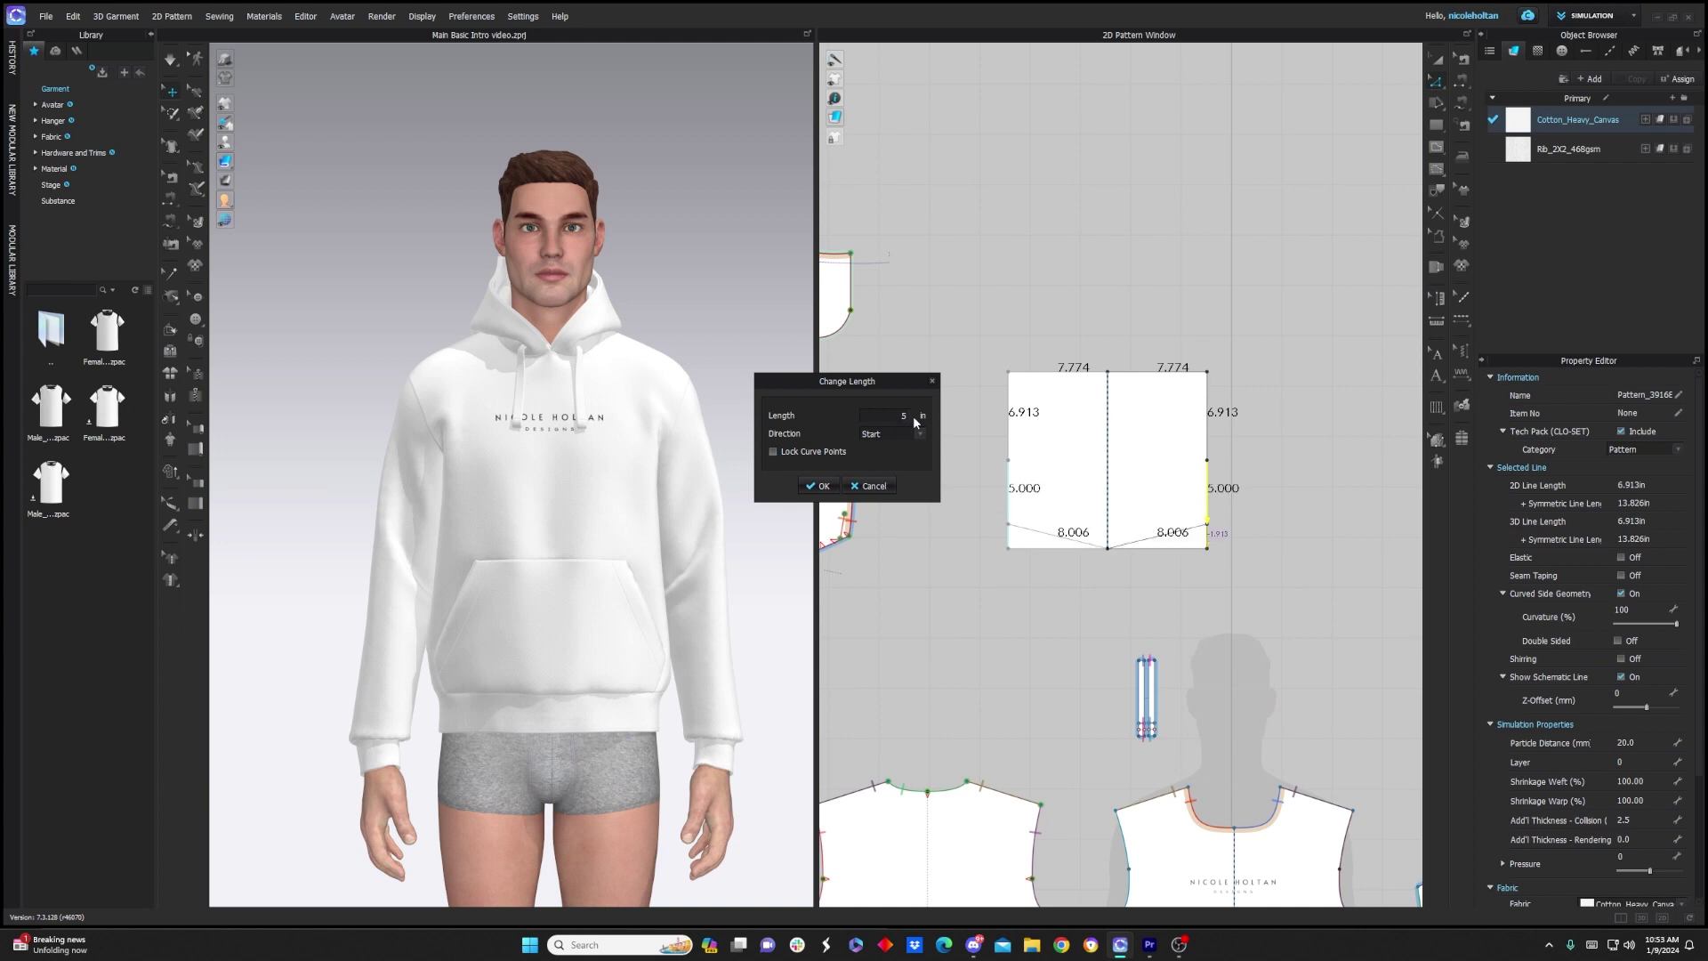
left_click(832, 483)
right_click(1211, 433)
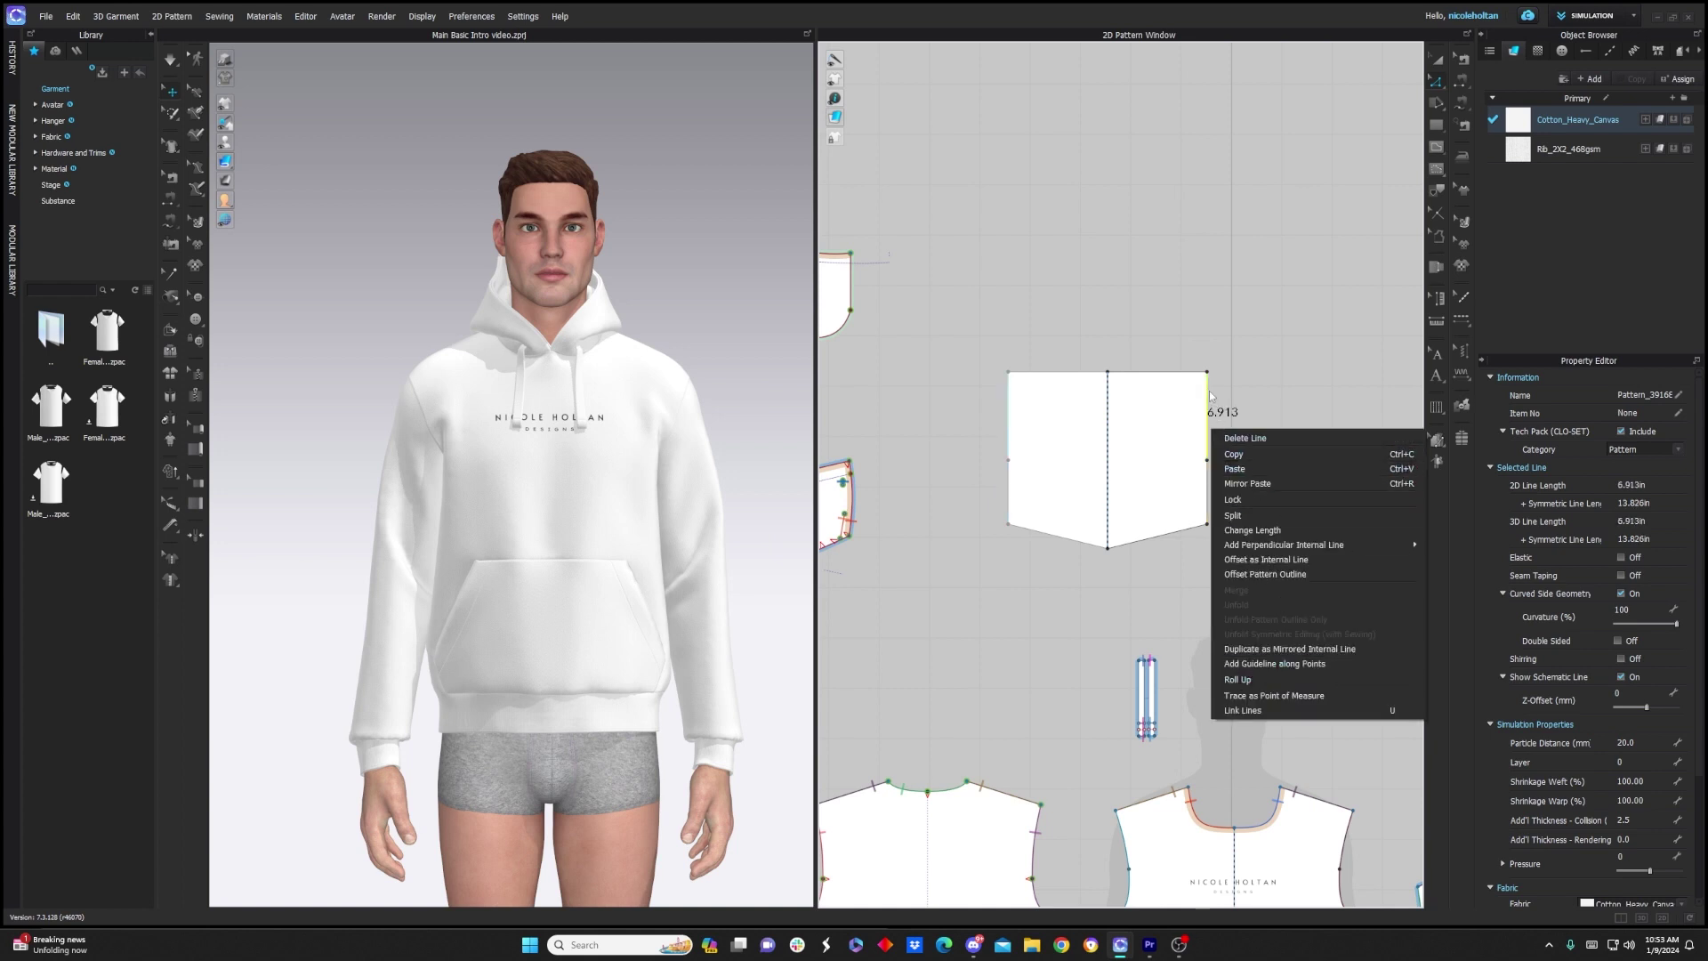
left_click(1223, 396)
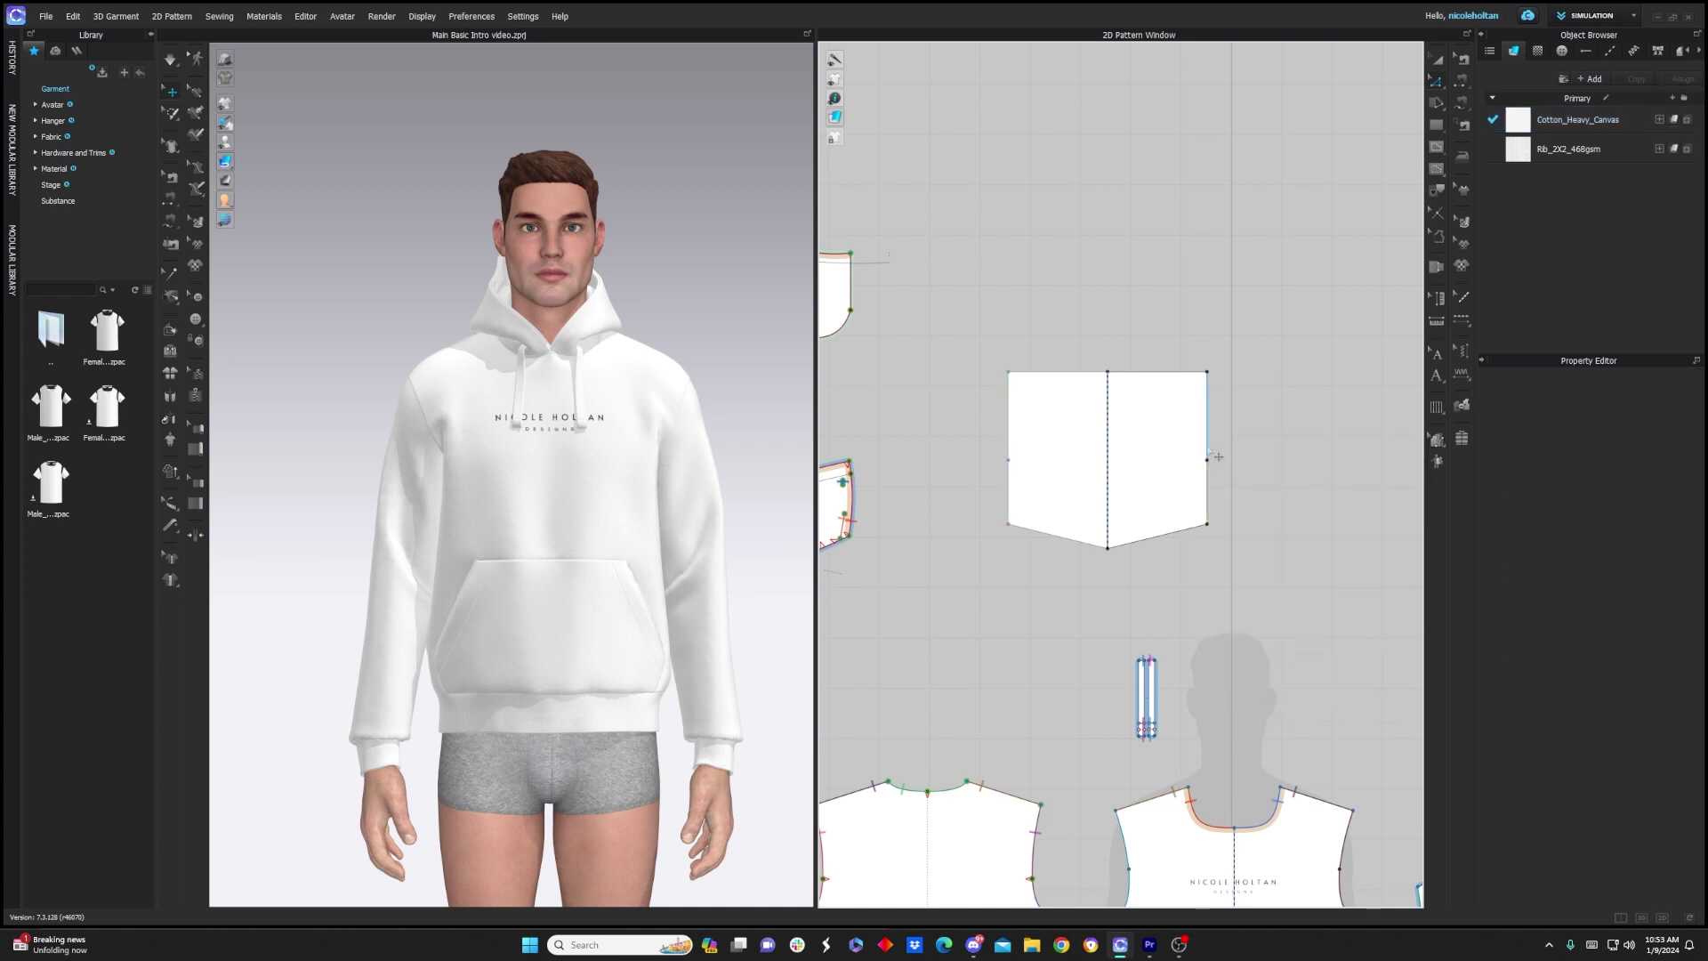
scroll(1171, 623, "down", 3)
scroll(1171, 623, "down", 3)
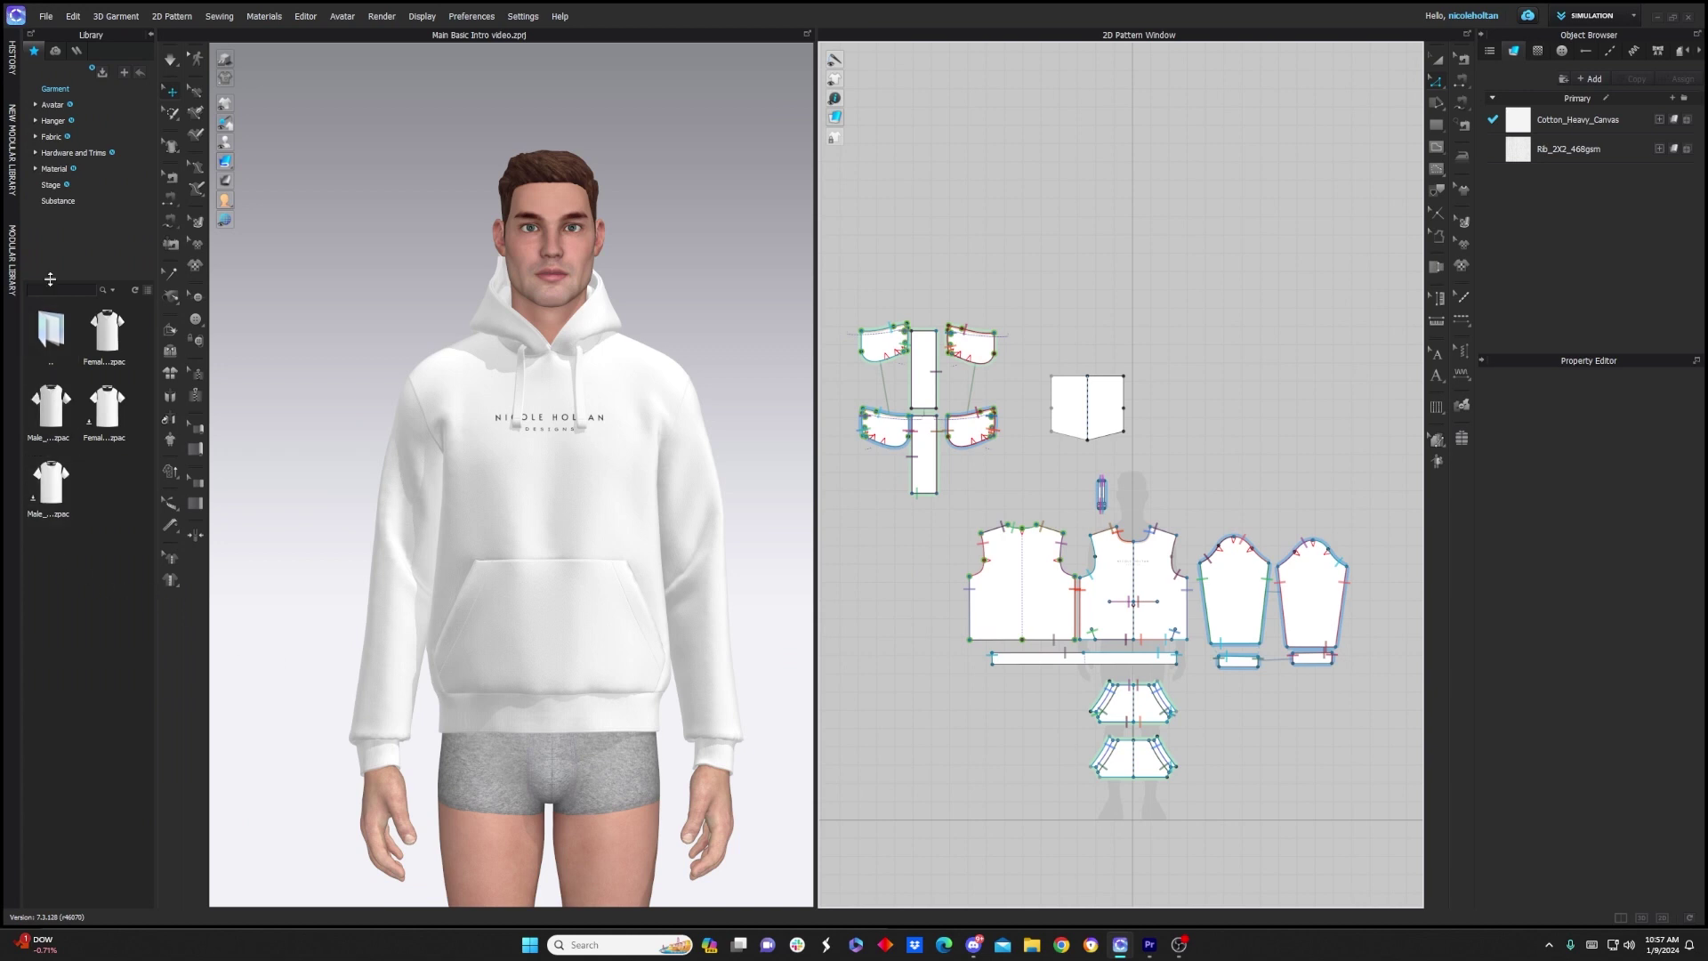
left_click(1596, 20)
left_click(1592, 38)
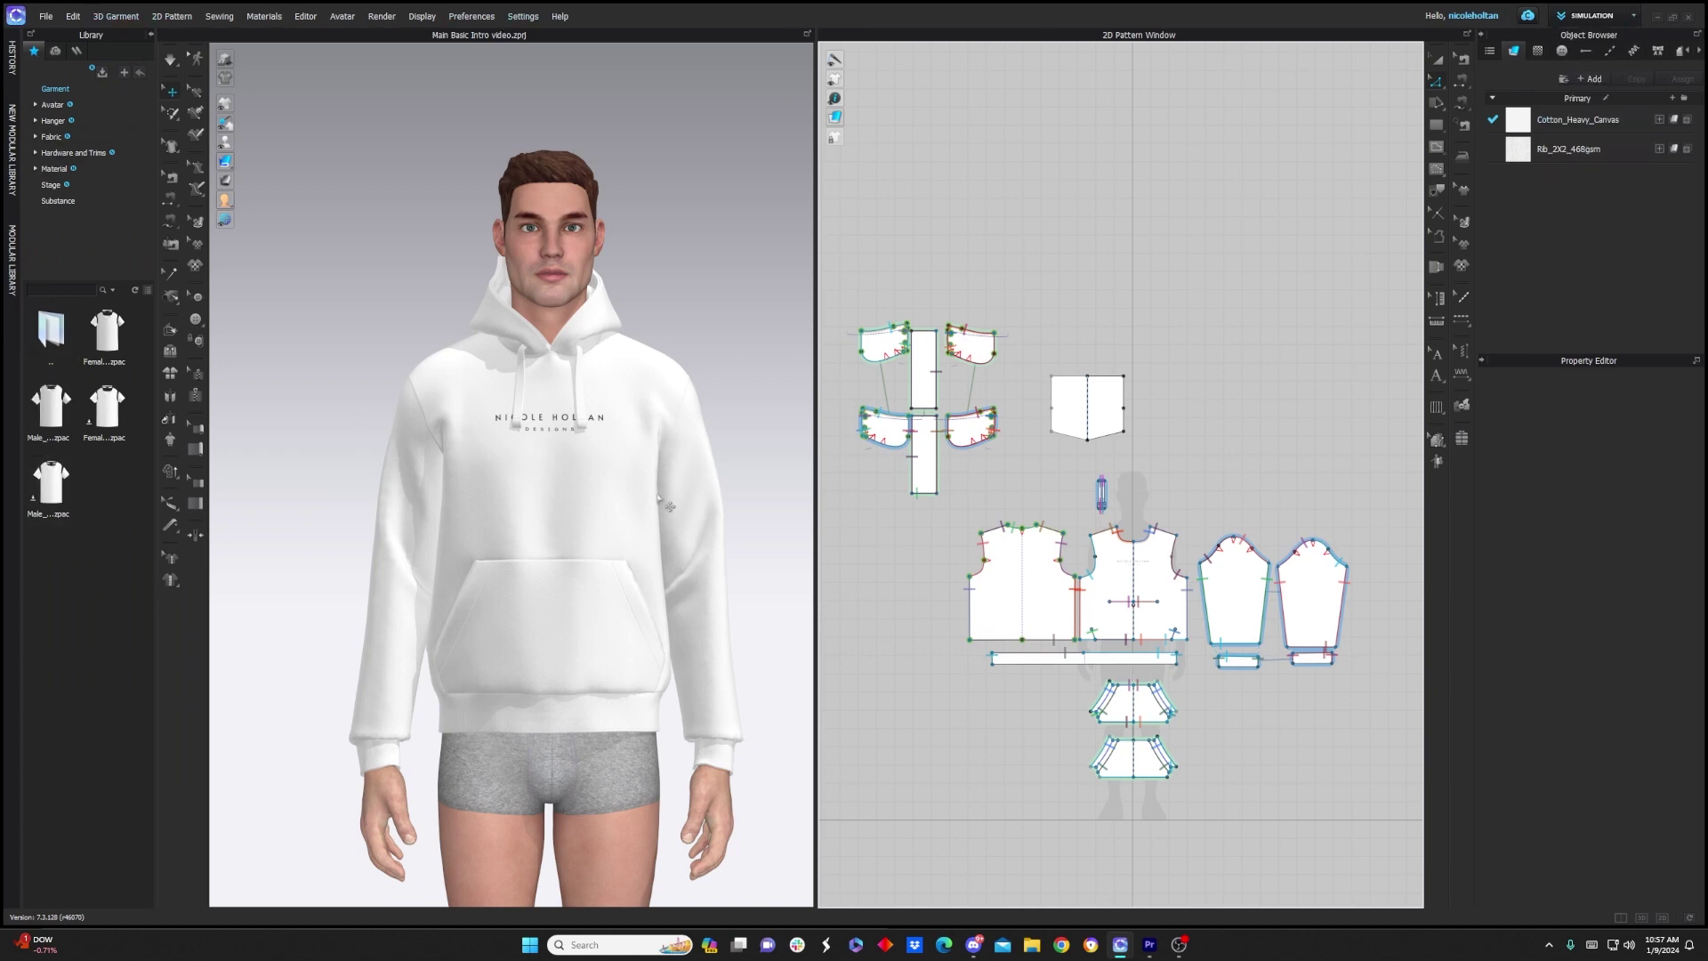